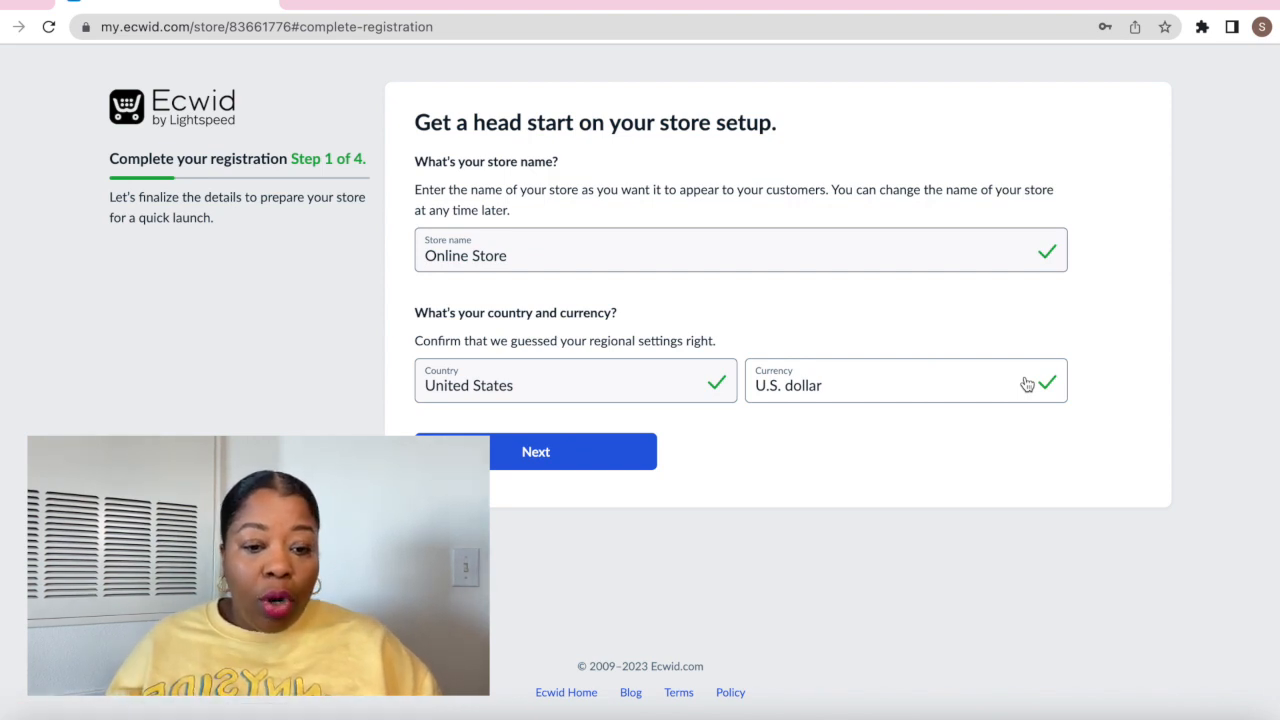
Submit the store name and regional settings, then the company address, to reach Step 3
{"action": "left_click", "coordinate": [556, 454]}
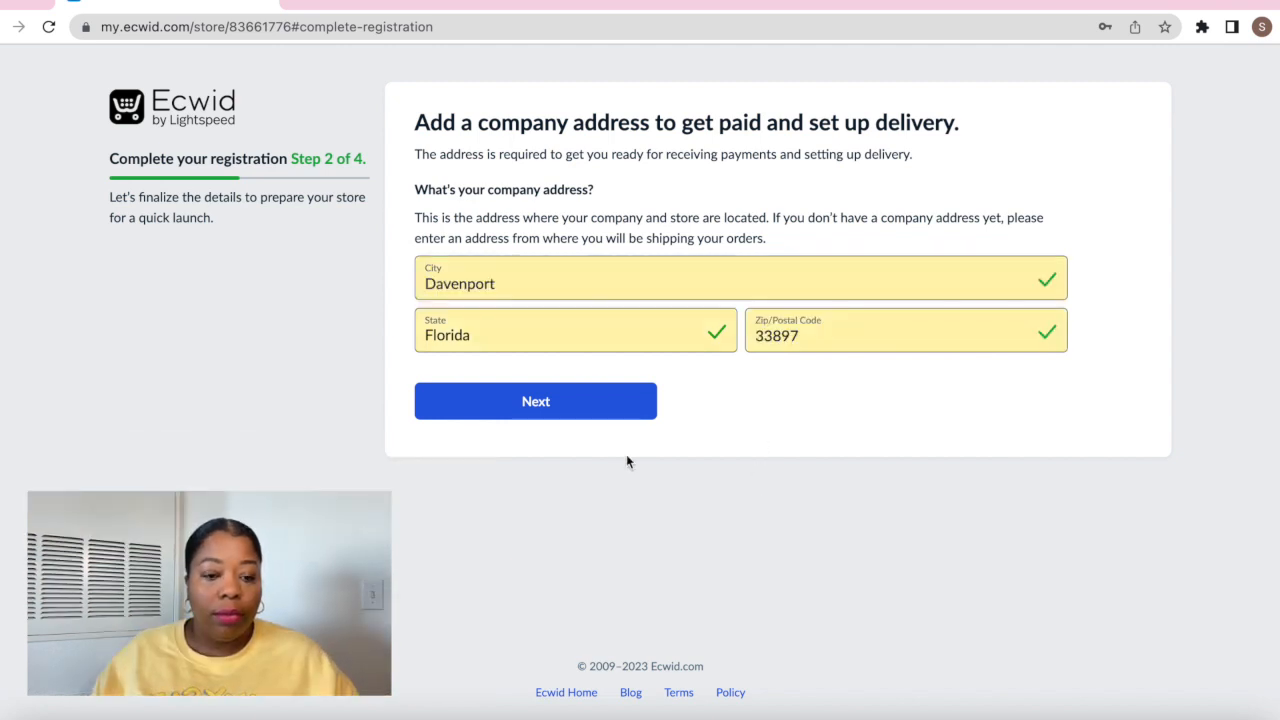
{"action": "left_click", "coordinate": [546, 410]}
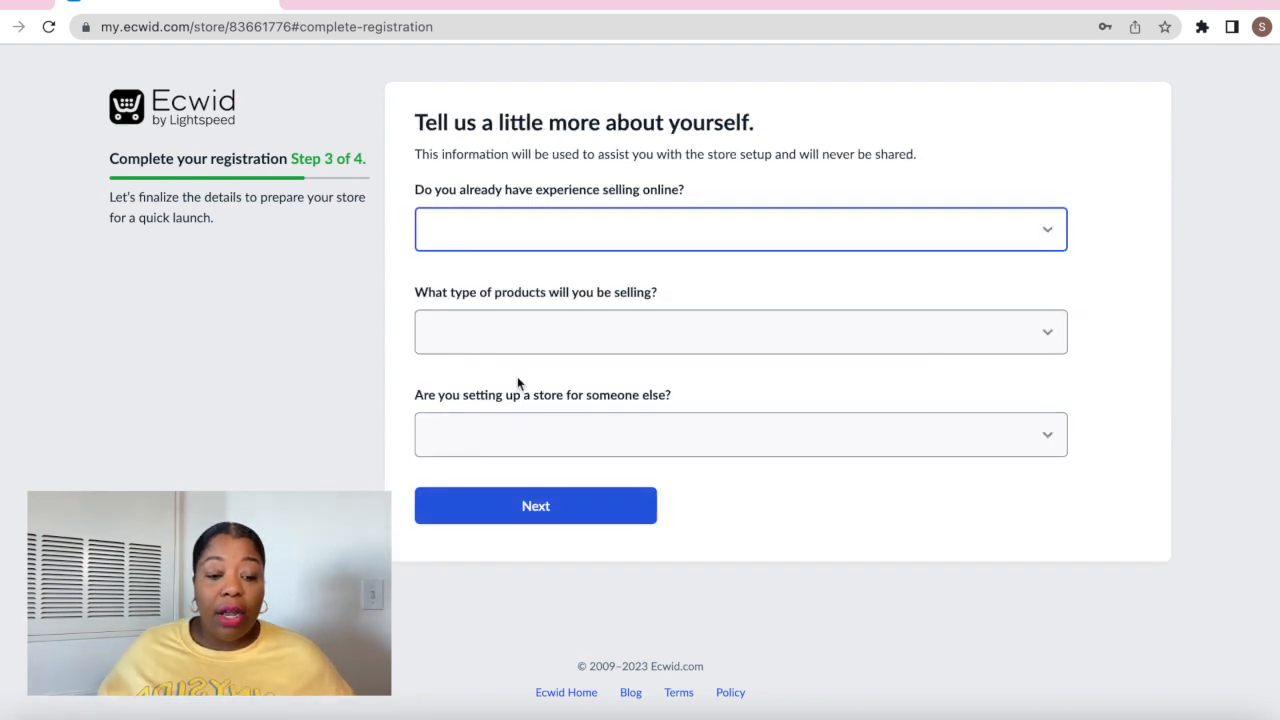
Answer 'selling online with a different system', Health/Beauty and No, then submit Step 3
{"action": "left_click", "coordinate": [536, 234]}
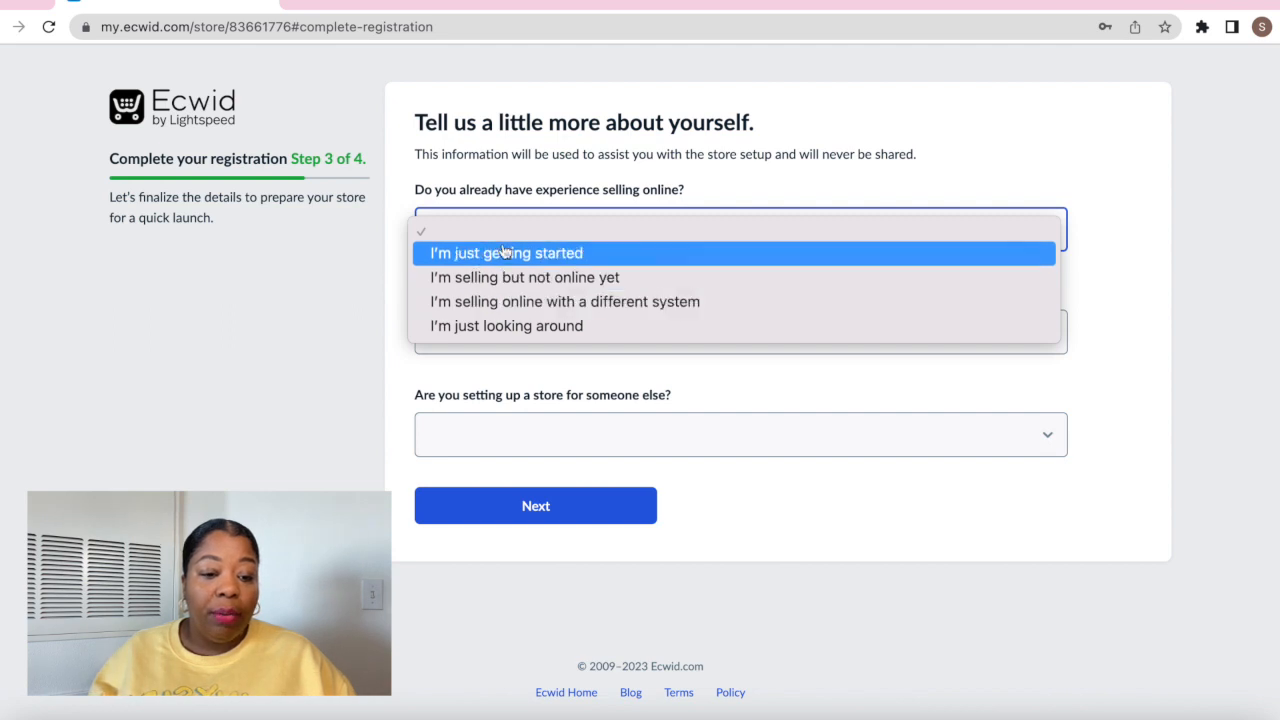
{"action": "left_click", "coordinate": [537, 308]}
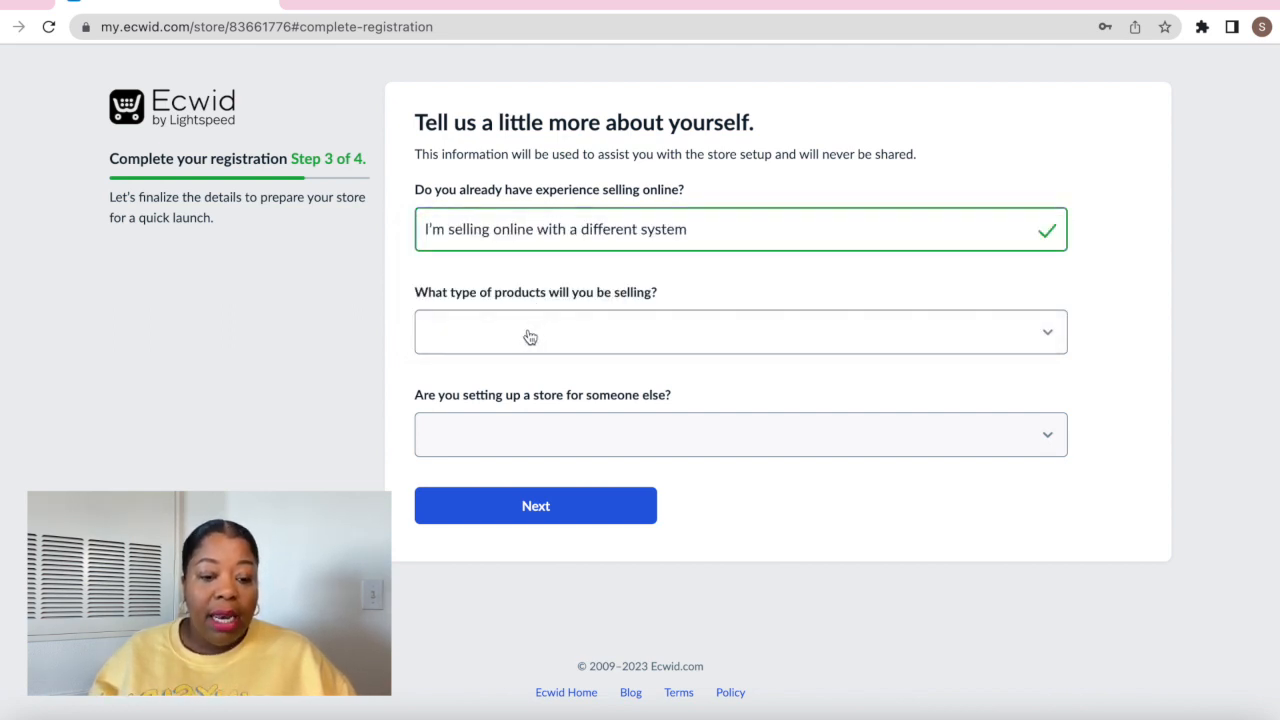
{"action": "left_click", "coordinate": [530, 337]}
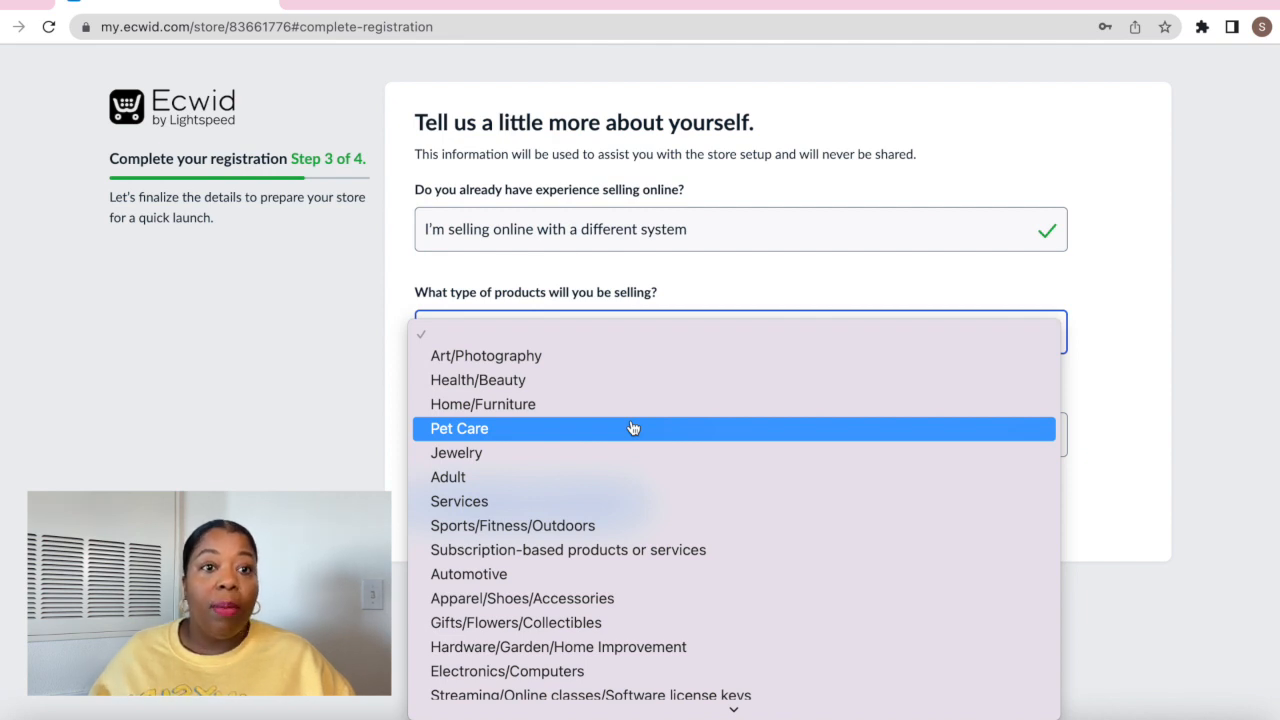
{"action": "scroll", "coordinate": [554, 650], "scroll_direction": "down", "scroll_amount": 2}
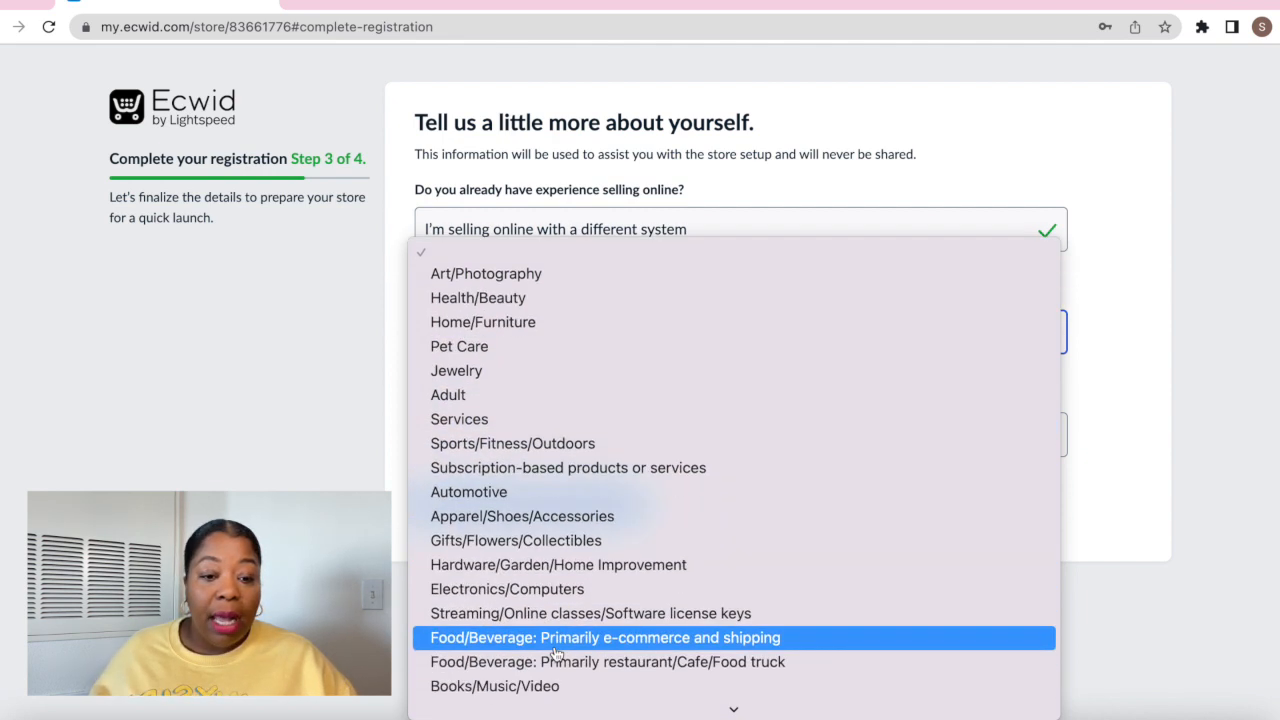
{"action": "scroll", "coordinate": [556, 652], "scroll_direction": "down", "scroll_amount": 2}
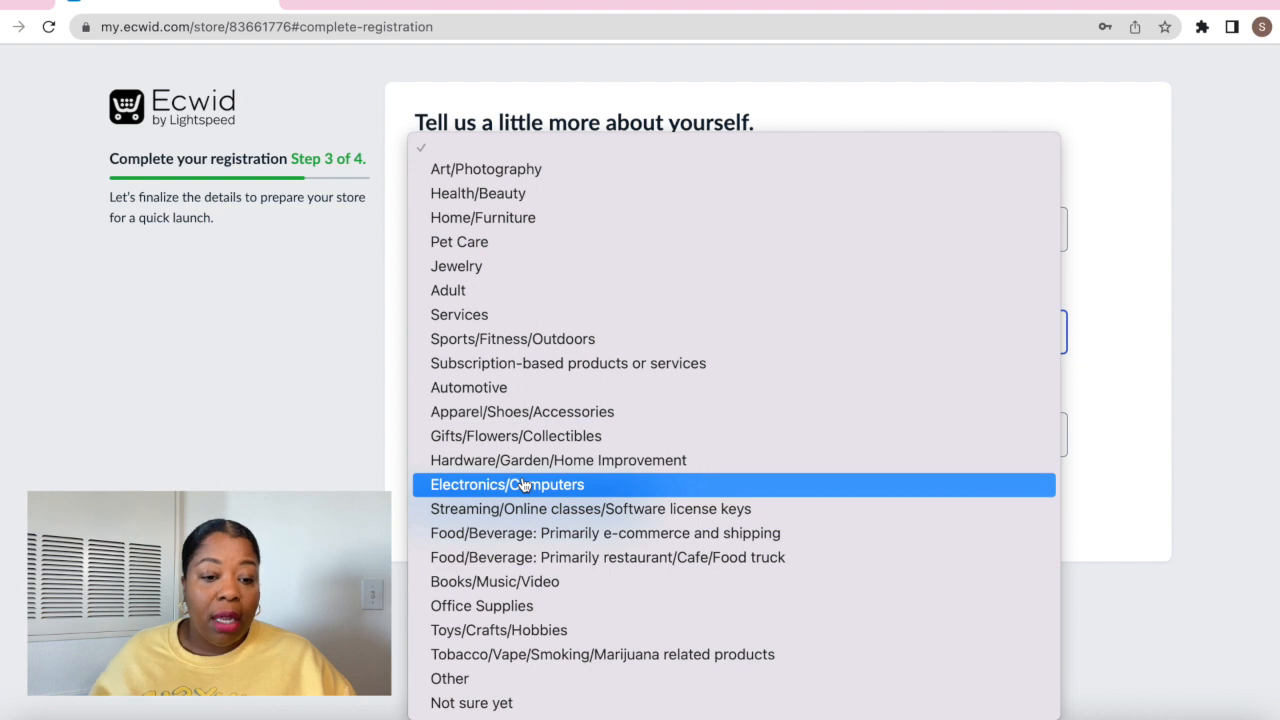
{"action": "left_click", "coordinate": [495, 193]}
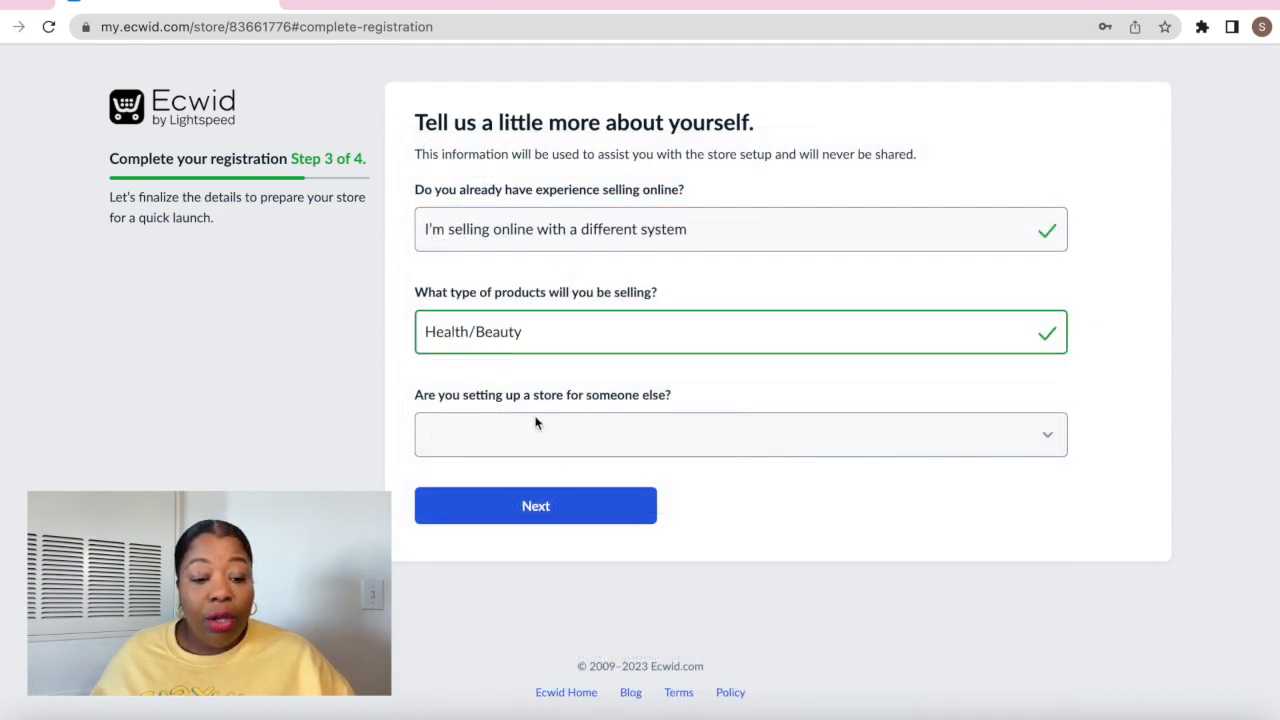
{"action": "left_click", "coordinate": [561, 444]}
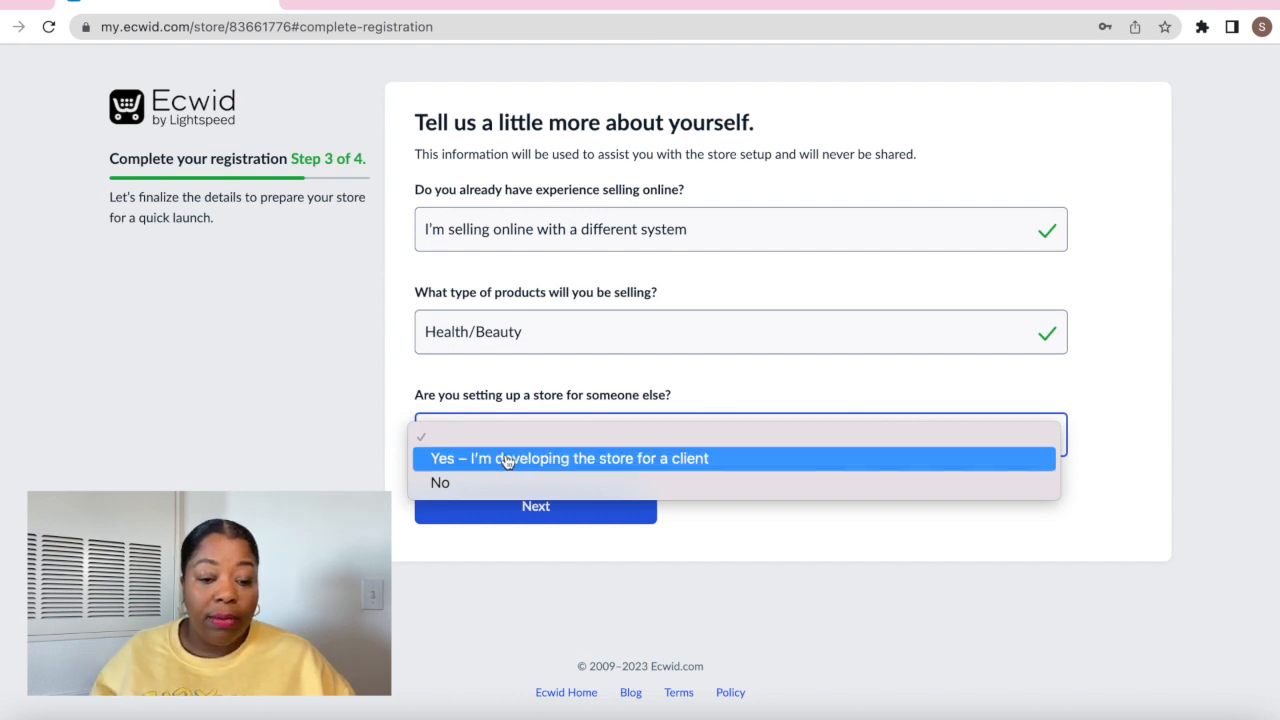
{"action": "left_click", "coordinate": [462, 485]}
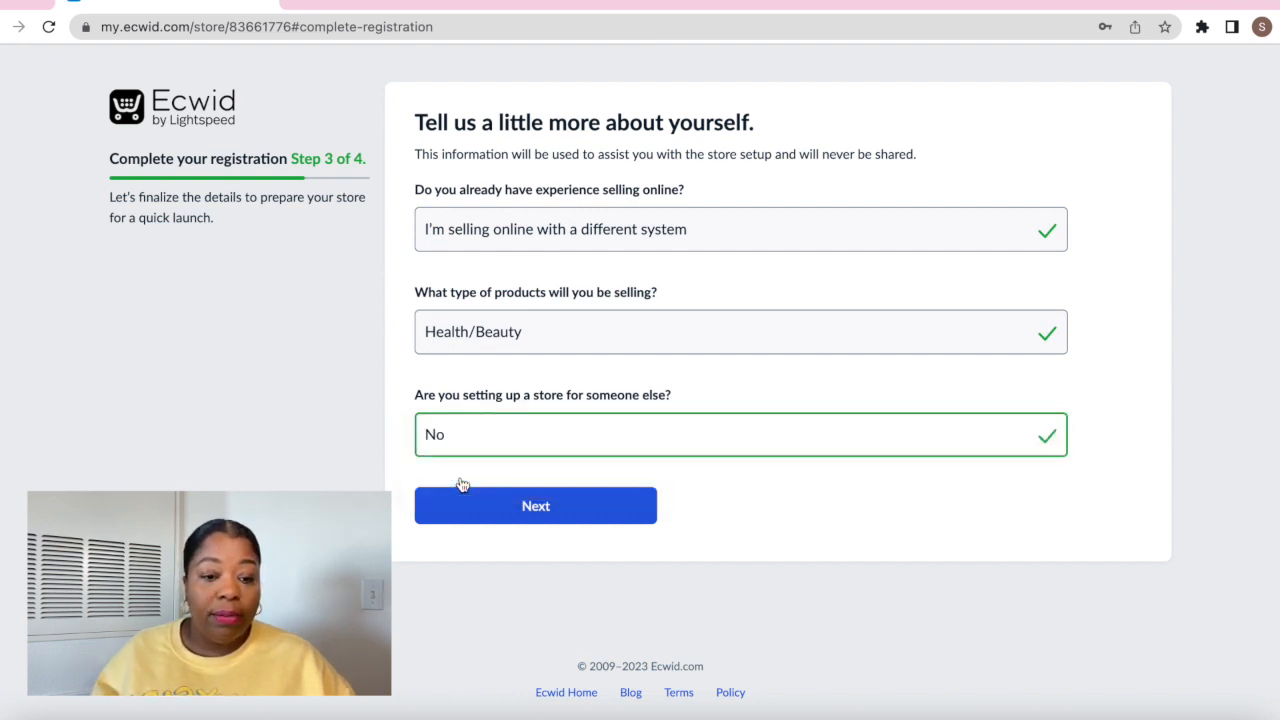
{"action": "left_click", "coordinate": [536, 507]}
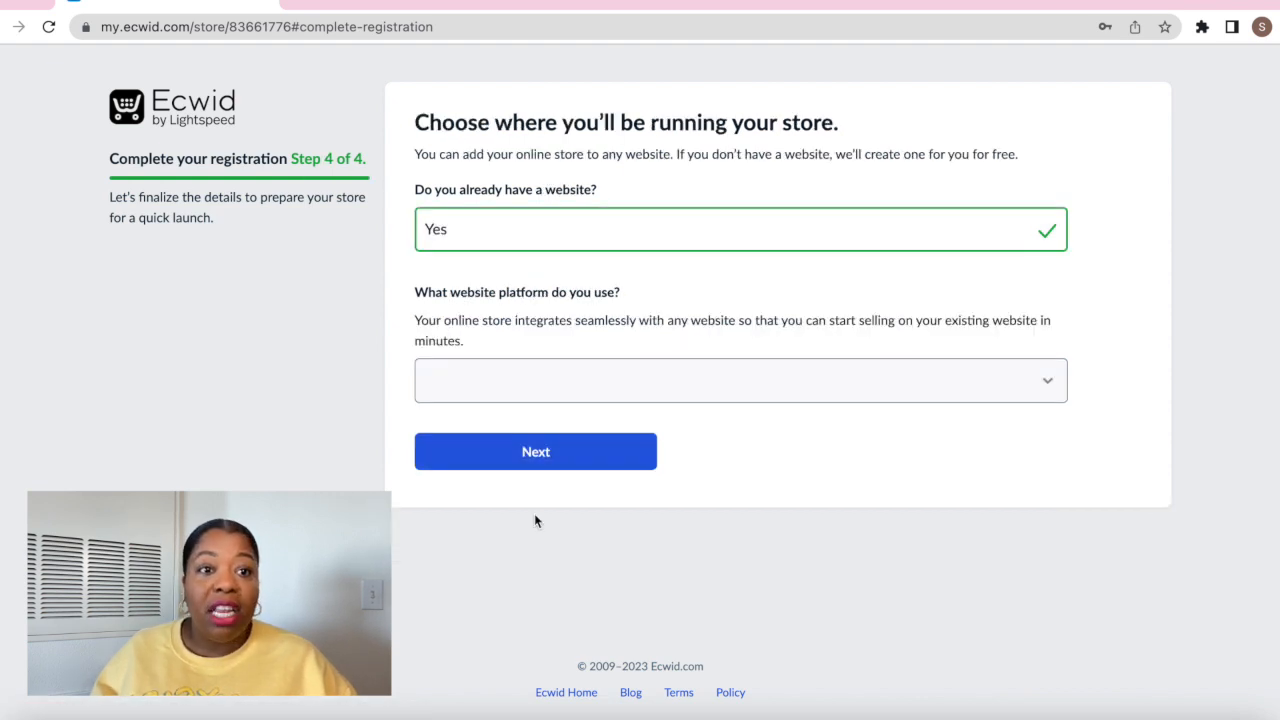
Choose no existing website, enter the free address 'moesorganicbeauty', and submit Step 4
{"action": "left_click", "coordinate": [538, 236]}
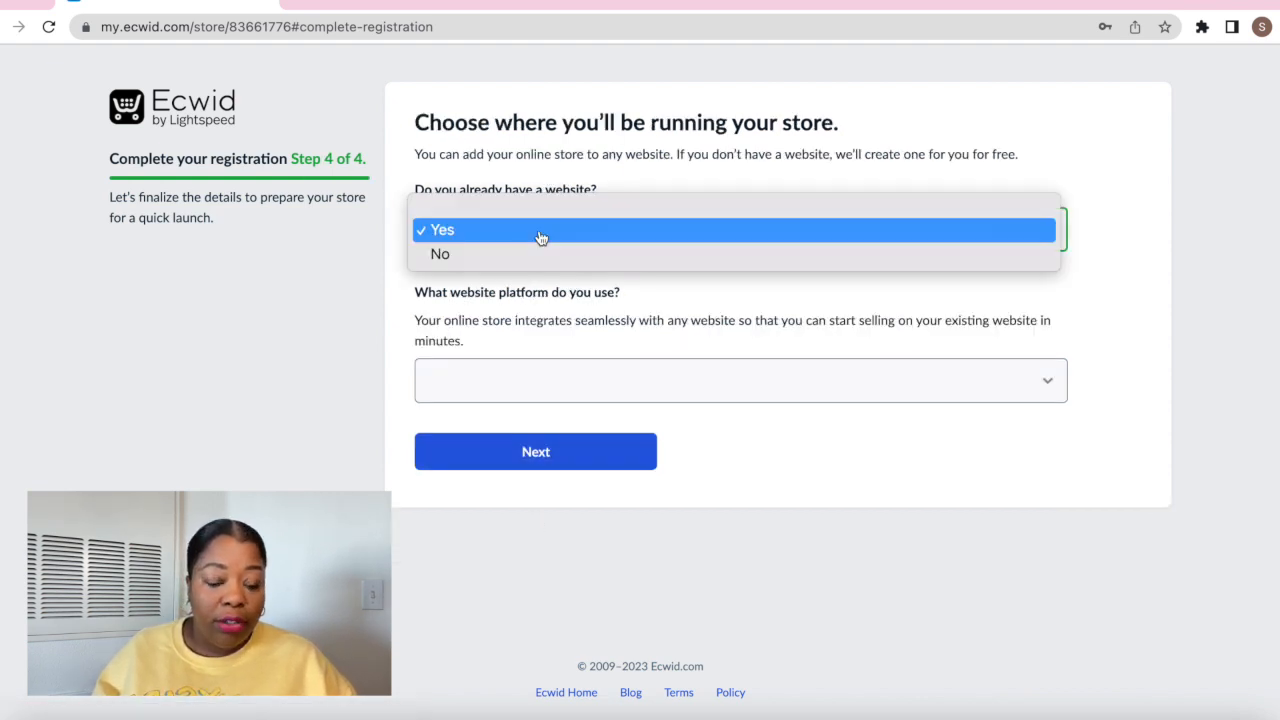
{"action": "left_click", "coordinate": [511, 254]}
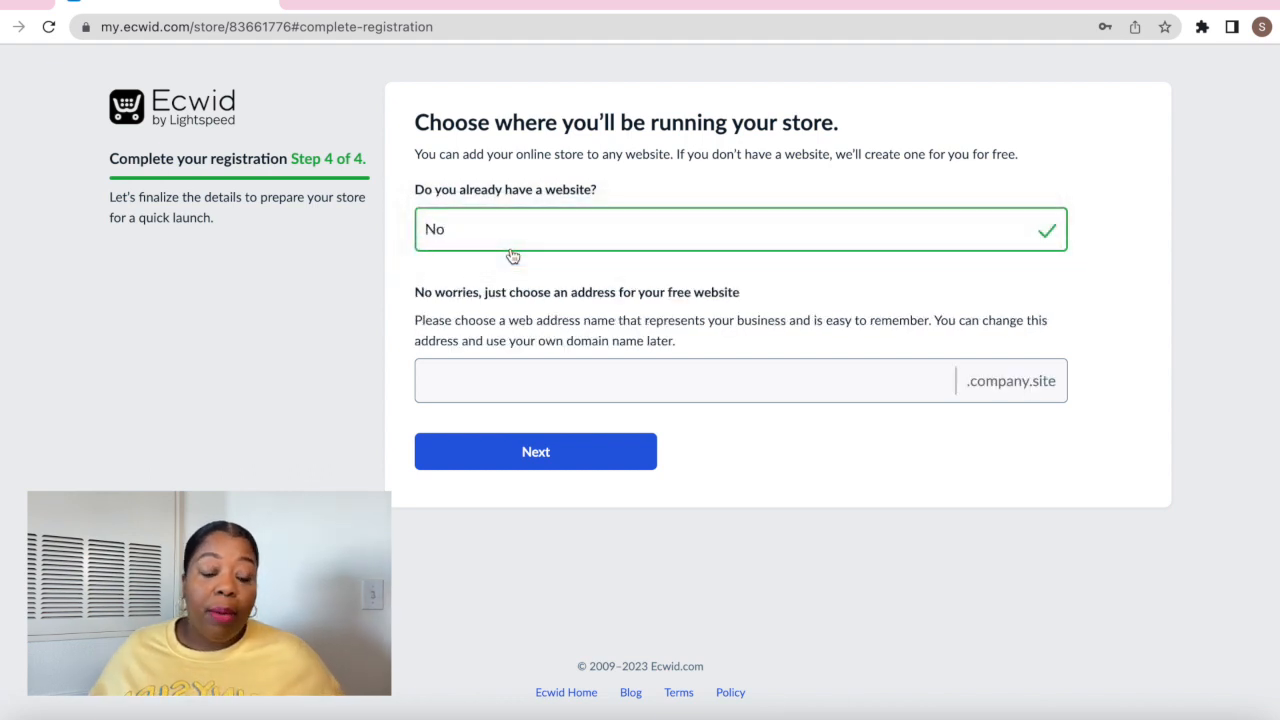
{"action": "left_click", "coordinate": [556, 388]}
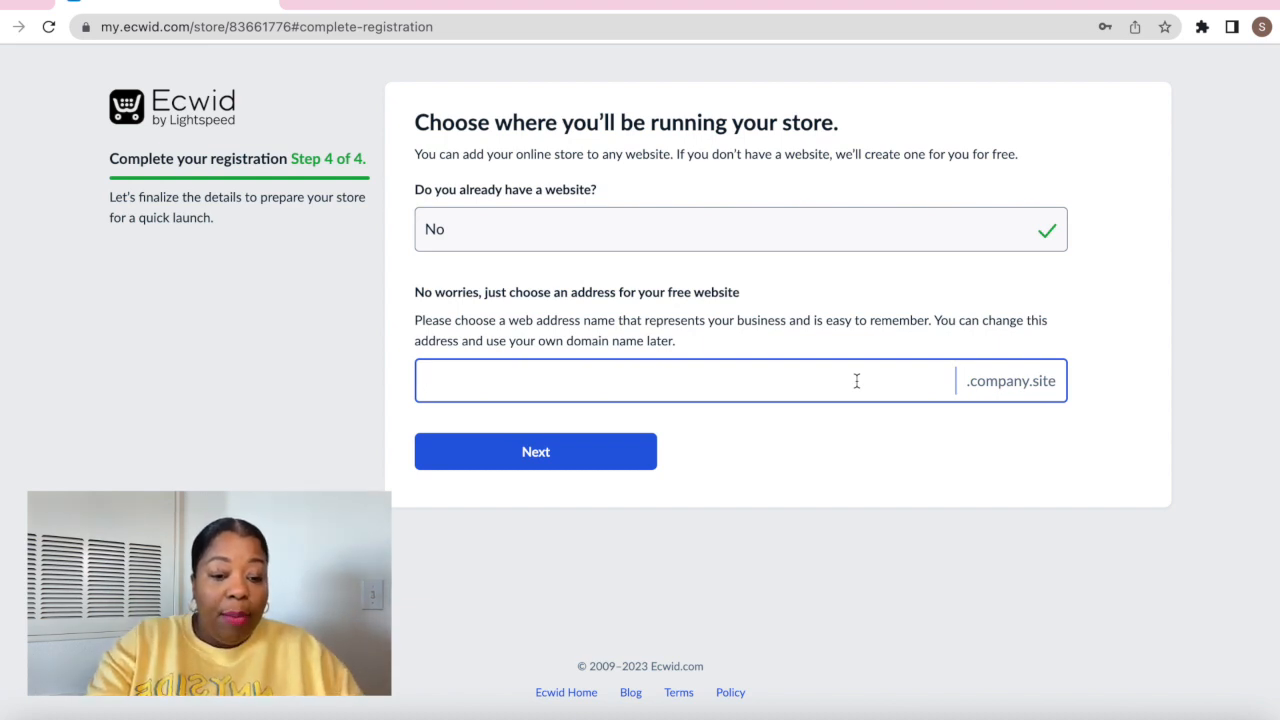
{"action": "type", "text": "moesorganic"}
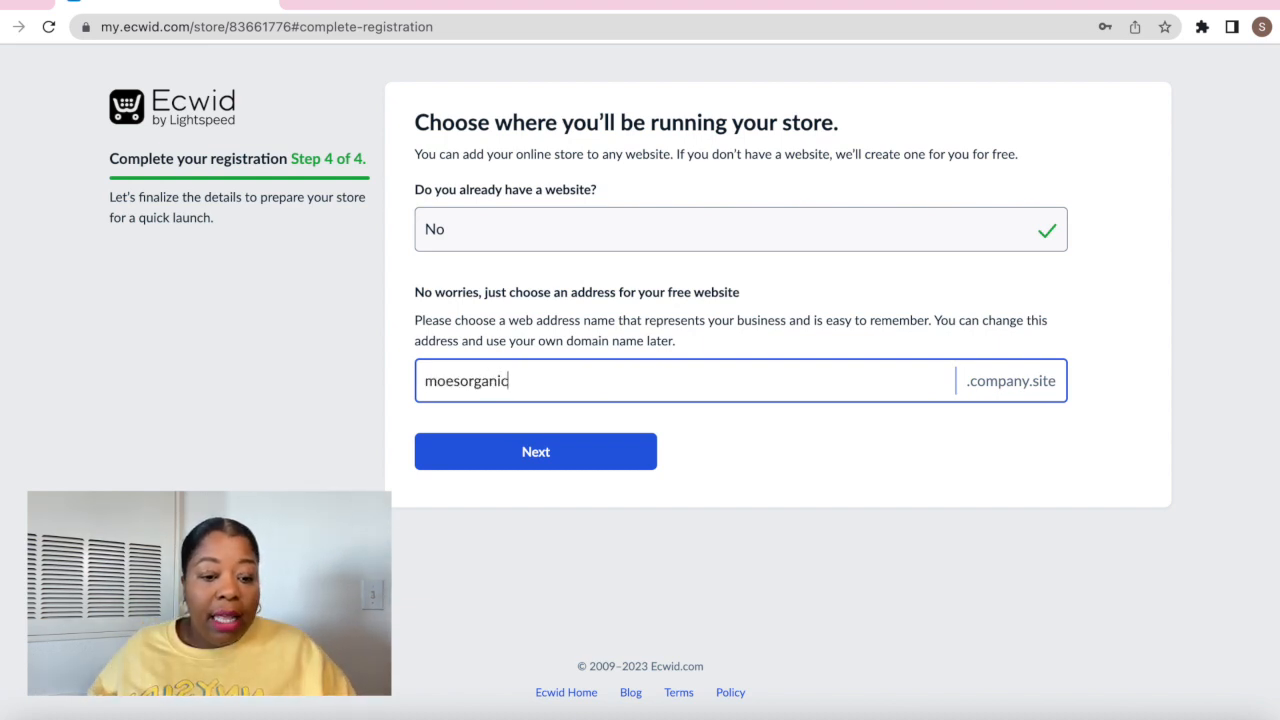
{"action": "type", "text": "beauty"}
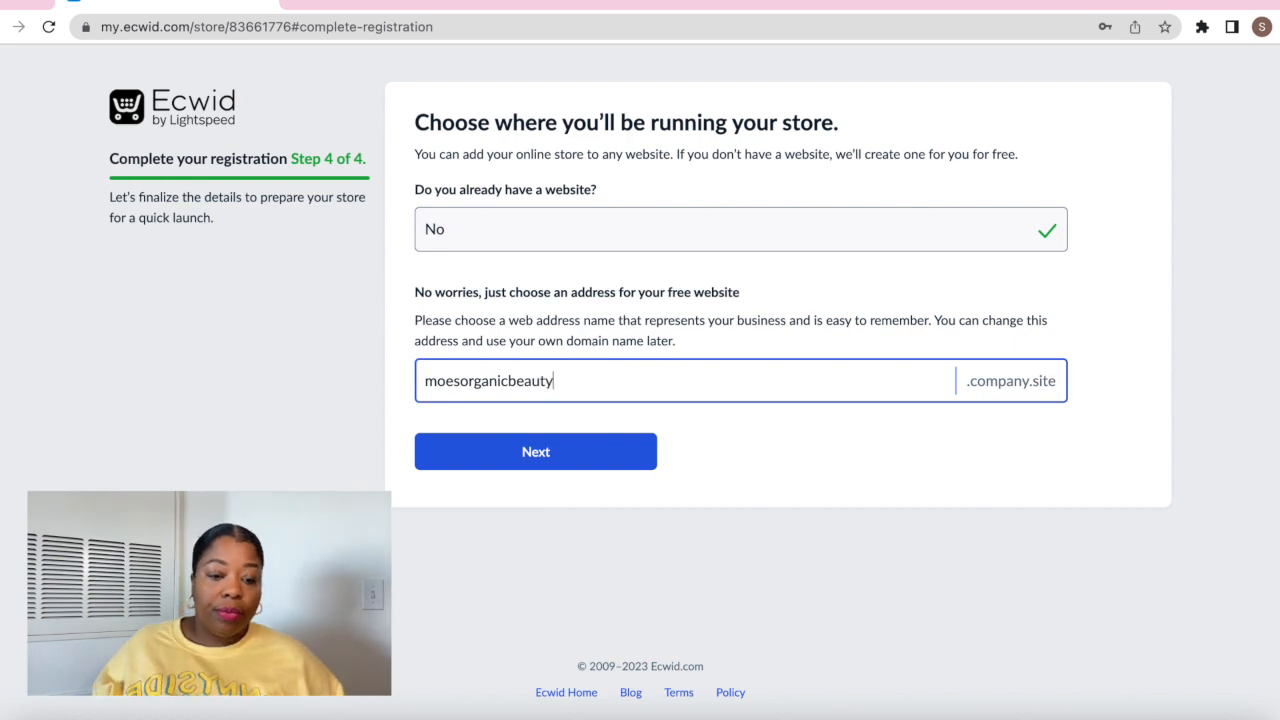
{"action": "left_click", "coordinate": [576, 459]}
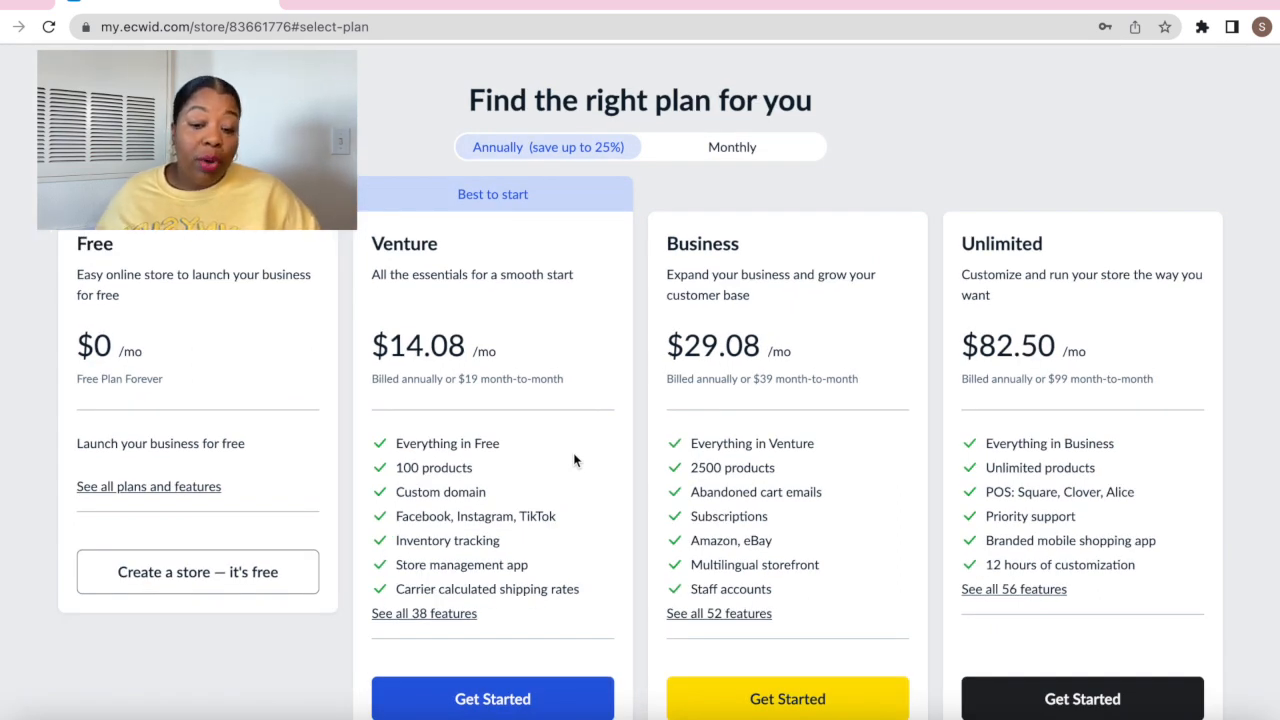
Open the full plans and features comparison from under the Free plan
{"action": "scroll", "coordinate": [575, 460], "scroll_direction": "down", "scroll_amount": 1}
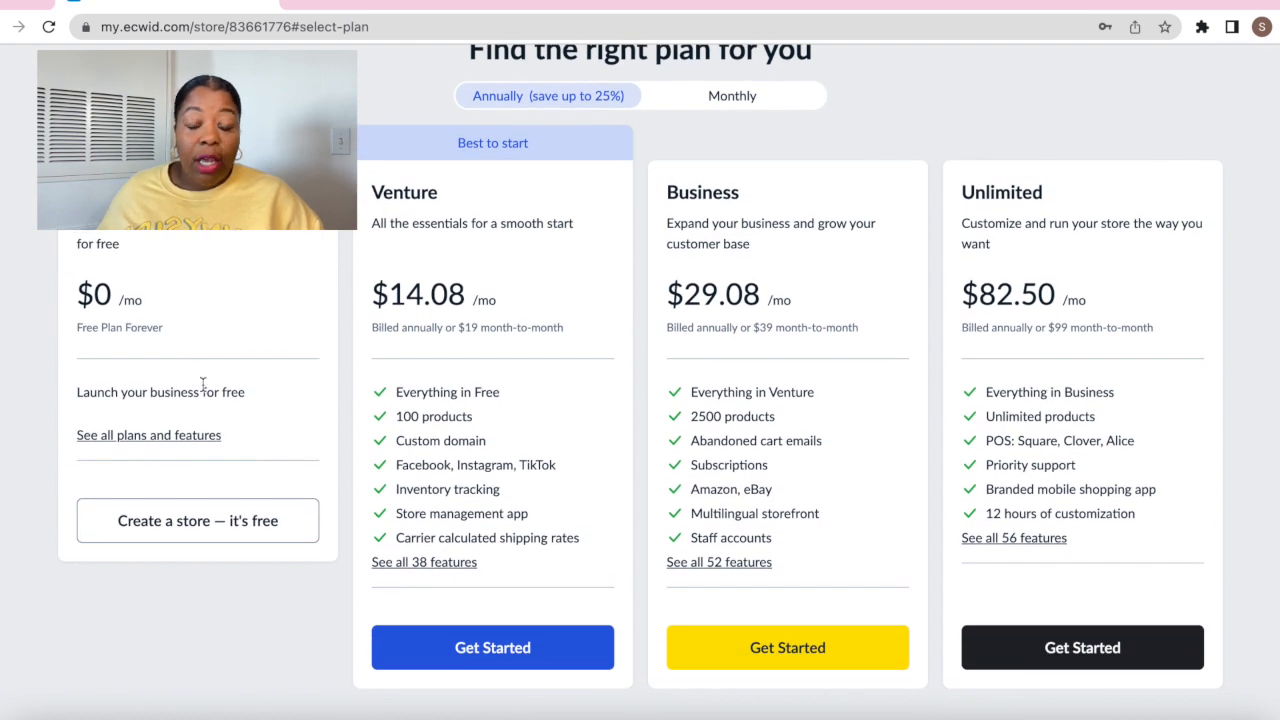
{"action": "left_click", "coordinate": [178, 437]}
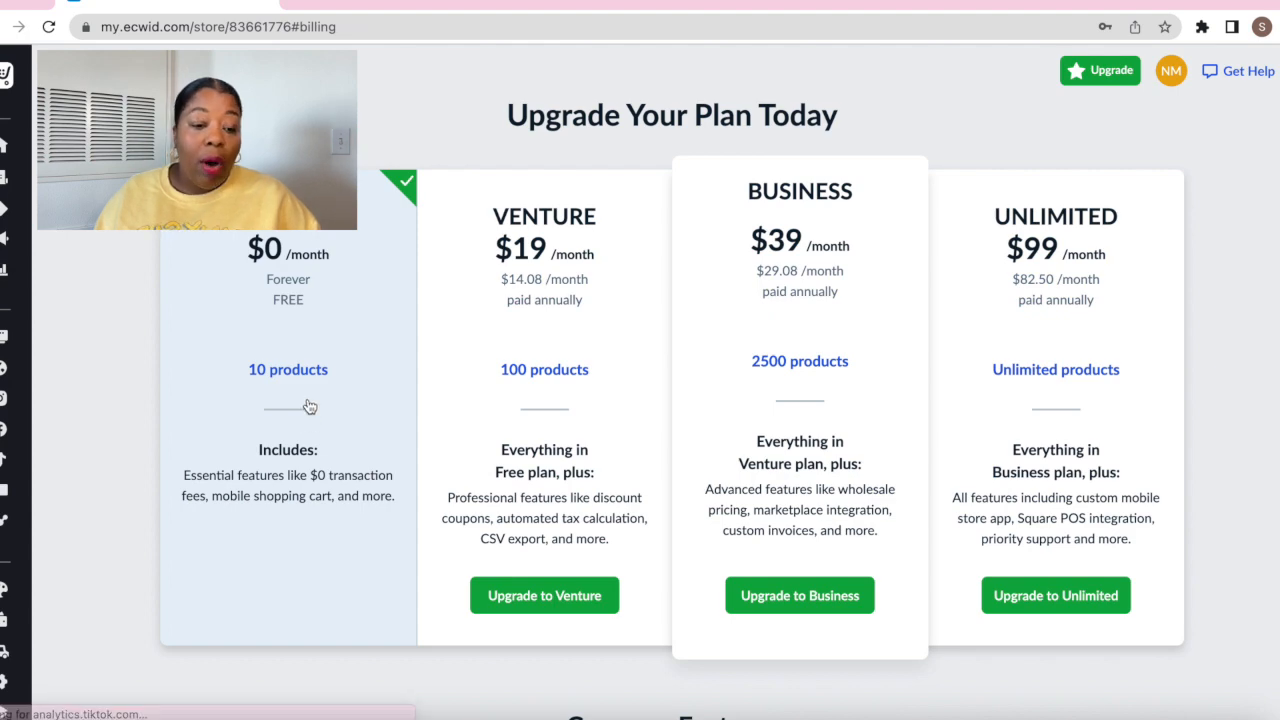
{"action": "scroll", "coordinate": [324, 444], "scroll_direction": "down", "scroll_amount": 8}
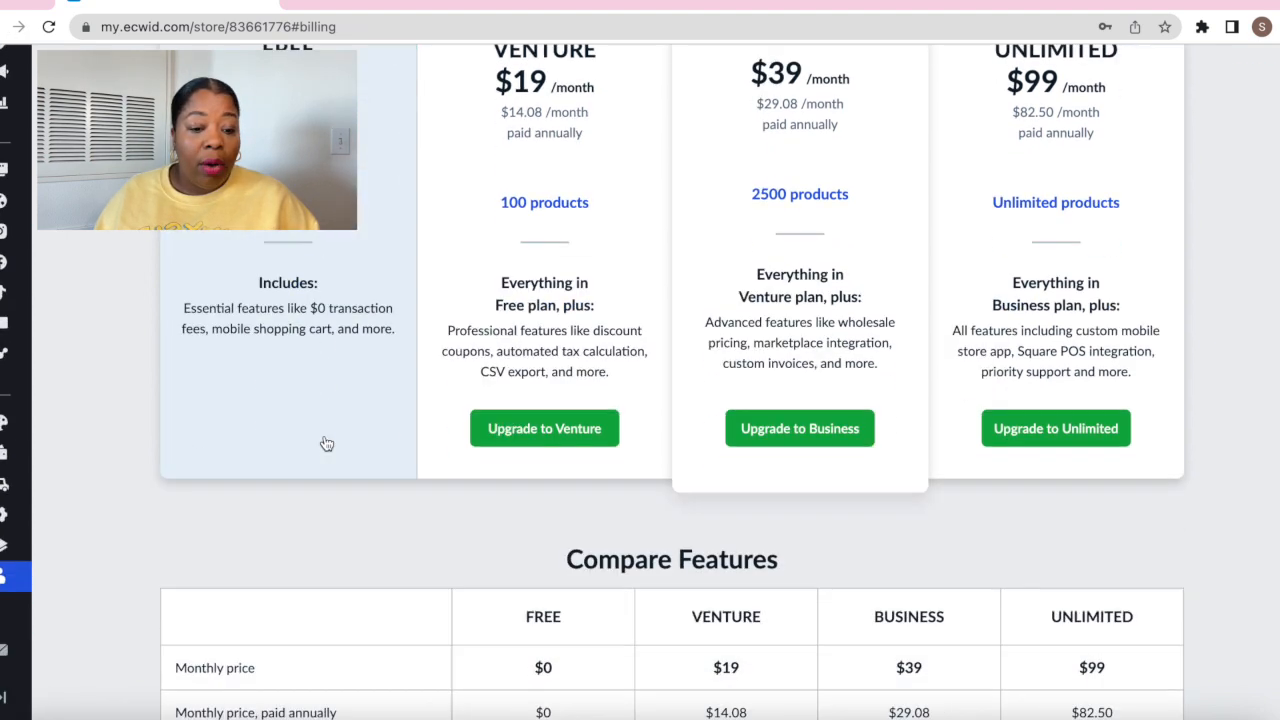
{"action": "scroll", "coordinate": [324, 442], "scroll_direction": "up", "scroll_amount": 2}
{"action": "scroll", "coordinate": [324, 443], "scroll_direction": "up", "scroll_amount": 1}
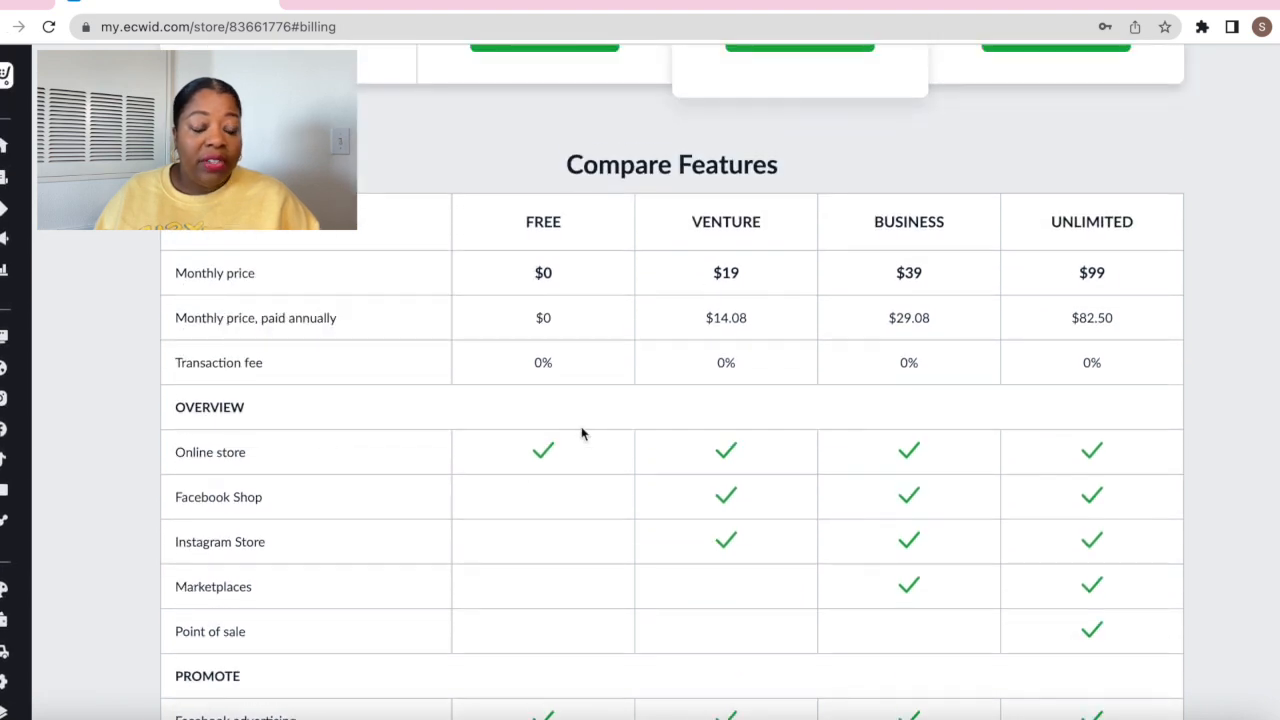
{"action": "scroll", "coordinate": [581, 433], "scroll_direction": "down", "scroll_amount": 2}
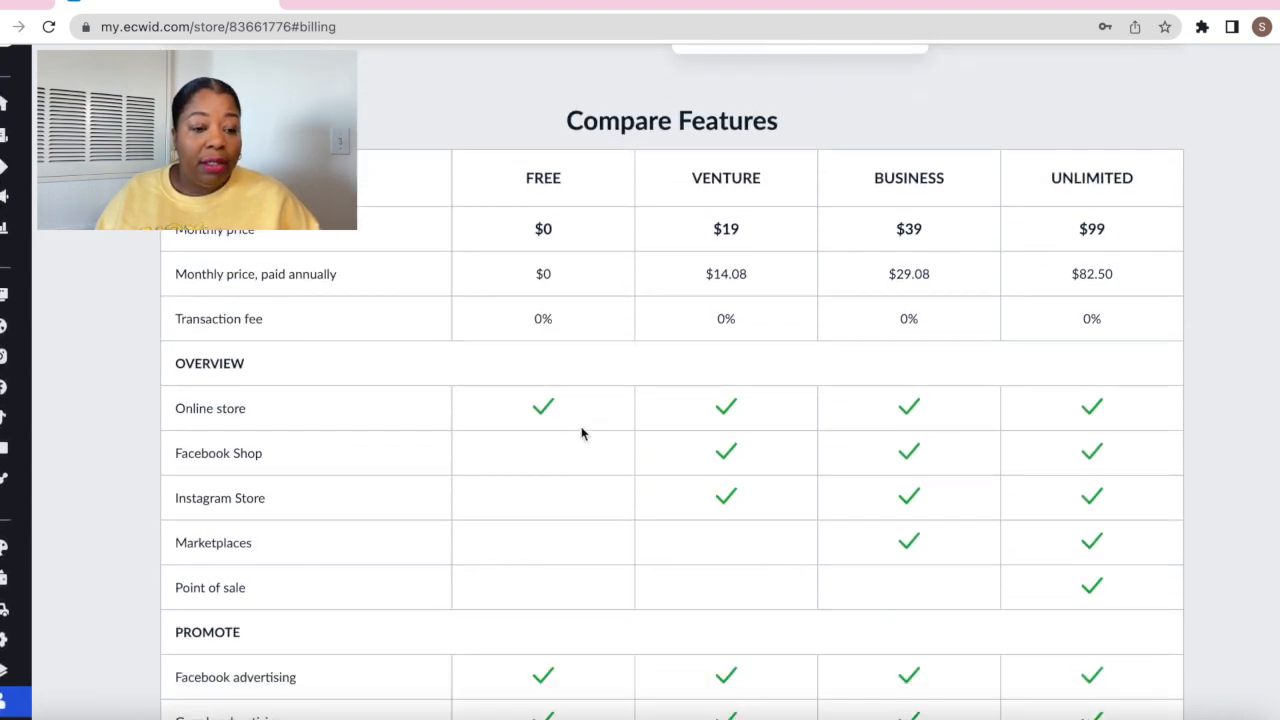
{"action": "scroll", "coordinate": [581, 433], "scroll_direction": "down", "scroll_amount": 1}
{"action": "scroll", "coordinate": [691, 394], "scroll_direction": "down", "scroll_amount": 2}
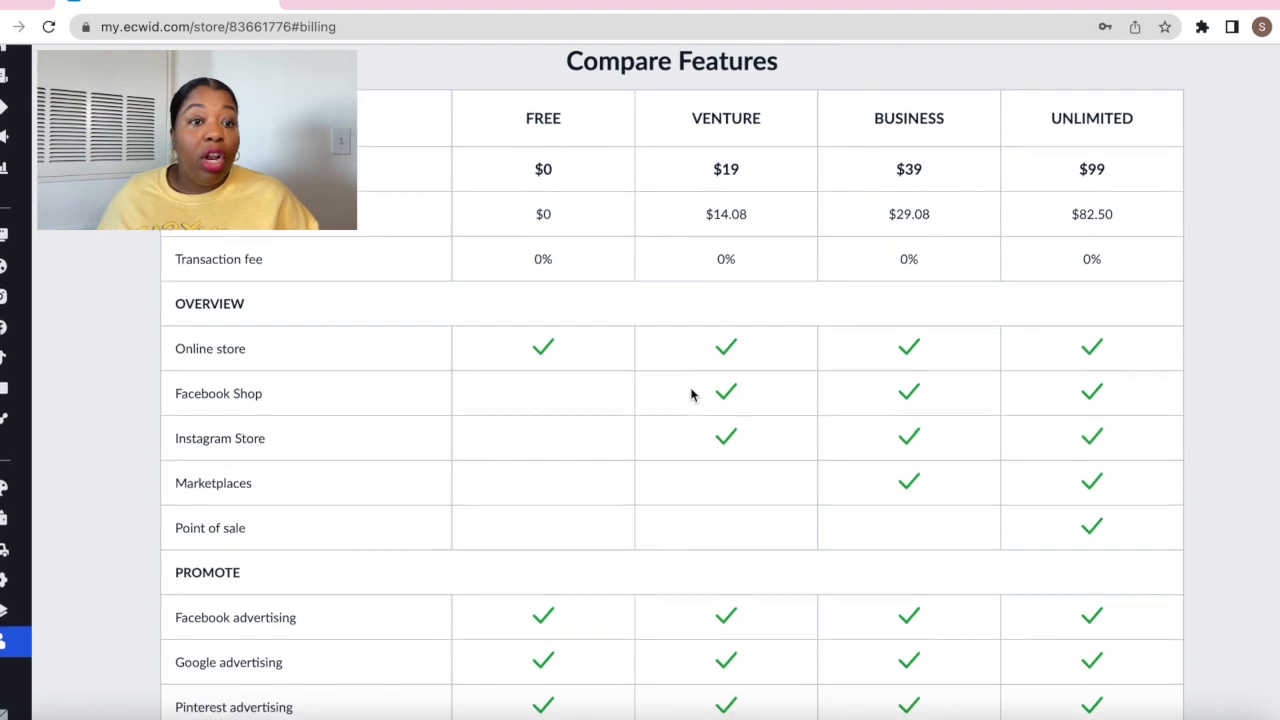
{"action": "scroll", "coordinate": [691, 394], "scroll_direction": "down", "scroll_amount": 1}
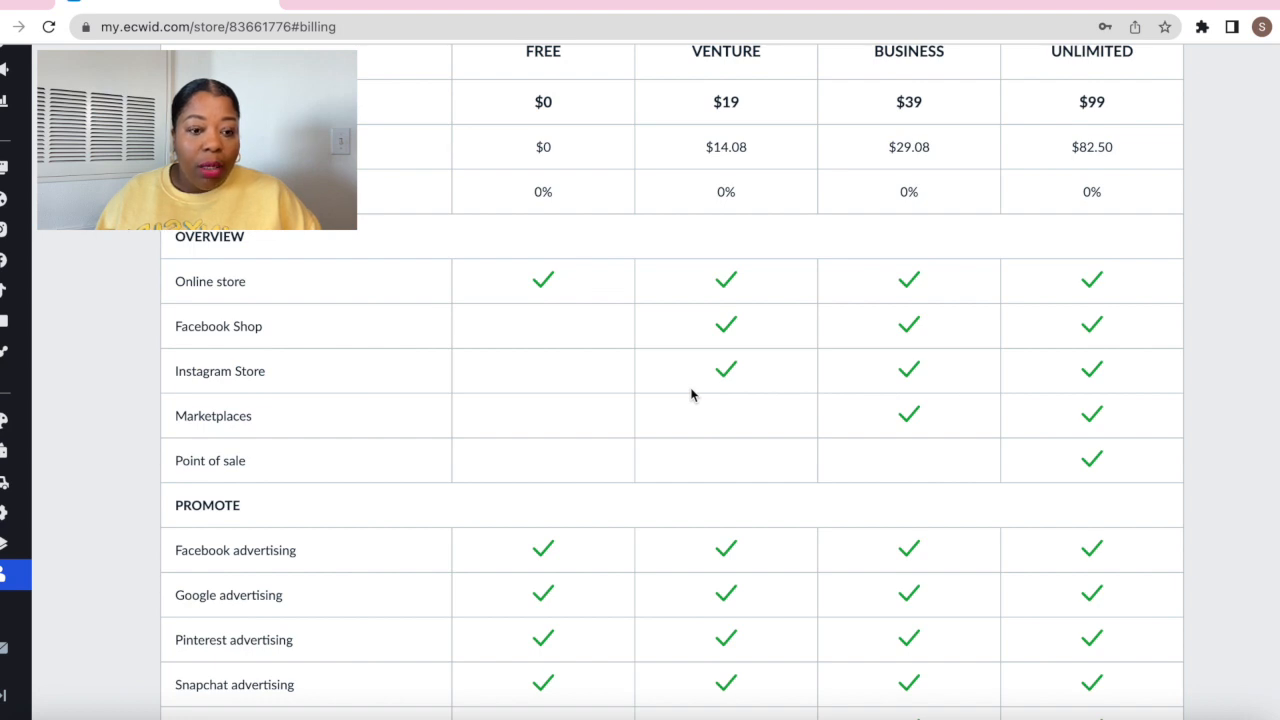
{"action": "scroll", "coordinate": [690, 395], "scroll_direction": "down", "scroll_amount": 3}
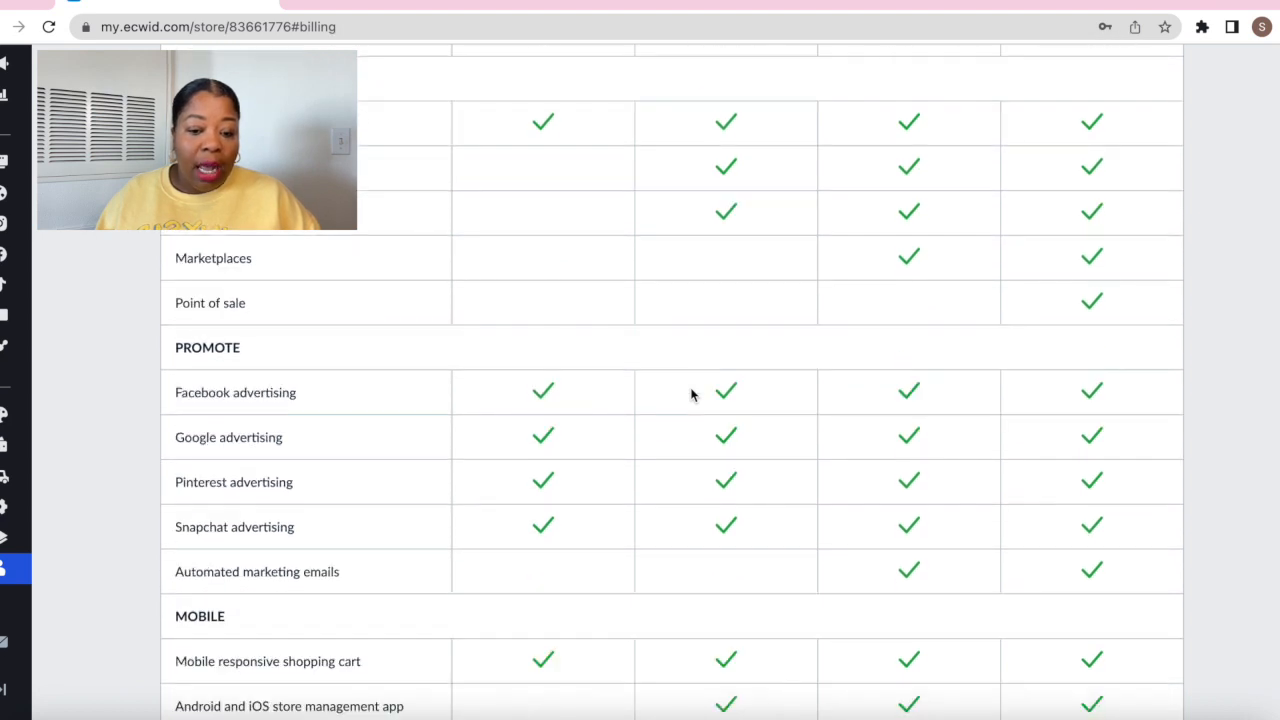
{"action": "scroll", "coordinate": [690, 395], "scroll_direction": "up", "scroll_amount": 1}
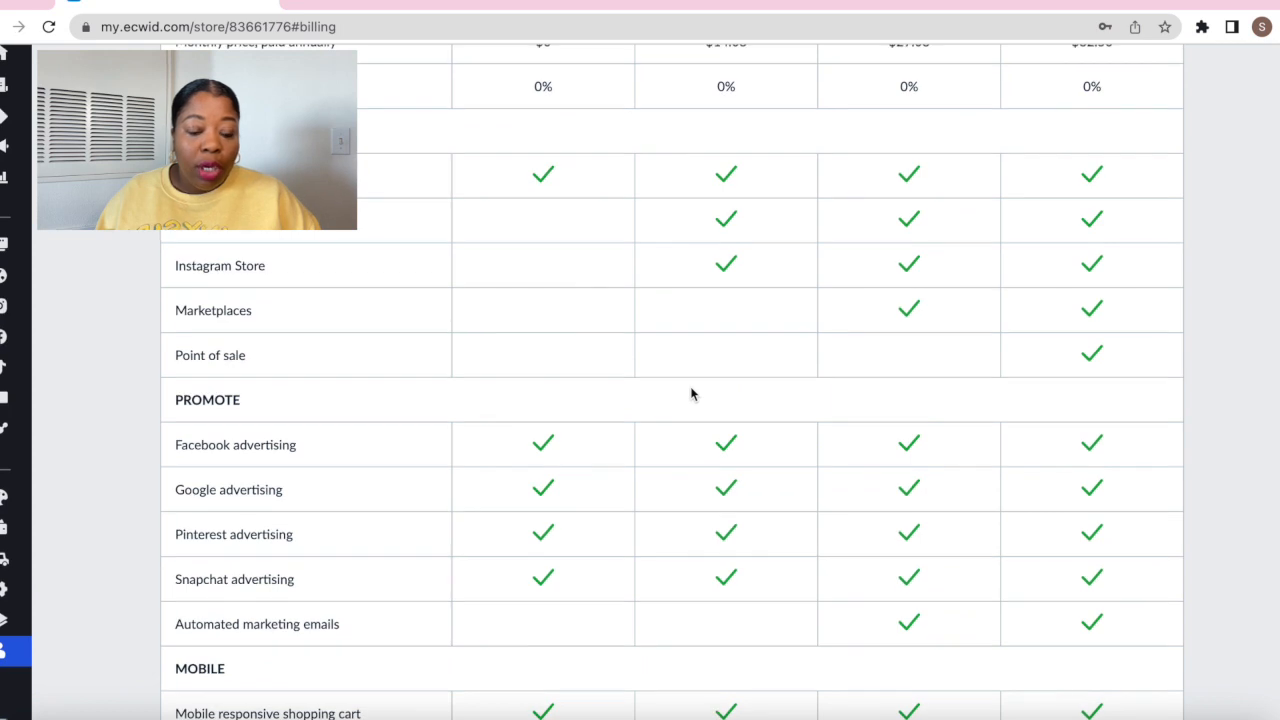
{"action": "scroll", "coordinate": [690, 394], "scroll_direction": "up", "scroll_amount": 1}
{"action": "scroll", "coordinate": [503, 457], "scroll_direction": "down", "scroll_amount": 3}
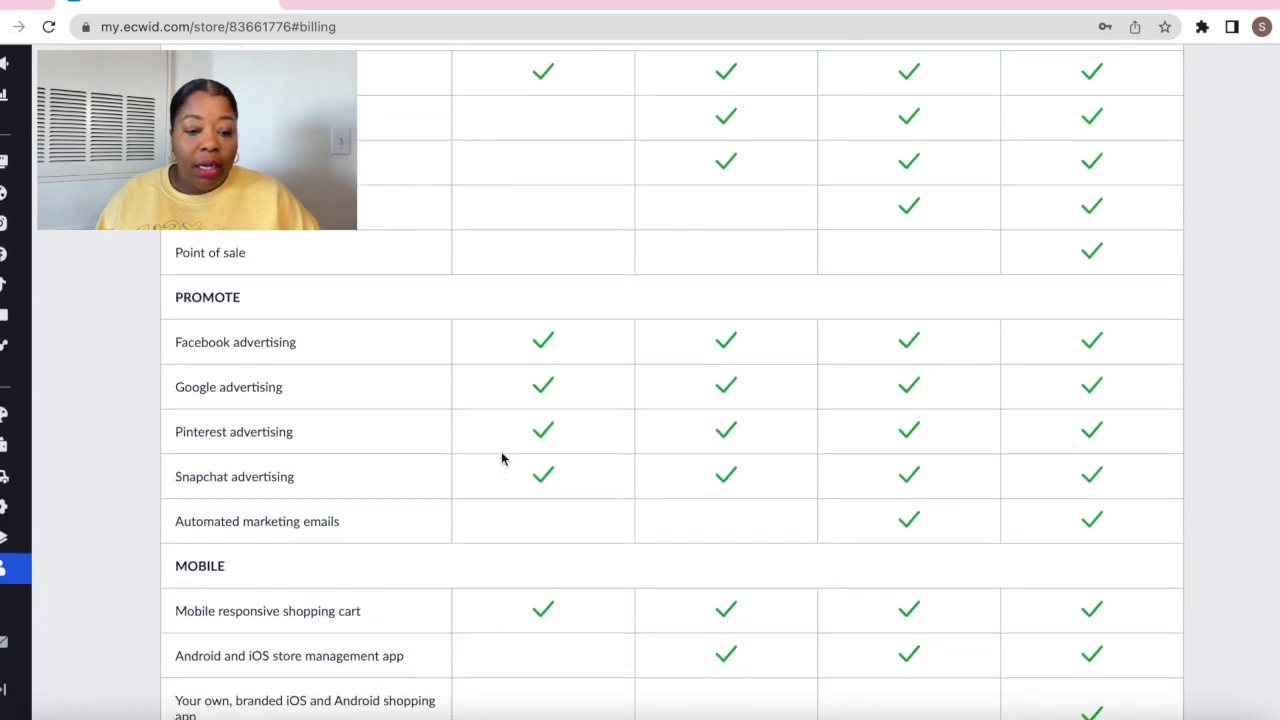
{"action": "scroll", "coordinate": [505, 455], "scroll_direction": "down", "scroll_amount": 3}
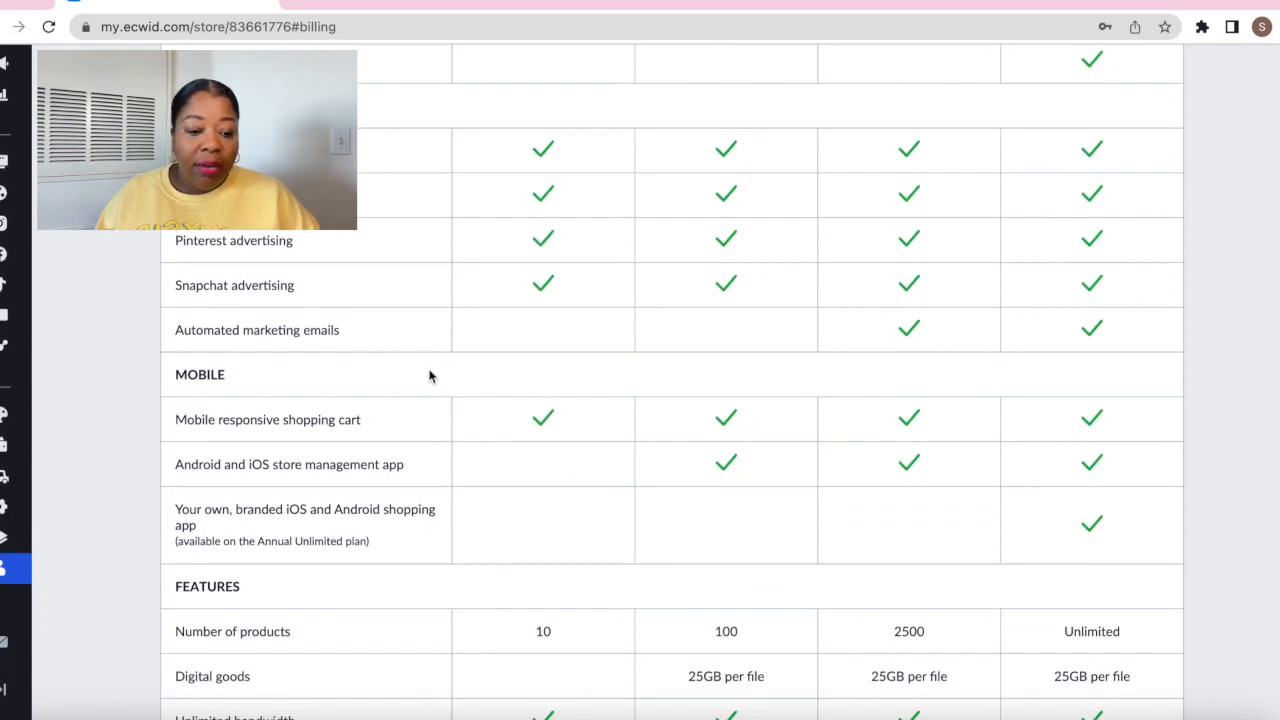
{"action": "scroll", "coordinate": [554, 549], "scroll_direction": "down", "scroll_amount": 3}
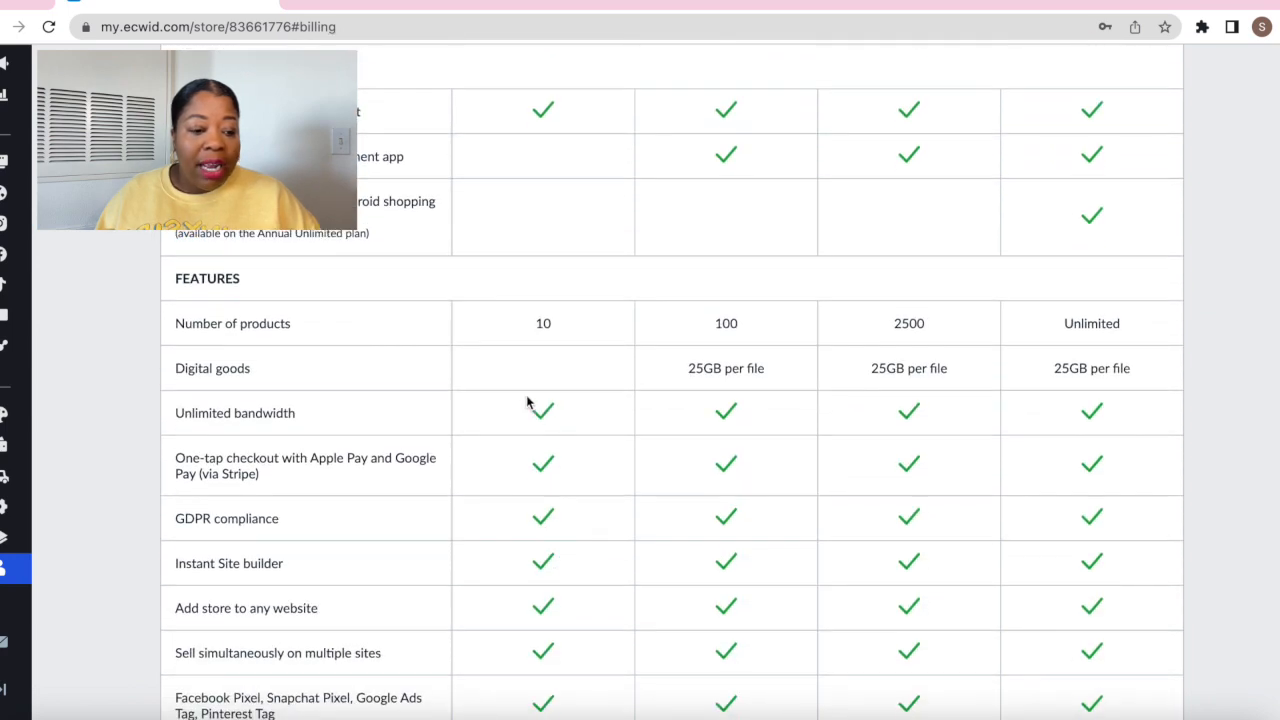
{"action": "scroll", "coordinate": [528, 402], "scroll_direction": "down", "scroll_amount": 5}
{"action": "scroll", "coordinate": [527, 402], "scroll_direction": "down", "scroll_amount": 7}
{"action": "scroll", "coordinate": [528, 402], "scroll_direction": "down", "scroll_amount": 5}
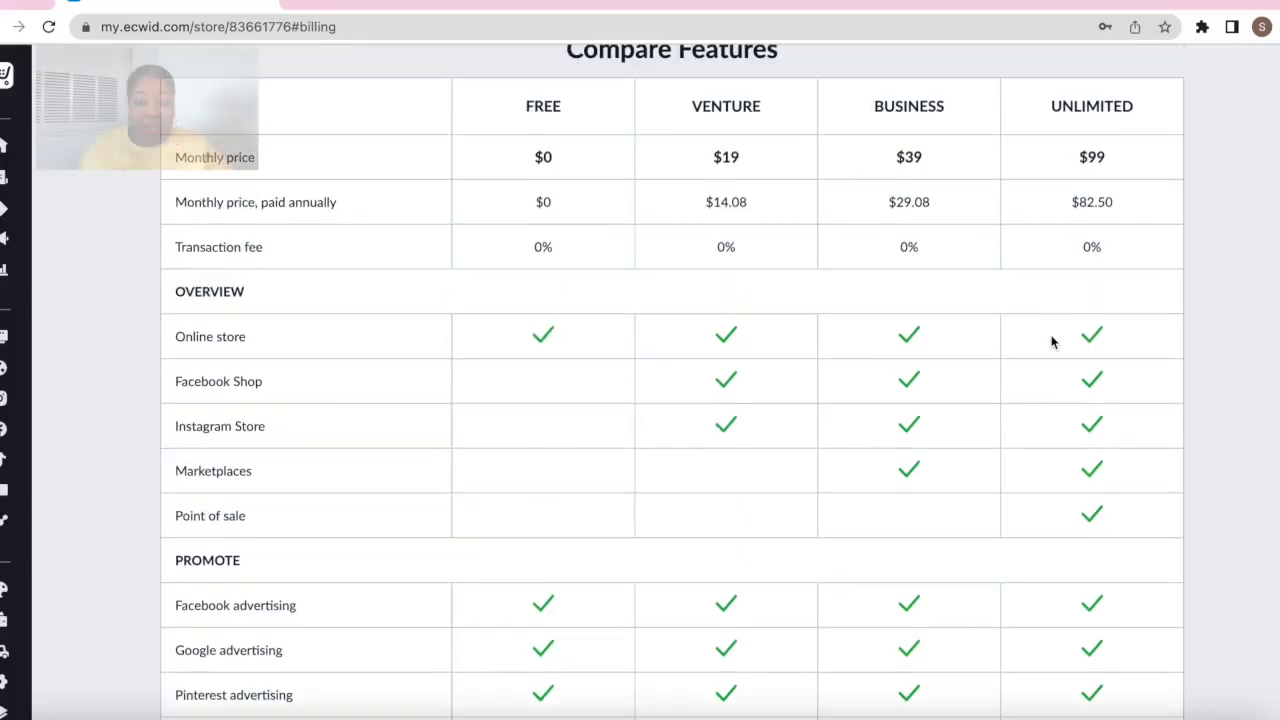
Look over the upgrade pricing, then return to the store dashboard
{"action": "scroll", "coordinate": [1051, 337], "scroll_direction": "up", "scroll_amount": 7}
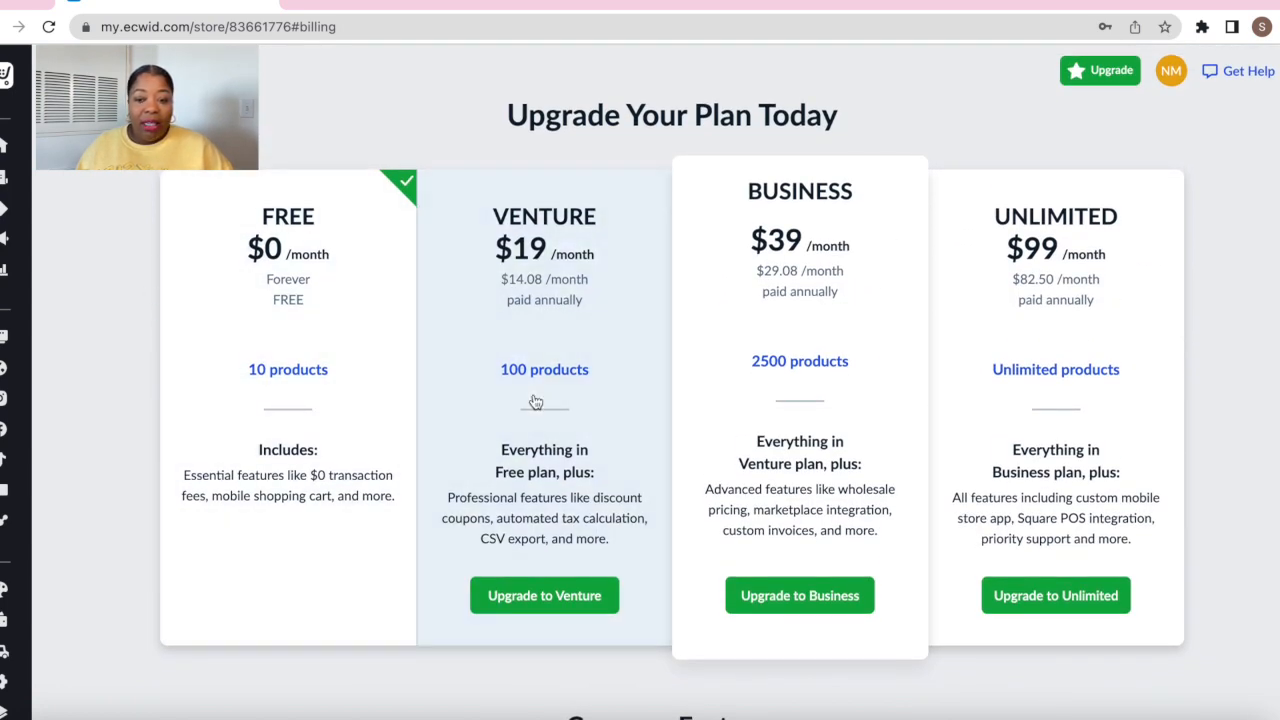
{"action": "scroll", "coordinate": [640, 343], "scroll_direction": "down", "scroll_amount": 10}
{"action": "scroll", "coordinate": [643, 343], "scroll_direction": "up", "scroll_amount": 5}
{"action": "scroll", "coordinate": [643, 343], "scroll_direction": "up", "scroll_amount": 5}
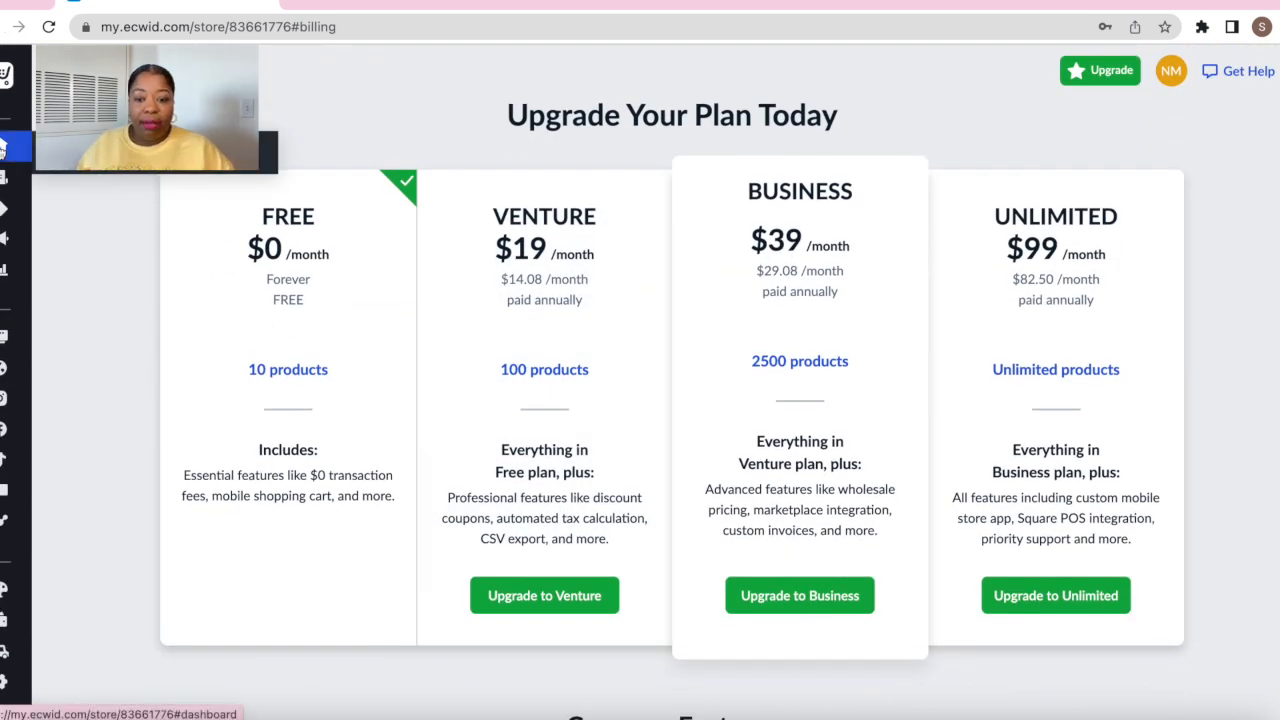
{"action": "left_click", "coordinate": [4, 147]}
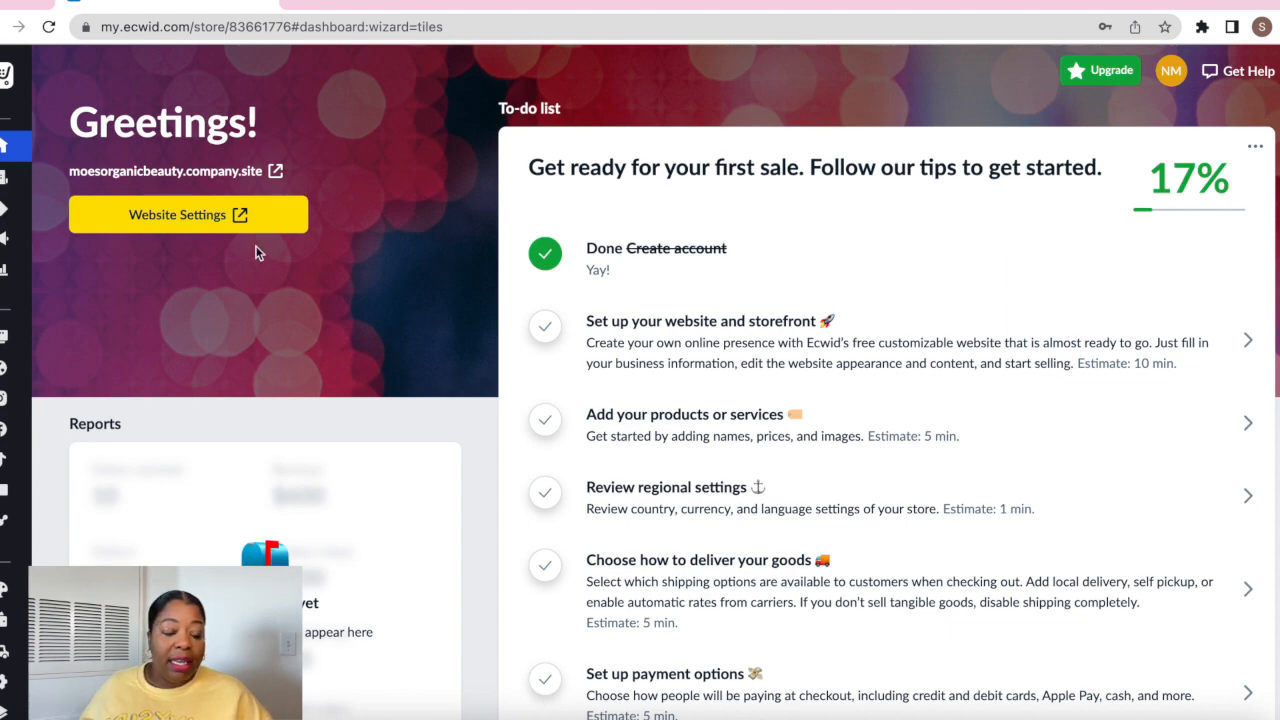
{"action": "scroll", "coordinate": [712, 220], "scroll_direction": "down", "scroll_amount": 1}
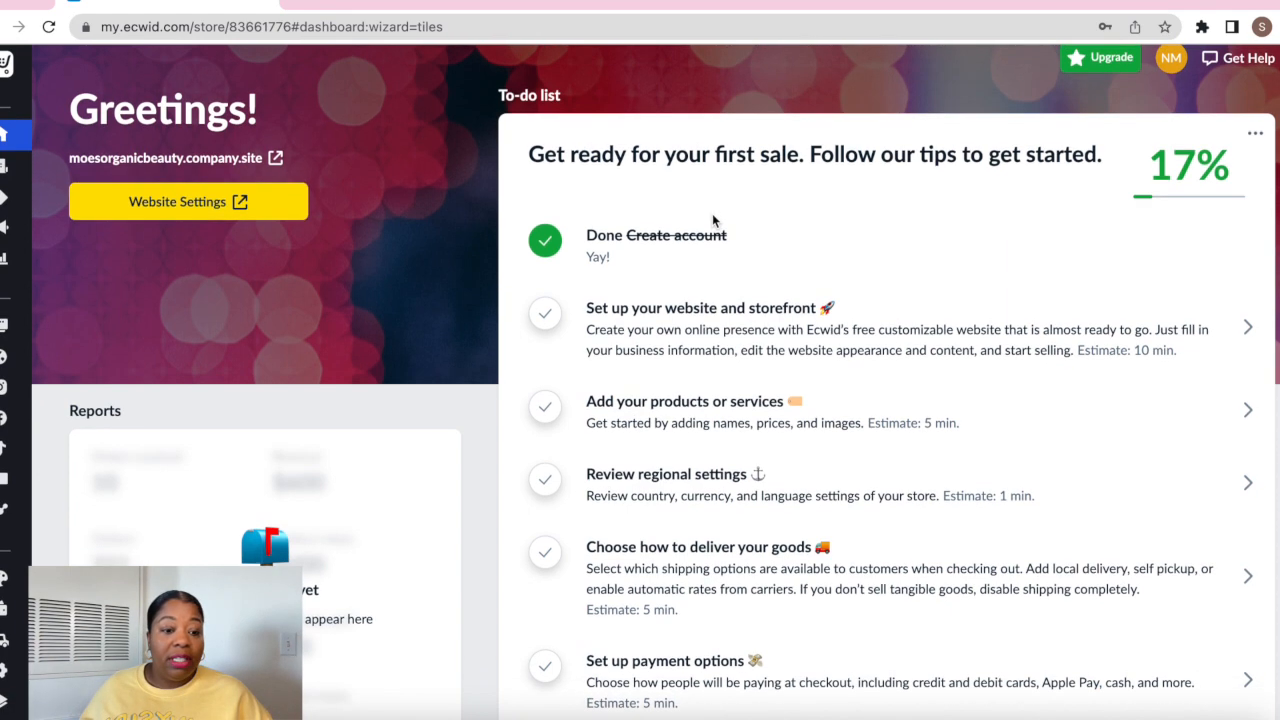
{"action": "scroll", "coordinate": [712, 220], "scroll_direction": "down", "scroll_amount": 2}
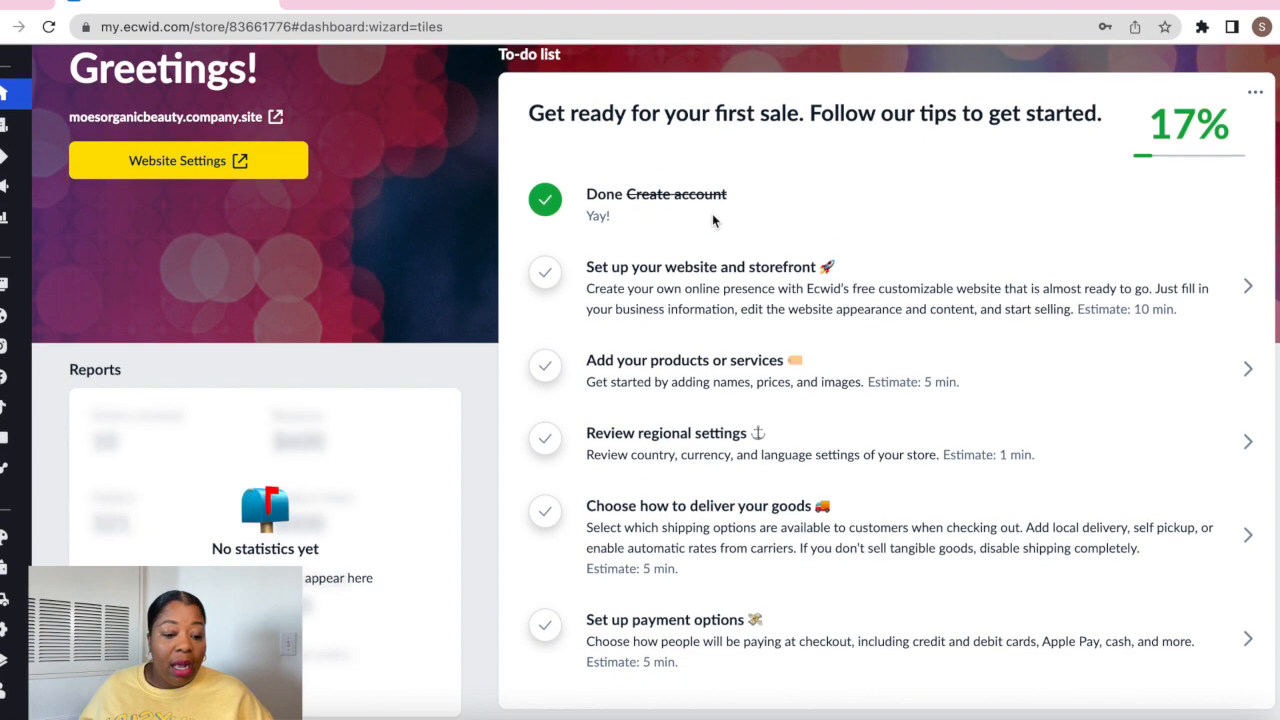
{"action": "scroll", "coordinate": [834, 342], "scroll_direction": "down", "scroll_amount": 3}
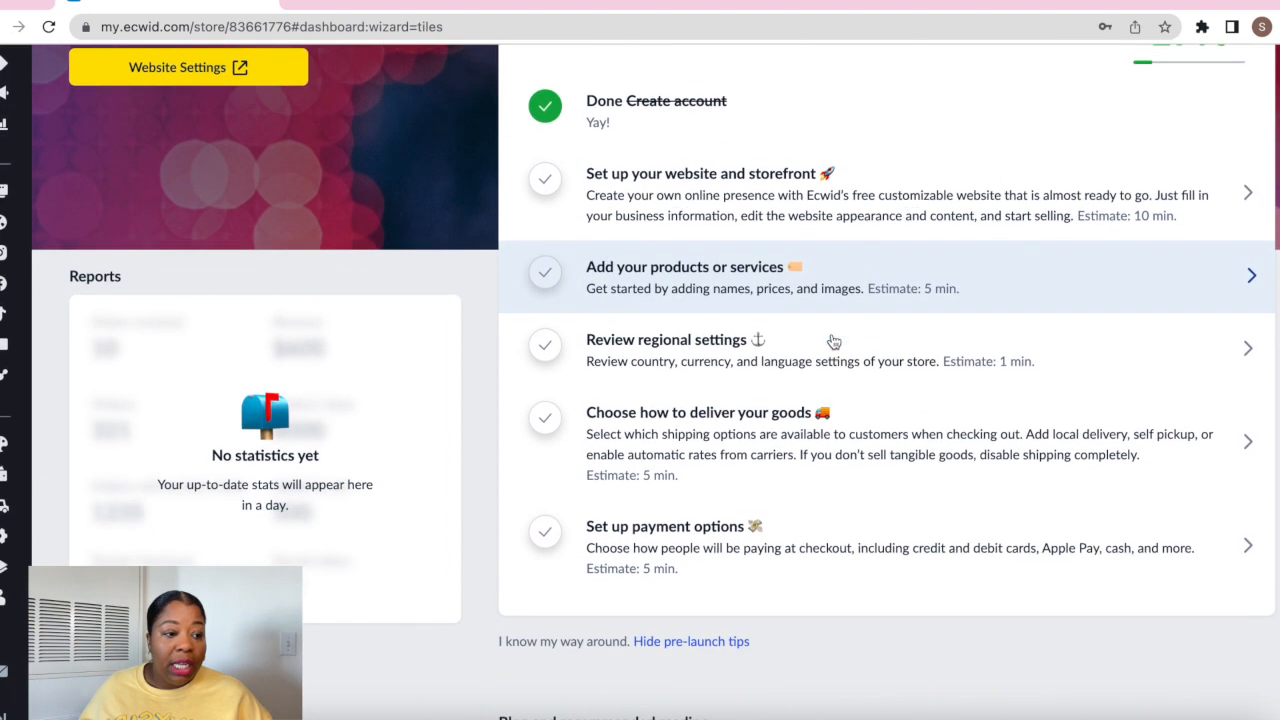
{"action": "scroll", "coordinate": [831, 340], "scroll_direction": "down", "scroll_amount": 5}
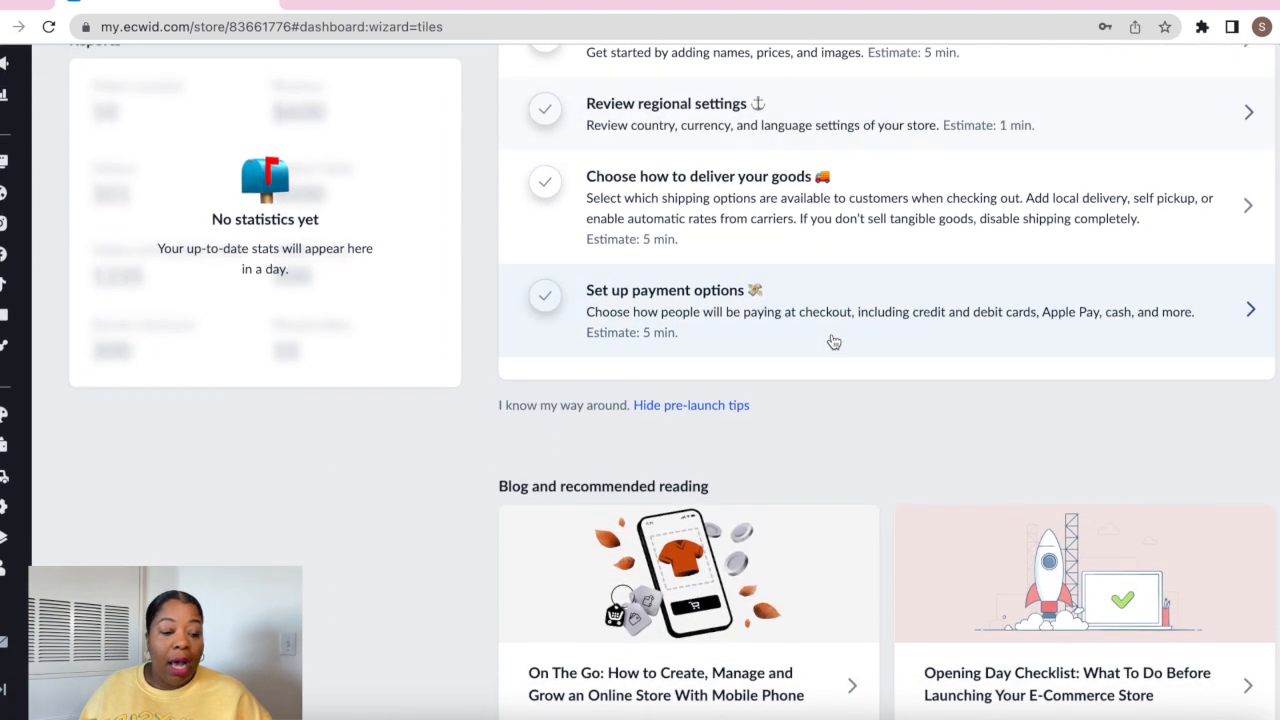
{"action": "scroll", "coordinate": [831, 340], "scroll_direction": "up", "scroll_amount": 10}
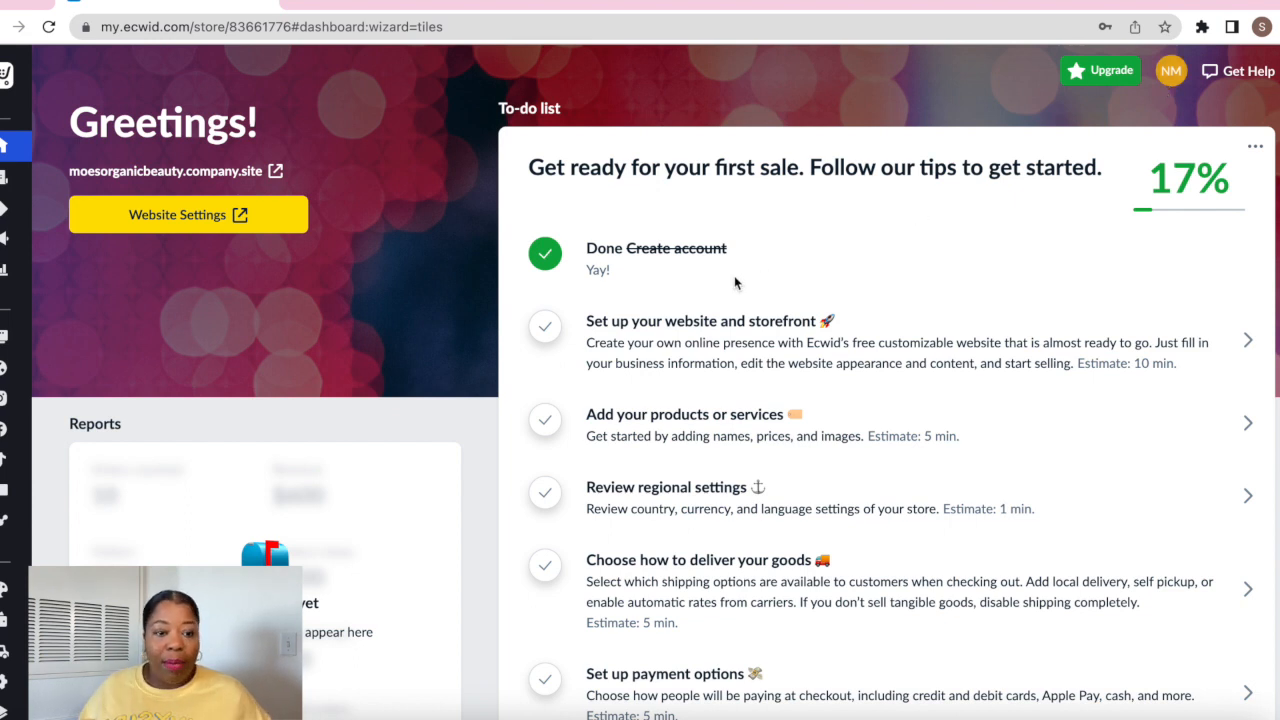
Launch the website editor from the to-do list and browse the sample storefront preview
{"action": "left_click", "coordinate": [695, 338]}
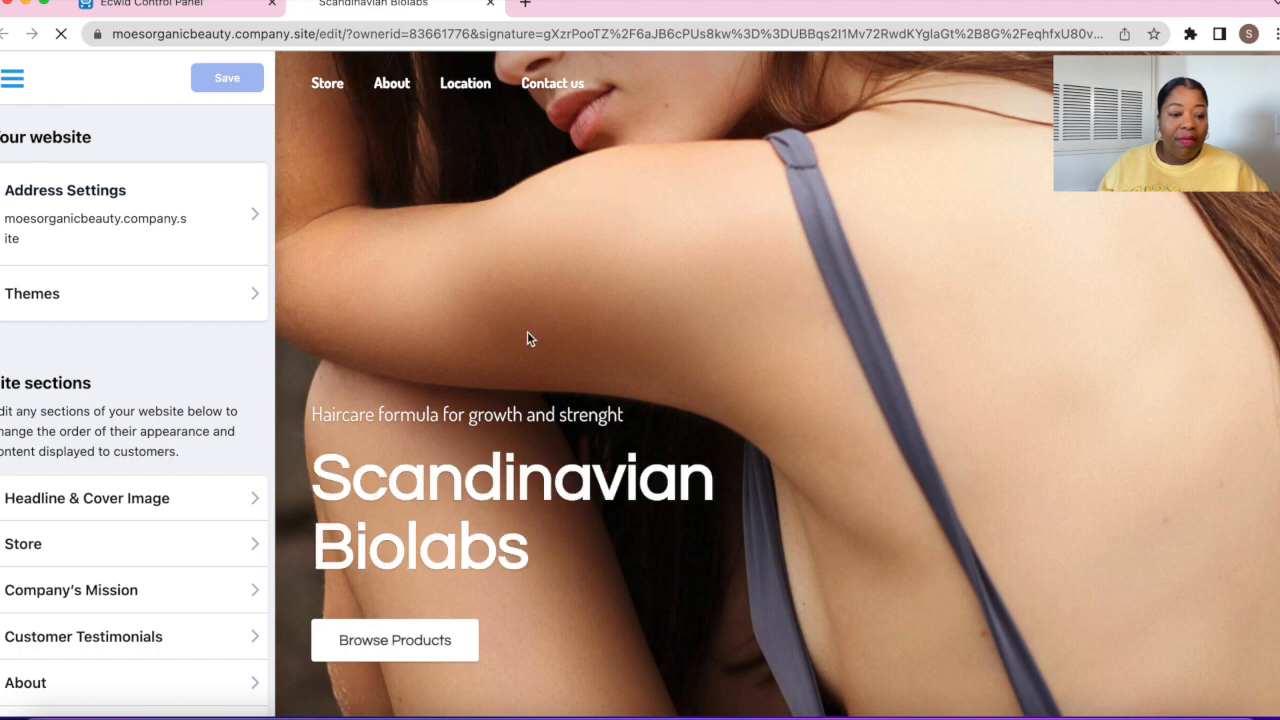
{"action": "scroll", "coordinate": [642, 346], "scroll_direction": "down", "scroll_amount": 2}
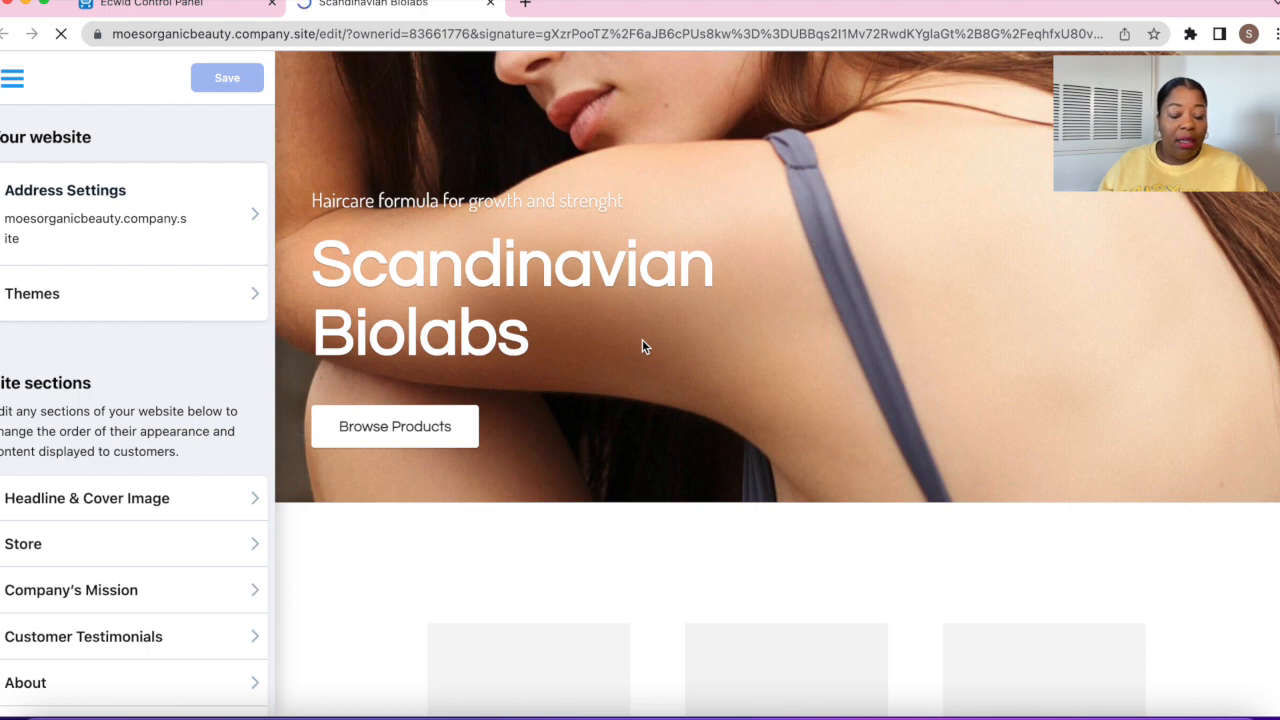
{"action": "scroll", "coordinate": [640, 345], "scroll_direction": "up", "scroll_amount": 2}
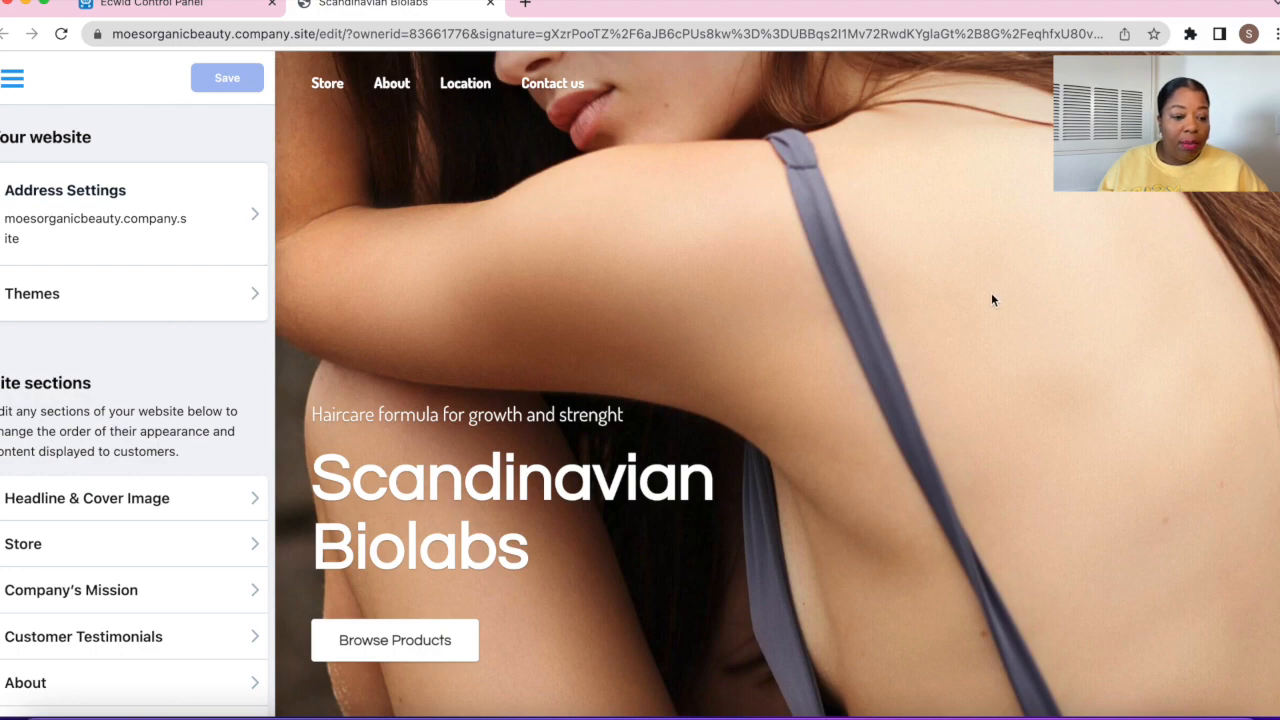
{"action": "scroll", "coordinate": [869, 363], "scroll_direction": "down", "scroll_amount": 4}
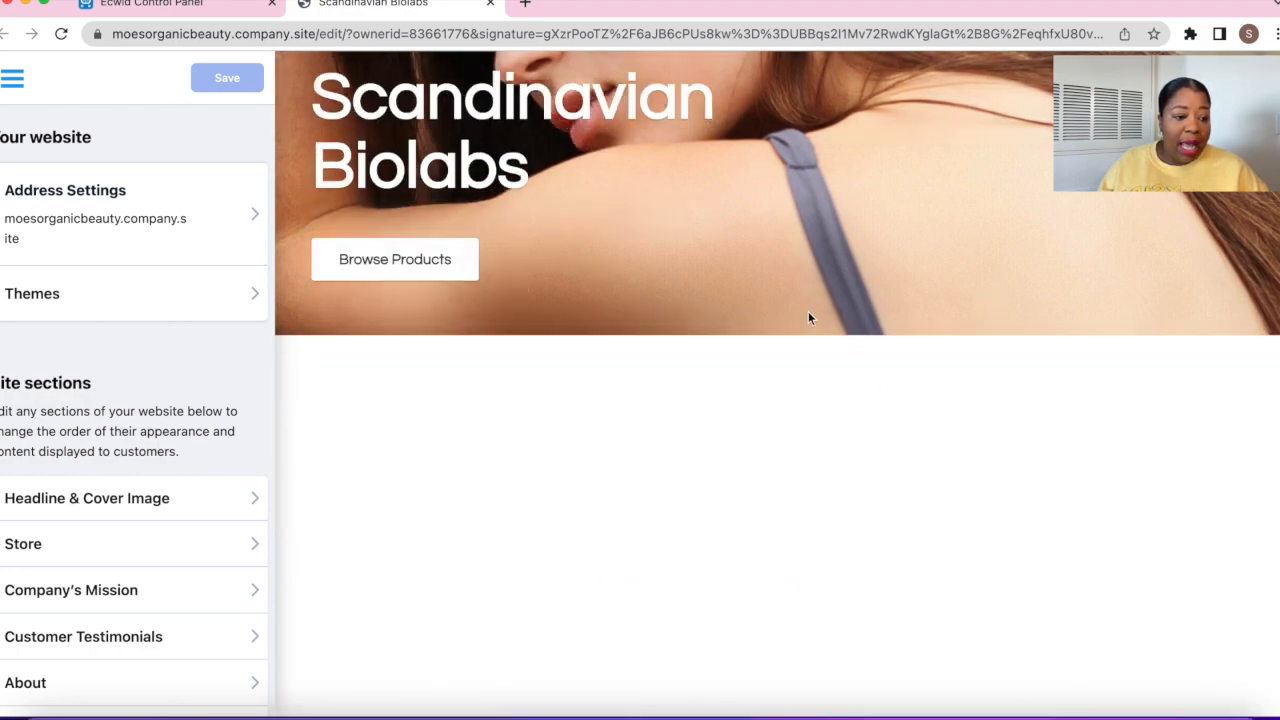
{"action": "scroll", "coordinate": [809, 316], "scroll_direction": "down", "scroll_amount": 20}
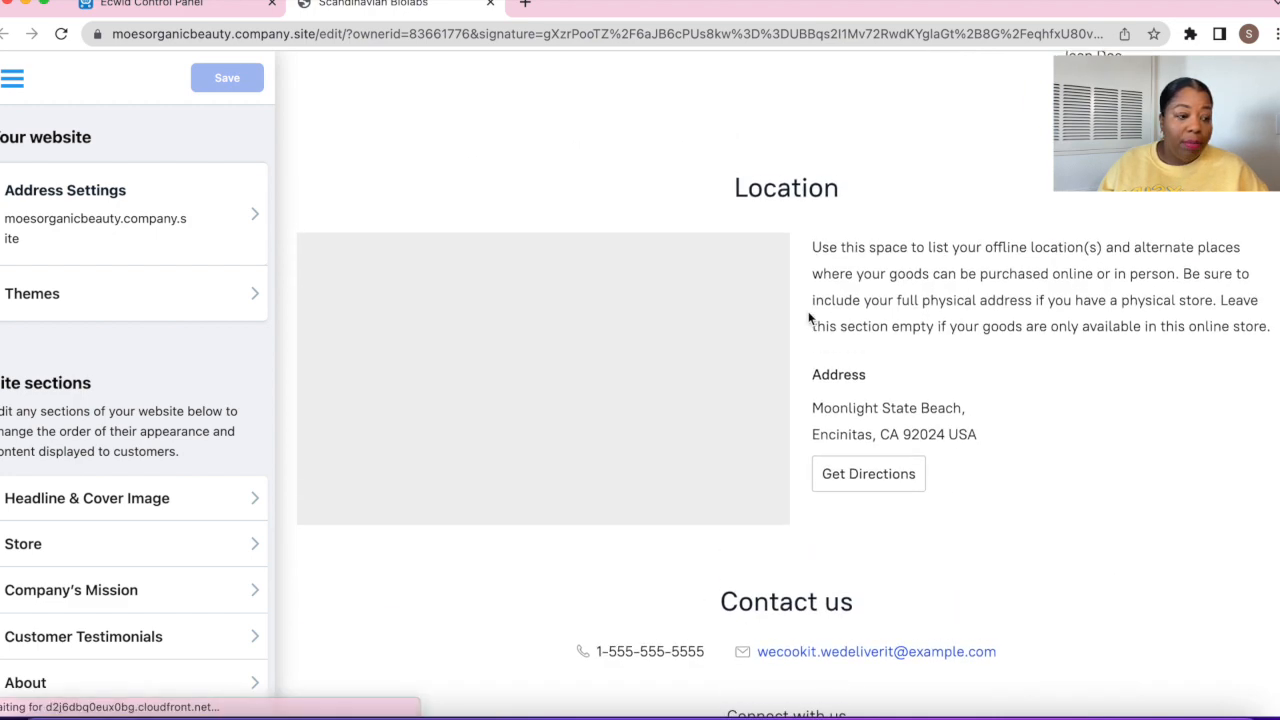
{"action": "scroll", "coordinate": [809, 317], "scroll_direction": "up", "scroll_amount": 20}
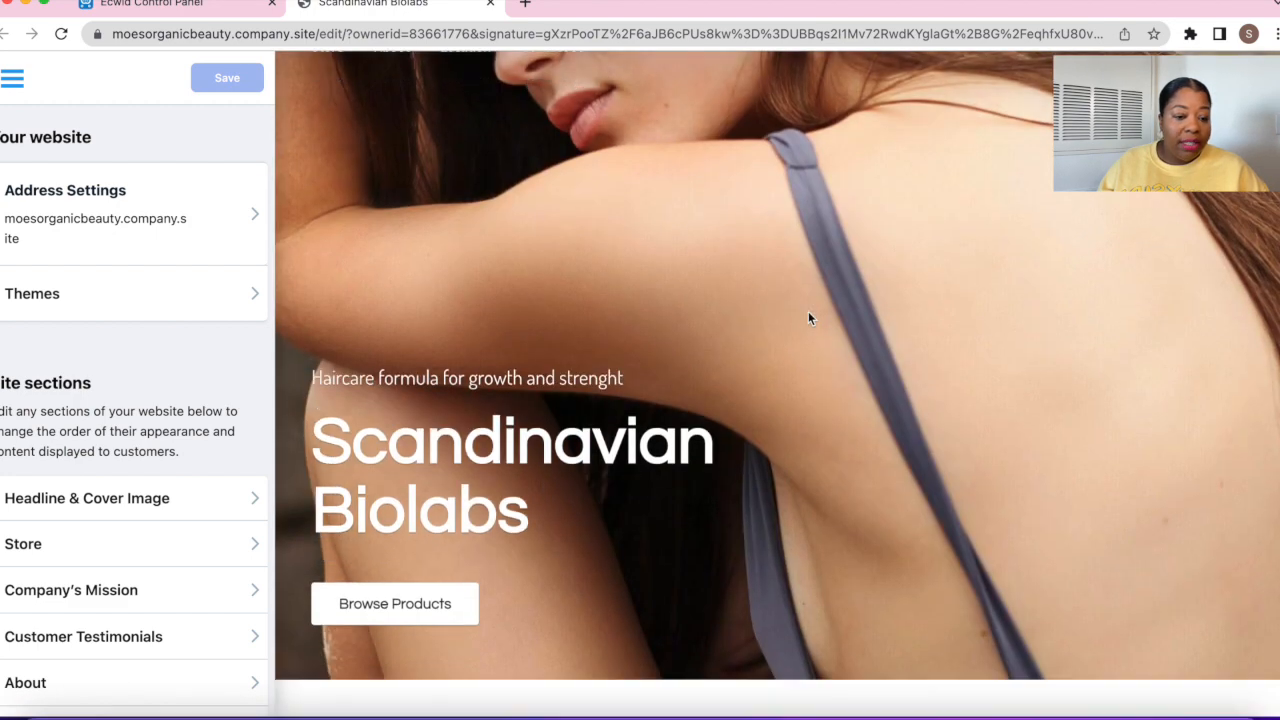
{"action": "scroll", "coordinate": [809, 317], "scroll_direction": "down", "scroll_amount": 3}
{"action": "scroll", "coordinate": [808, 318], "scroll_direction": "down", "scroll_amount": 1}
{"action": "scroll", "coordinate": [520, 281], "scroll_direction": "up", "scroll_amount": 5}
{"action": "scroll", "coordinate": [911, 392], "scroll_direction": "down", "scroll_amount": 8}
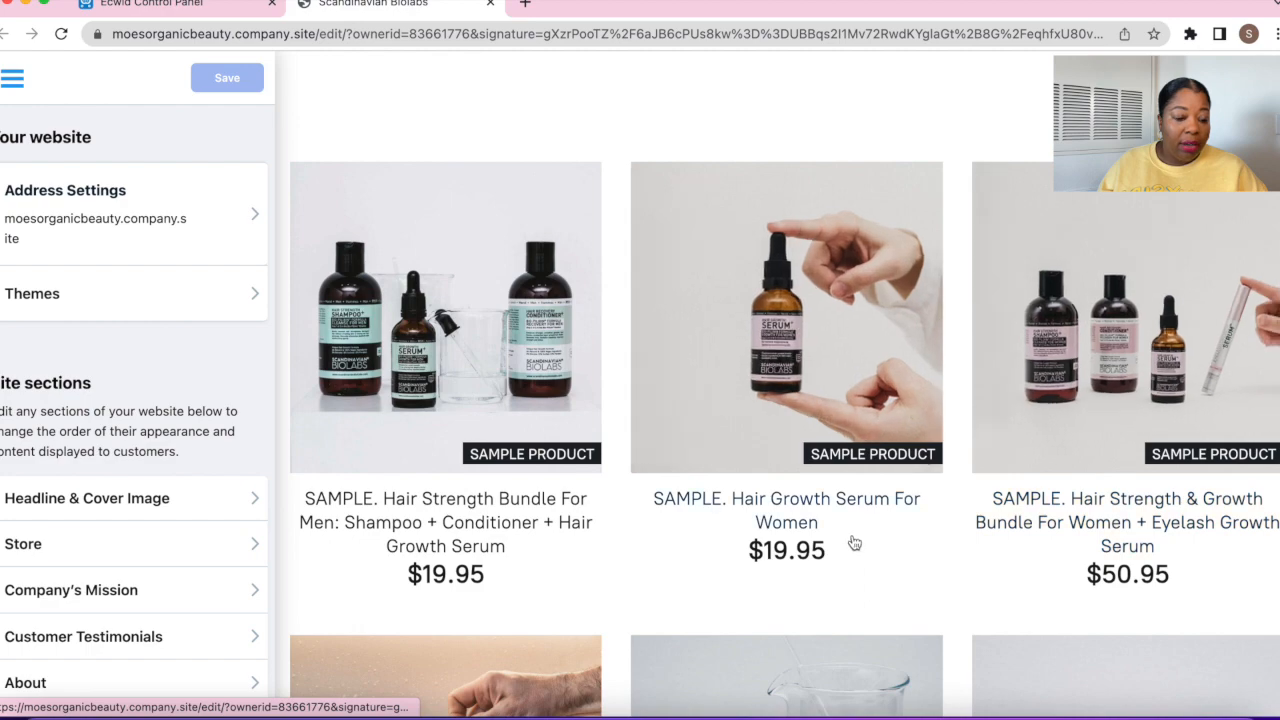
{"action": "scroll", "coordinate": [851, 543], "scroll_direction": "down", "scroll_amount": 7}
{"action": "scroll", "coordinate": [852, 538], "scroll_direction": "down", "scroll_amount": 10}
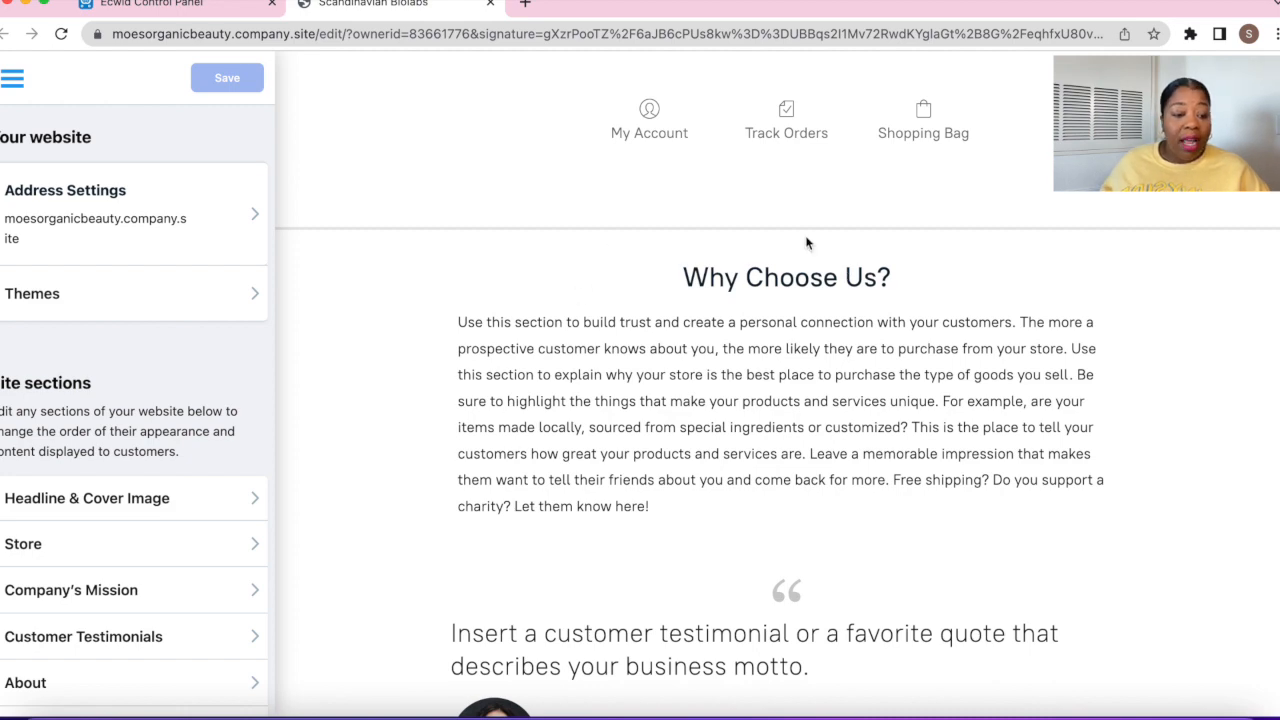
{"action": "scroll", "coordinate": [826, 578], "scroll_direction": "down", "scroll_amount": 10}
{"action": "scroll", "coordinate": [826, 578], "scroll_direction": "down", "scroll_amount": 5}
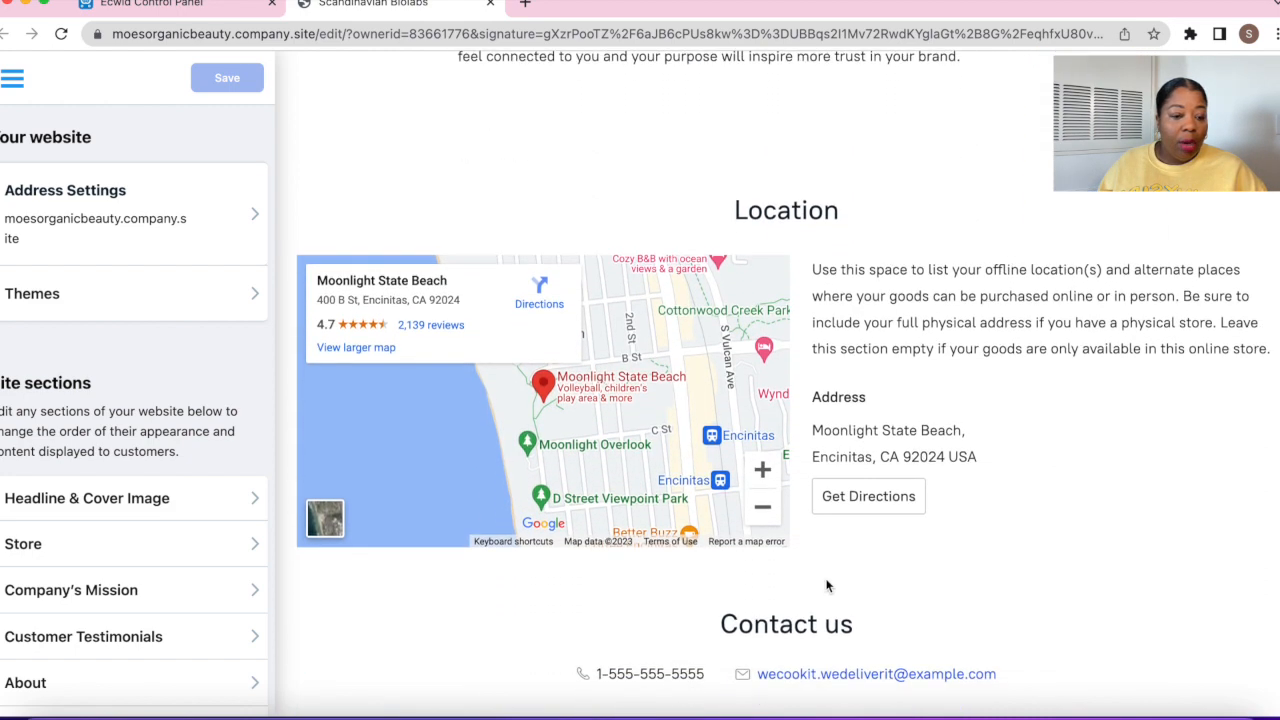
{"action": "scroll", "coordinate": [826, 585], "scroll_direction": "down", "scroll_amount": 1}
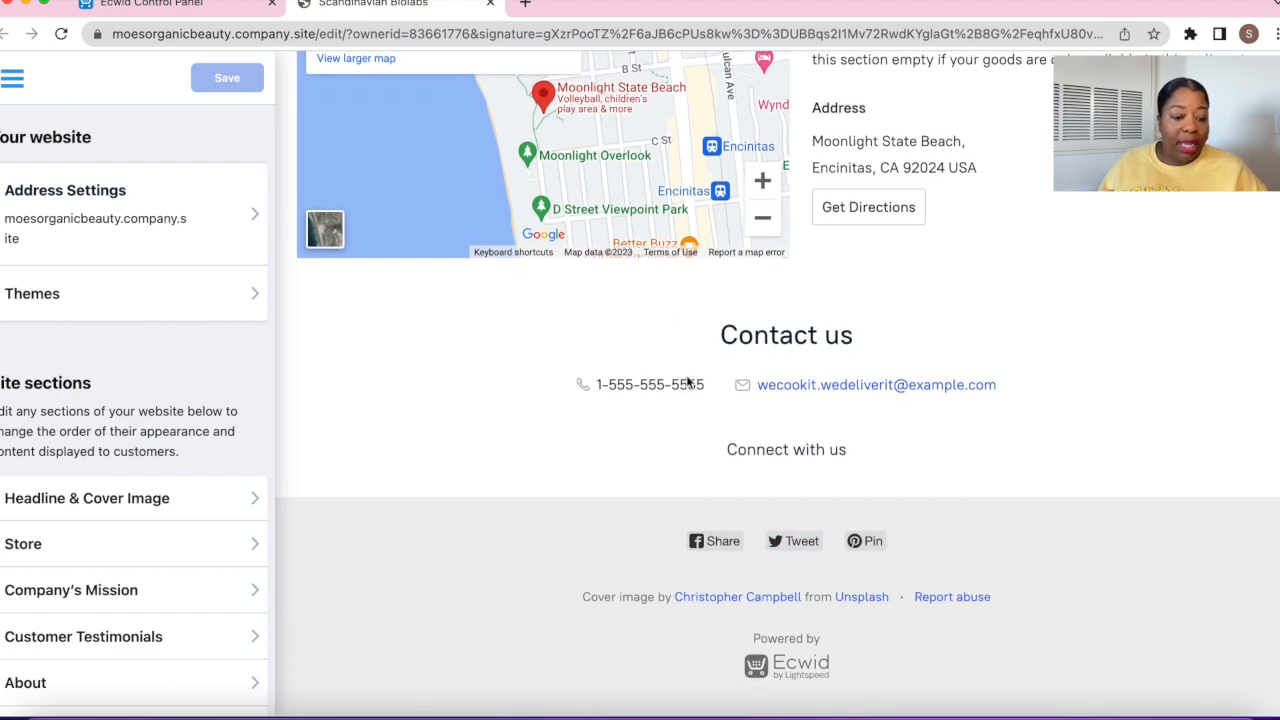
{"action": "scroll", "coordinate": [711, 442], "scroll_direction": "up", "scroll_amount": 3}
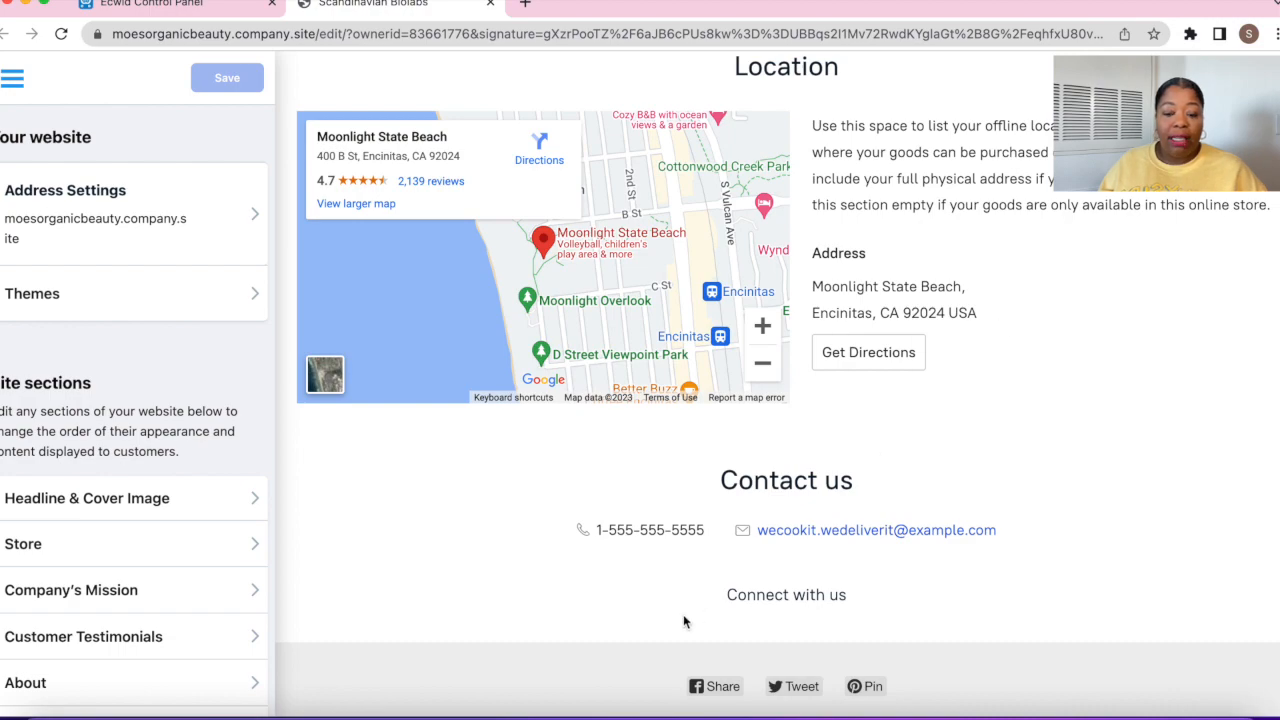
{"action": "scroll", "coordinate": [766, 317], "scroll_direction": "up", "scroll_amount": 20}
{"action": "scroll", "coordinate": [769, 316], "scroll_direction": "up", "scroll_amount": 10}
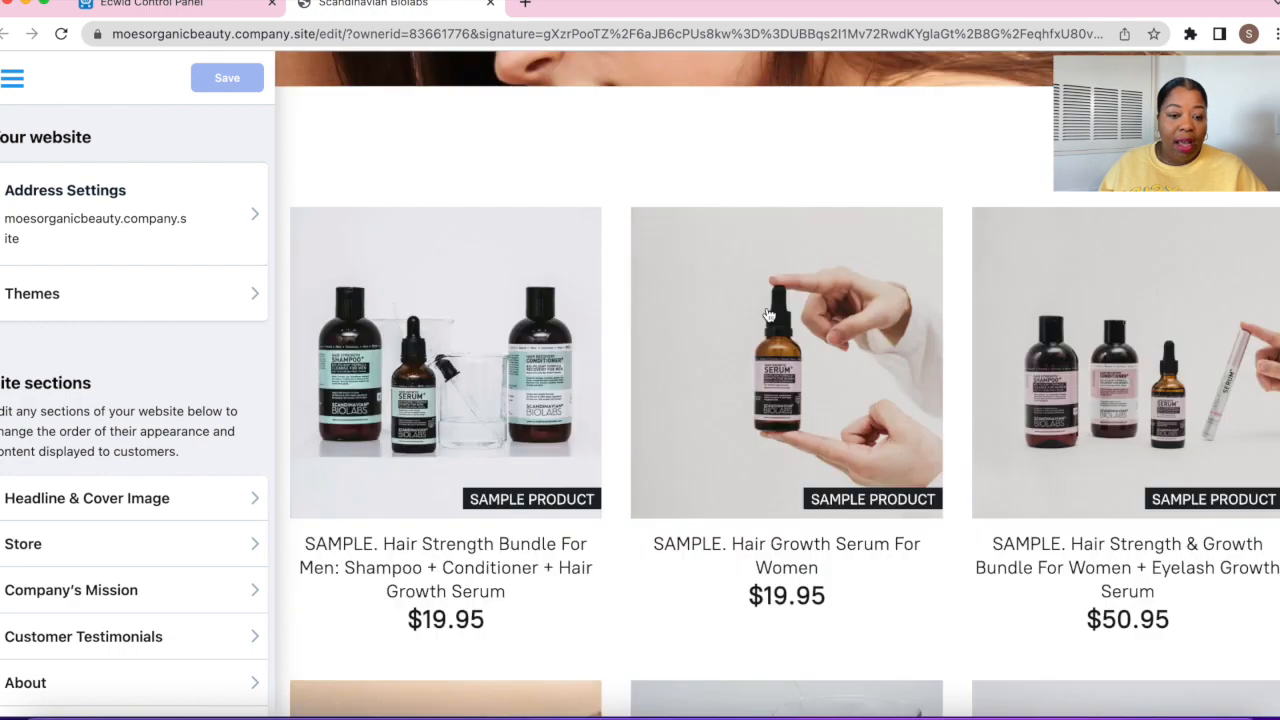
Apply the Food & Beverage 'Foody Goody' theme with its blueberry-cake cover
{"action": "left_click", "coordinate": [60, 300]}
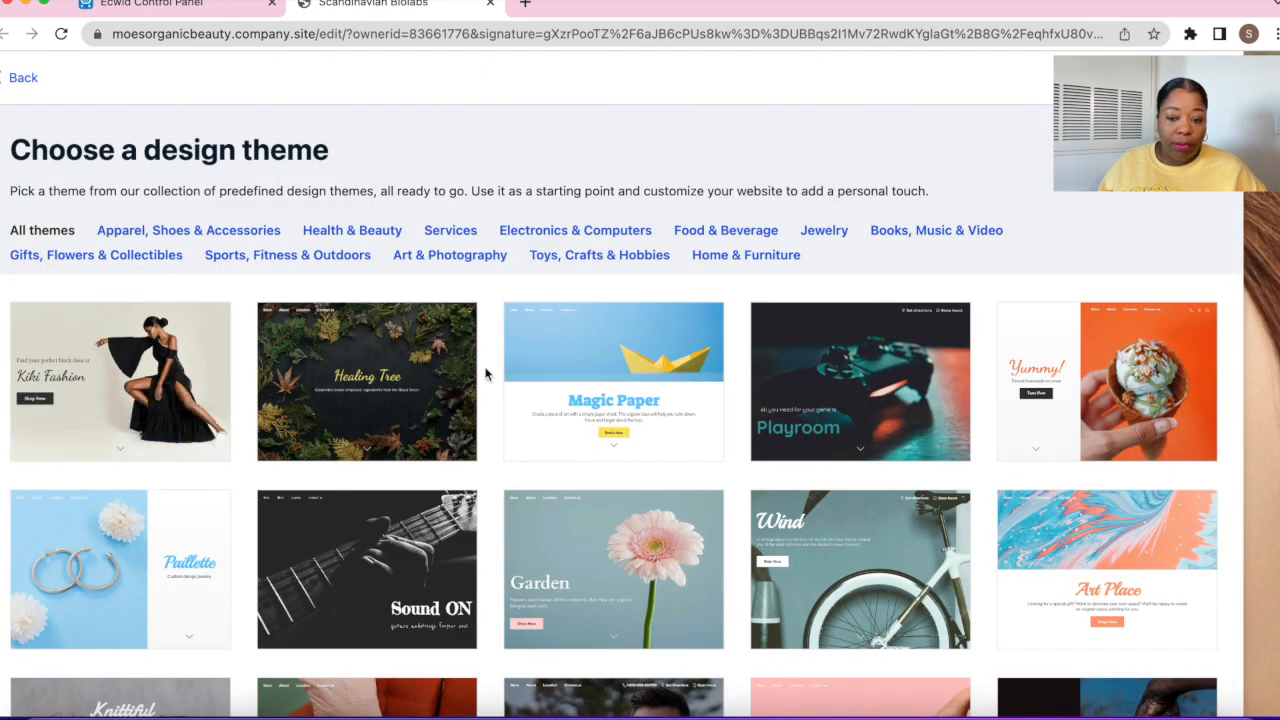
{"action": "scroll", "coordinate": [487, 374], "scroll_direction": "down", "scroll_amount": 1}
{"action": "scroll", "coordinate": [486, 374], "scroll_direction": "down", "scroll_amount": 2}
{"action": "scroll", "coordinate": [486, 374], "scroll_direction": "down", "scroll_amount": 1}
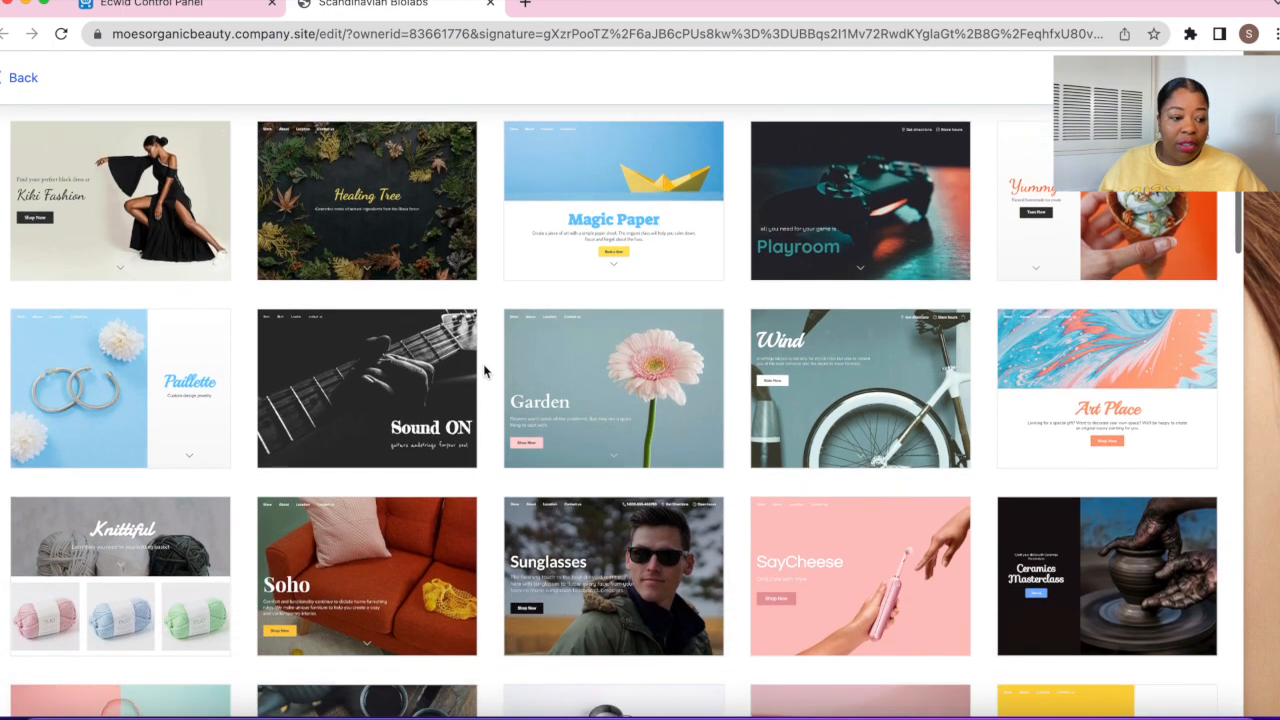
{"action": "scroll", "coordinate": [590, 370], "scroll_direction": "down", "scroll_amount": 5}
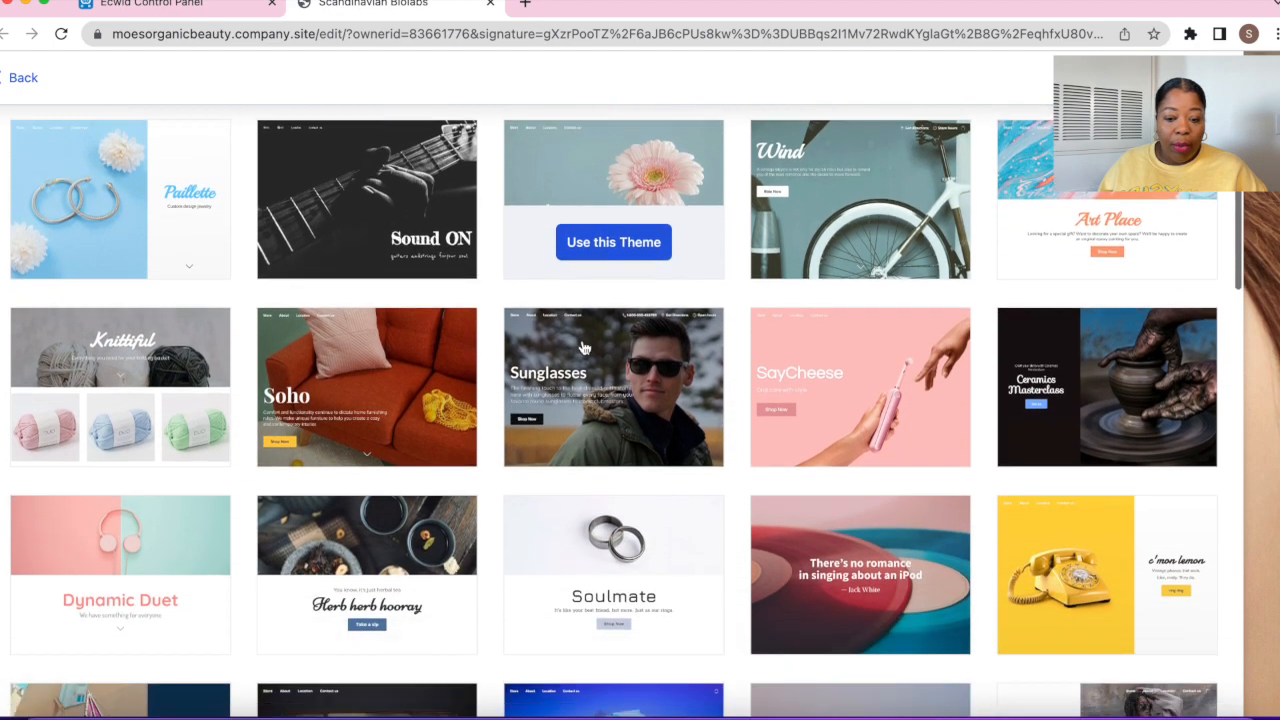
{"action": "scroll", "coordinate": [586, 346], "scroll_direction": "up", "scroll_amount": 10}
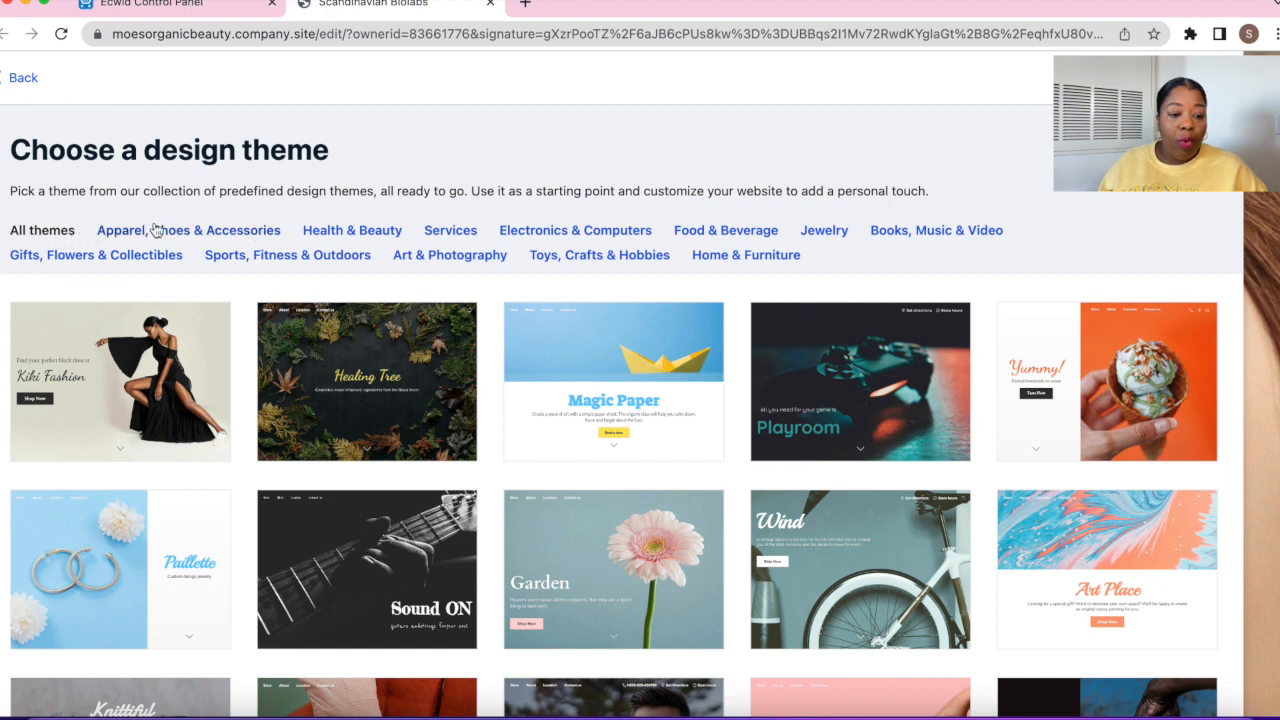
{"action": "left_click", "coordinate": [713, 238]}
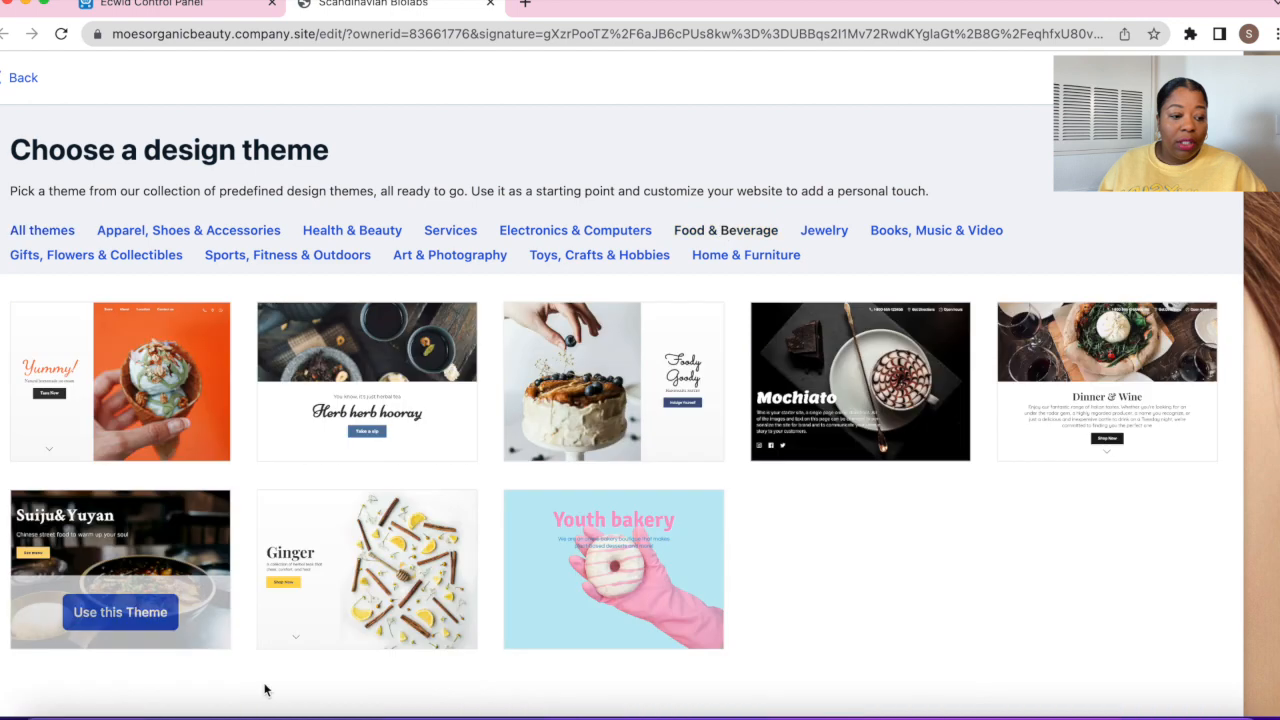
{"action": "mouse_move", "coordinate": [660, 432]}
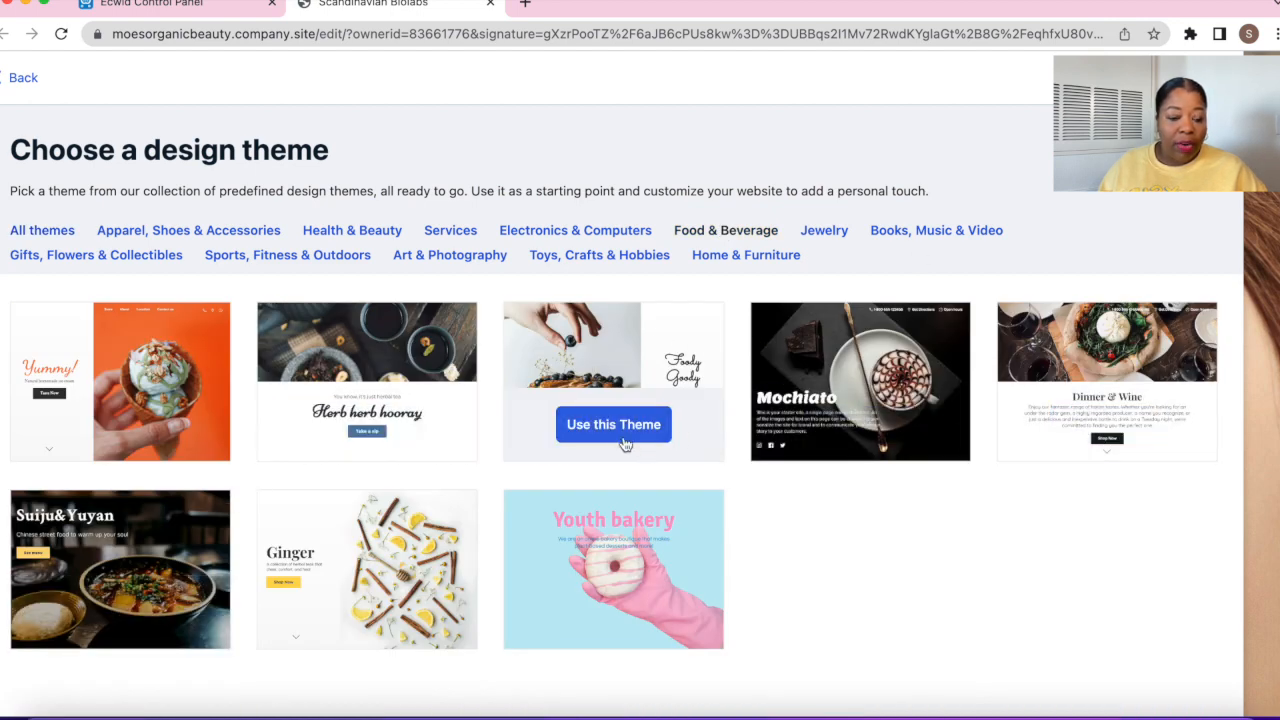
{"action": "left_click", "coordinate": [578, 430]}
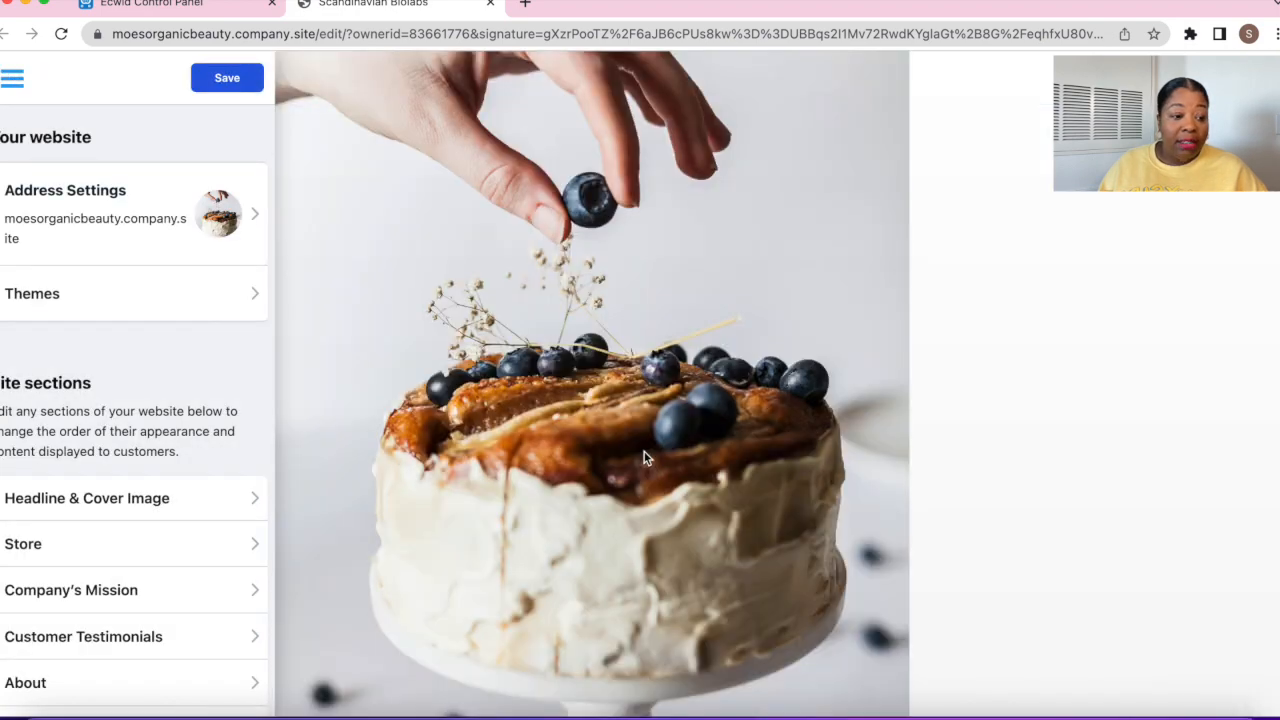
{"action": "scroll", "coordinate": [730, 488], "scroll_direction": "down", "scroll_amount": 20}
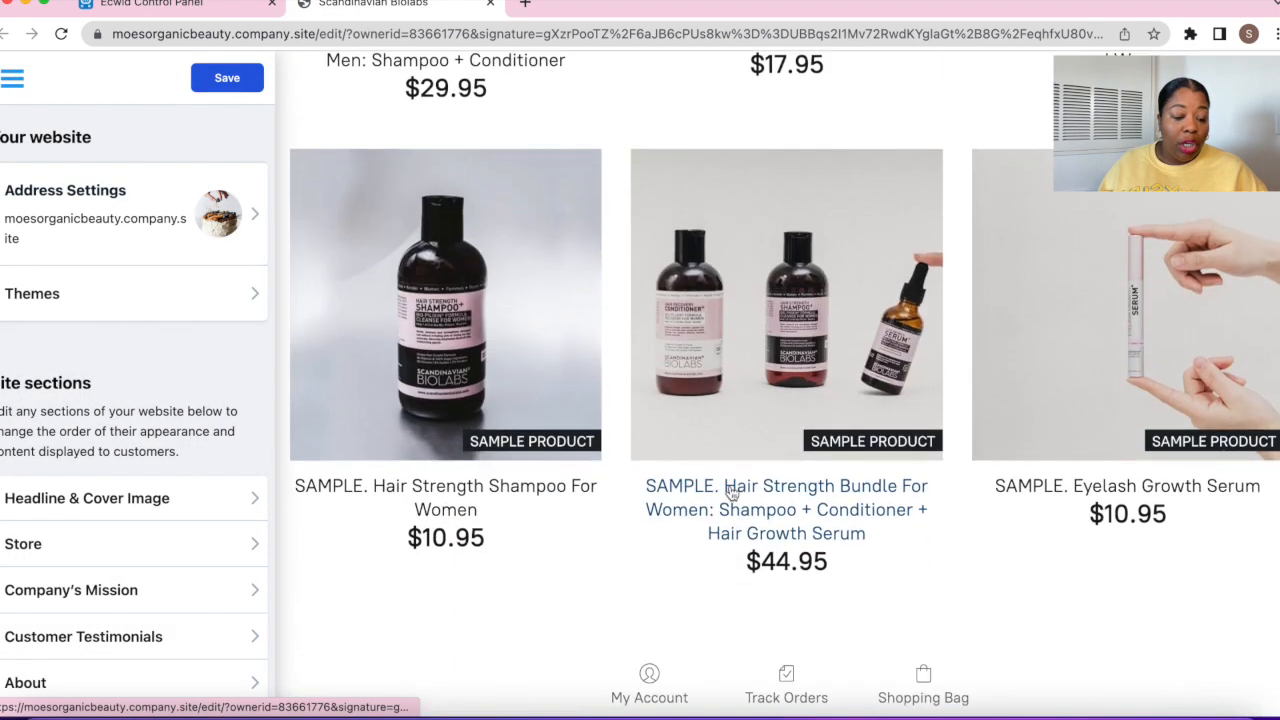
{"action": "scroll", "coordinate": [730, 488], "scroll_direction": "down", "scroll_amount": 6}
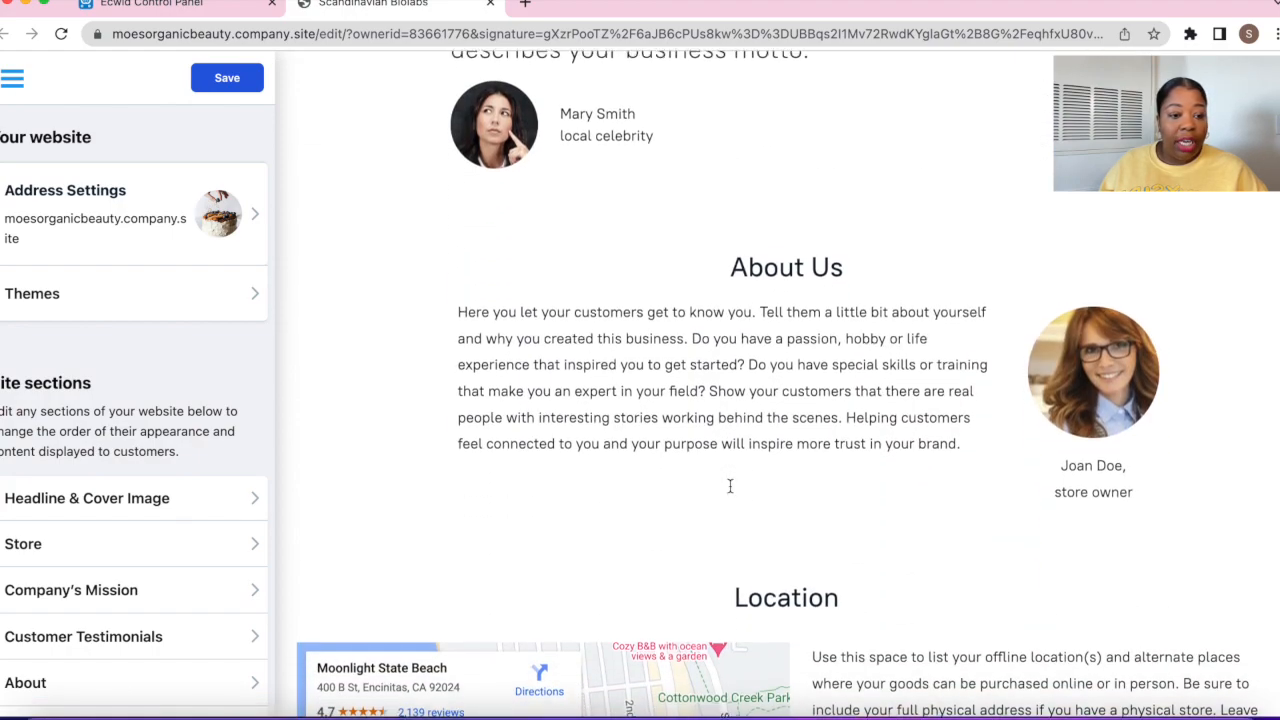
{"action": "scroll", "coordinate": [730, 486], "scroll_direction": "up", "scroll_amount": 20}
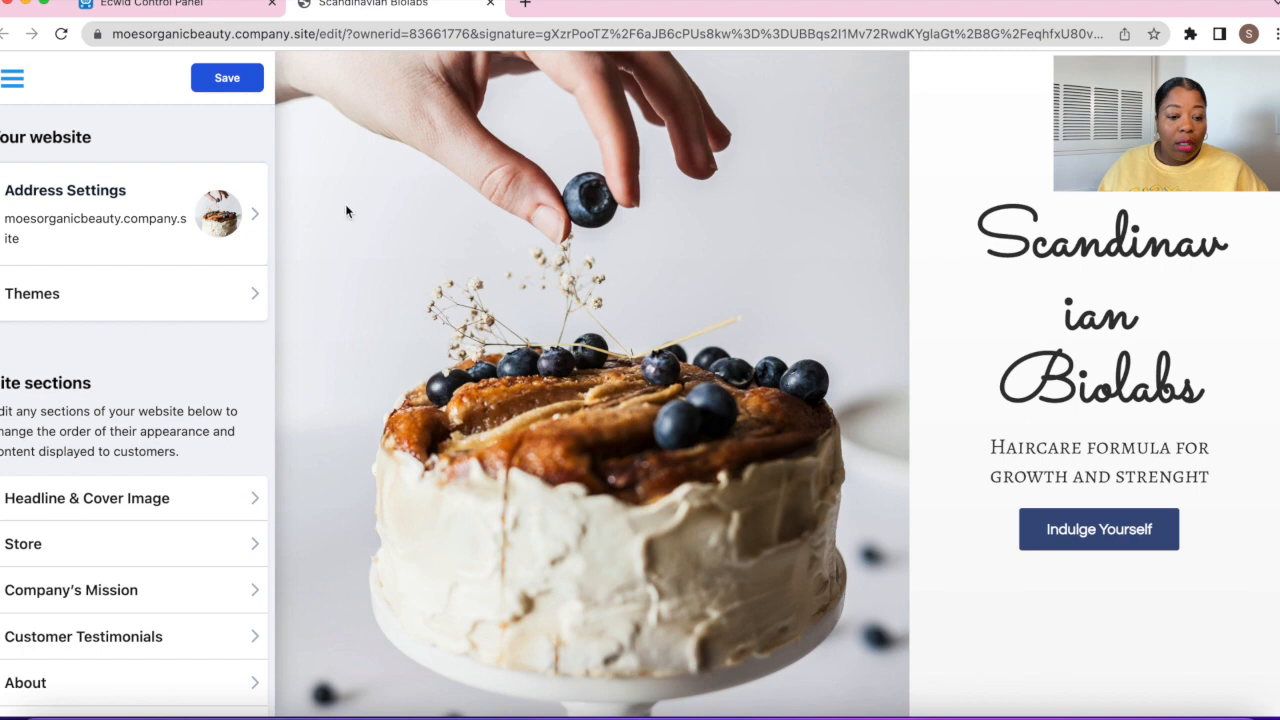
Filter themes to Health & Beauty and apply the Liberty Cosmetics theme
{"action": "left_click", "coordinate": [202, 313]}
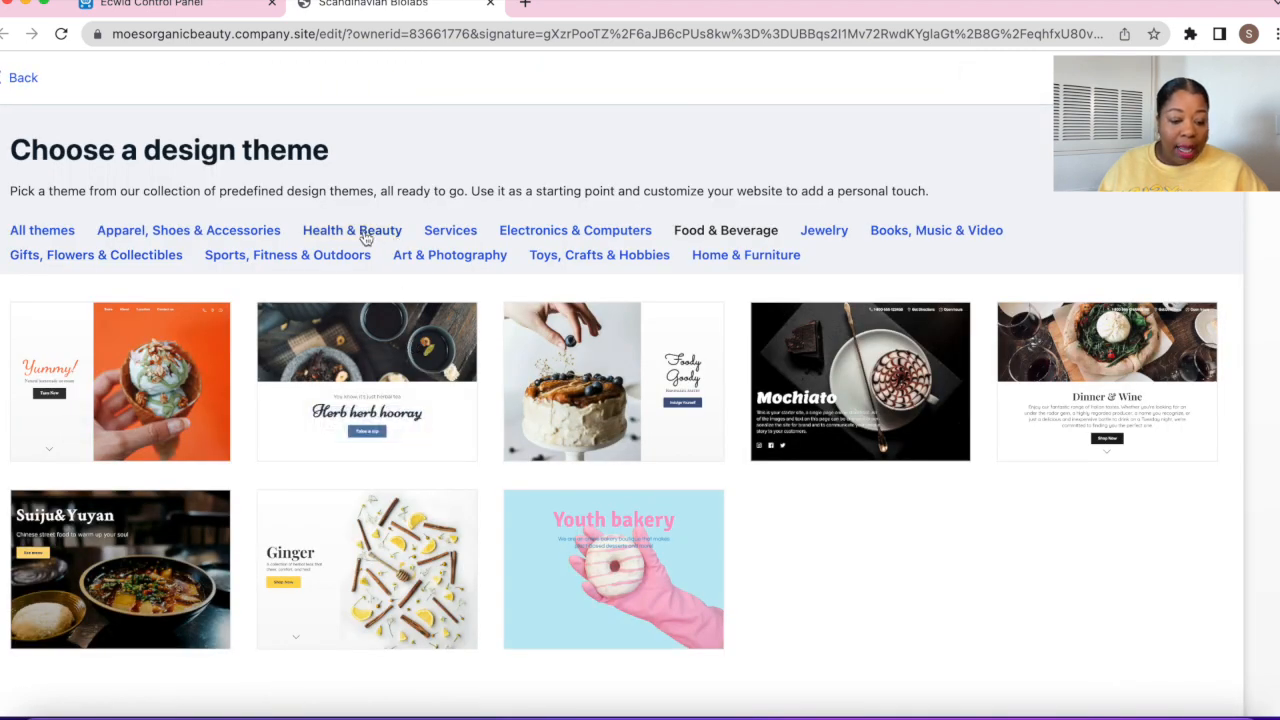
{"action": "left_click", "coordinate": [366, 236]}
{"action": "mouse_move", "coordinate": [556, 401]}
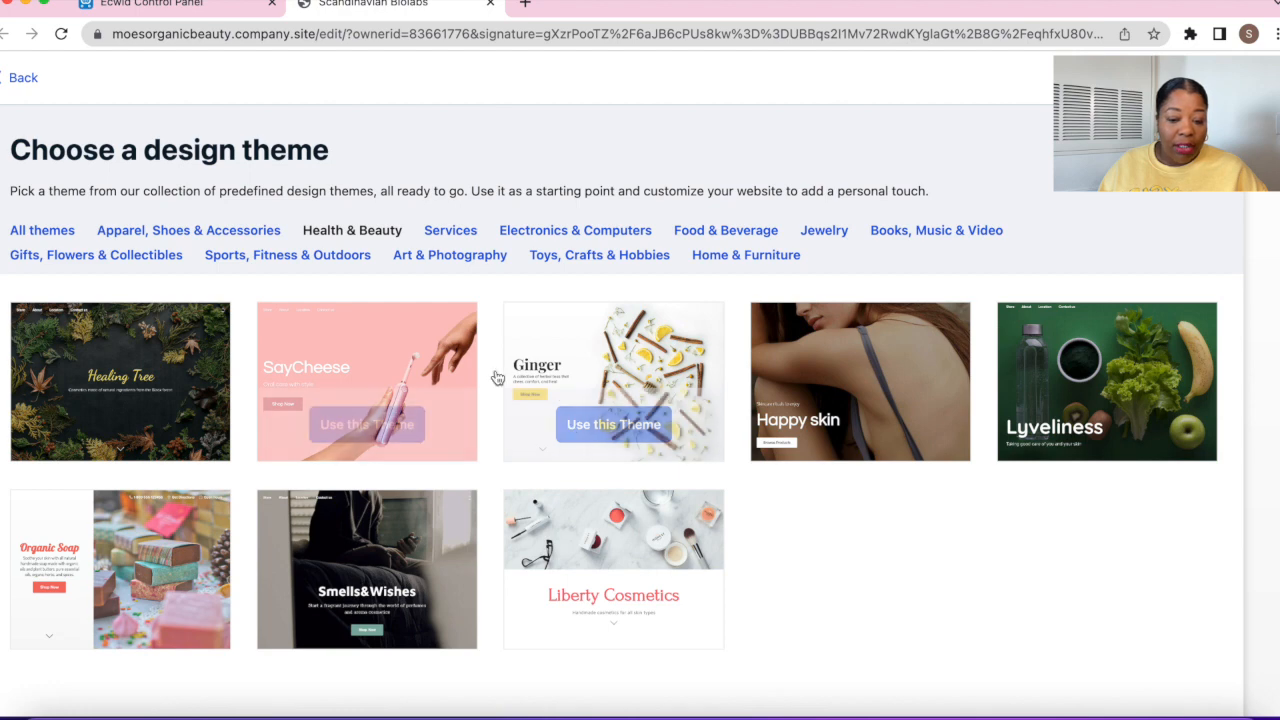
{"action": "mouse_move", "coordinate": [604, 540]}
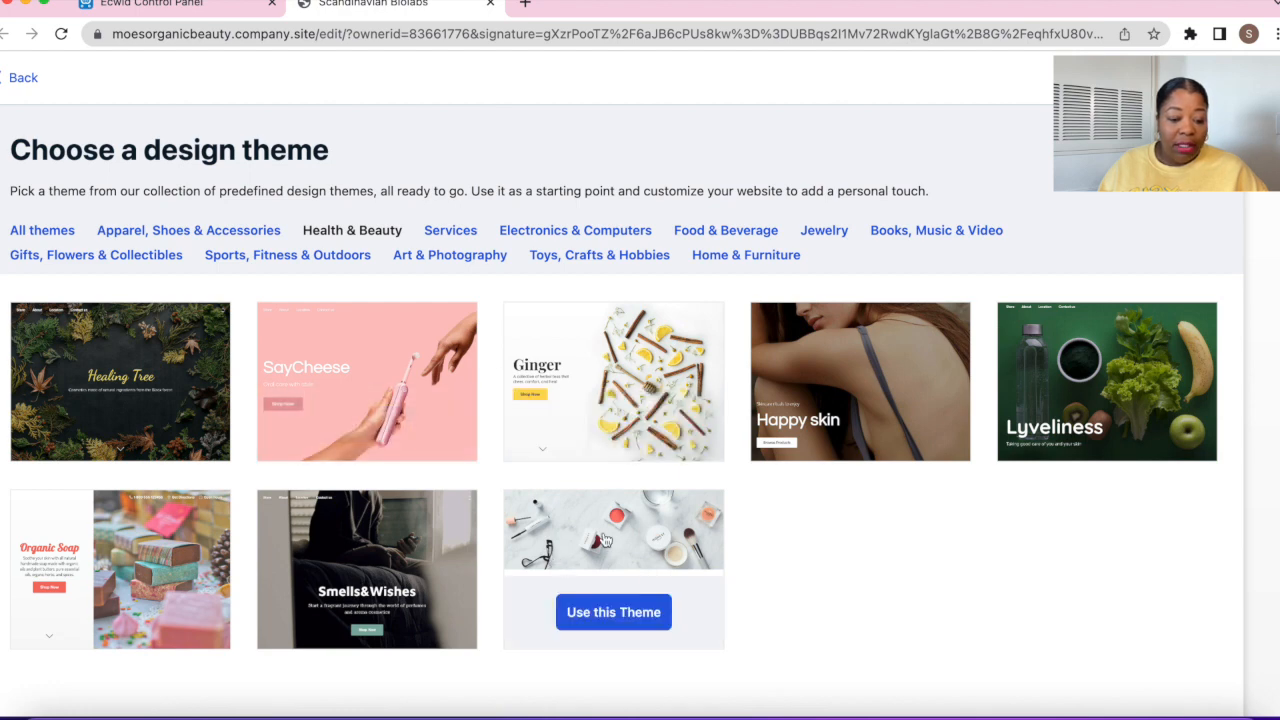
{"action": "left_click", "coordinate": [632, 614]}
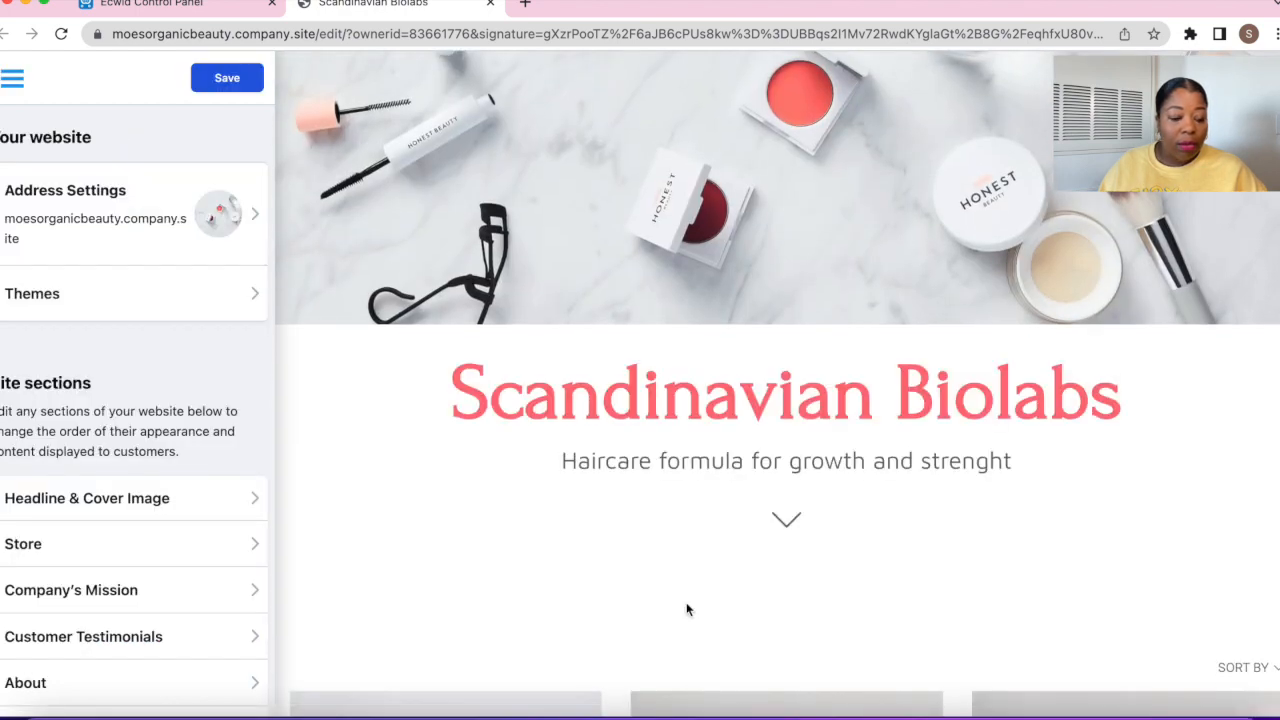
{"action": "scroll", "coordinate": [686, 609], "scroll_direction": "down", "scroll_amount": 8}
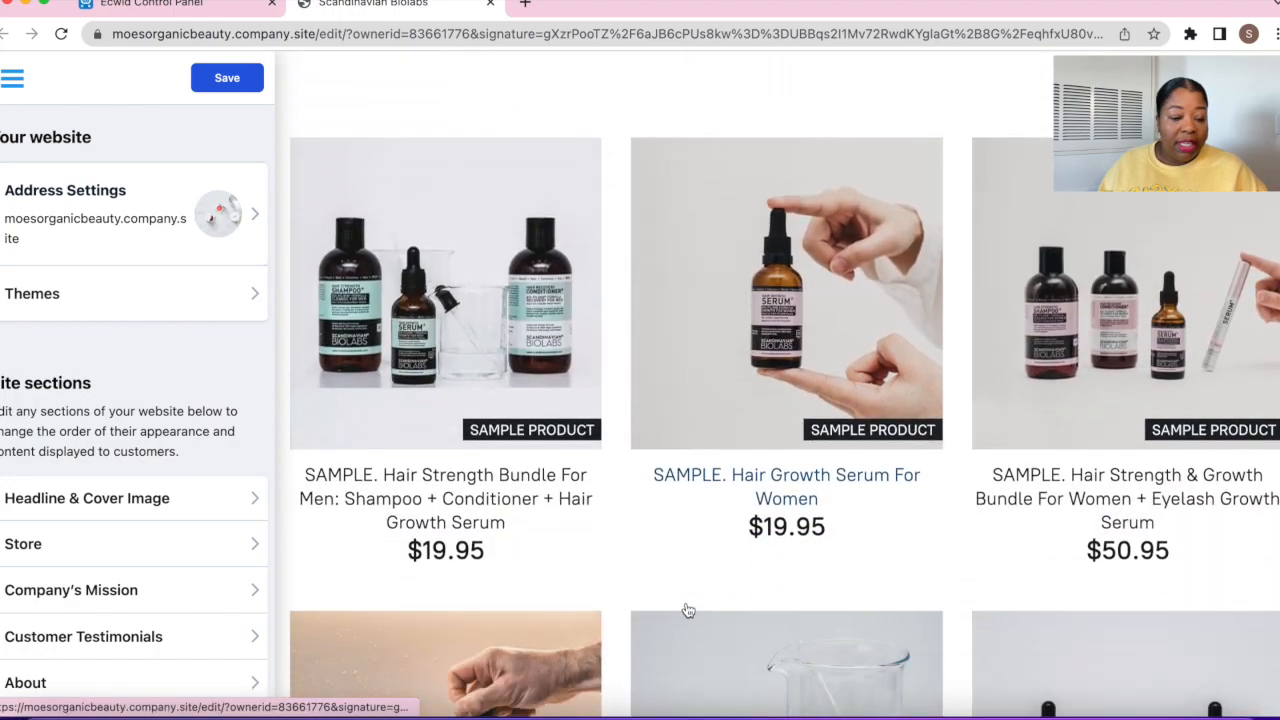
{"action": "scroll", "coordinate": [688, 610], "scroll_direction": "down", "scroll_amount": 10}
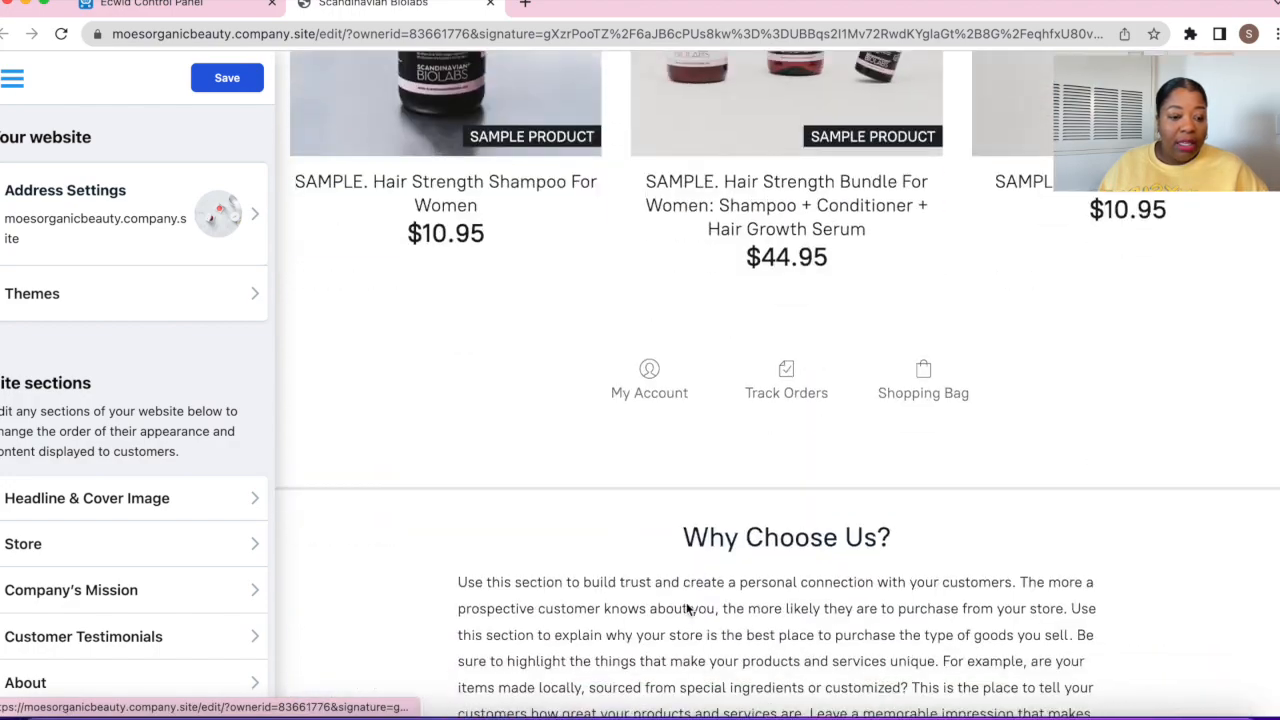
{"action": "scroll", "coordinate": [686, 609], "scroll_direction": "down", "scroll_amount": 15}
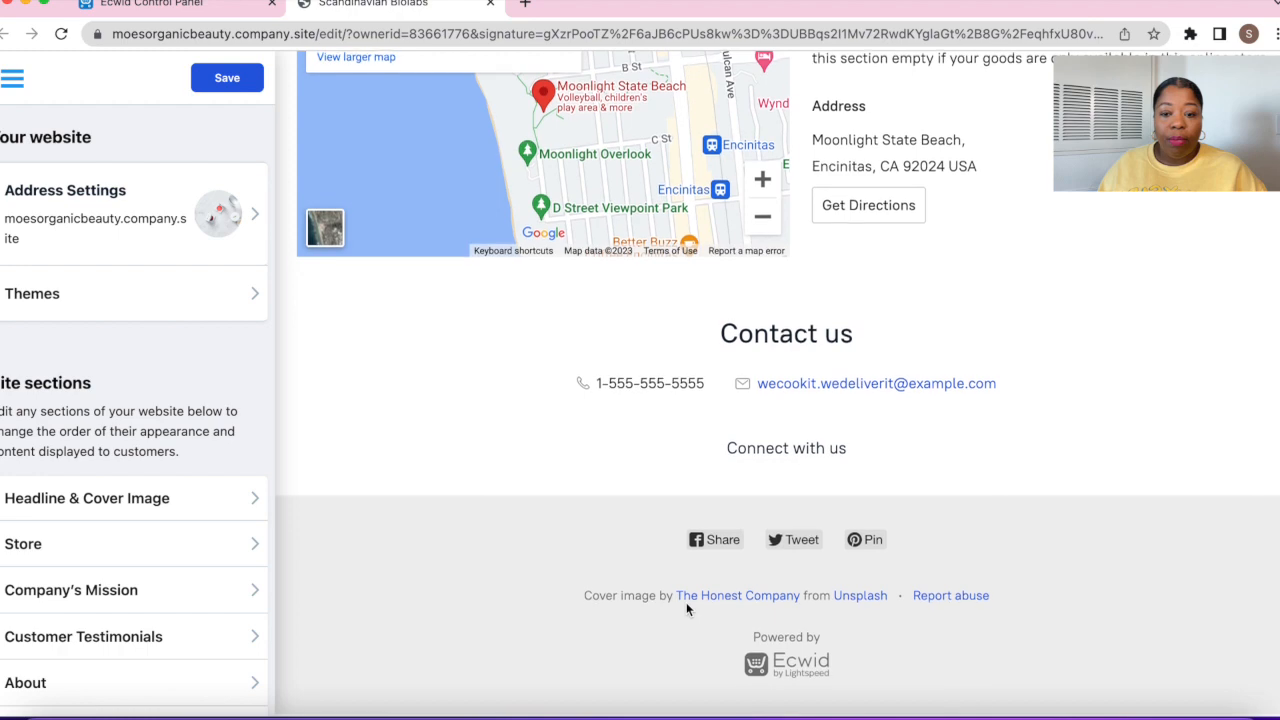
{"action": "scroll", "coordinate": [686, 609], "scroll_direction": "up", "scroll_amount": 20}
Switch the site to the Organic Soap theme, then go back to the theme gallery
{"action": "left_click", "coordinate": [250, 293]}
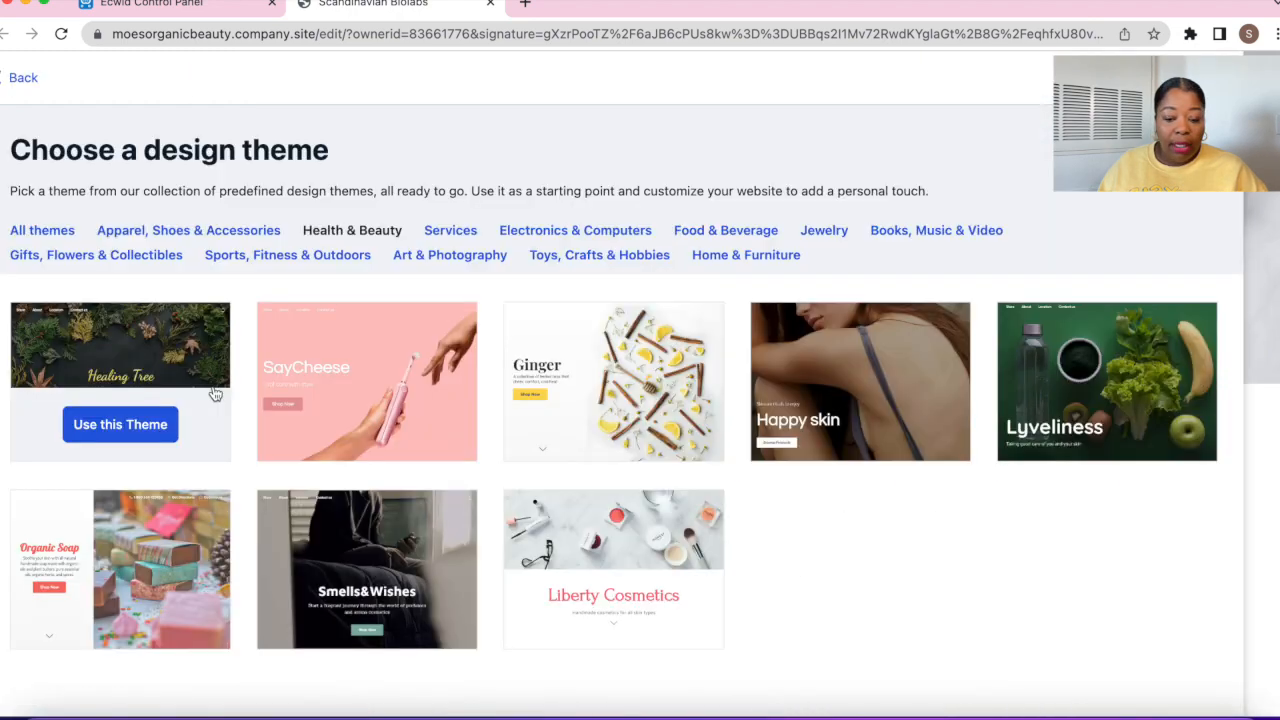
{"action": "left_click", "coordinate": [130, 535]}
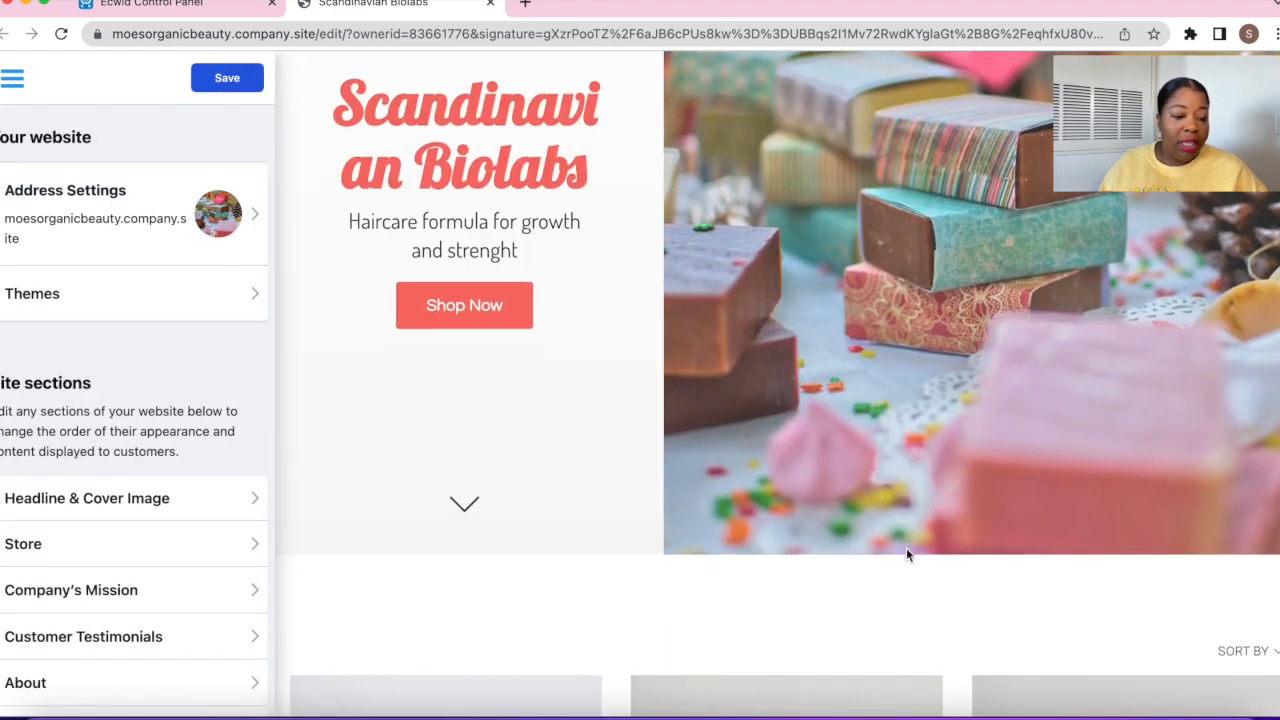
{"action": "scroll", "coordinate": [907, 553], "scroll_direction": "down", "scroll_amount": 3}
{"action": "scroll", "coordinate": [907, 553], "scroll_direction": "up", "scroll_amount": 5}
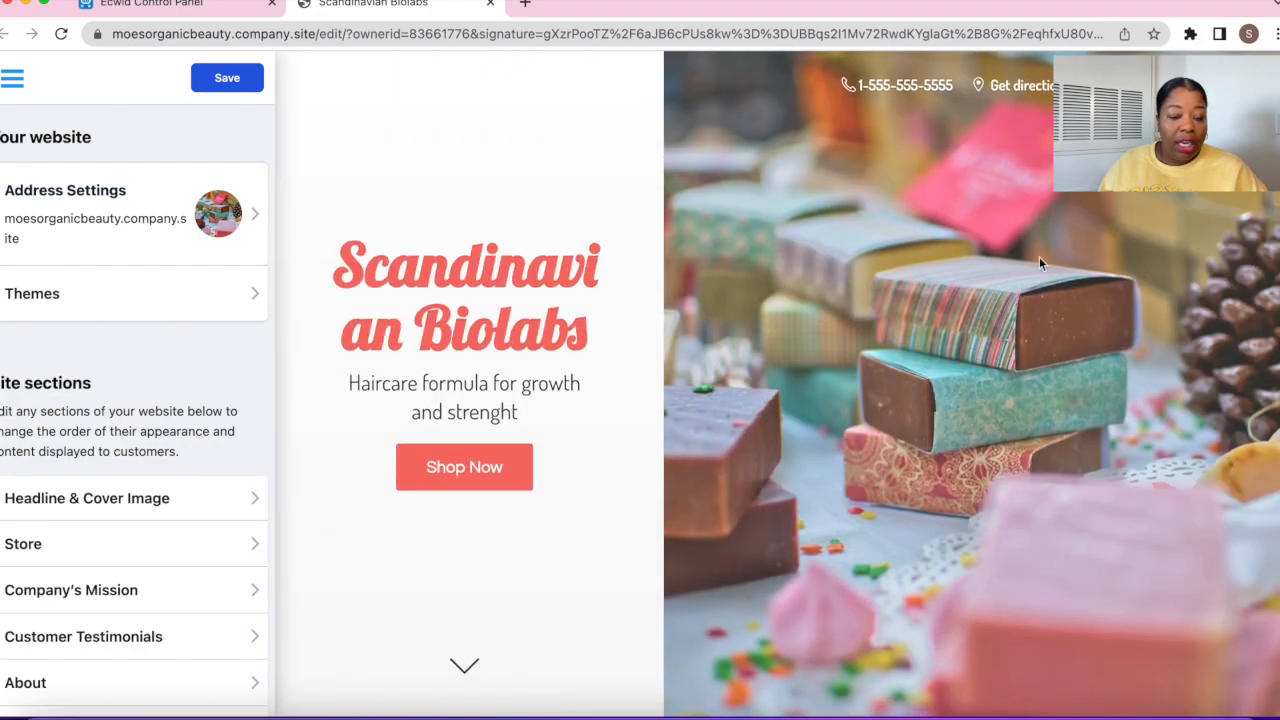
{"action": "scroll", "coordinate": [868, 365], "scroll_direction": "down", "scroll_amount": 15}
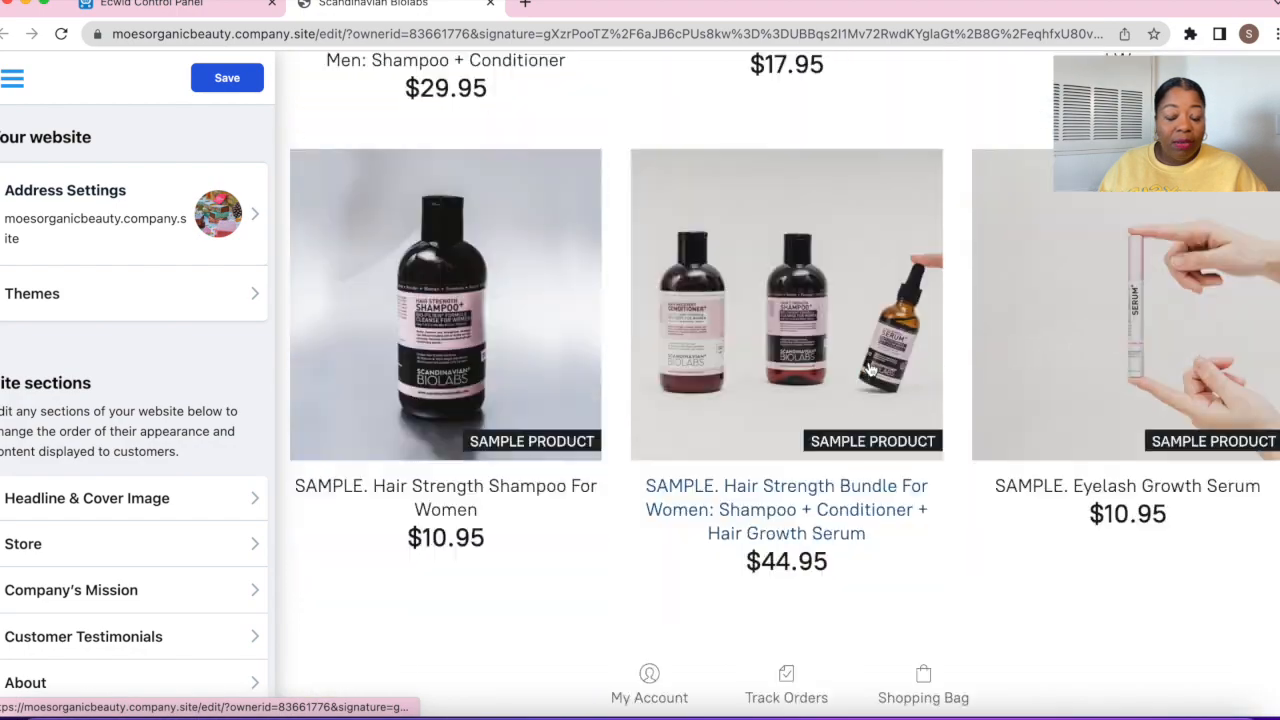
{"action": "scroll", "coordinate": [870, 368], "scroll_direction": "up", "scroll_amount": 15}
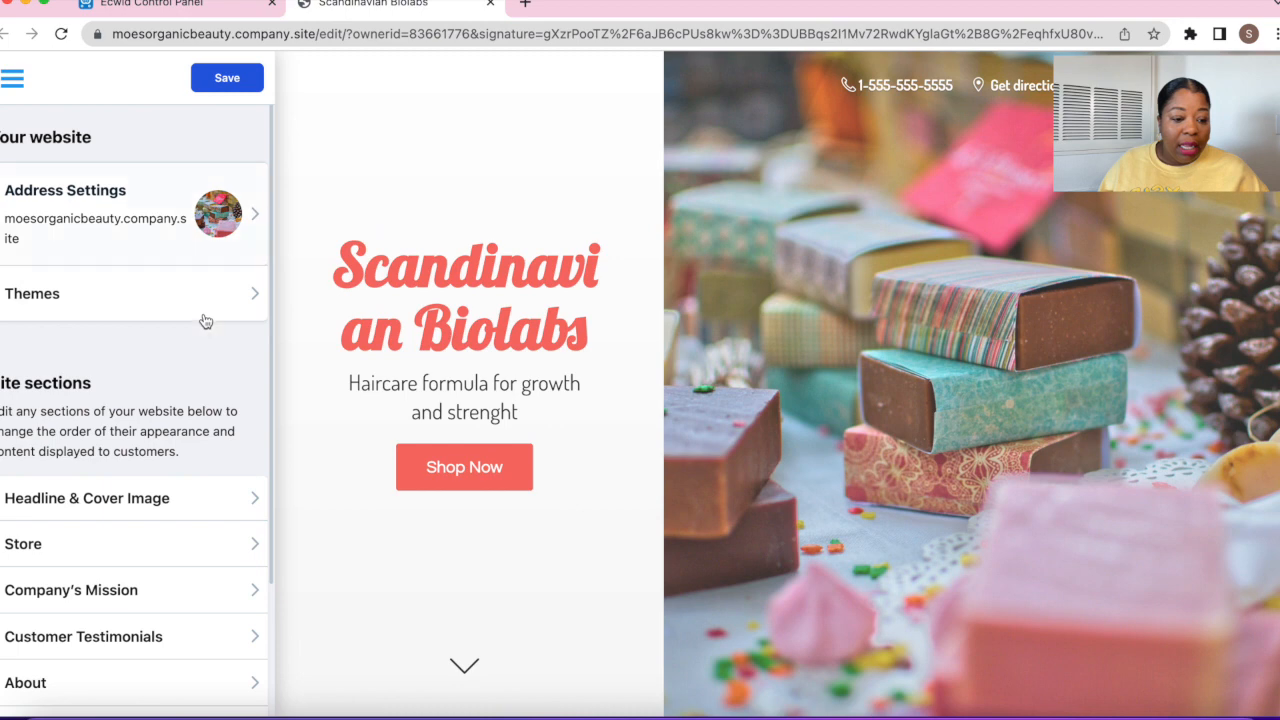
{"action": "left_click", "coordinate": [203, 319]}
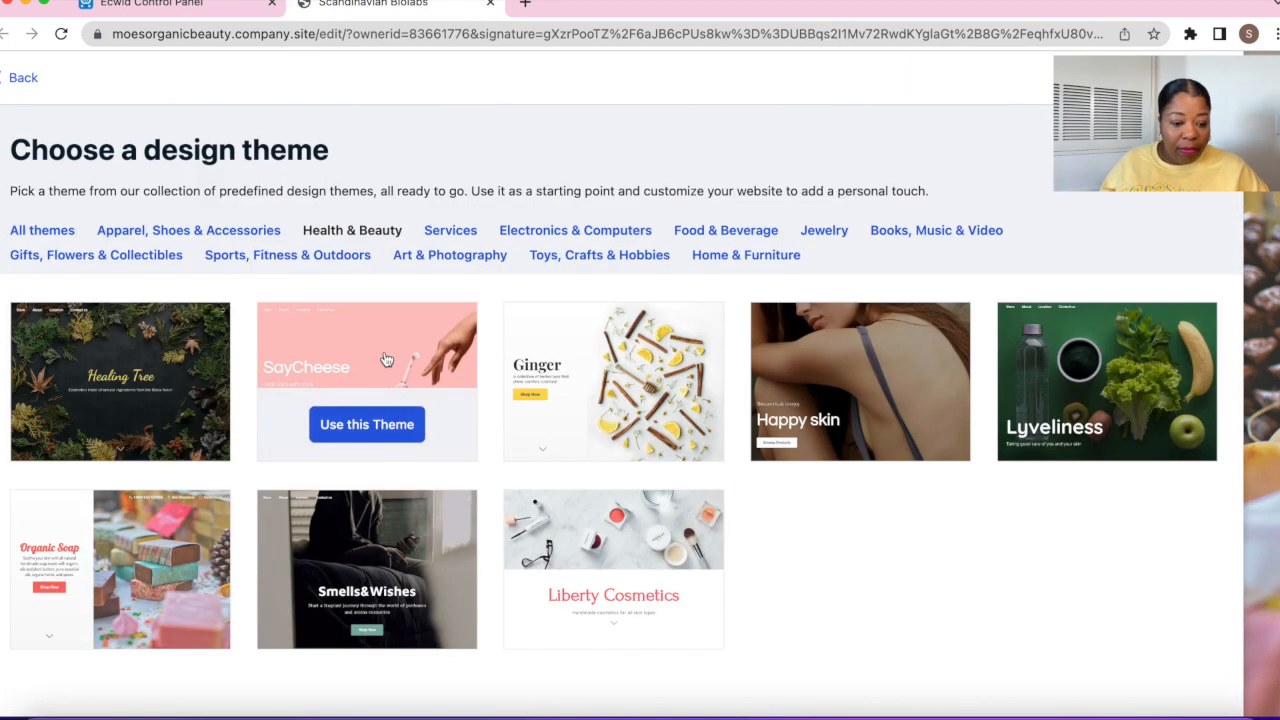
{"action": "mouse_move", "coordinate": [387, 362]}
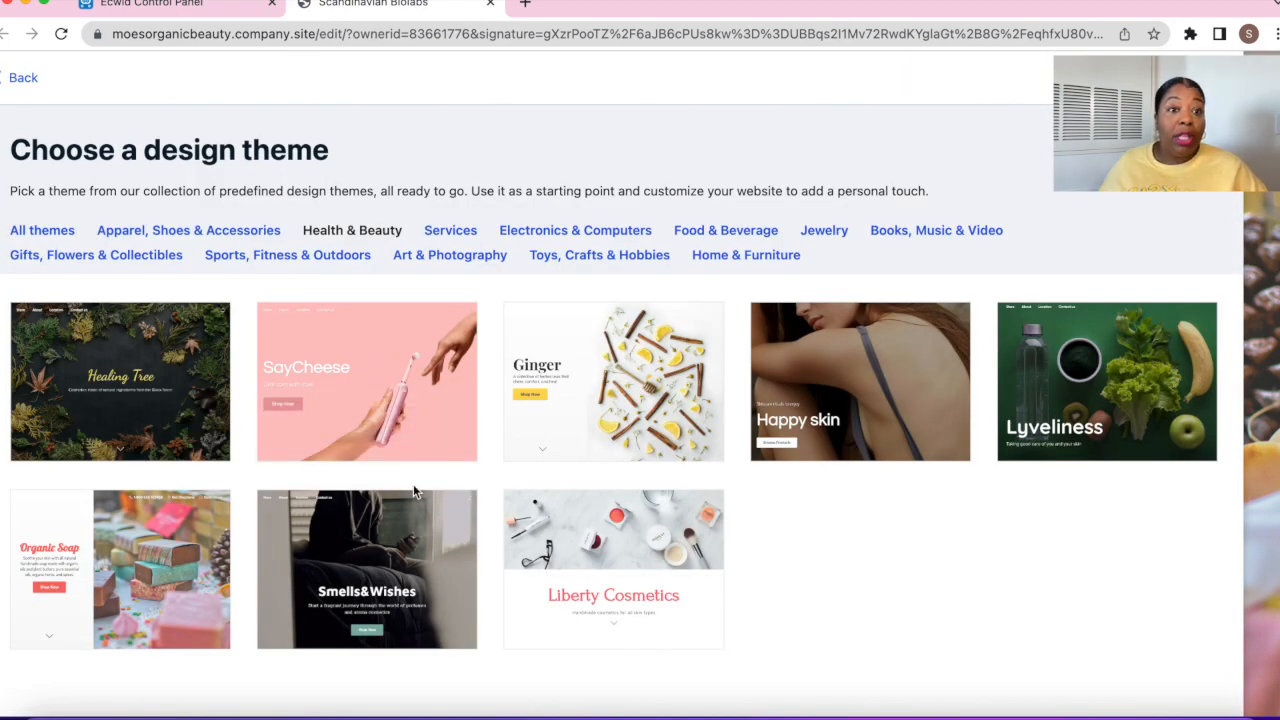
Apply the woman-photo beauty theme and change the cover headline to 'Moe's Organic Beauty'
{"action": "left_click", "coordinate": [807, 440]}
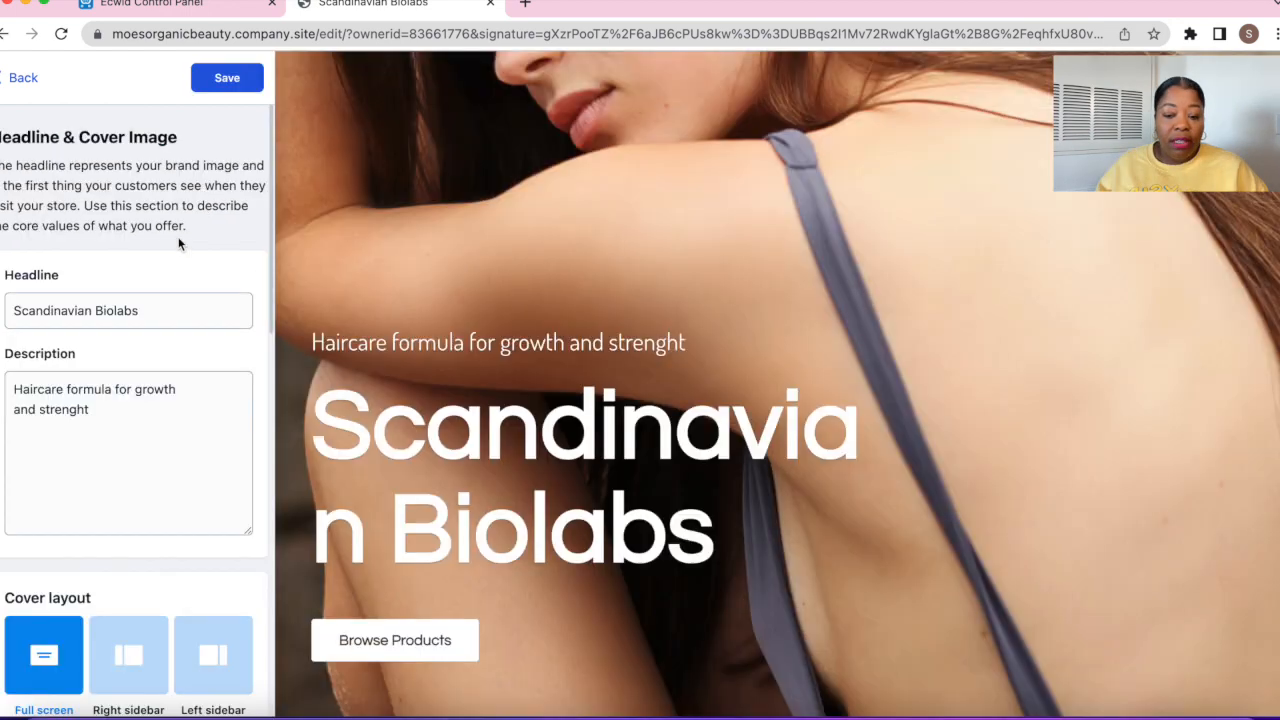
{"action": "left_click", "coordinate": [4, 80]}
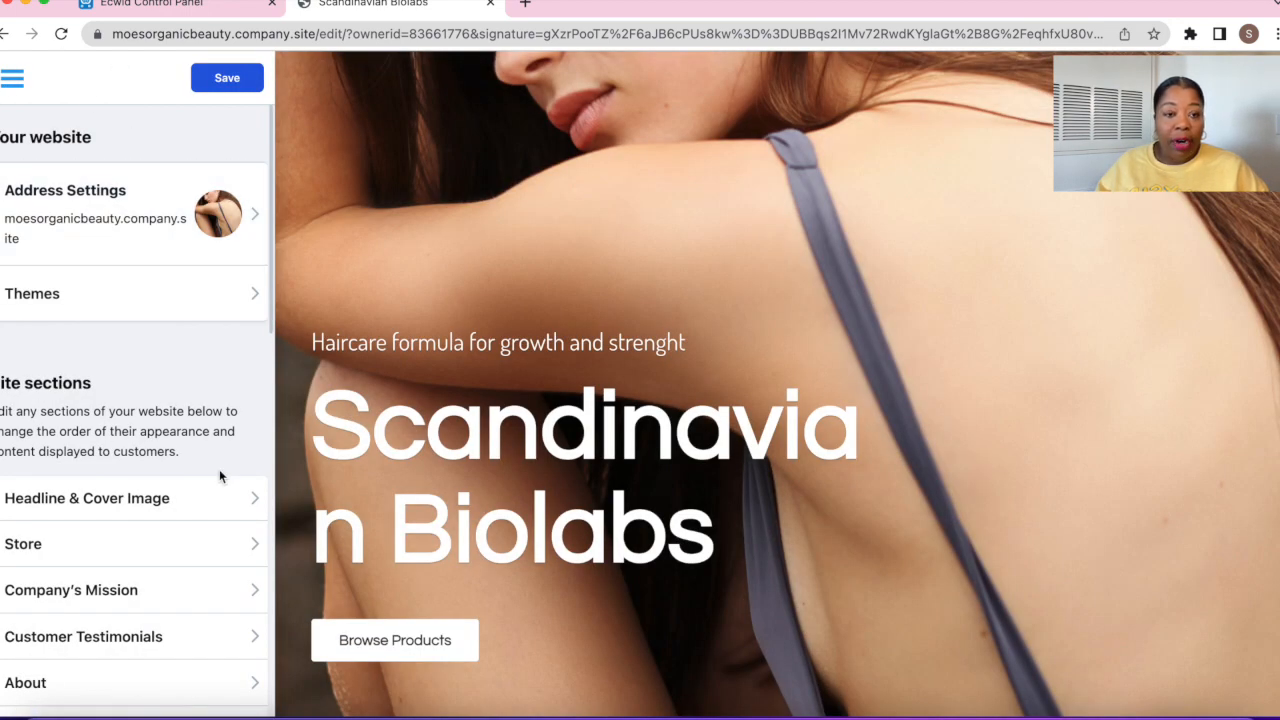
{"action": "left_click", "coordinate": [173, 511]}
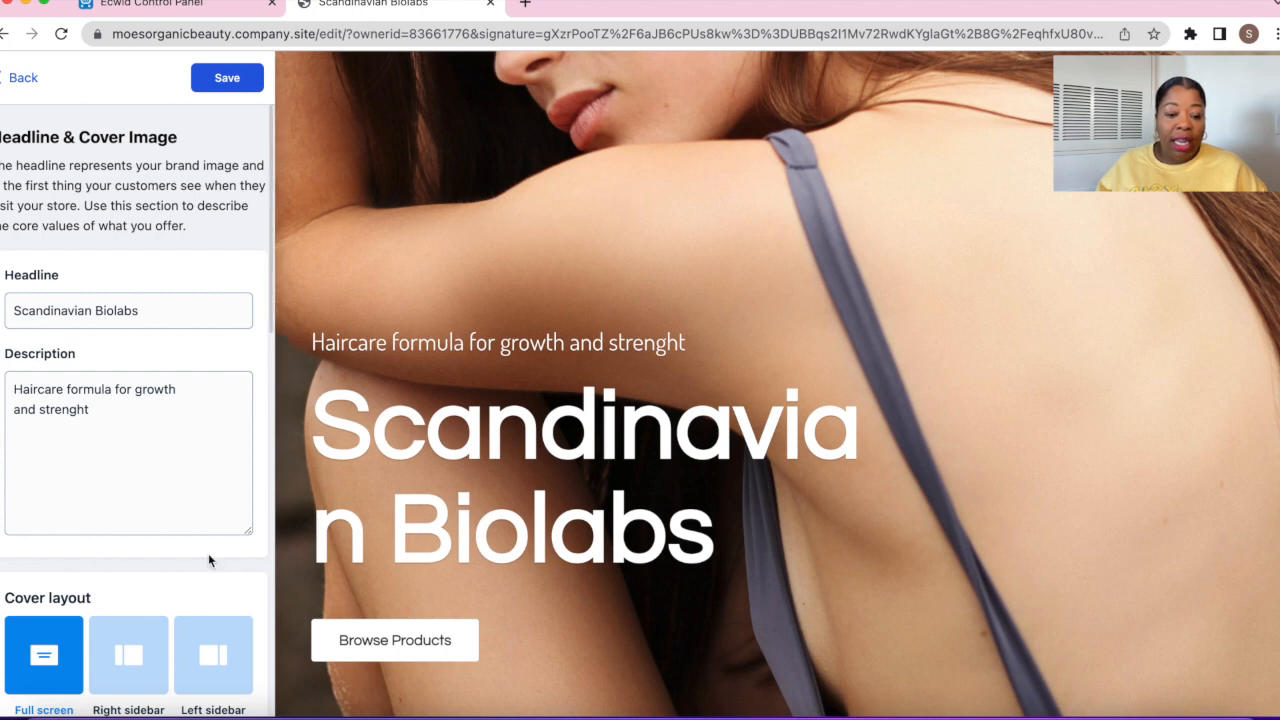
{"action": "left_click", "coordinate": [12, 77]}
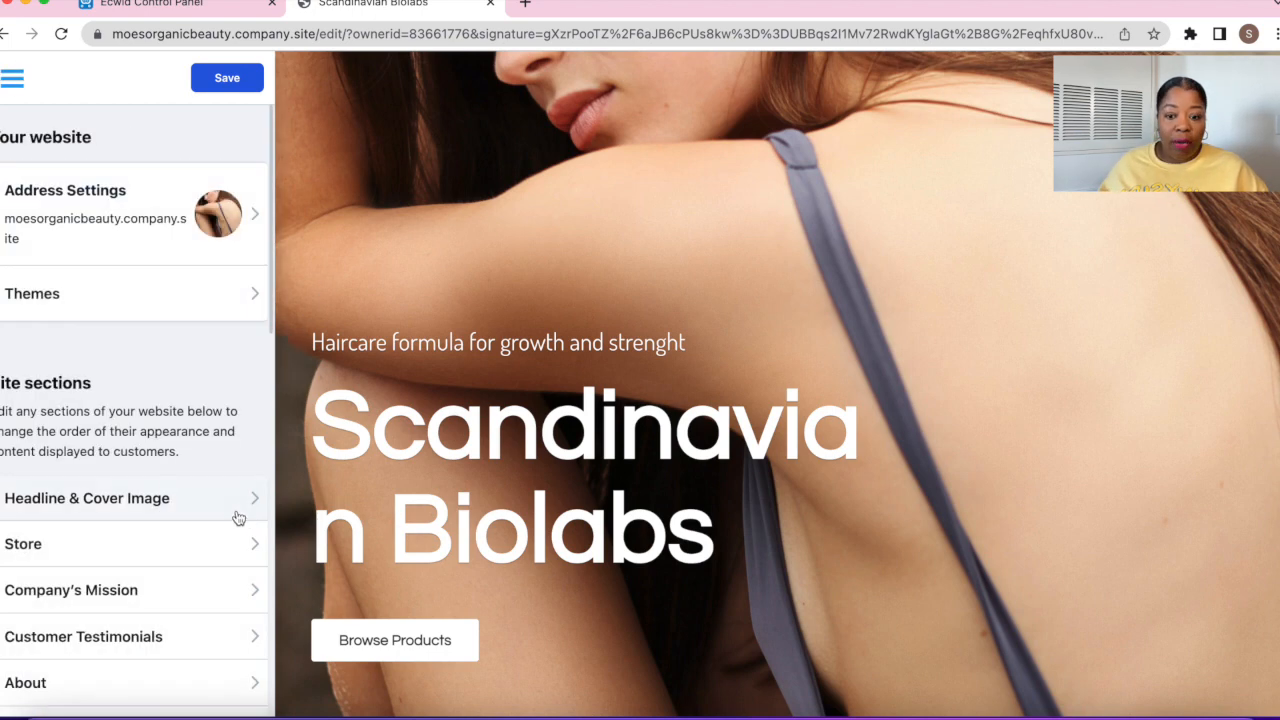
{"action": "left_click", "coordinate": [126, 512]}
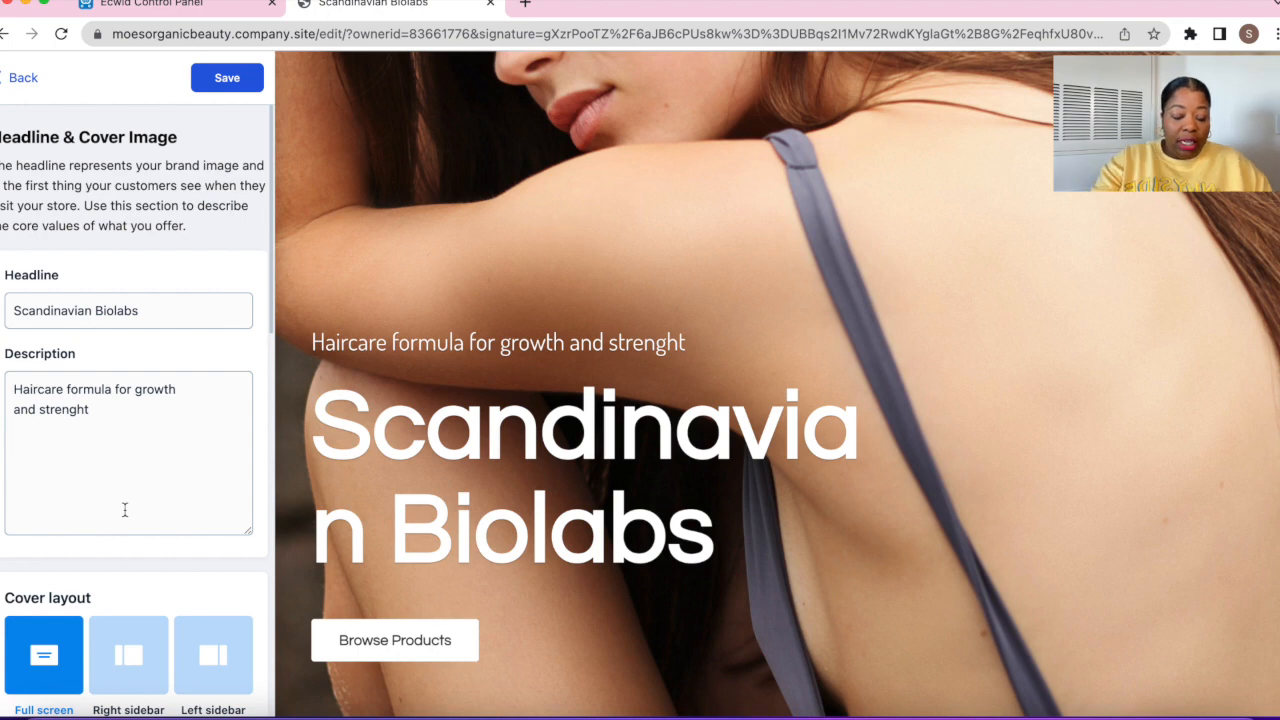
{"action": "triple_click", "coordinate": [145, 305]}
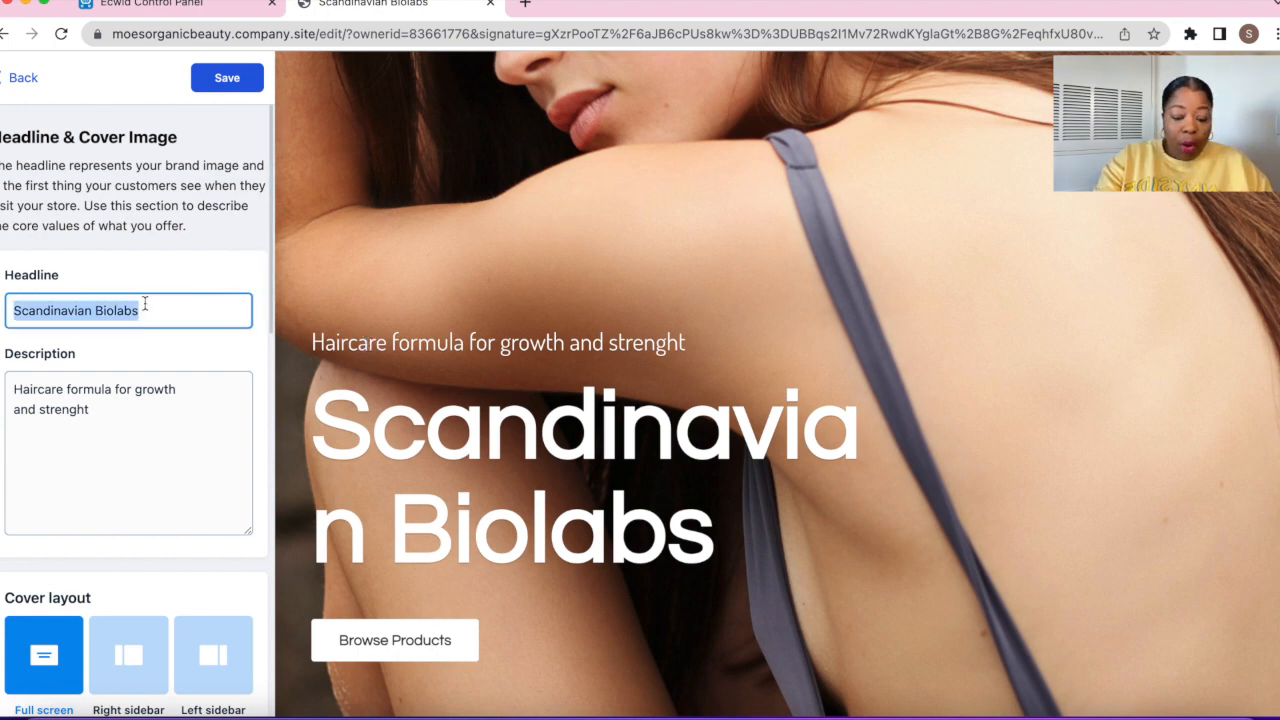
{"action": "type", "text": "Moe"}
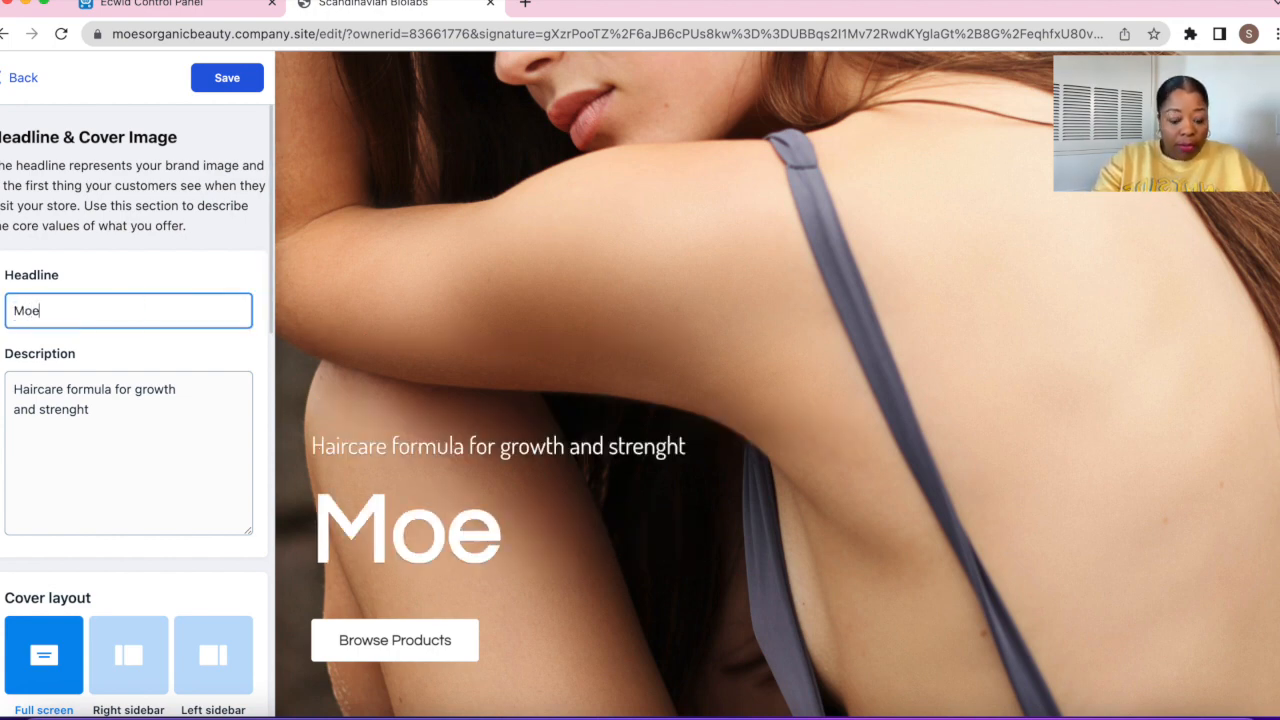
{"action": "type", "text": "'s Org"}
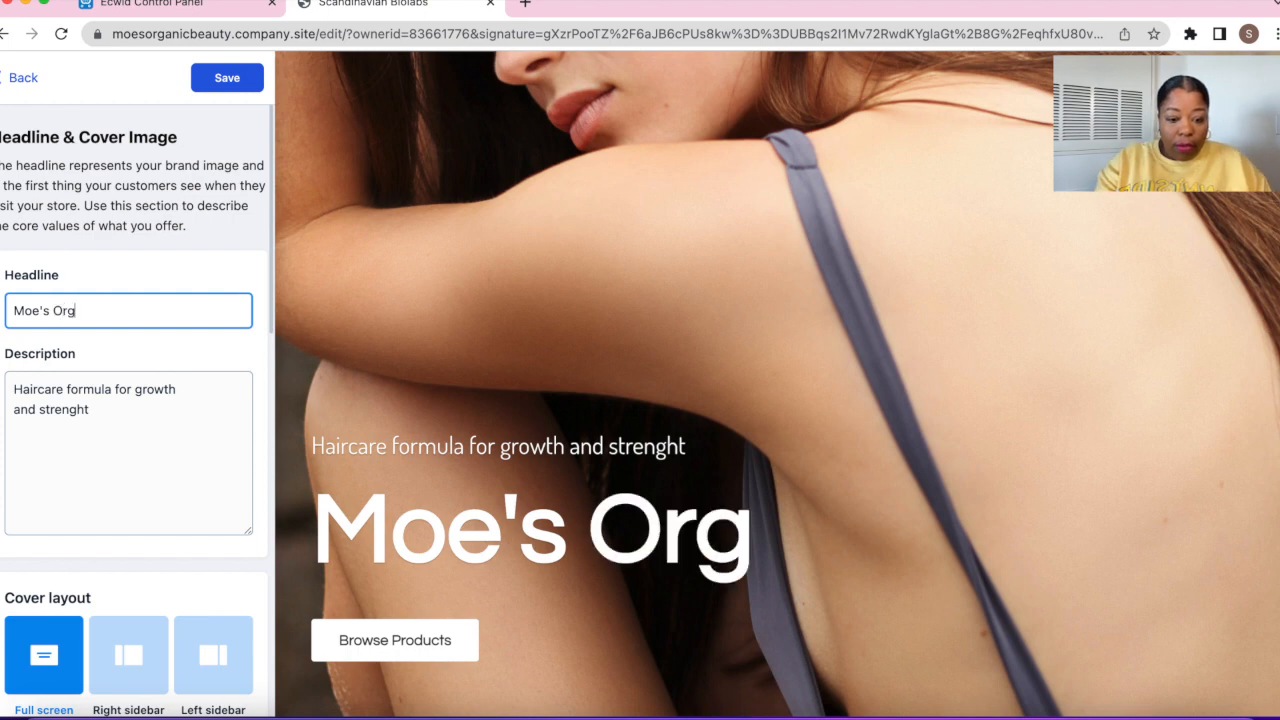
{"action": "type", "text": "anic Beauty"}
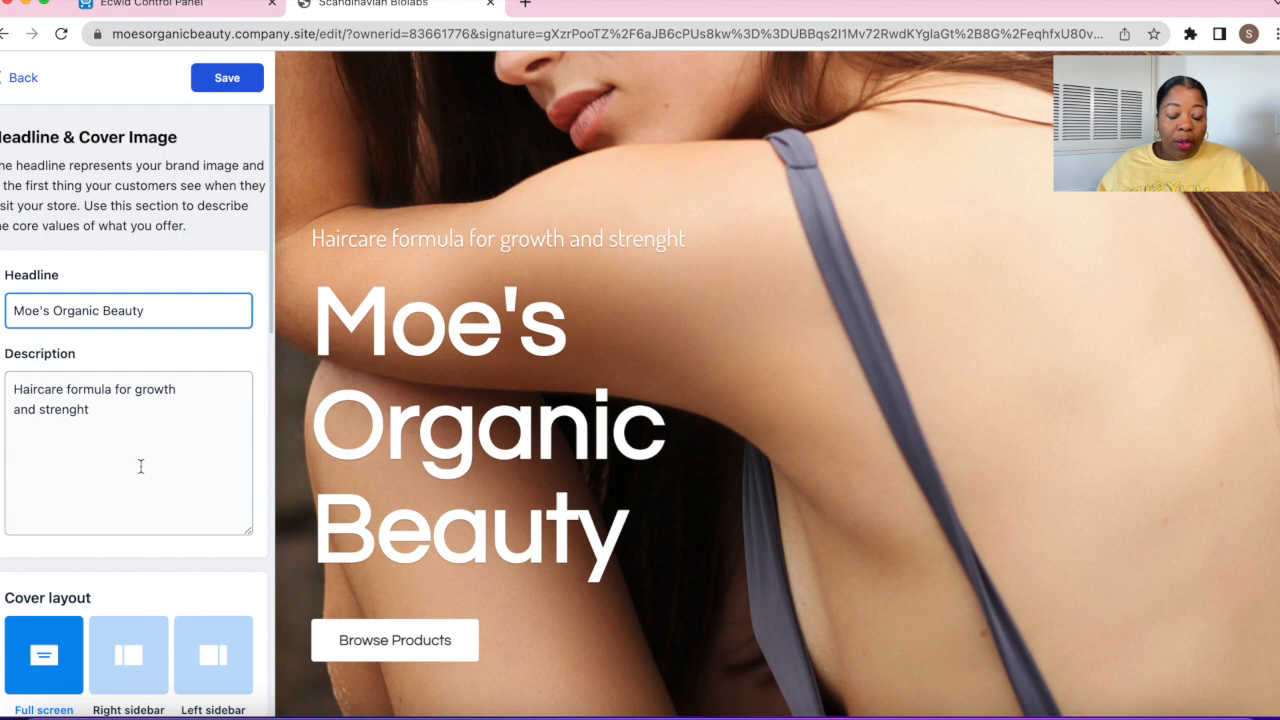
Try several cover layouts and settle on Right sidebar, with text left and image right
{"action": "scroll", "coordinate": [141, 466], "scroll_direction": "down", "scroll_amount": 3}
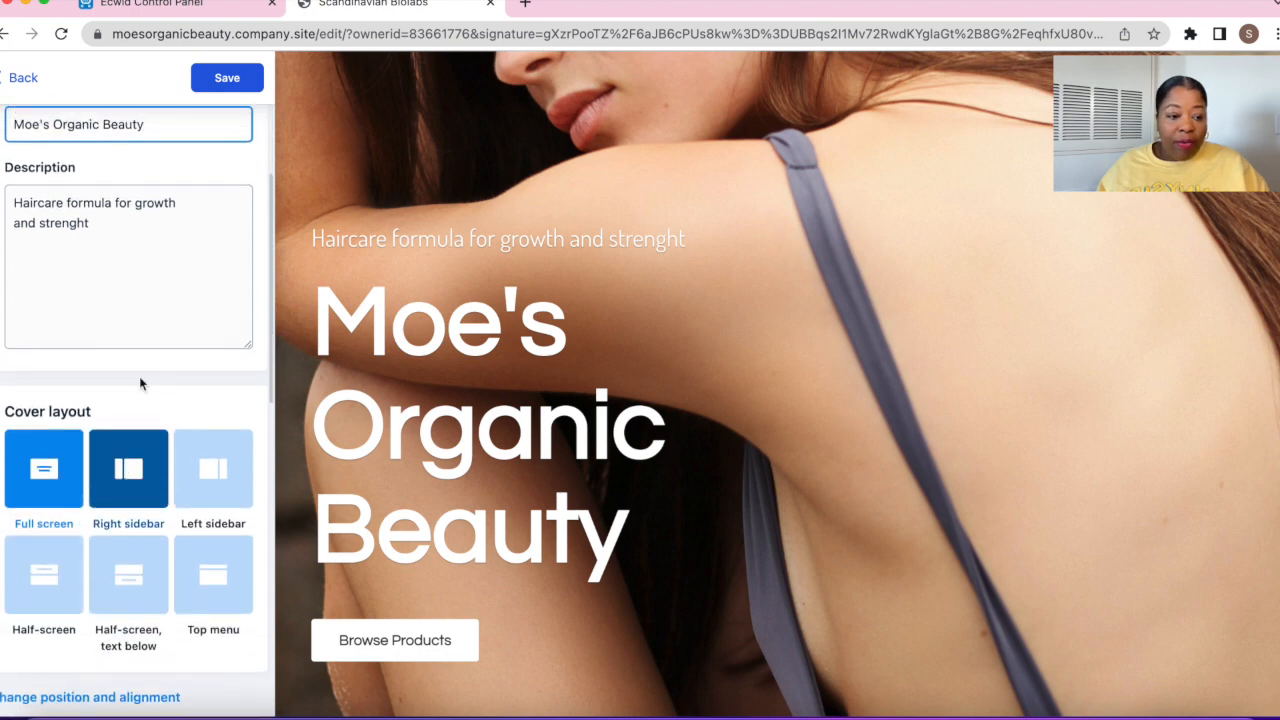
{"action": "left_click", "coordinate": [150, 486]}
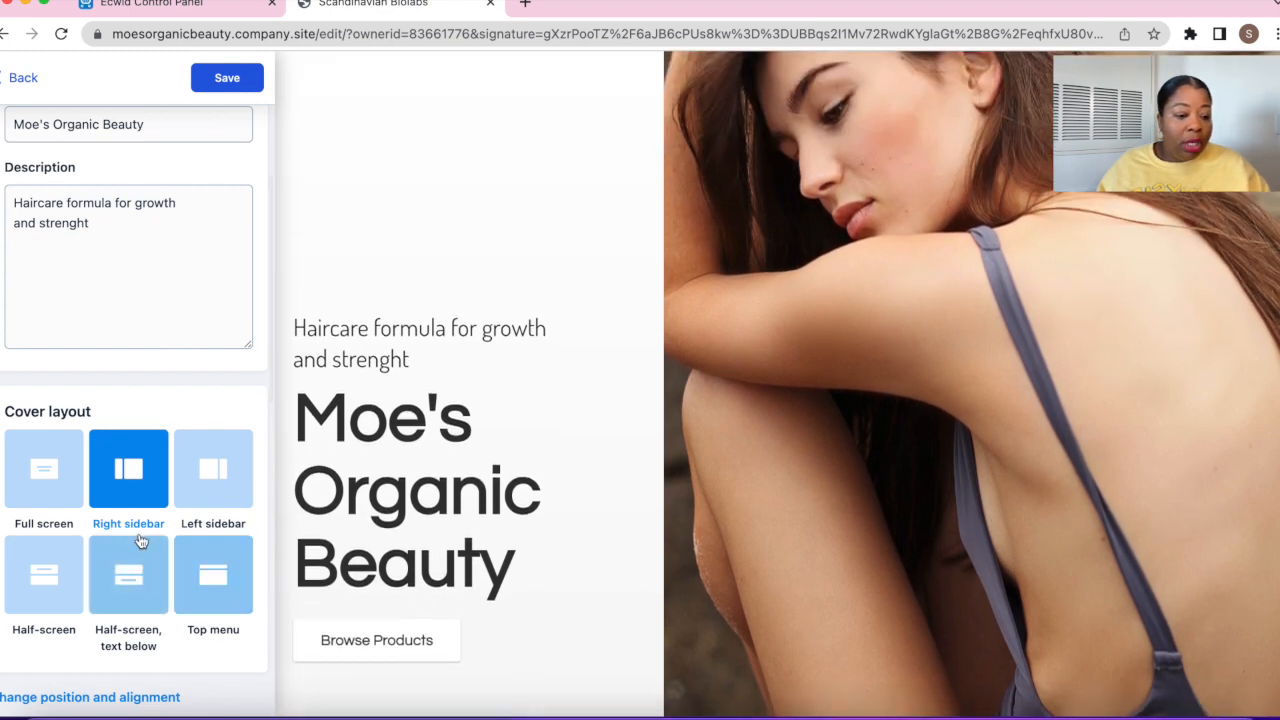
{"action": "left_click", "coordinate": [190, 476]}
{"action": "left_click", "coordinate": [230, 570]}
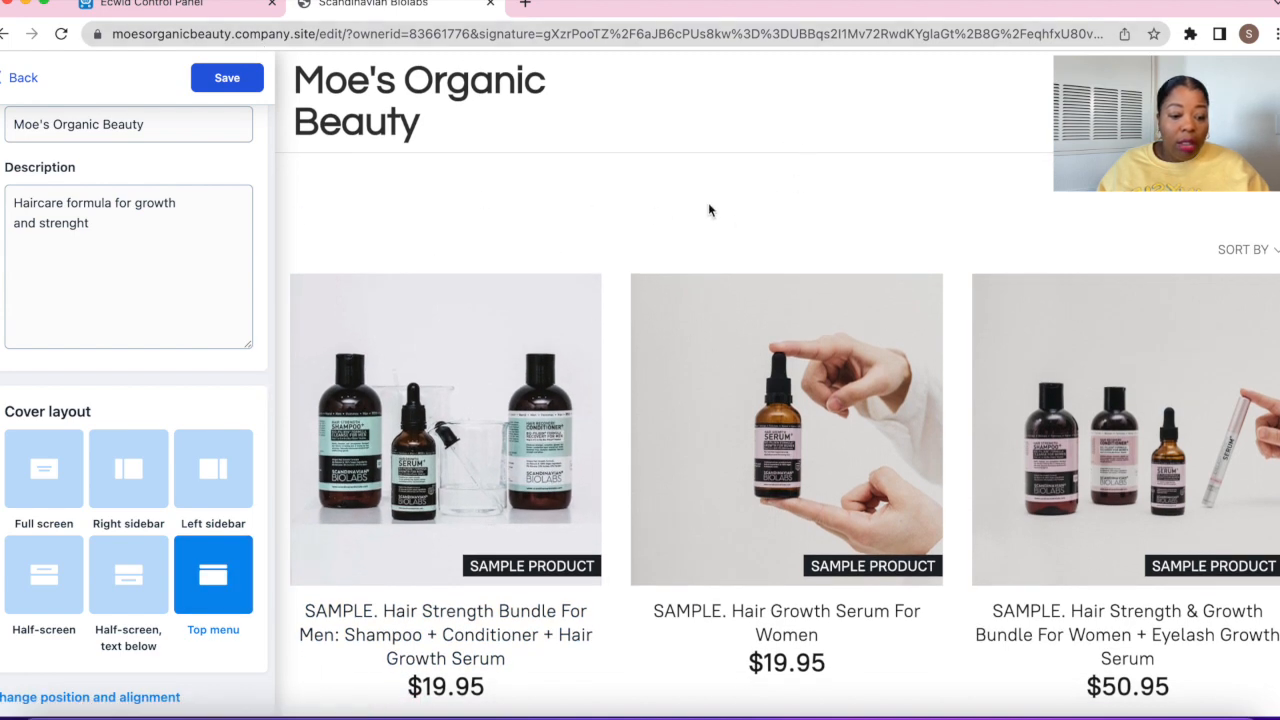
{"action": "scroll", "coordinate": [595, 500], "scroll_direction": "down", "scroll_amount": 15}
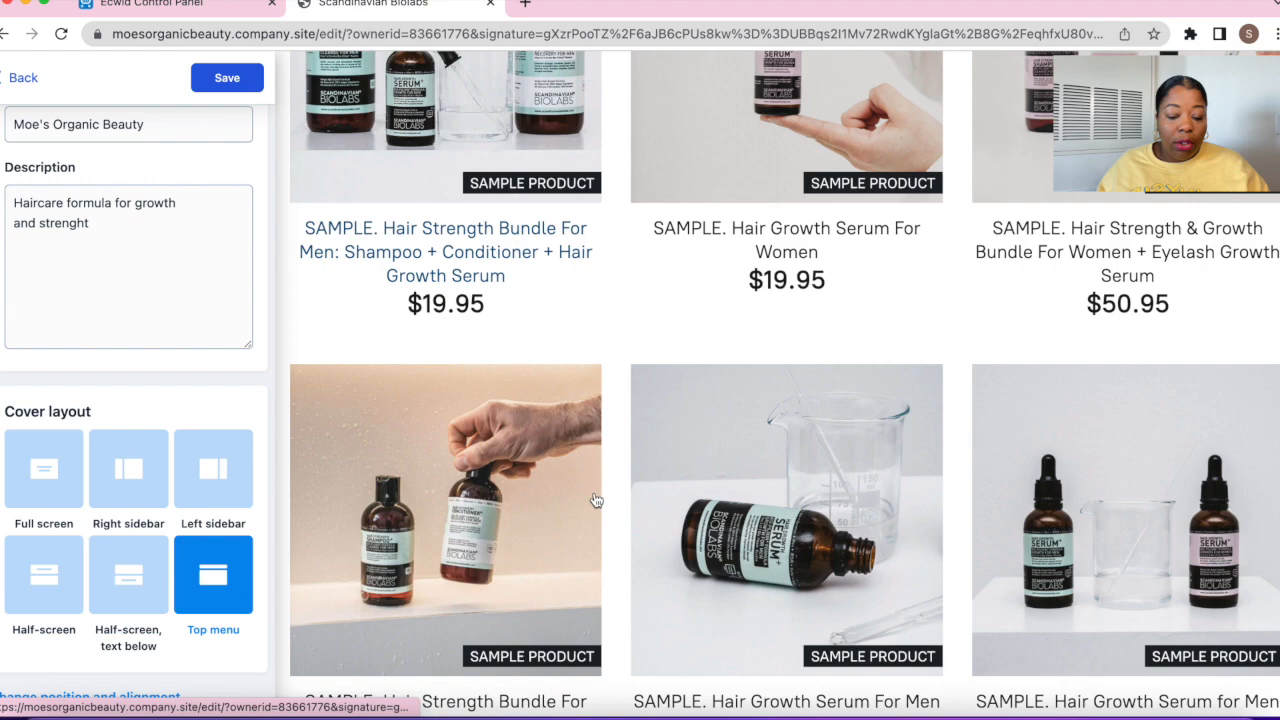
{"action": "scroll", "coordinate": [592, 491], "scroll_direction": "up", "scroll_amount": 11}
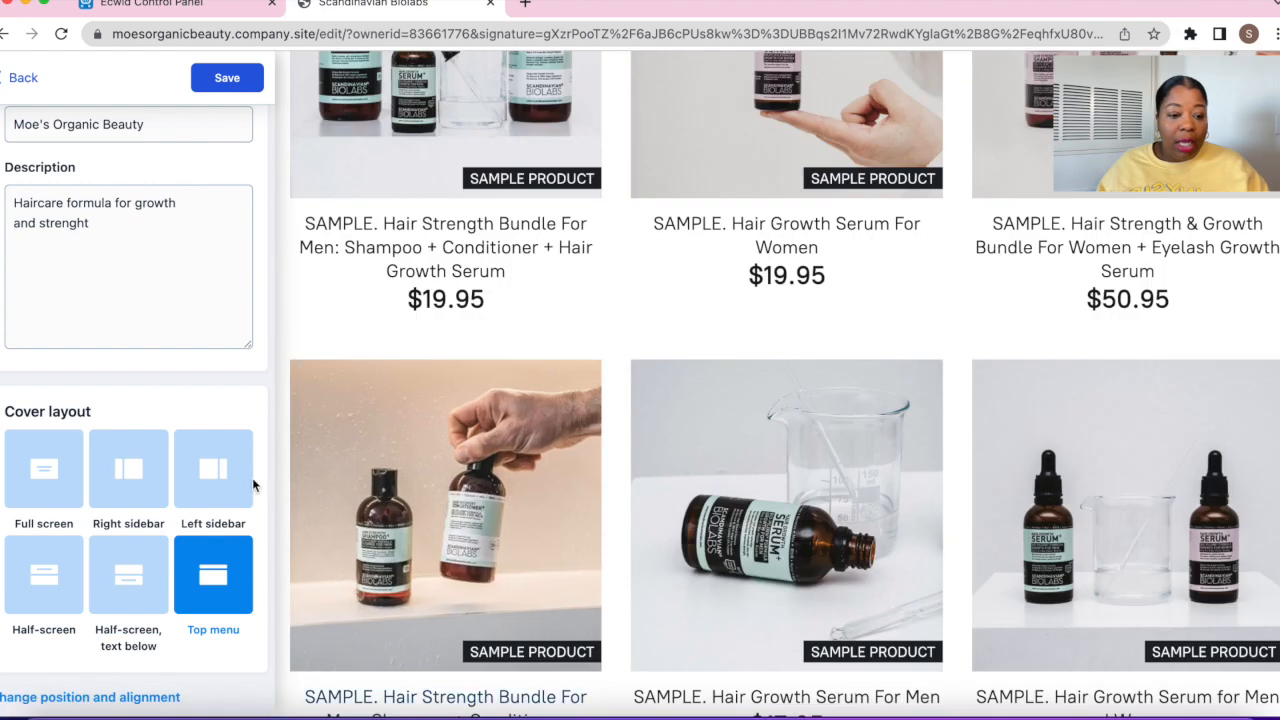
{"action": "left_click", "coordinate": [170, 582]}
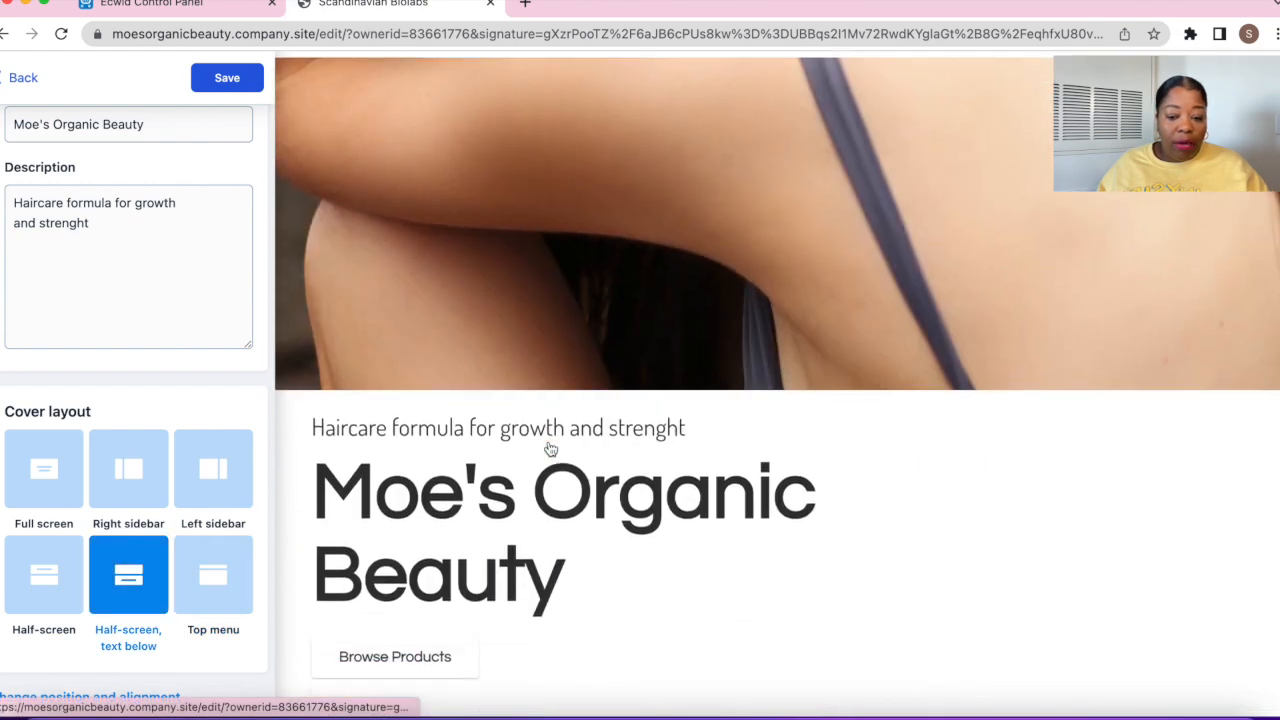
{"action": "left_click", "coordinate": [15, 572]}
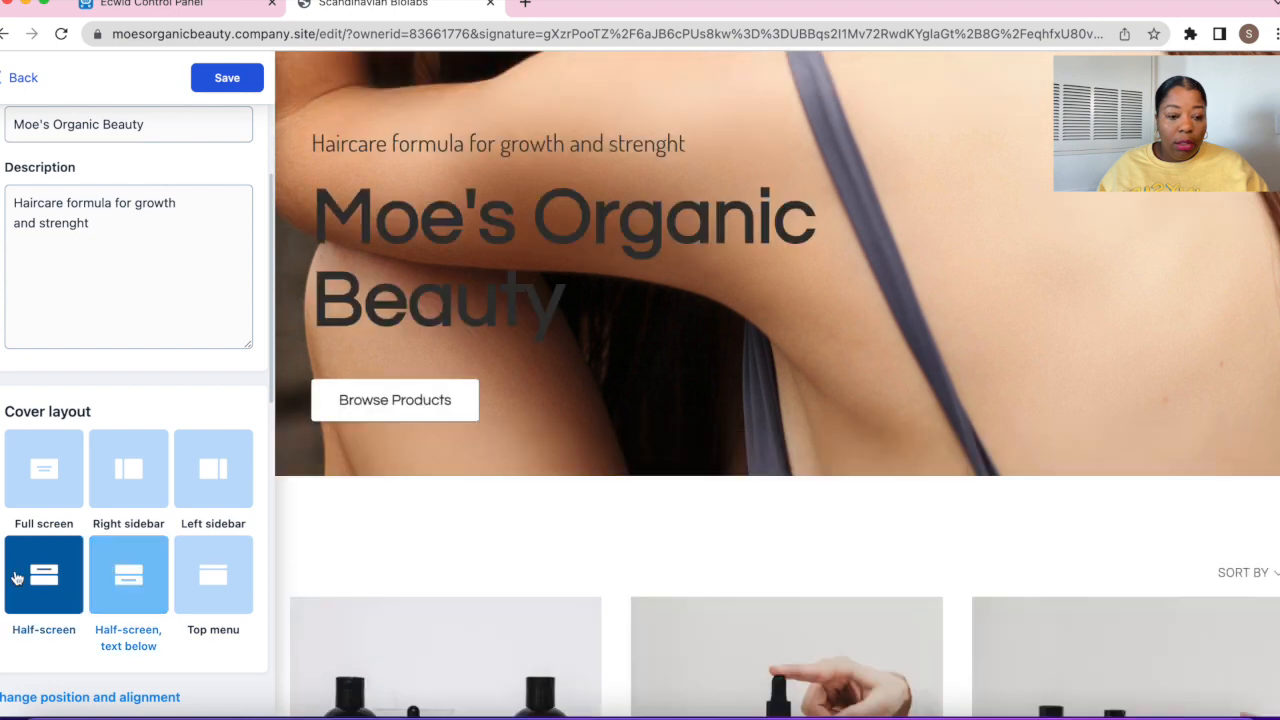
{"action": "left_click", "coordinate": [191, 479]}
{"action": "left_click", "coordinate": [130, 482]}
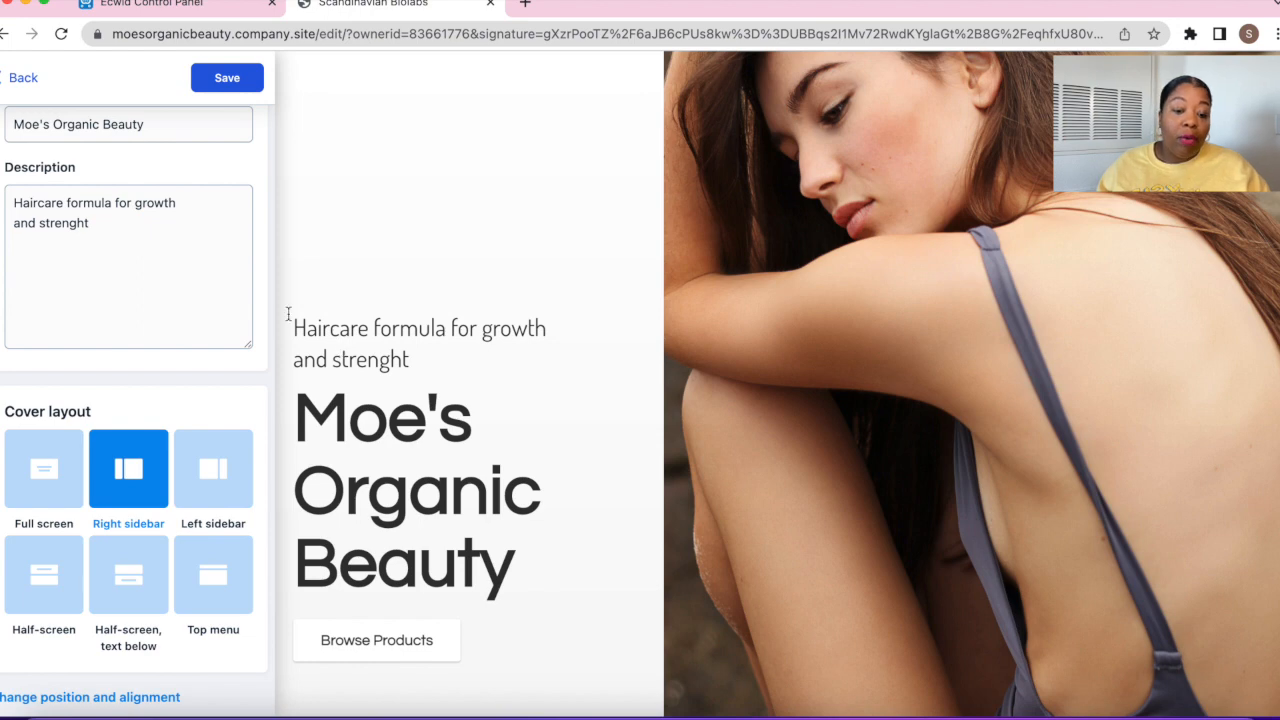
Correct 'strenght' to 'strength' in the cover description using the spelling suggestions
{"action": "left_click", "coordinate": [105, 231]}
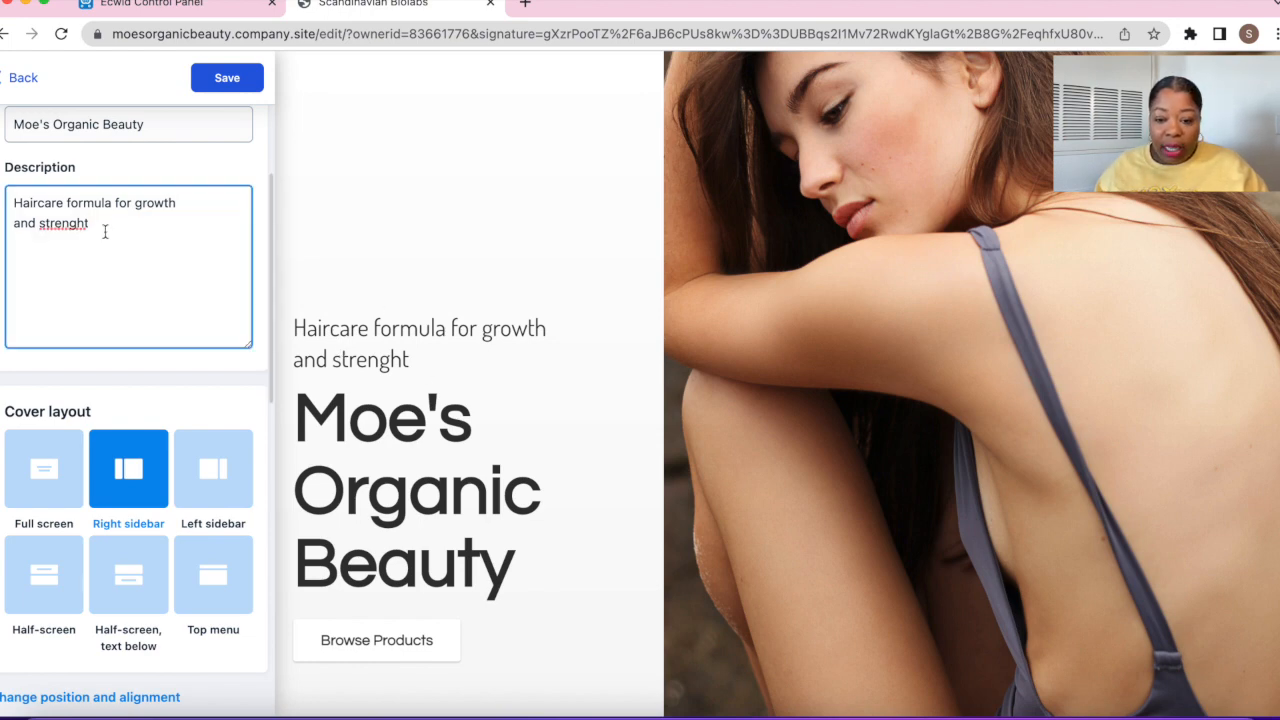
{"action": "right_click", "coordinate": [69, 221]}
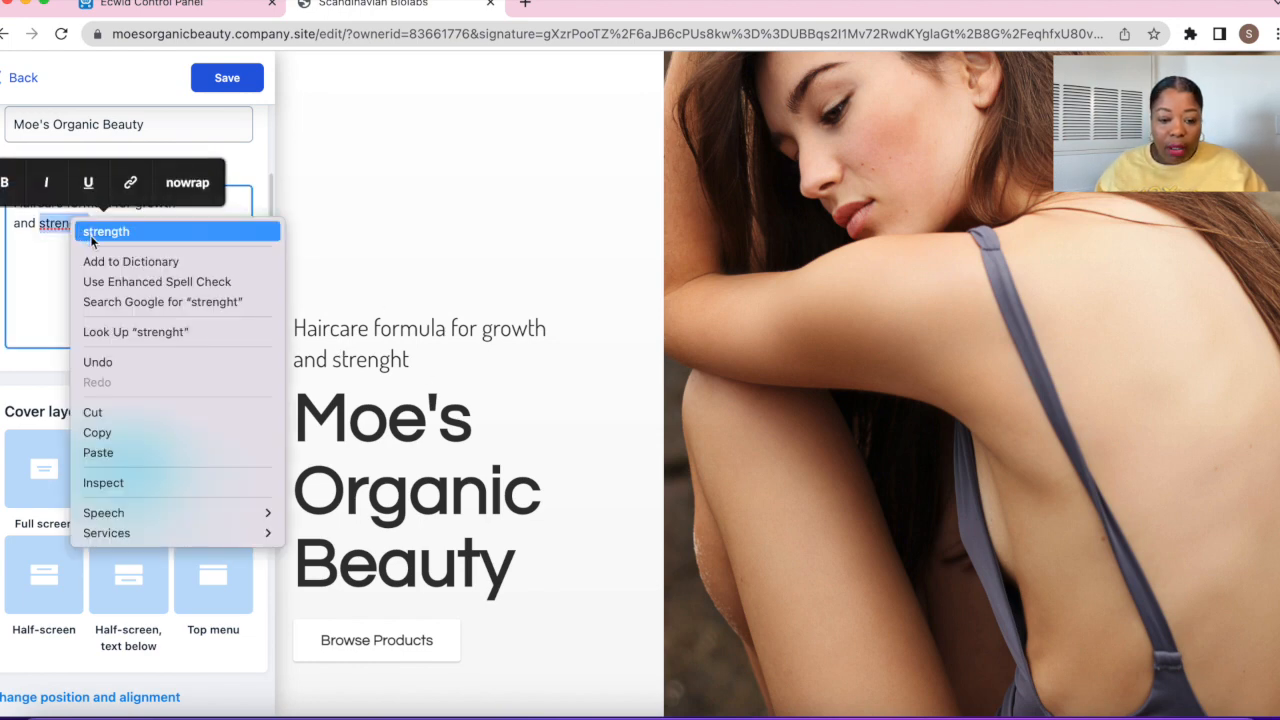
{"action": "left_click", "coordinate": [105, 231]}
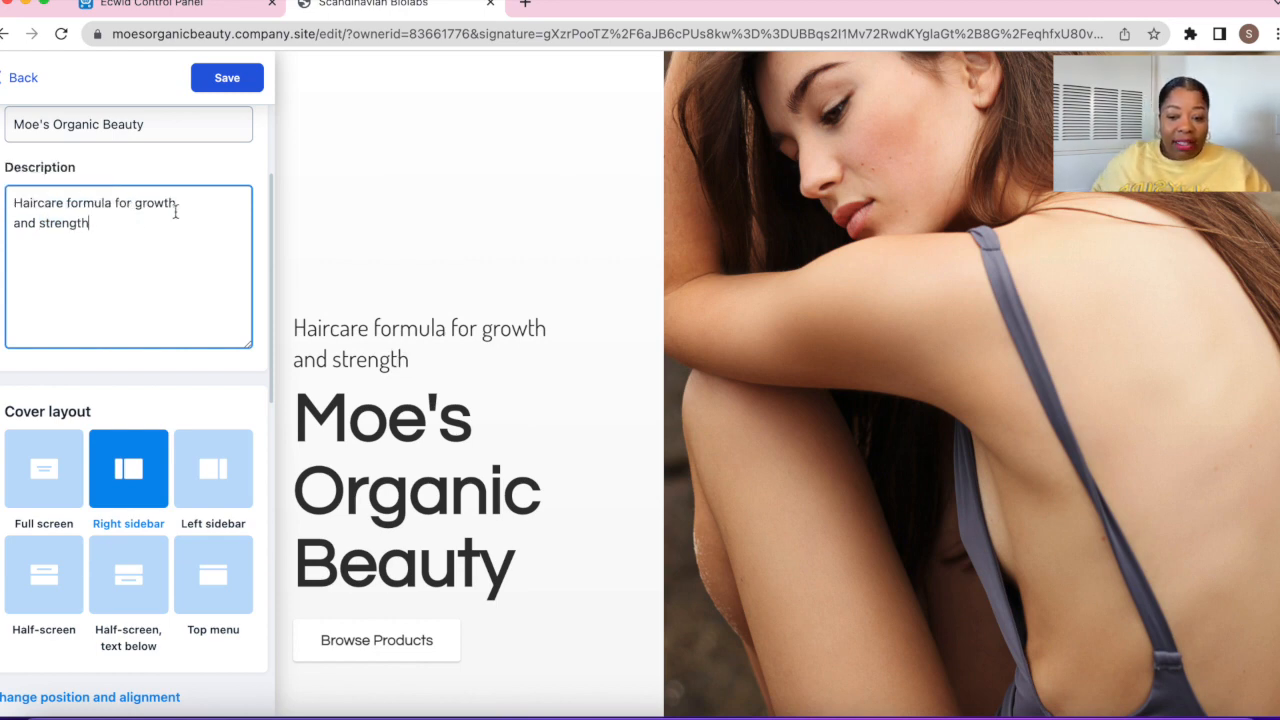
{"action": "scroll", "coordinate": [175, 210], "scroll_direction": "down", "scroll_amount": 3}
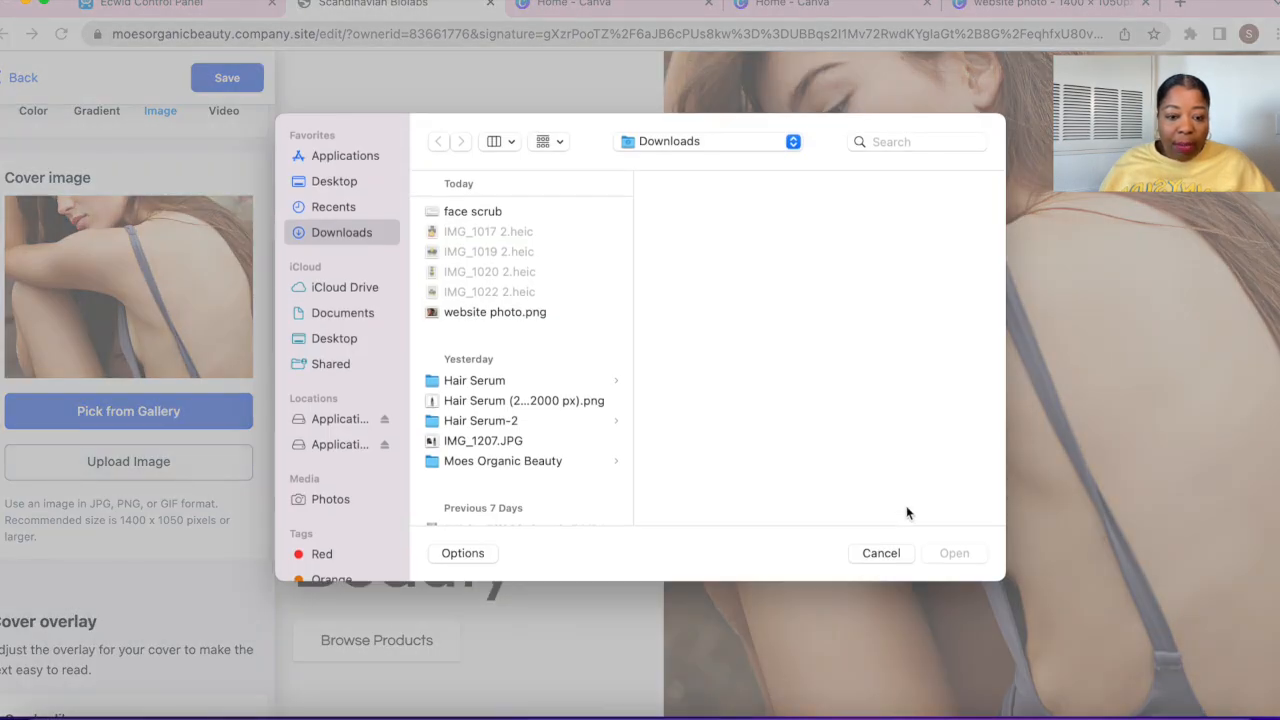
Dismiss the file picker and browse the free stock image gallery's Featured photos for a cover
{"action": "left_click", "coordinate": [883, 555]}
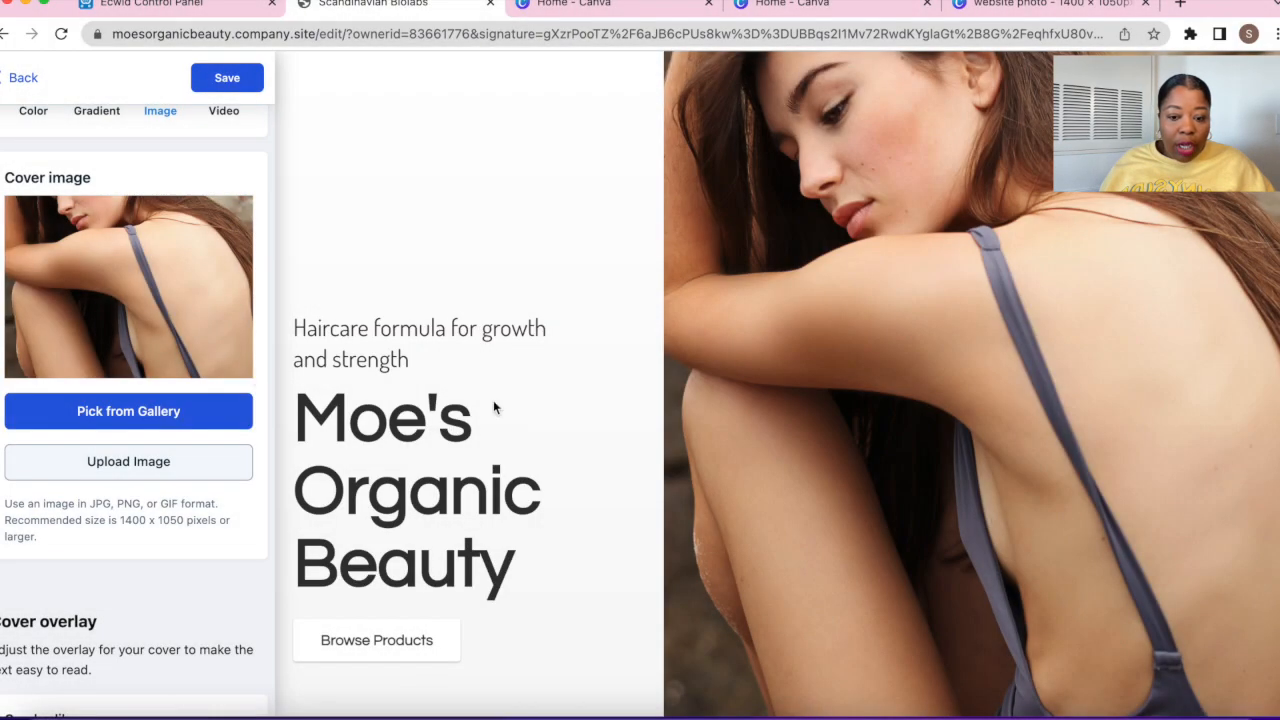
{"action": "left_click", "coordinate": [174, 410]}
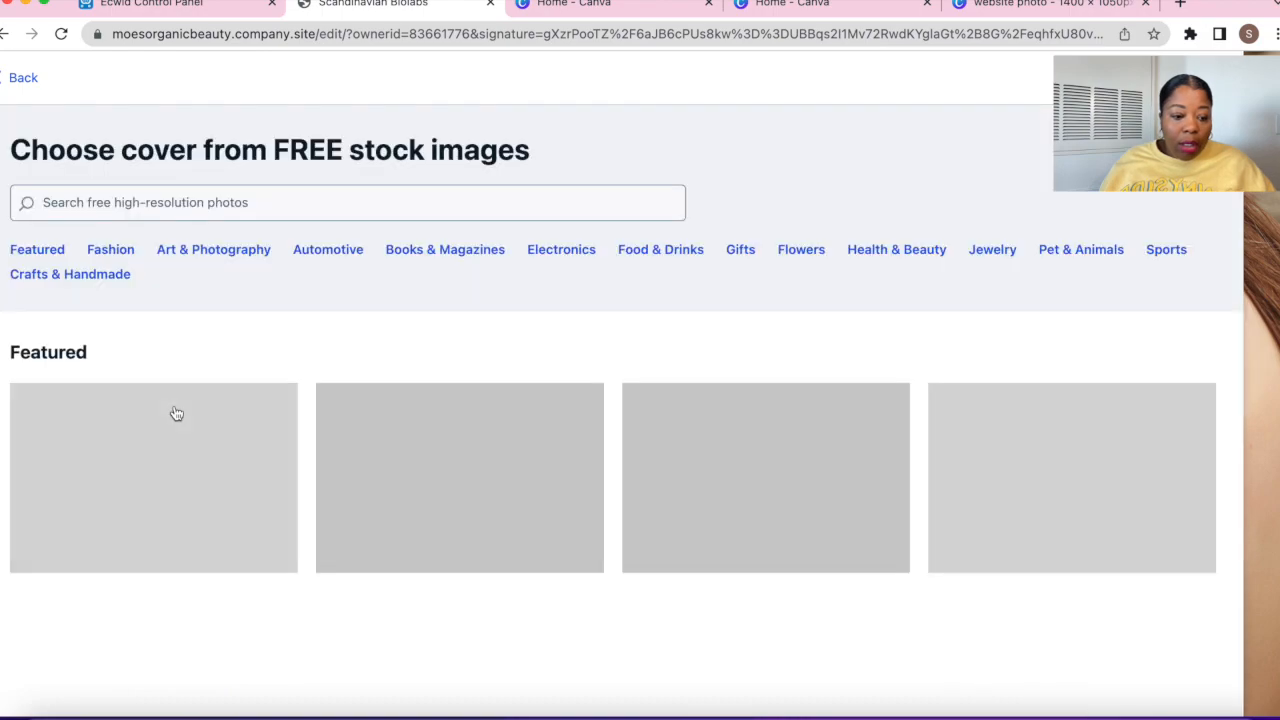
{"action": "scroll", "coordinate": [176, 413], "scroll_direction": "down", "scroll_amount": 1}
{"action": "scroll", "coordinate": [176, 413], "scroll_direction": "up", "scroll_amount": 1}
{"action": "scroll", "coordinate": [176, 413], "scroll_direction": "down", "scroll_amount": 4}
{"action": "scroll", "coordinate": [176, 413], "scroll_direction": "down", "scroll_amount": 1}
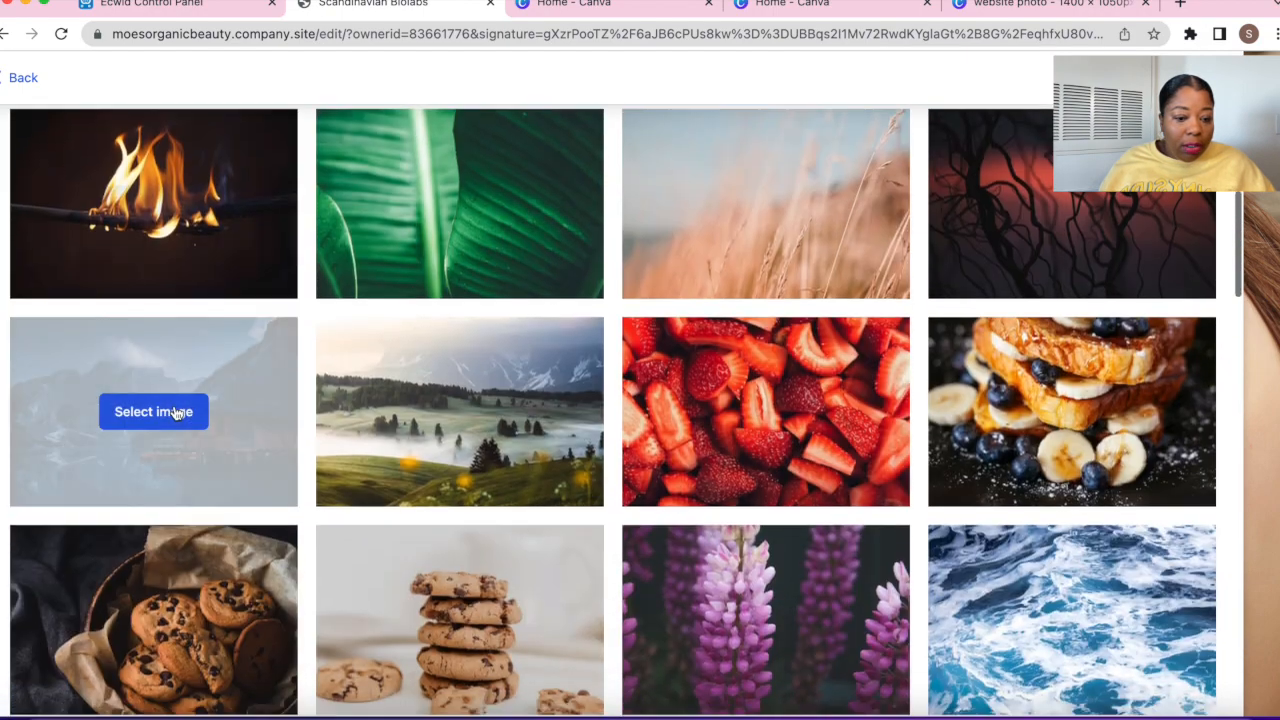
{"action": "scroll", "coordinate": [177, 414], "scroll_direction": "up", "scroll_amount": 5}
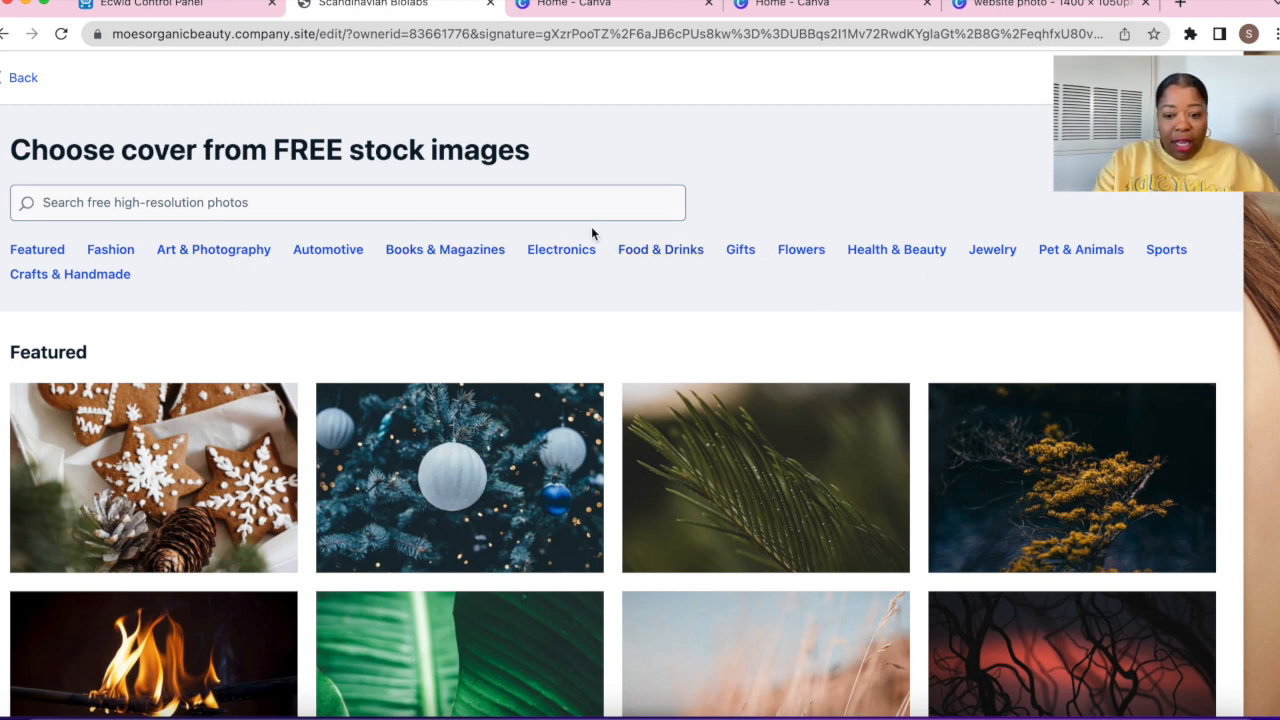
Search the stock gallery for 'hair' and select the afro portrait with hoop earrings as cover
{"action": "left_click", "coordinate": [493, 209]}
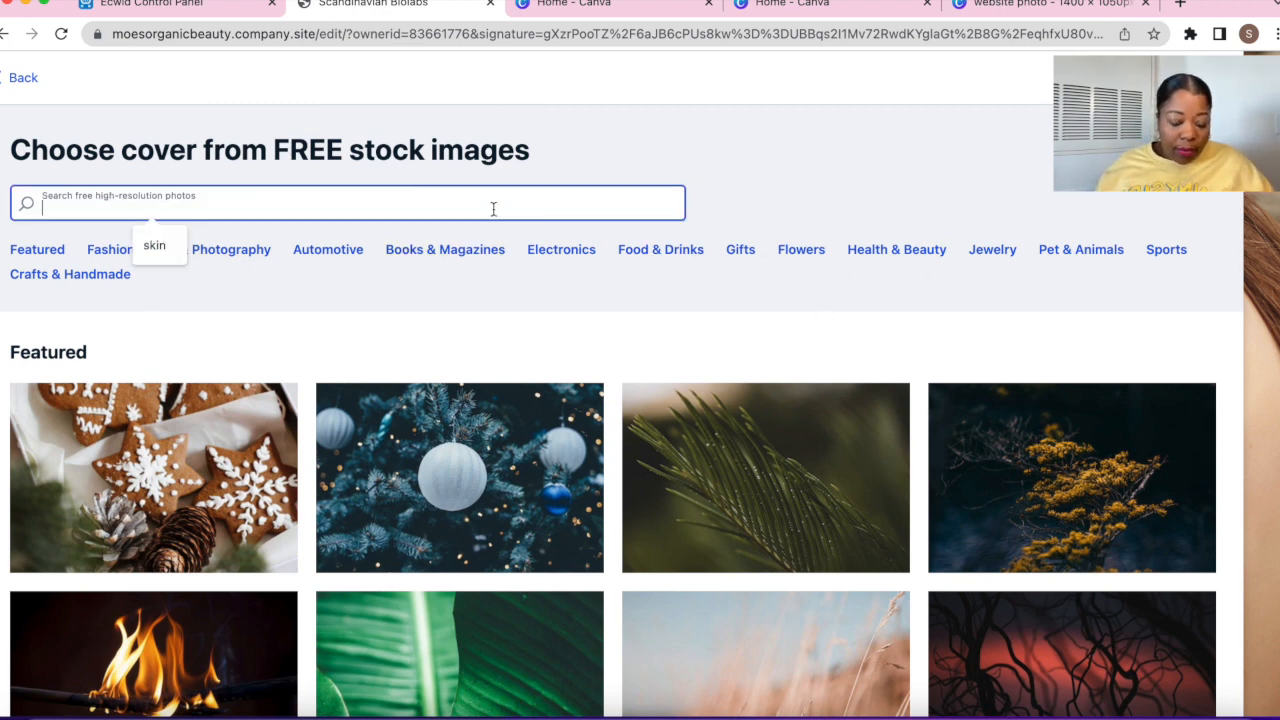
{"action": "type", "text": "hair"}
{"action": "key", "text": "Return"}
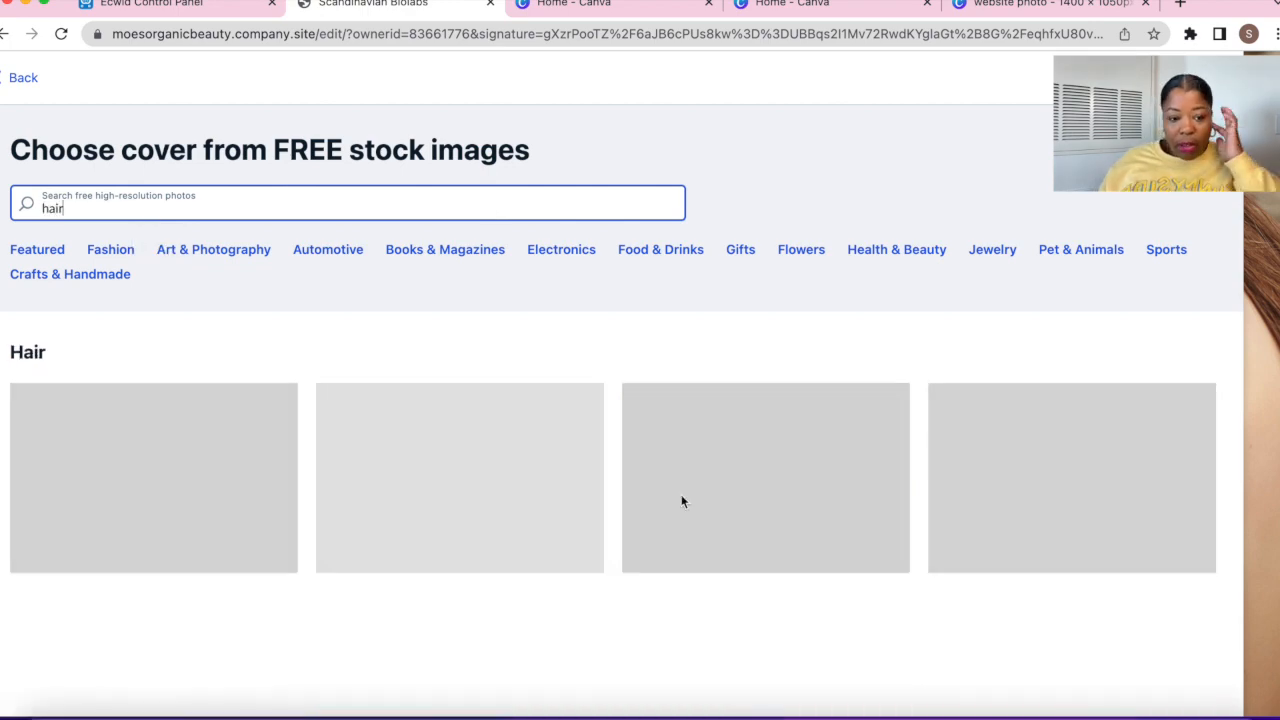
{"action": "scroll", "coordinate": [694, 507], "scroll_direction": "down", "scroll_amount": 2}
{"action": "scroll", "coordinate": [694, 507], "scroll_direction": "down", "scroll_amount": 3}
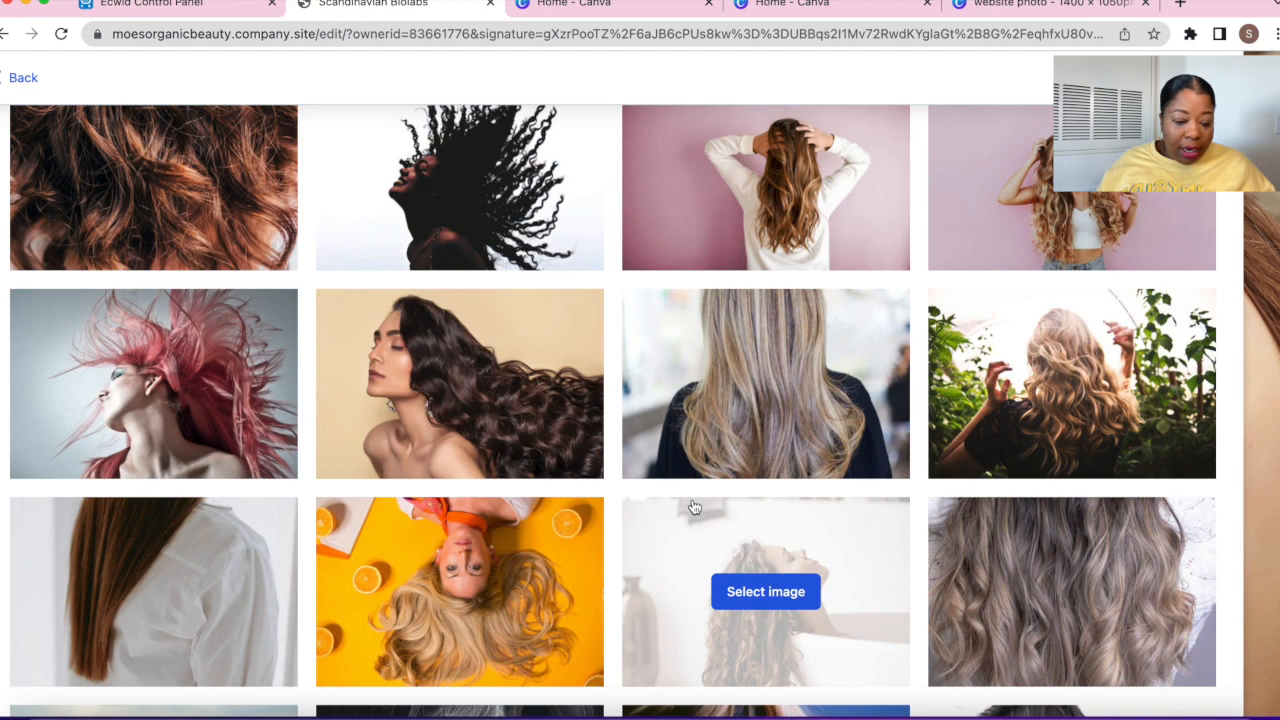
{"action": "scroll", "coordinate": [694, 507], "scroll_direction": "down", "scroll_amount": 5}
{"action": "scroll", "coordinate": [694, 507], "scroll_direction": "down", "scroll_amount": 10}
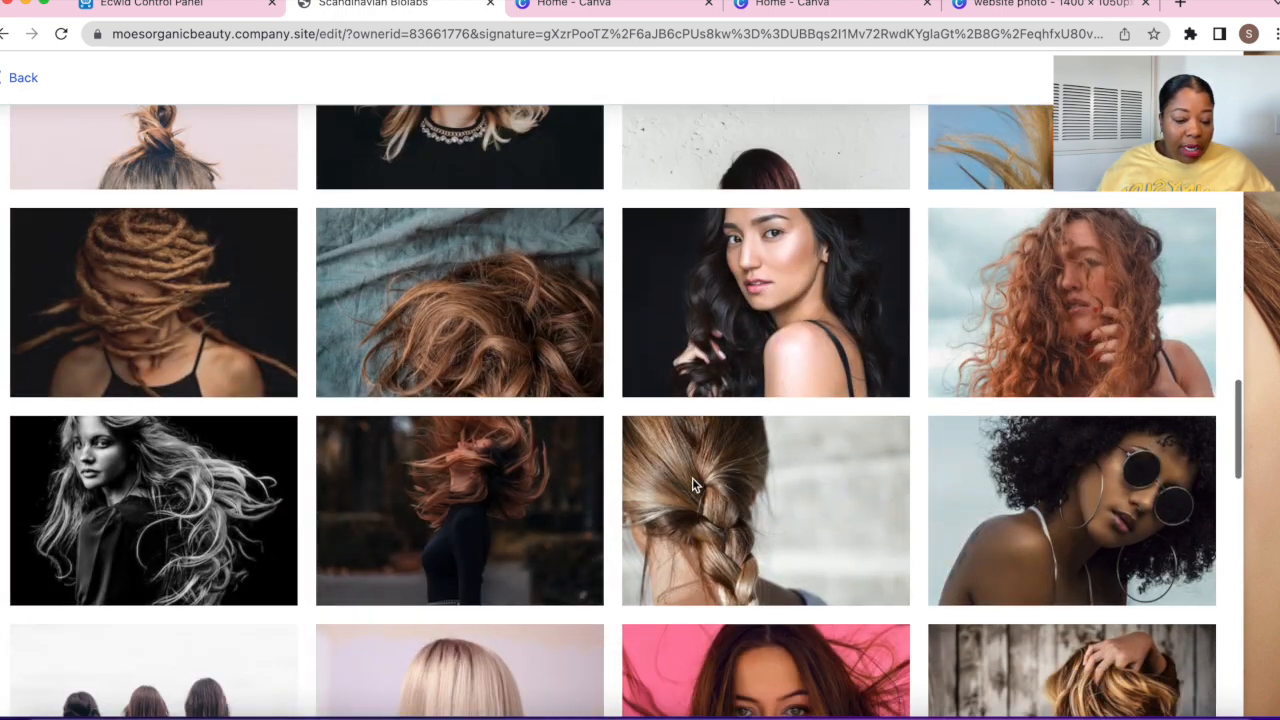
{"action": "scroll", "coordinate": [692, 484], "scroll_direction": "down", "scroll_amount": 12}
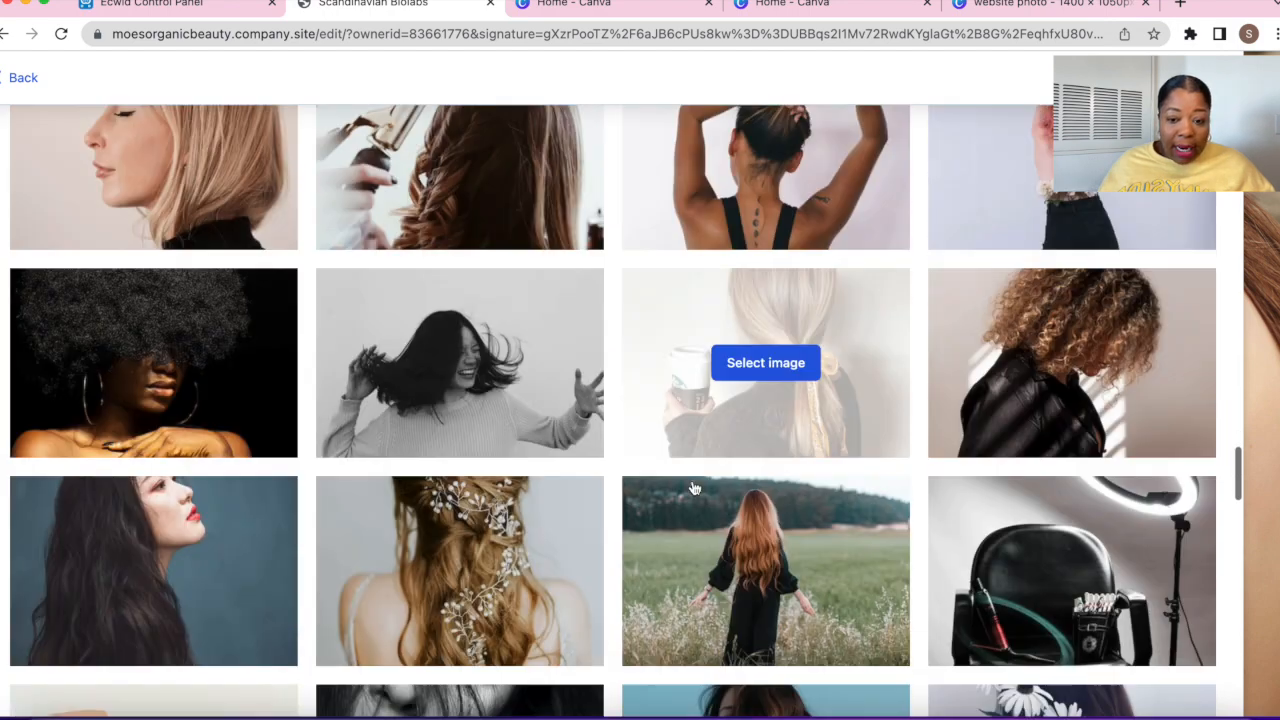
{"action": "scroll", "coordinate": [694, 487], "scroll_direction": "down", "scroll_amount": 3}
{"action": "scroll", "coordinate": [694, 487], "scroll_direction": "up", "scroll_amount": 2}
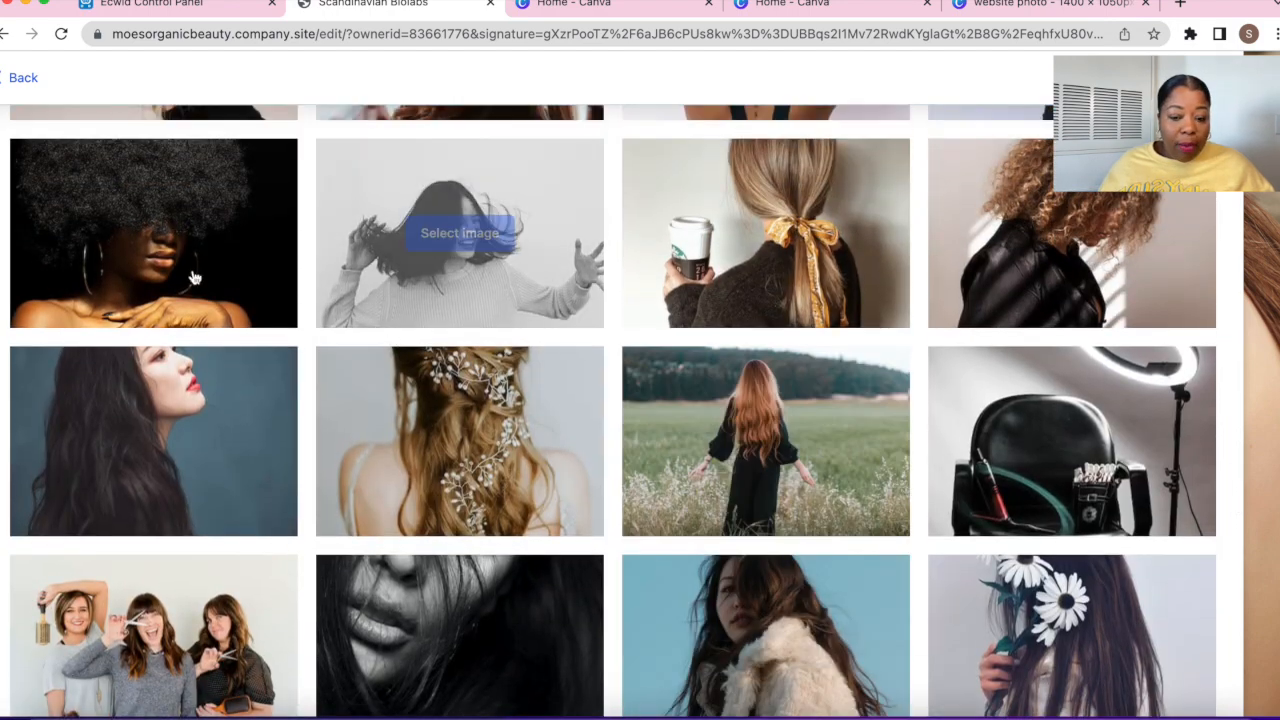
{"action": "mouse_move", "coordinate": [165, 323]}
{"action": "left_click", "coordinate": [191, 237]}
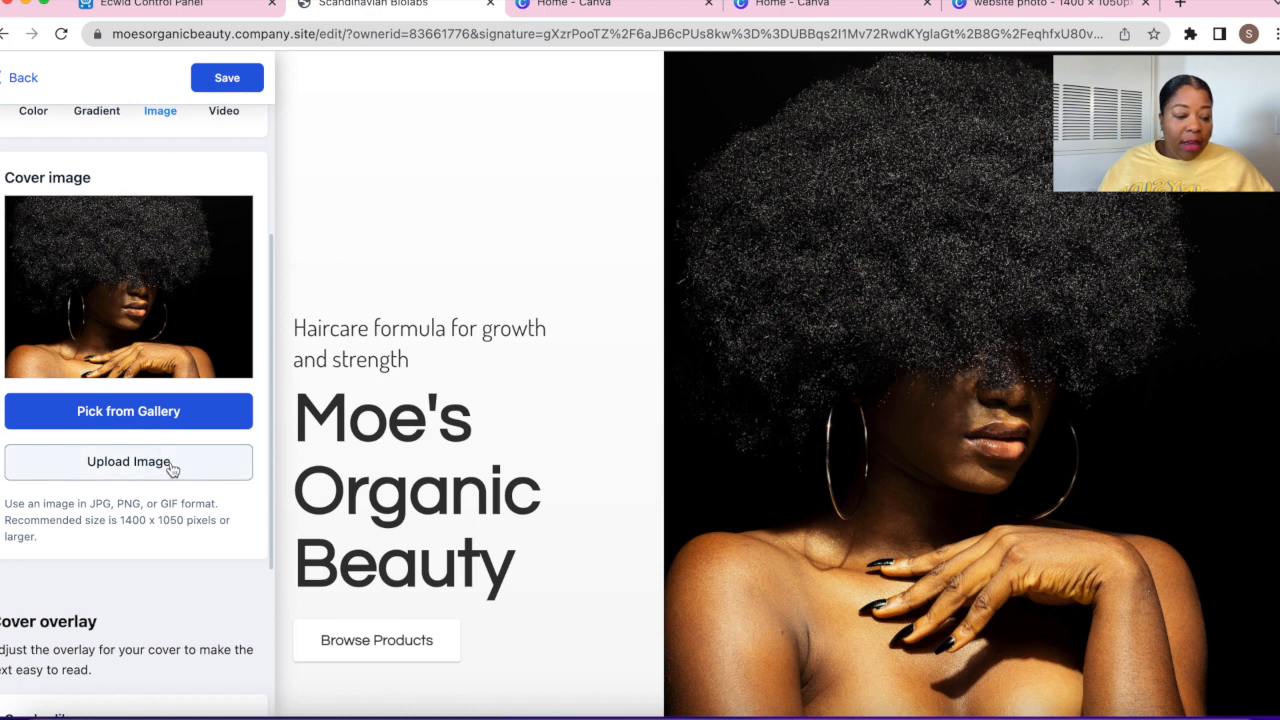
Save the afro-photo cover and go back to the list of site sections
{"action": "left_click", "coordinate": [218, 87]}
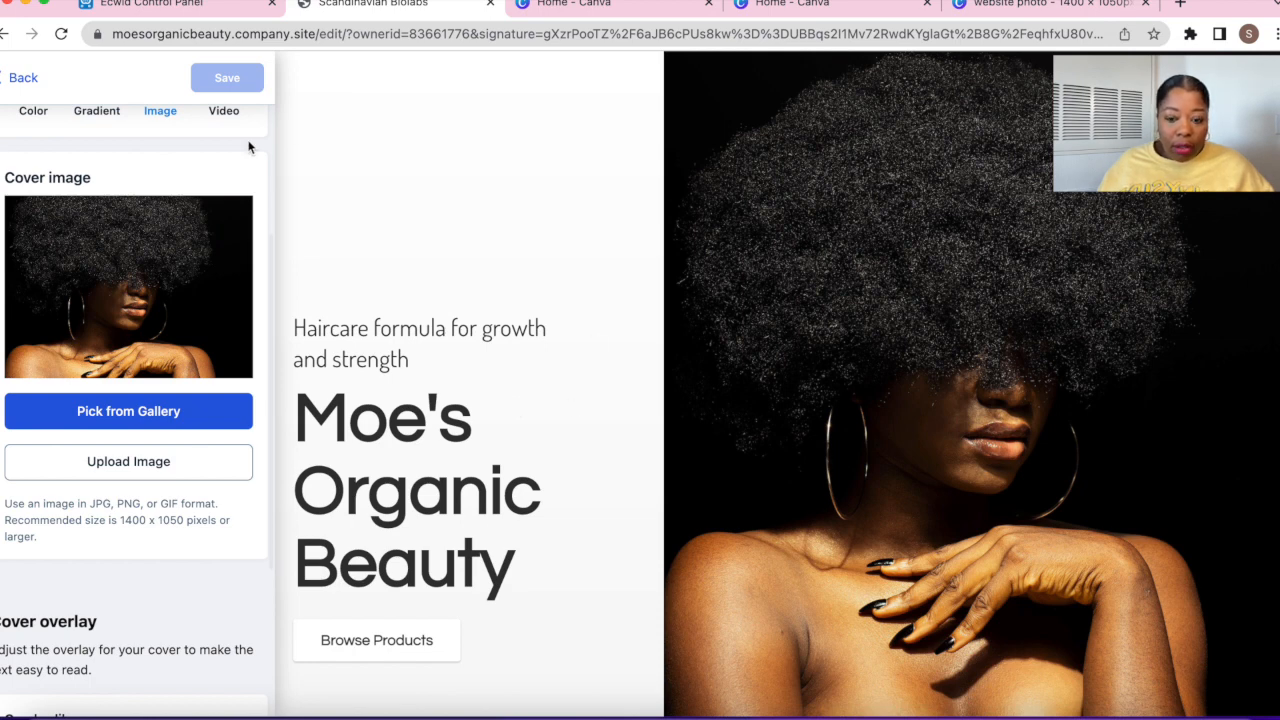
{"action": "left_click", "coordinate": [19, 80]}
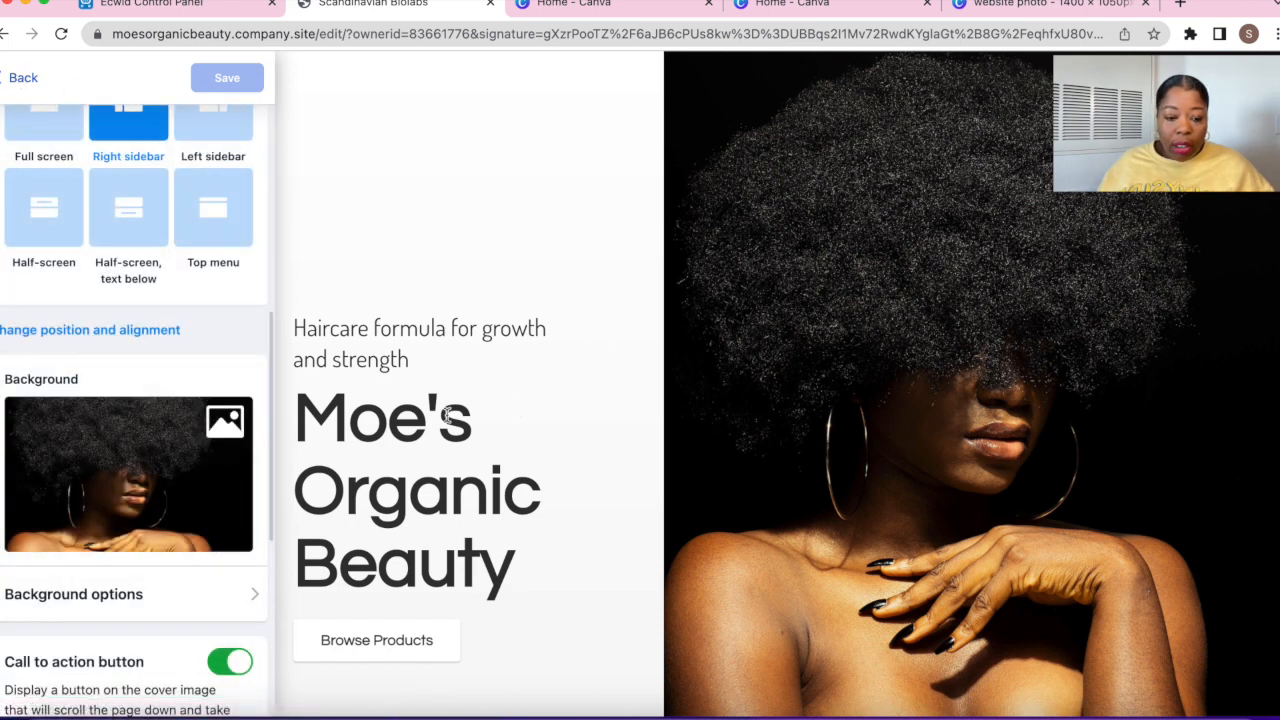
{"action": "scroll", "coordinate": [205, 440], "scroll_direction": "down", "scroll_amount": 1}
{"action": "scroll", "coordinate": [205, 440], "scroll_direction": "up", "scroll_amount": 3}
{"action": "scroll", "coordinate": [205, 440], "scroll_direction": "up", "scroll_amount": 4}
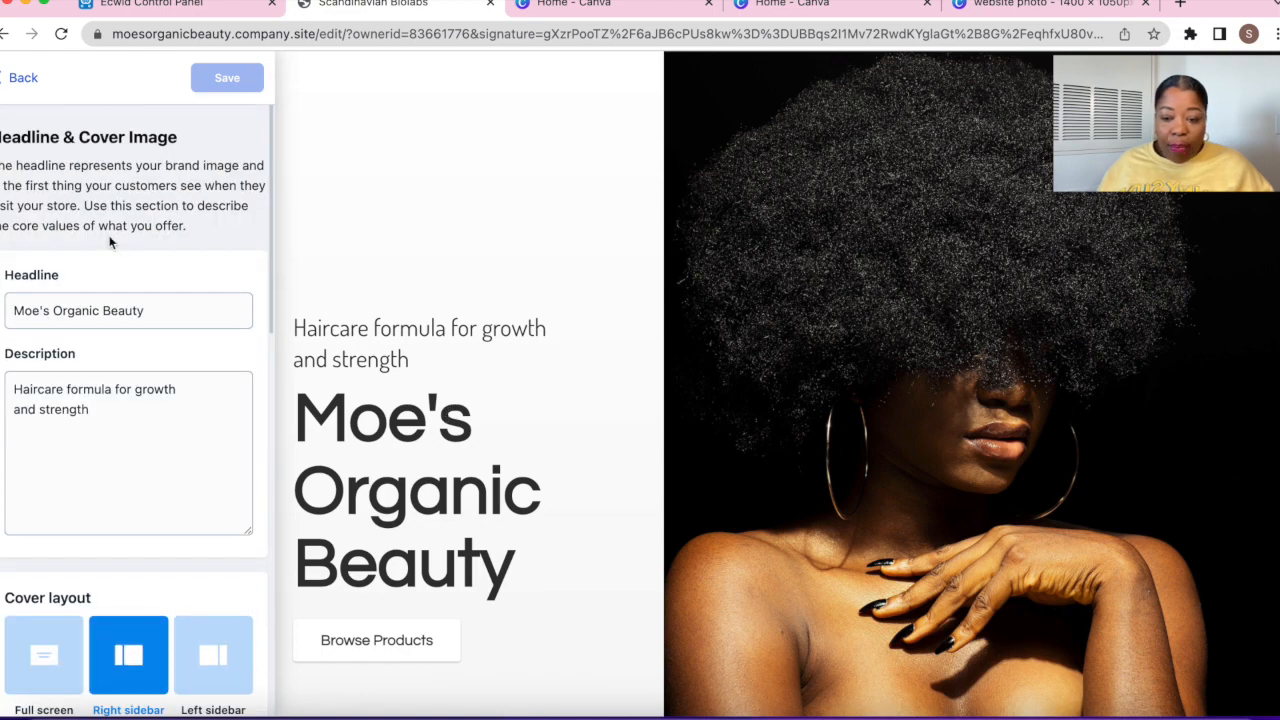
{"action": "scroll", "coordinate": [134, 434], "scroll_direction": "down", "scroll_amount": 10}
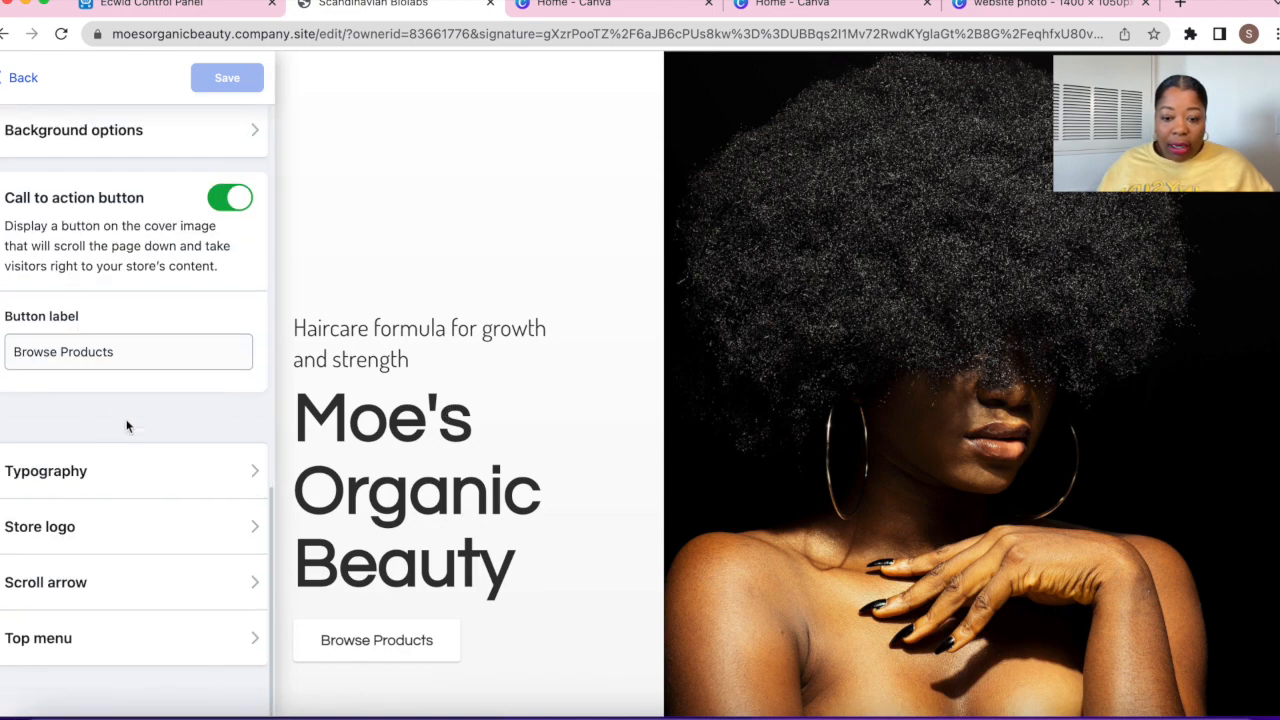
{"action": "scroll", "coordinate": [178, 363], "scroll_direction": "up", "scroll_amount": 10}
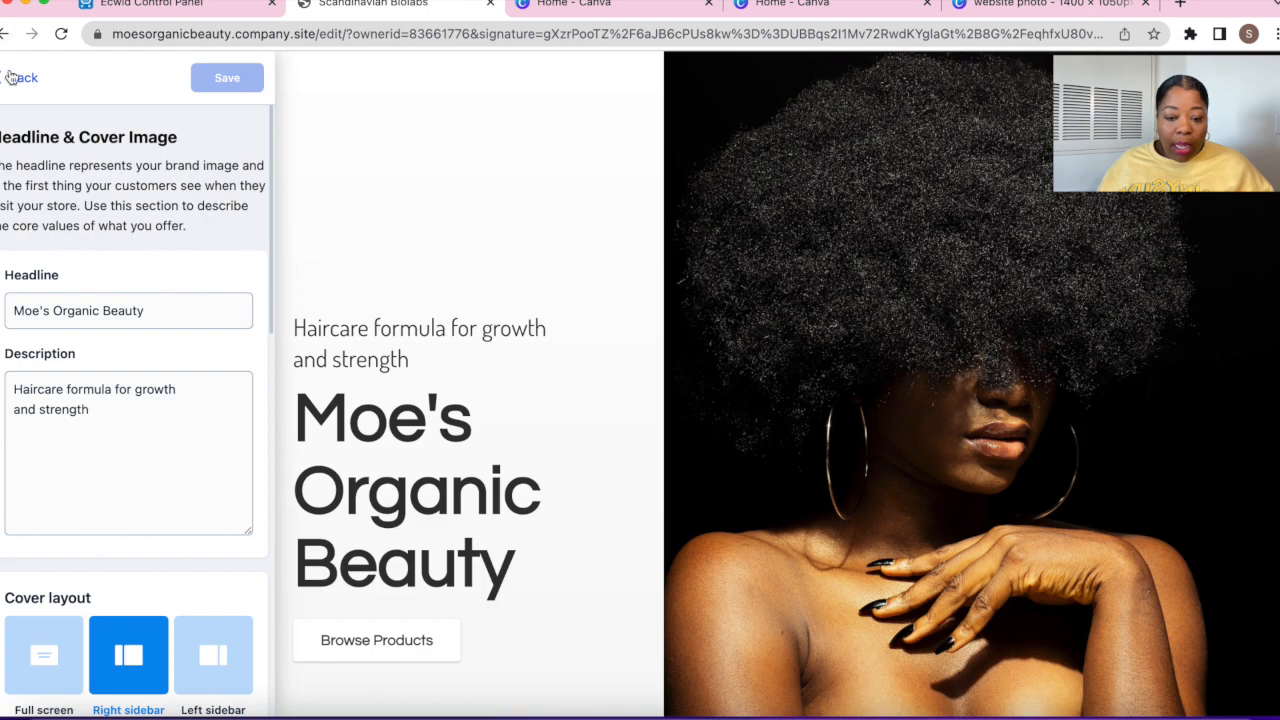
{"action": "left_click", "coordinate": [18, 77]}
{"action": "scroll", "coordinate": [230, 425], "scroll_direction": "down", "scroll_amount": 3}
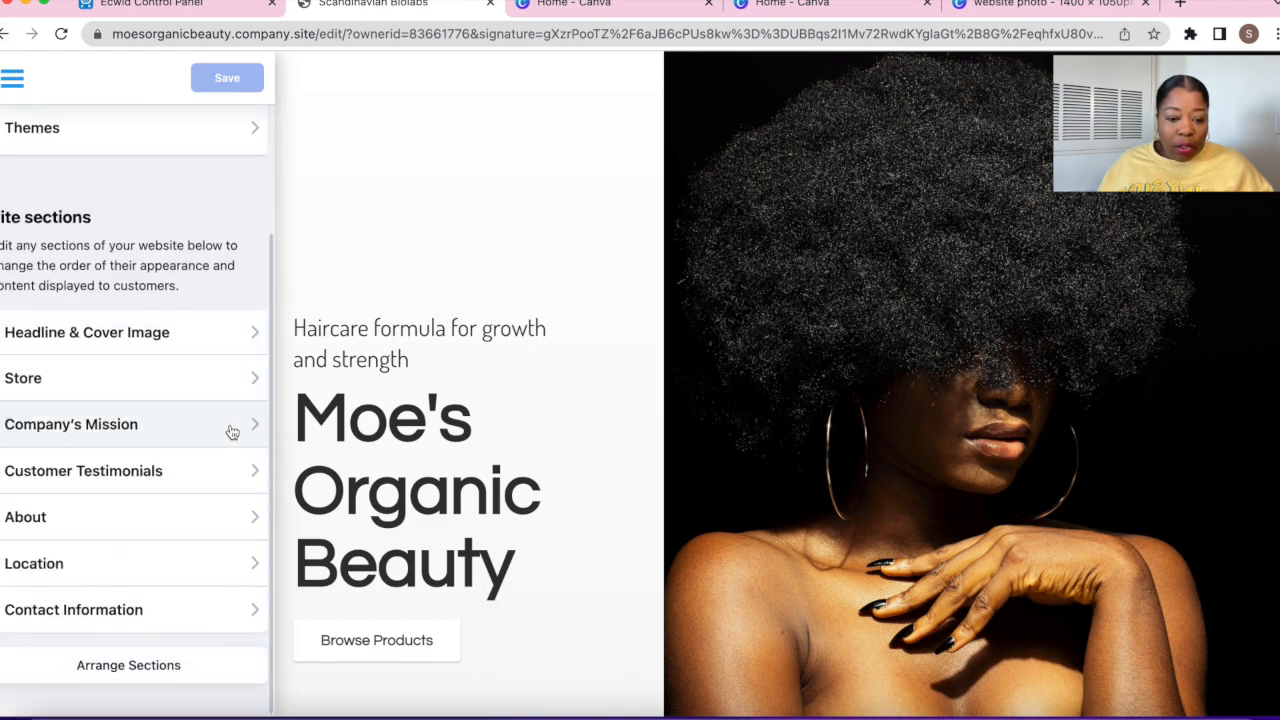
{"action": "left_click", "coordinate": [163, 383]}
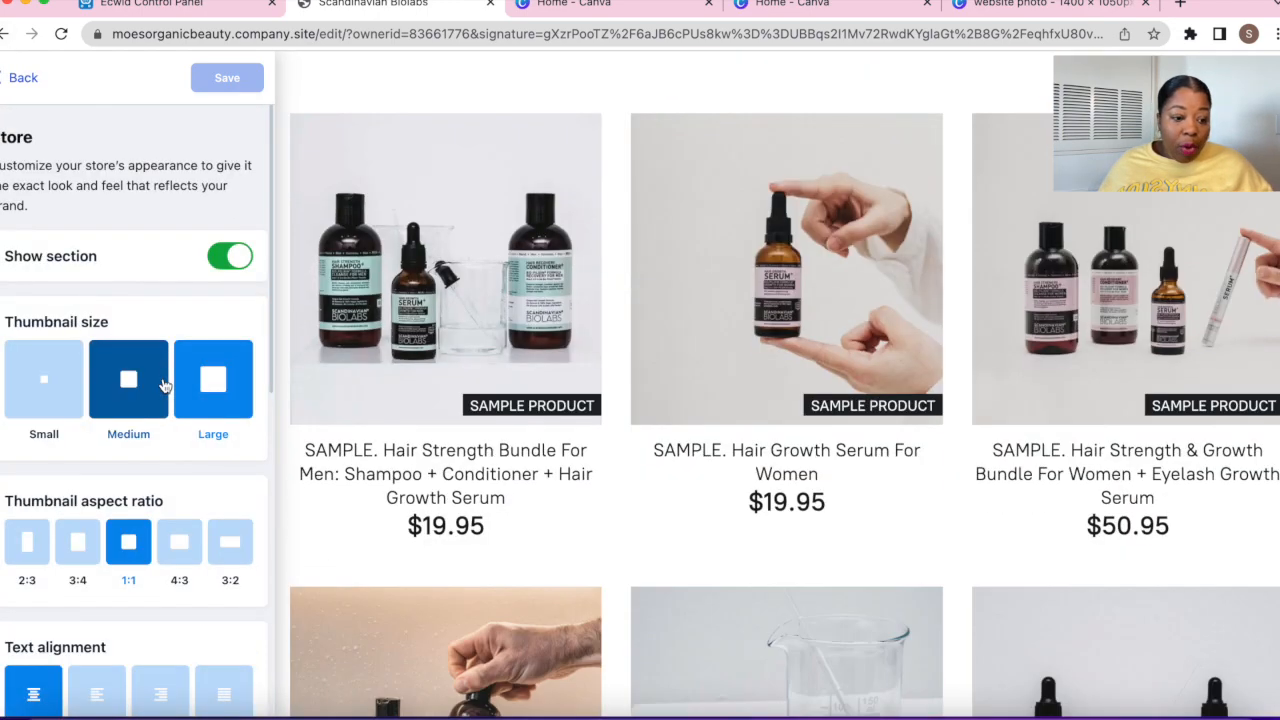
{"action": "left_click", "coordinate": [213, 380]}
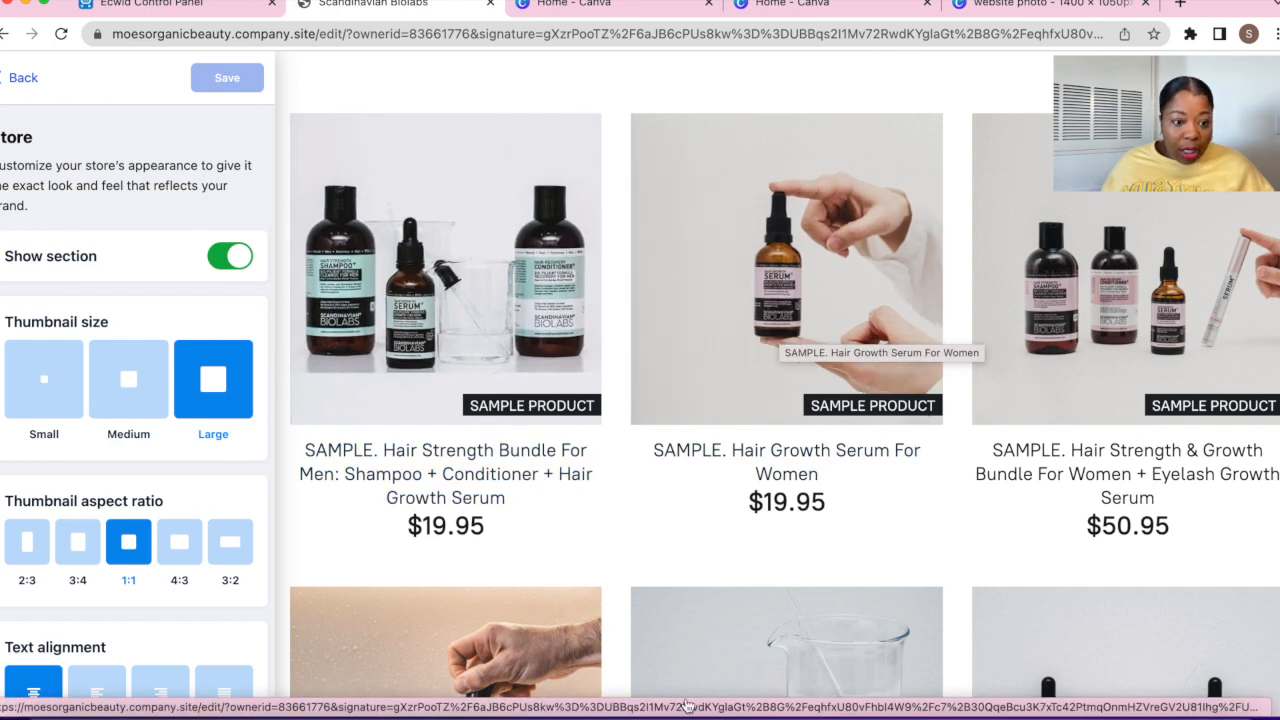
{"action": "left_click", "coordinate": [55, 366]}
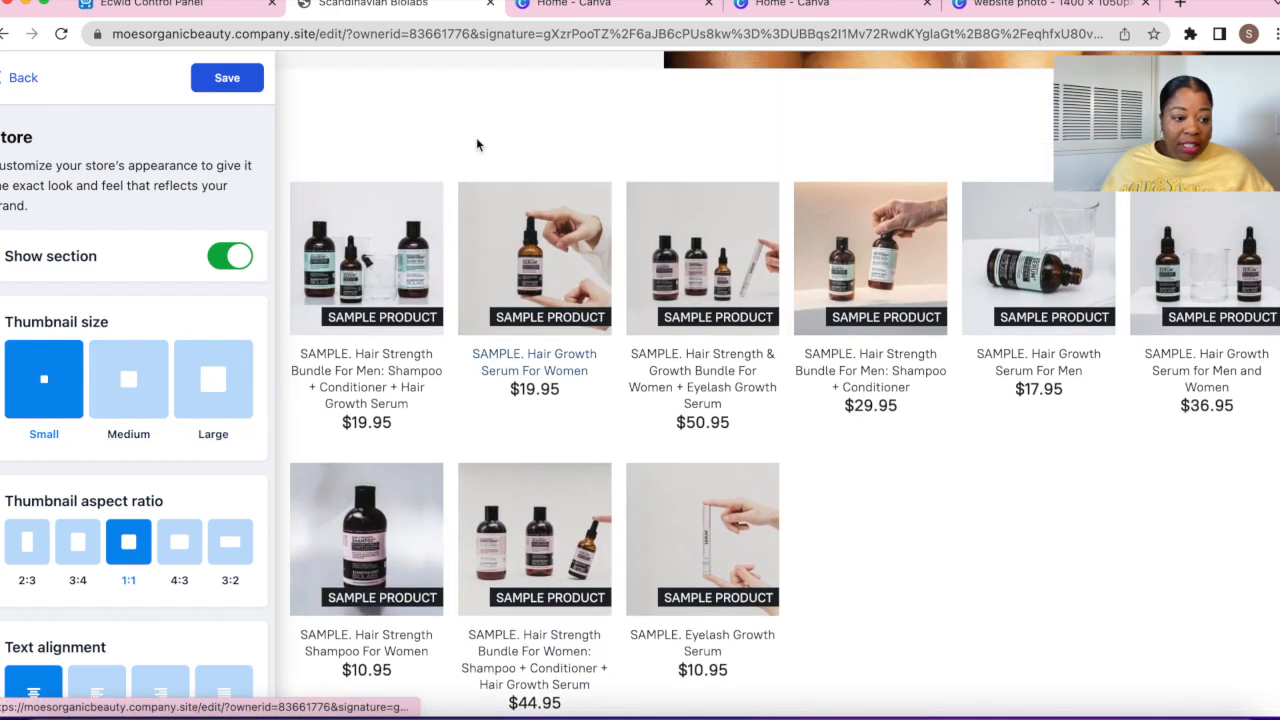
{"action": "left_click", "coordinate": [132, 385]}
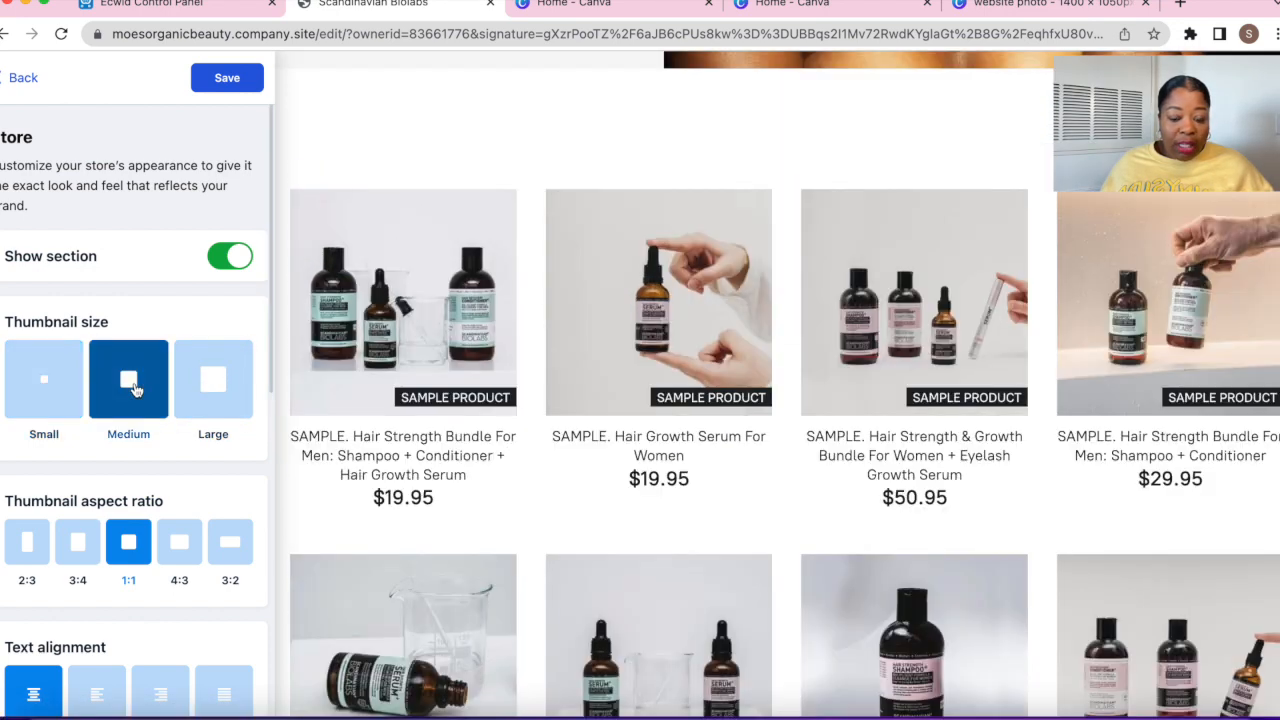
{"action": "left_click", "coordinate": [212, 397]}
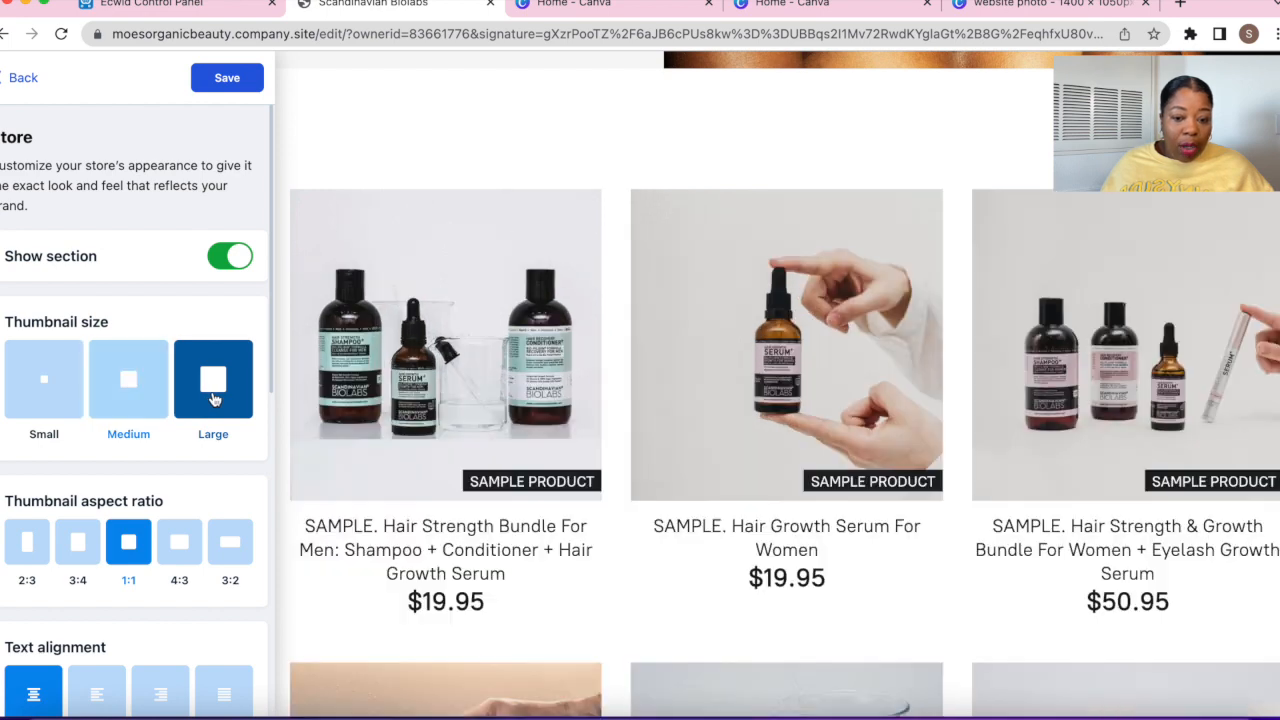
{"action": "scroll", "coordinate": [566, 434], "scroll_direction": "down", "scroll_amount": 4}
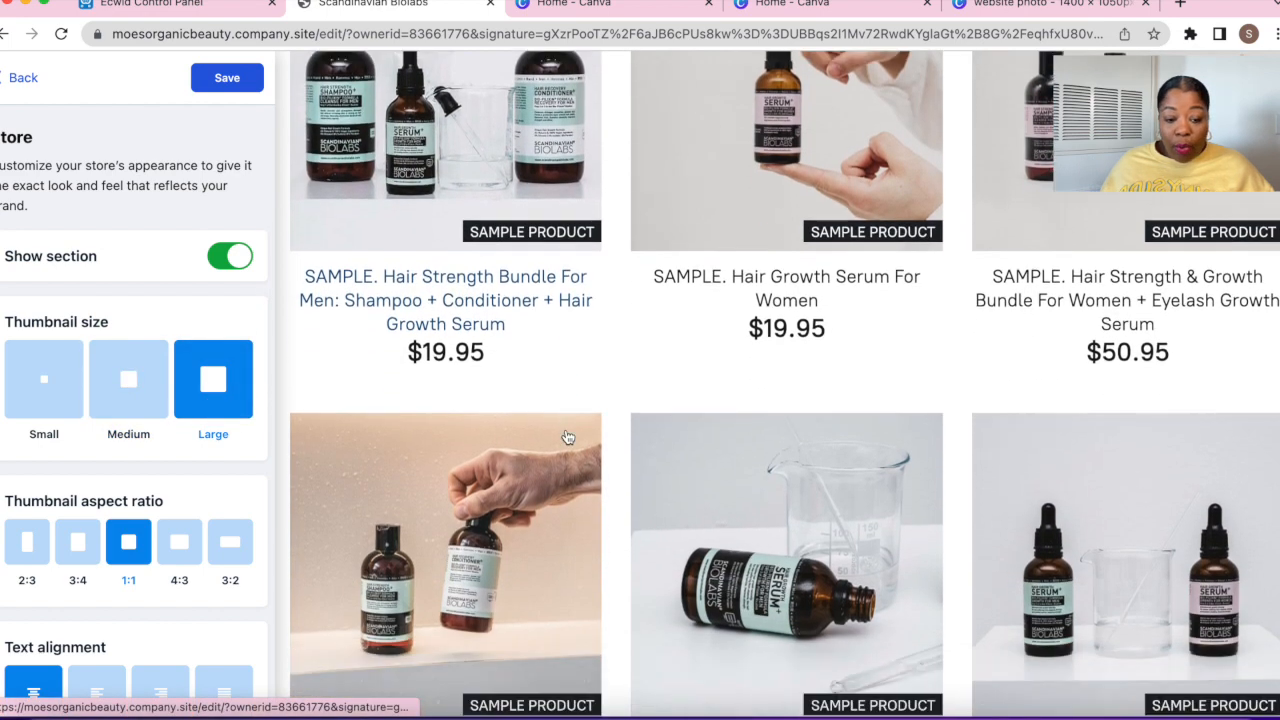
{"action": "scroll", "coordinate": [566, 434], "scroll_direction": "down", "scroll_amount": 1}
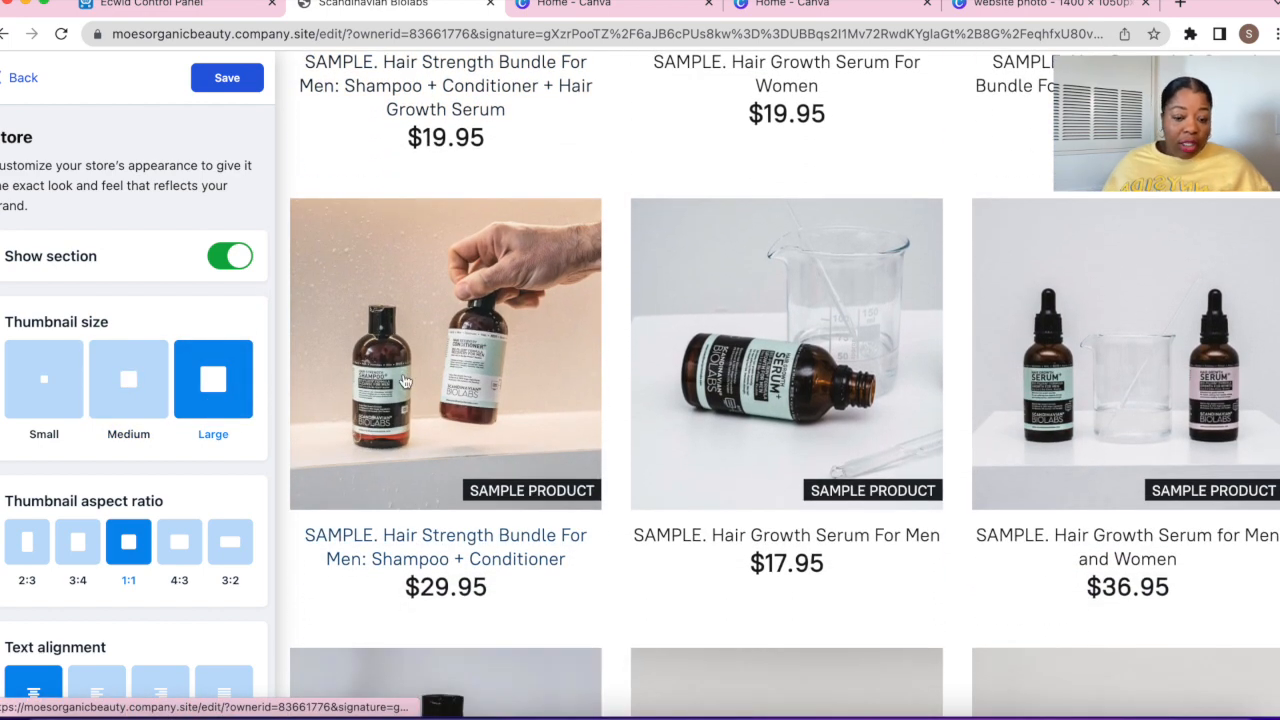
{"action": "scroll", "coordinate": [405, 381], "scroll_direction": "down", "scroll_amount": 1}
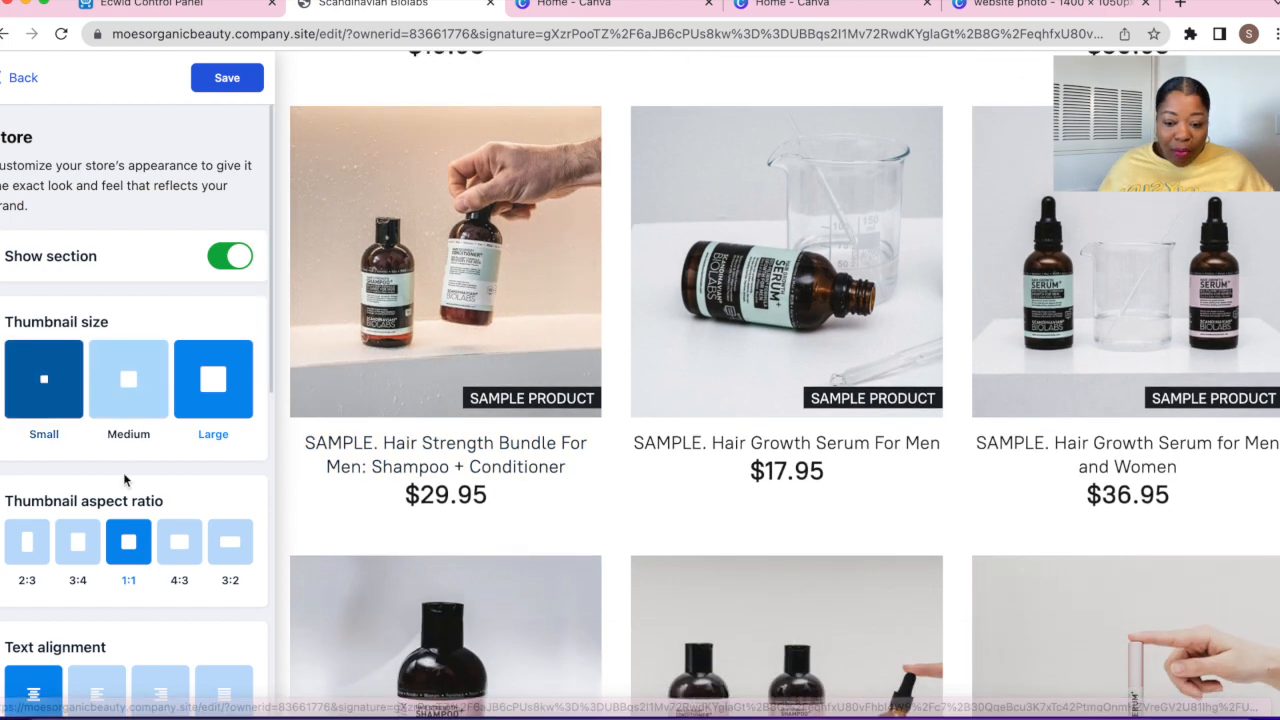
{"action": "scroll", "coordinate": [124, 473], "scroll_direction": "down", "scroll_amount": 3}
{"action": "scroll", "coordinate": [124, 473], "scroll_direction": "down", "scroll_amount": 1}
{"action": "scroll", "coordinate": [121, 428], "scroll_direction": "up", "scroll_amount": 1}
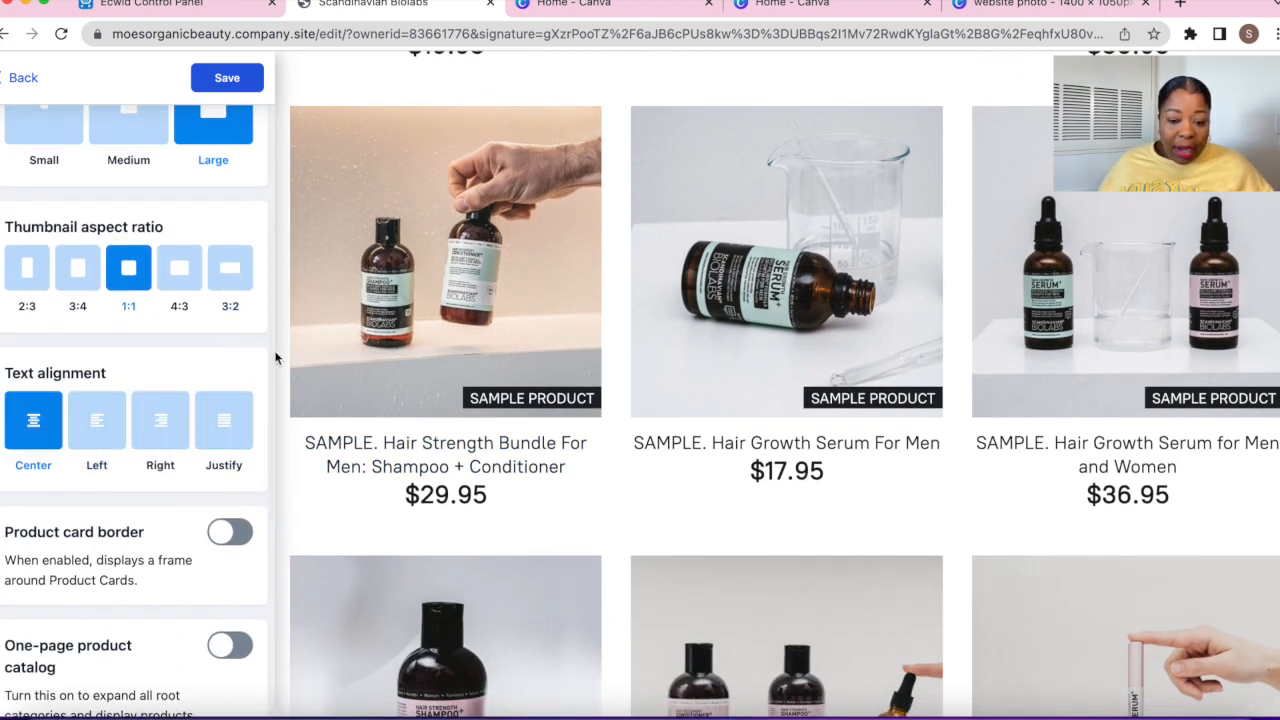
Try 2:3 and 3:4 thumbnail aspect ratios, then return product thumbnails to square 1:1
{"action": "left_click", "coordinate": [35, 279]}
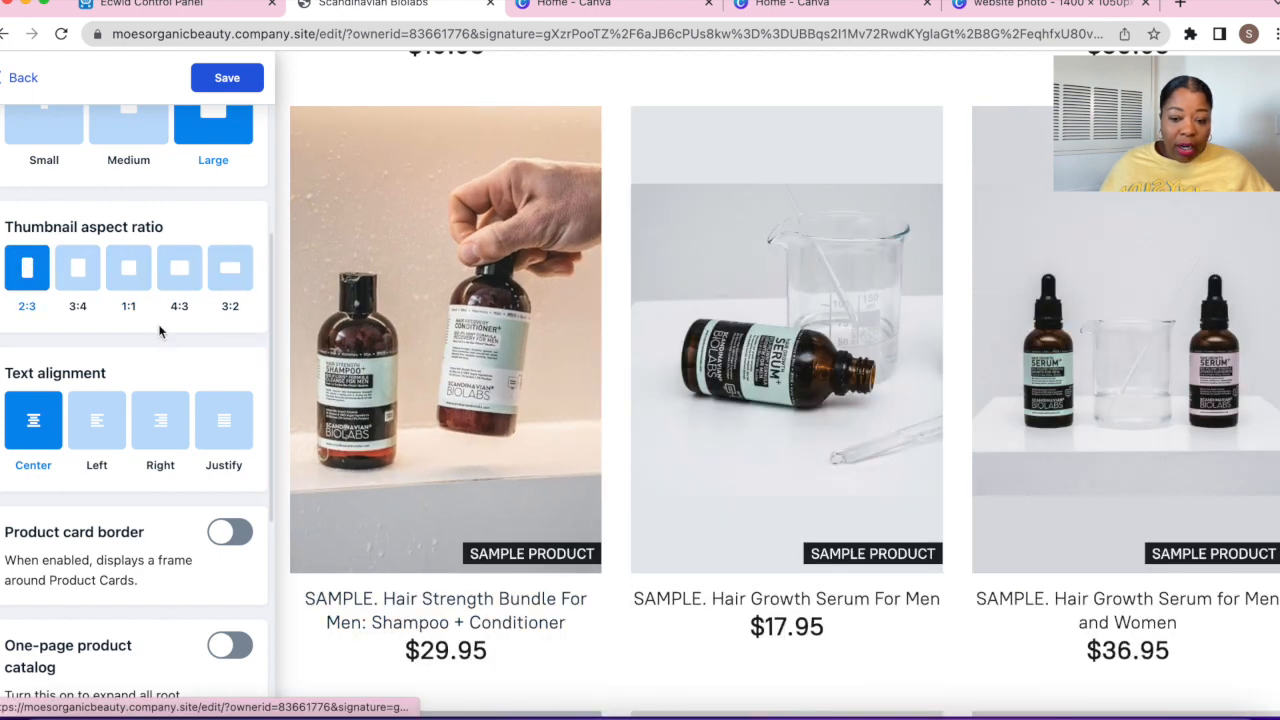
{"action": "left_click", "coordinate": [84, 270]}
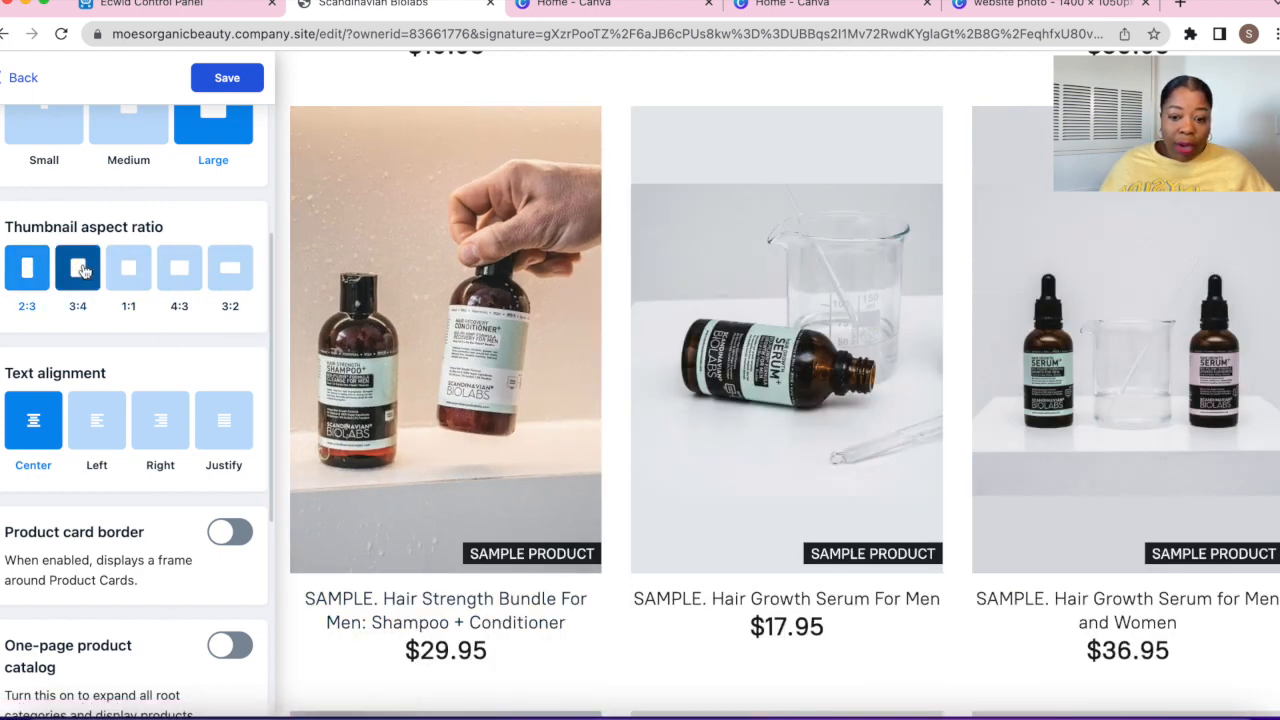
{"action": "left_click", "coordinate": [135, 273]}
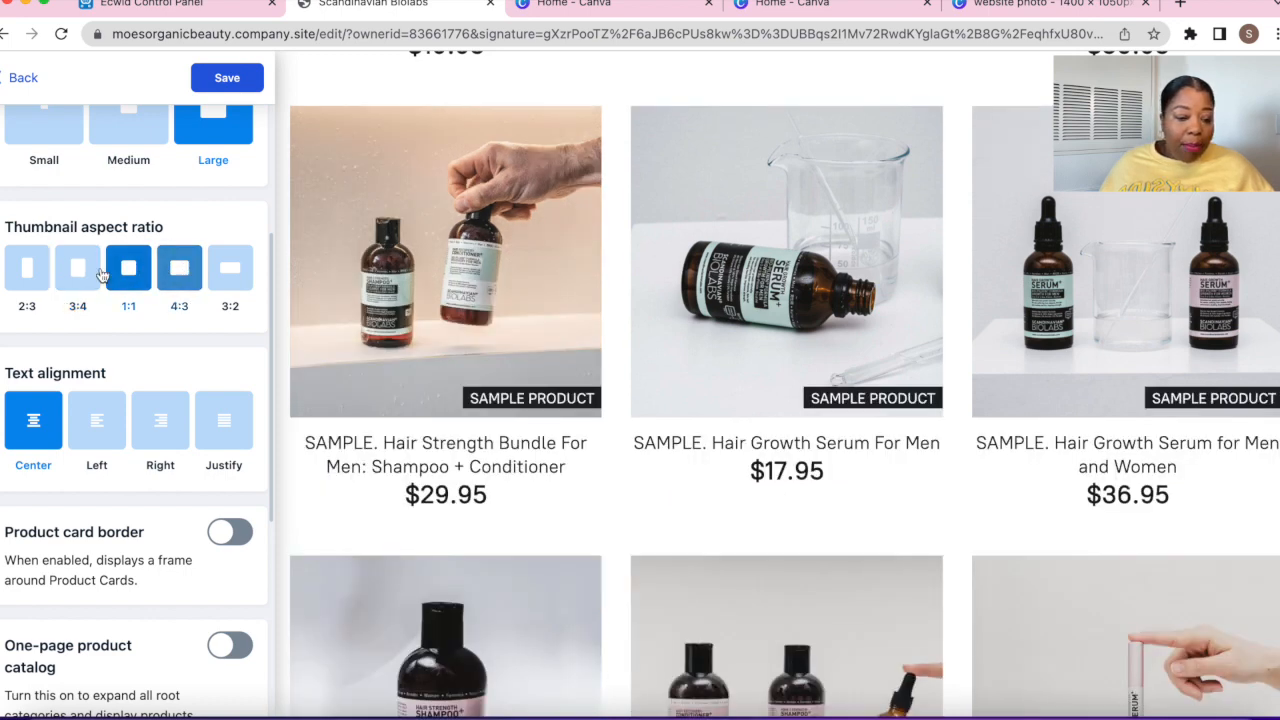
{"action": "scroll", "coordinate": [525, 288], "scroll_direction": "down", "scroll_amount": 1}
{"action": "scroll", "coordinate": [203, 510], "scroll_direction": "down", "scroll_amount": 3}
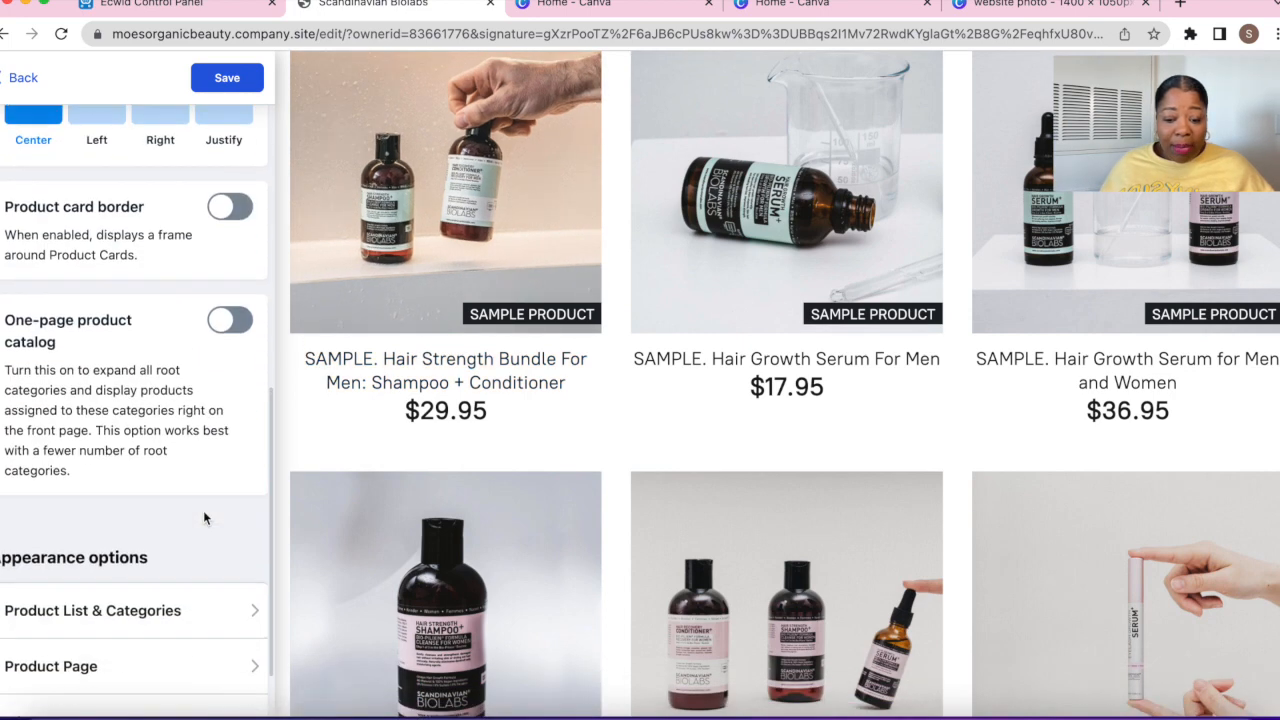
{"action": "scroll", "coordinate": [203, 510], "scroll_direction": "up", "scroll_amount": 4}
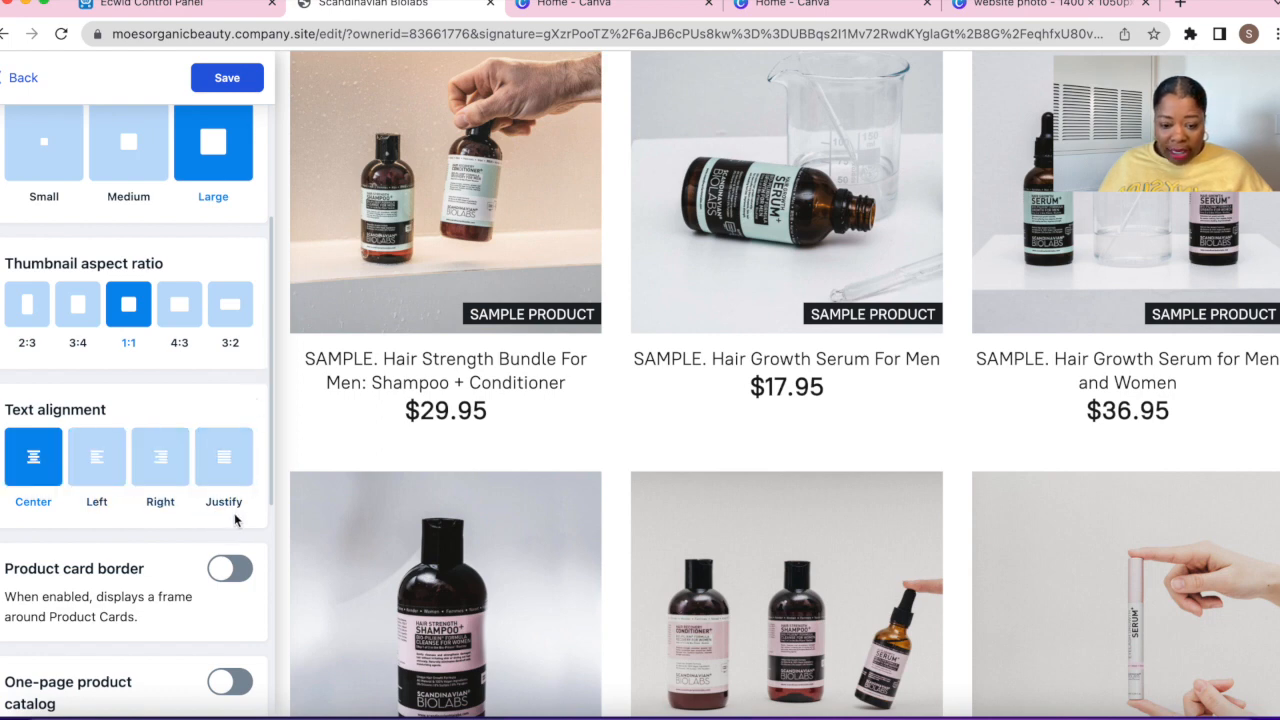
{"action": "scroll", "coordinate": [235, 512], "scroll_direction": "down", "scroll_amount": 5}
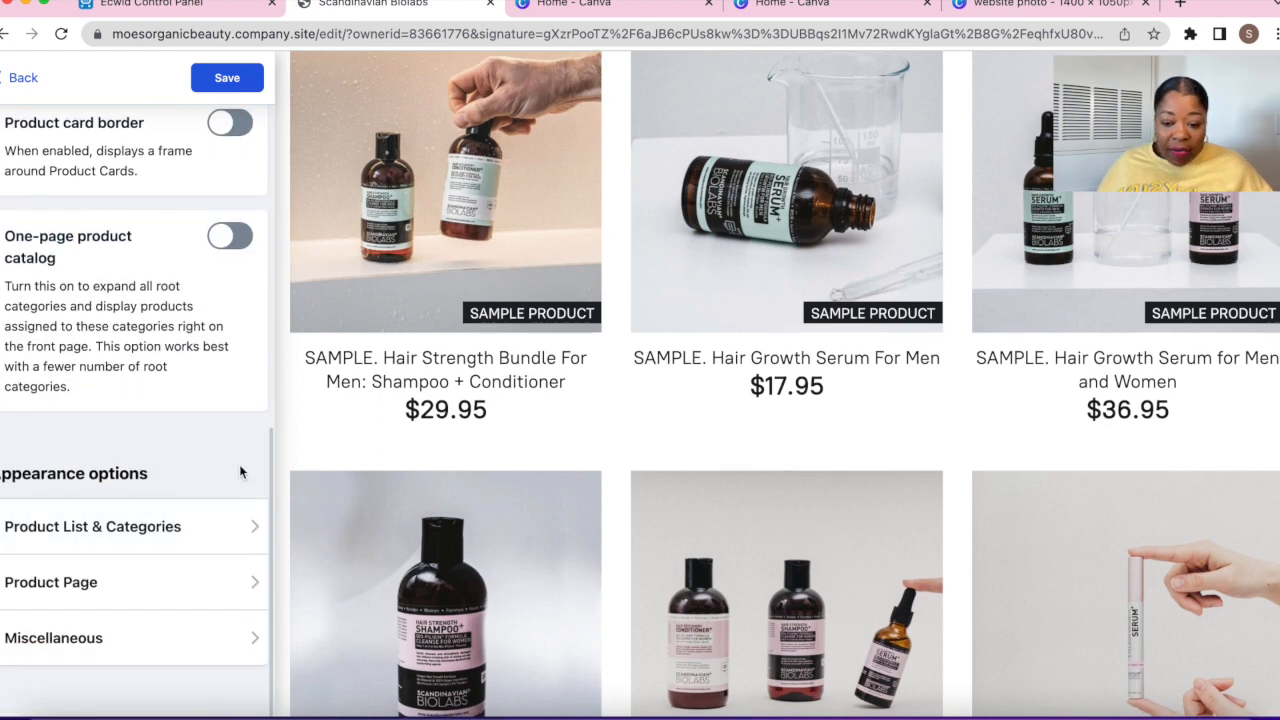
Review the Product List & Categories settings and save the store design changes
{"action": "left_click", "coordinate": [204, 540]}
{"action": "scroll", "coordinate": [204, 540], "scroll_direction": "down", "scroll_amount": 3}
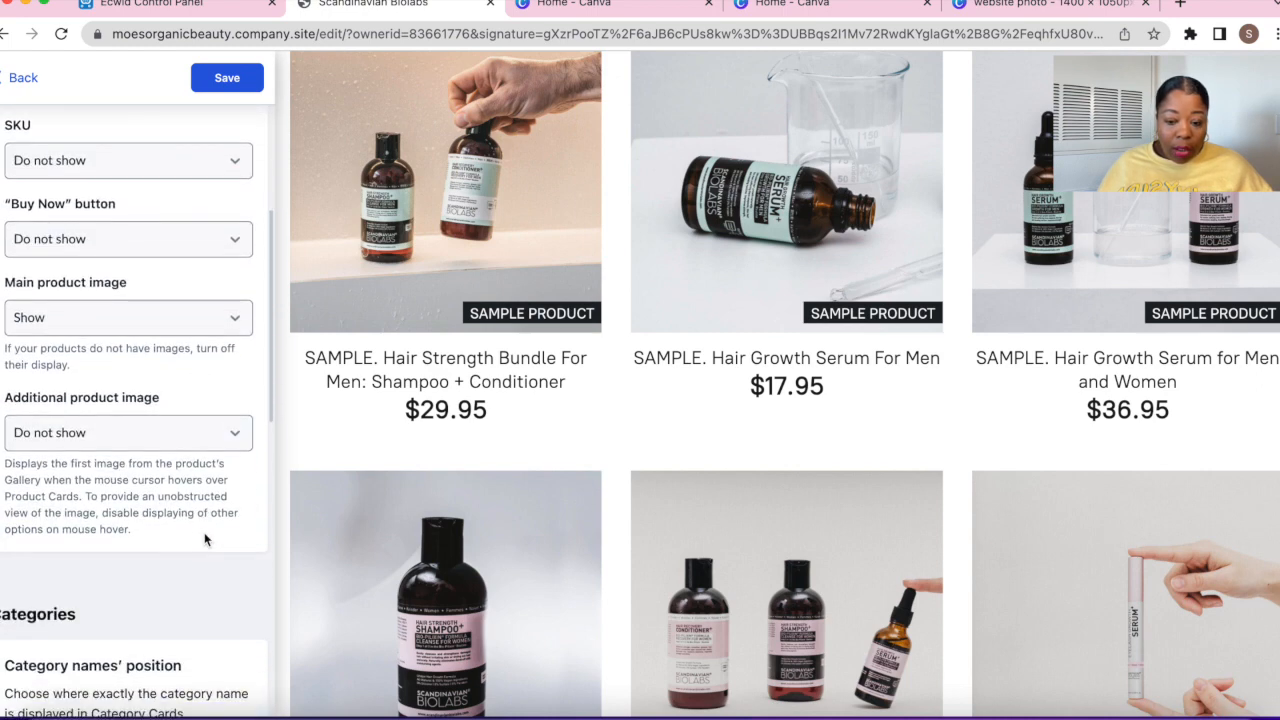
{"action": "scroll", "coordinate": [204, 540], "scroll_direction": "up", "scroll_amount": 2}
{"action": "scroll", "coordinate": [204, 532], "scroll_direction": "down", "scroll_amount": 6}
{"action": "scroll", "coordinate": [538, 555], "scroll_direction": "down", "scroll_amount": 5}
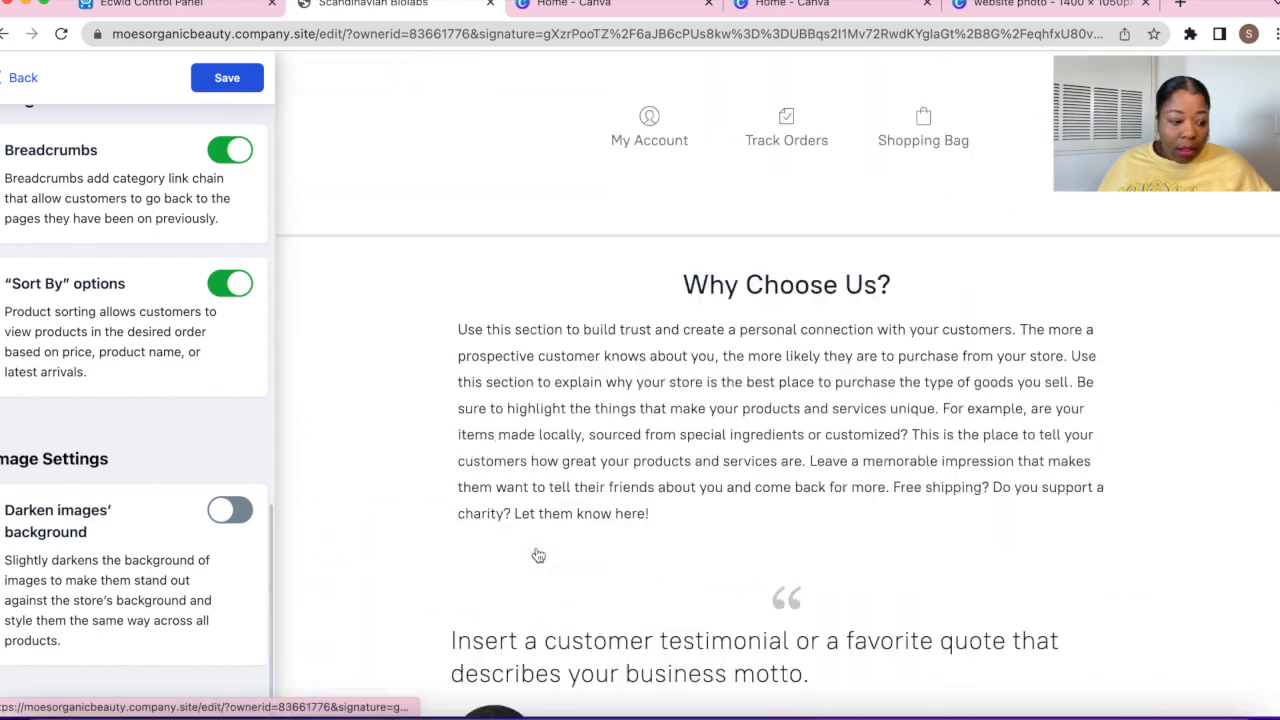
{"action": "scroll", "coordinate": [537, 552], "scroll_direction": "up", "scroll_amount": 3}
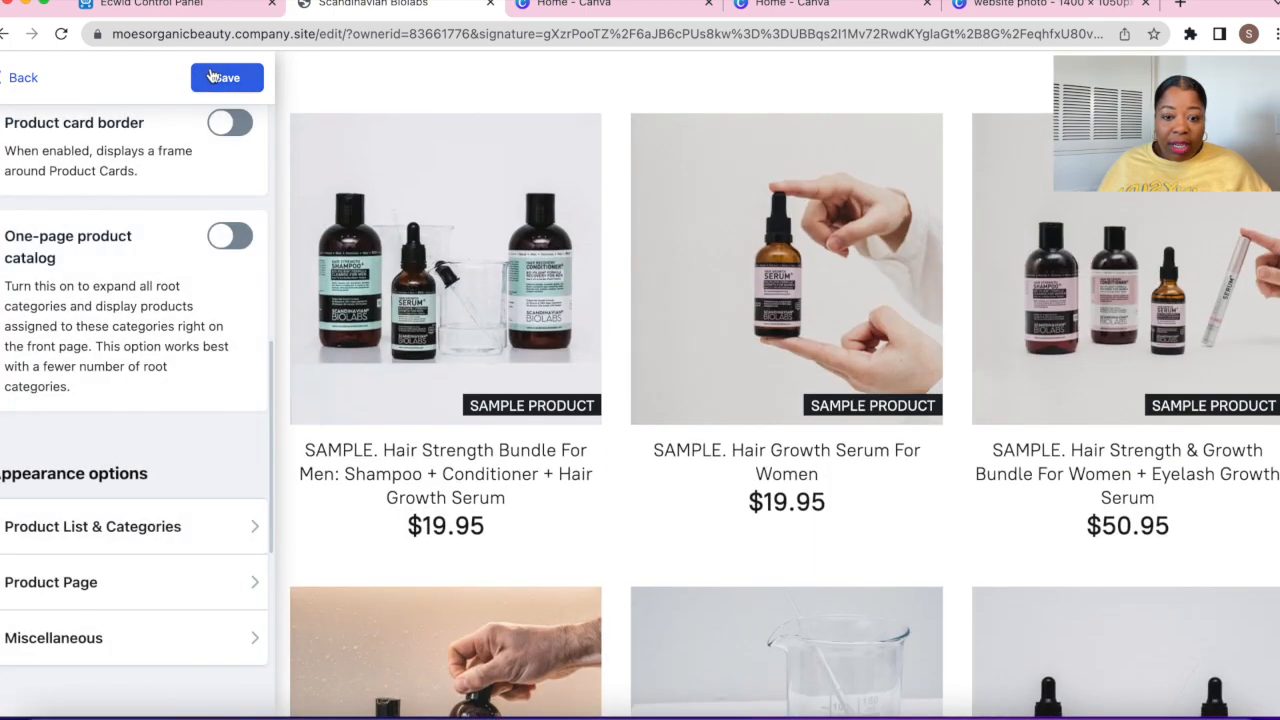
{"action": "left_click", "coordinate": [214, 78]}
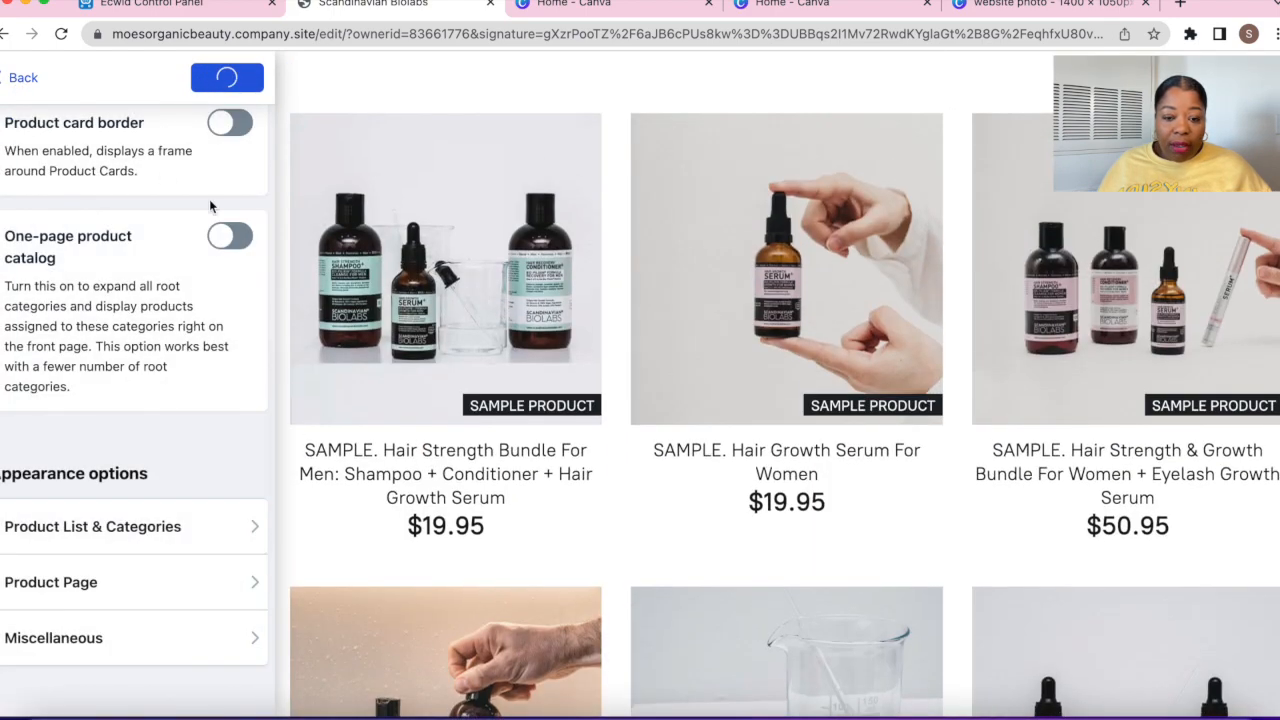
{"action": "left_click", "coordinate": [3, 78]}
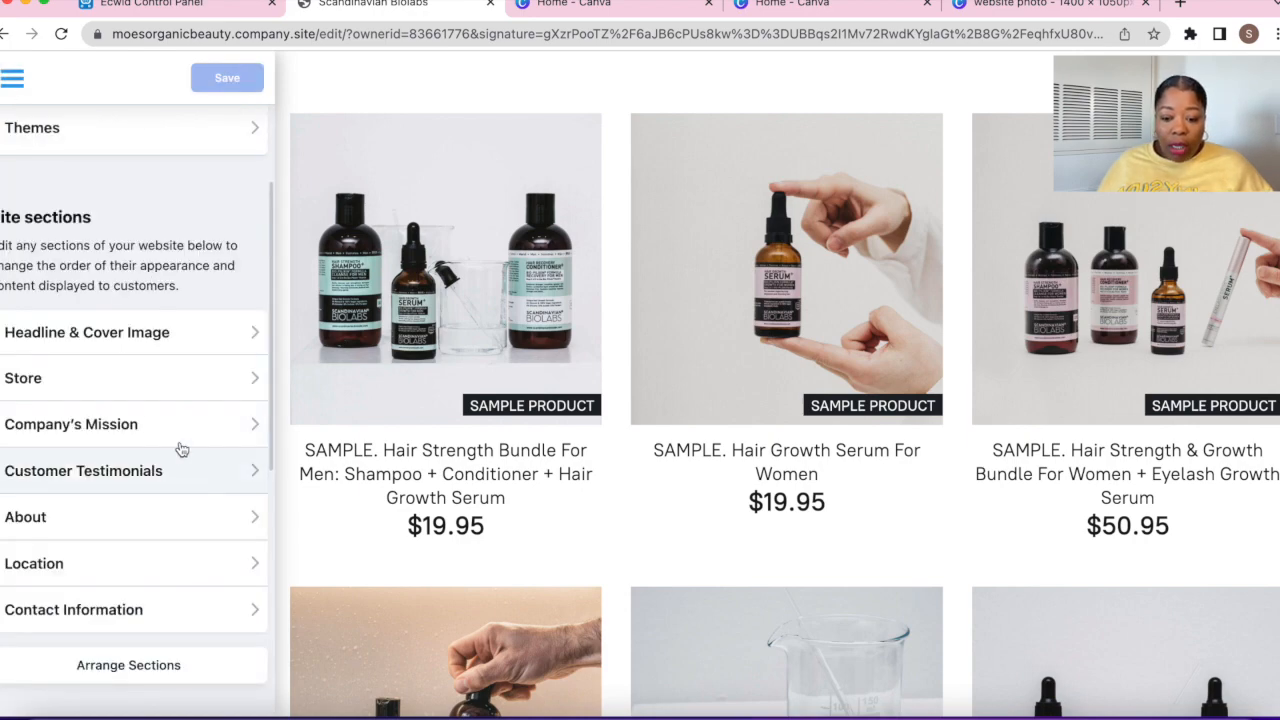
{"action": "left_click", "coordinate": [177, 435]}
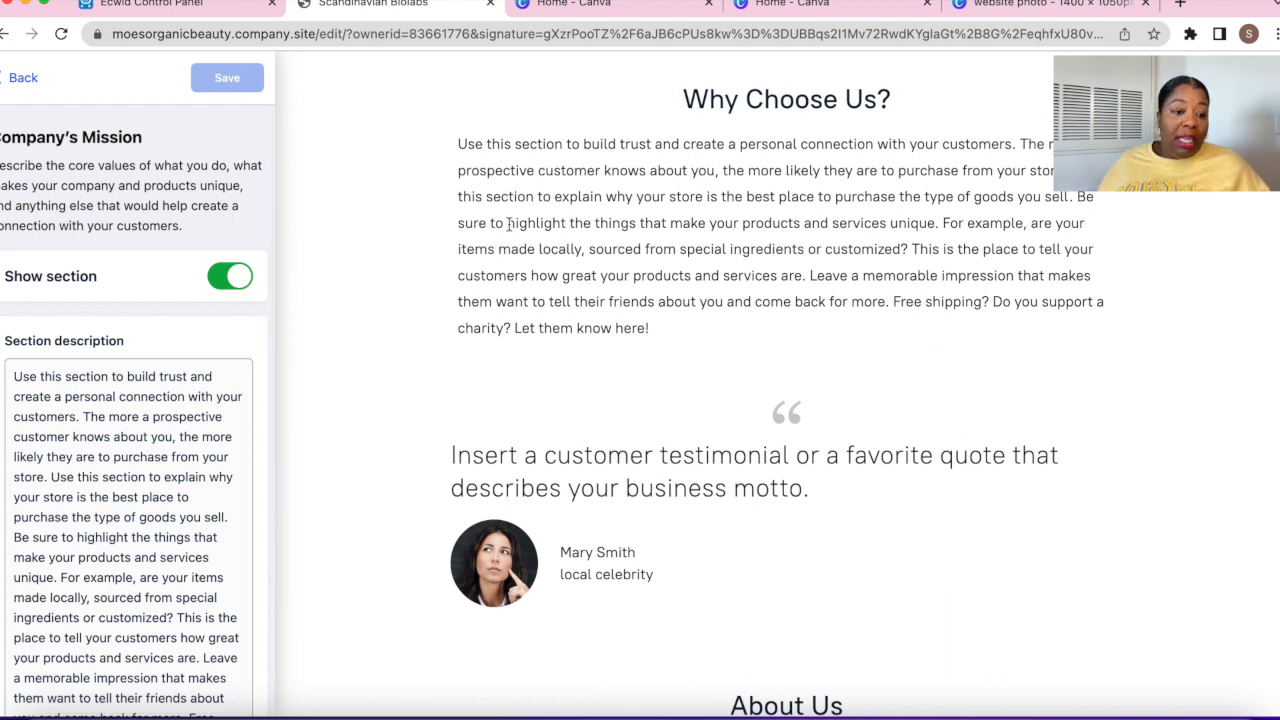
{"action": "scroll", "coordinate": [100, 410], "scroll_direction": "down", "scroll_amount": 2}
{"action": "left_click_drag", "start_coordinate": [14, 207], "coordinate": [194, 607]}
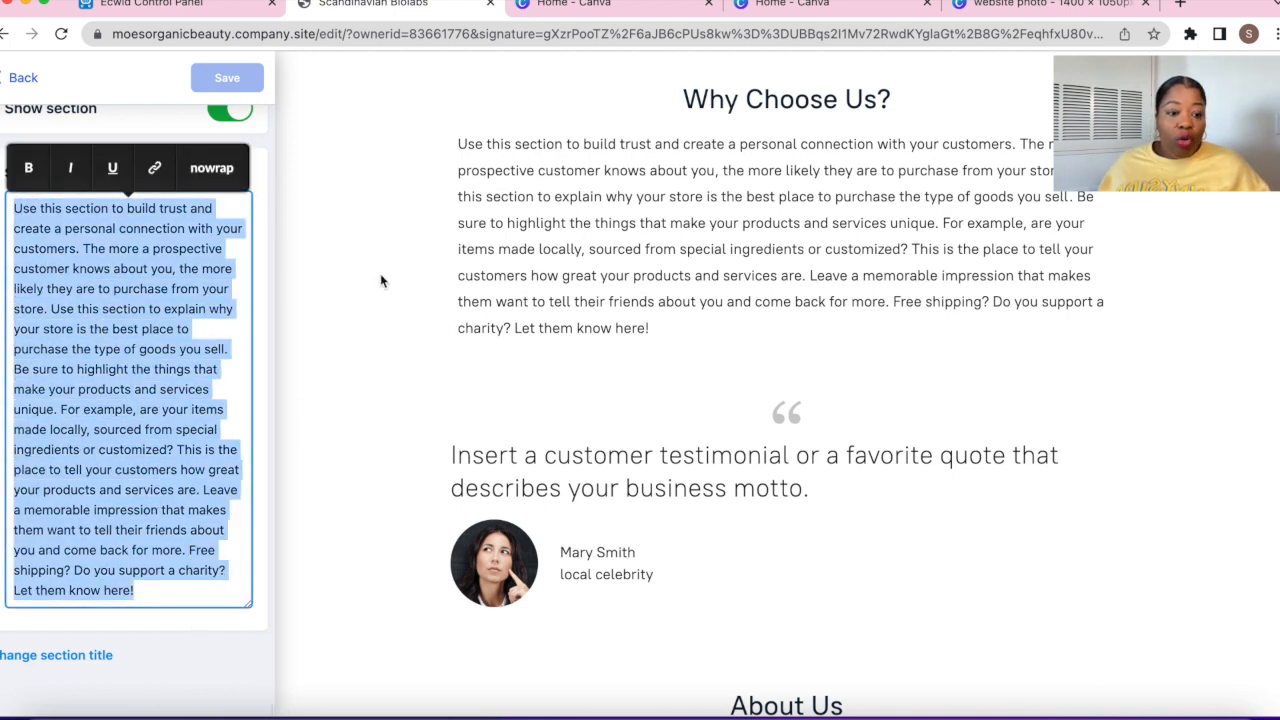
{"action": "left_click", "coordinate": [355, 124]}
{"action": "left_click", "coordinate": [23, 86]}
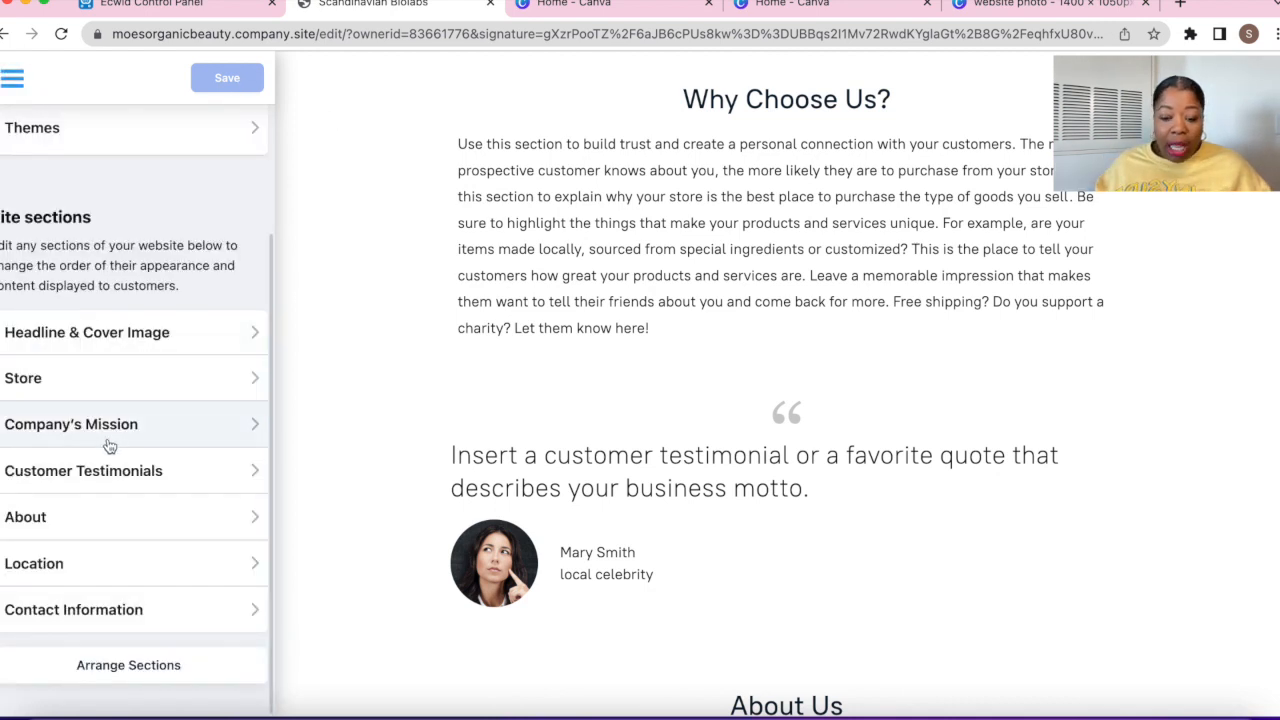
In Customer Testimonials, clear the first sample customer's name and set the caption to California
{"action": "left_click", "coordinate": [140, 468]}
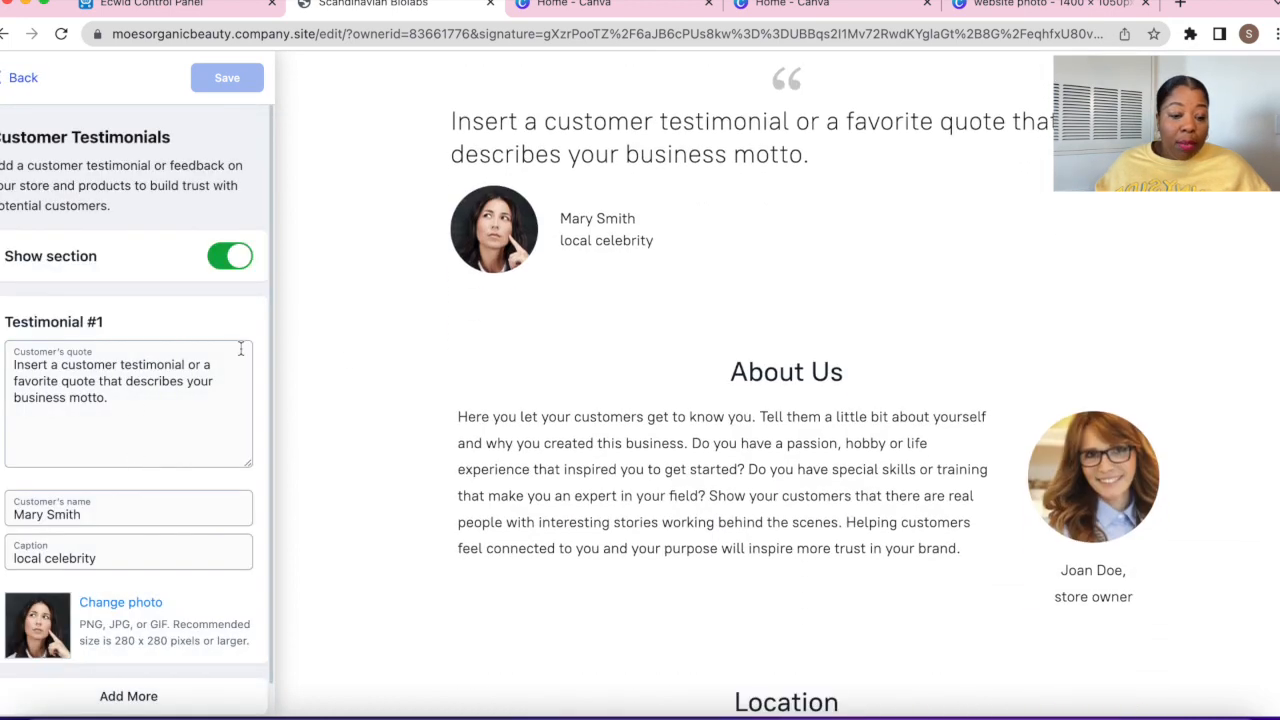
{"action": "scroll", "coordinate": [455, 425], "scroll_direction": "down", "scroll_amount": 2}
{"action": "scroll", "coordinate": [415, 430], "scroll_direction": "down", "scroll_amount": 1}
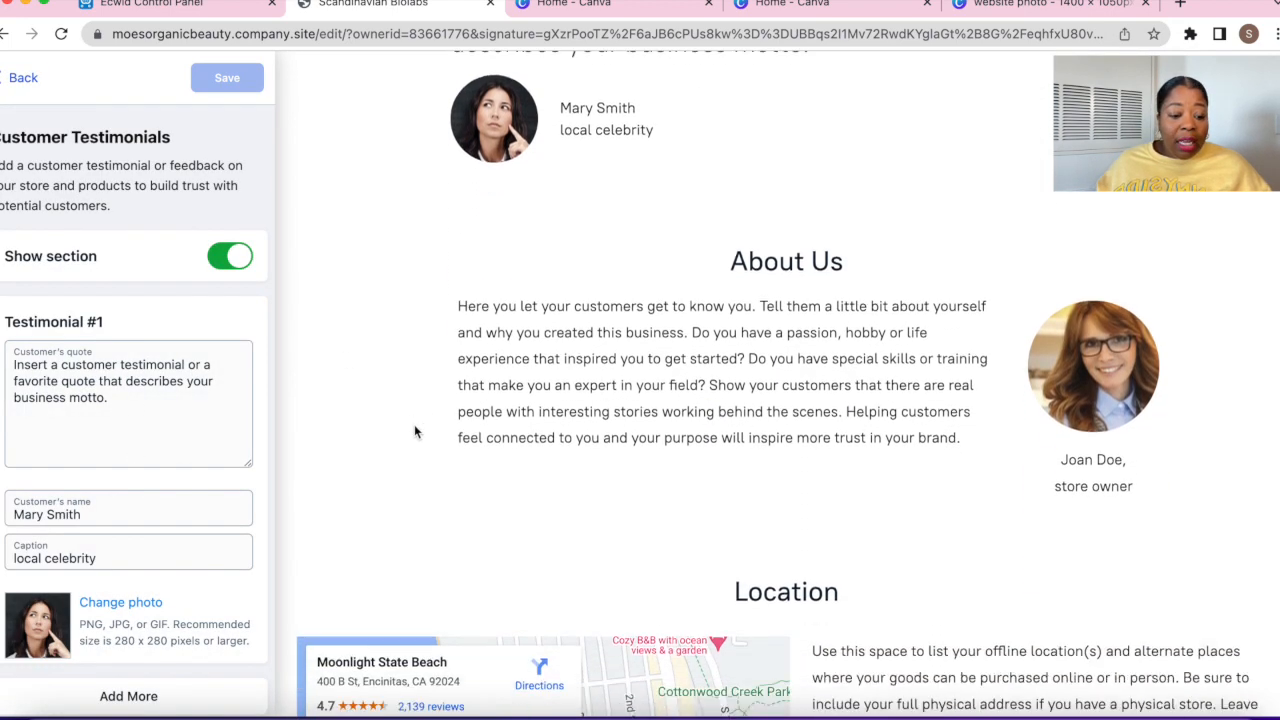
{"action": "scroll", "coordinate": [415, 430], "scroll_direction": "up", "scroll_amount": 1}
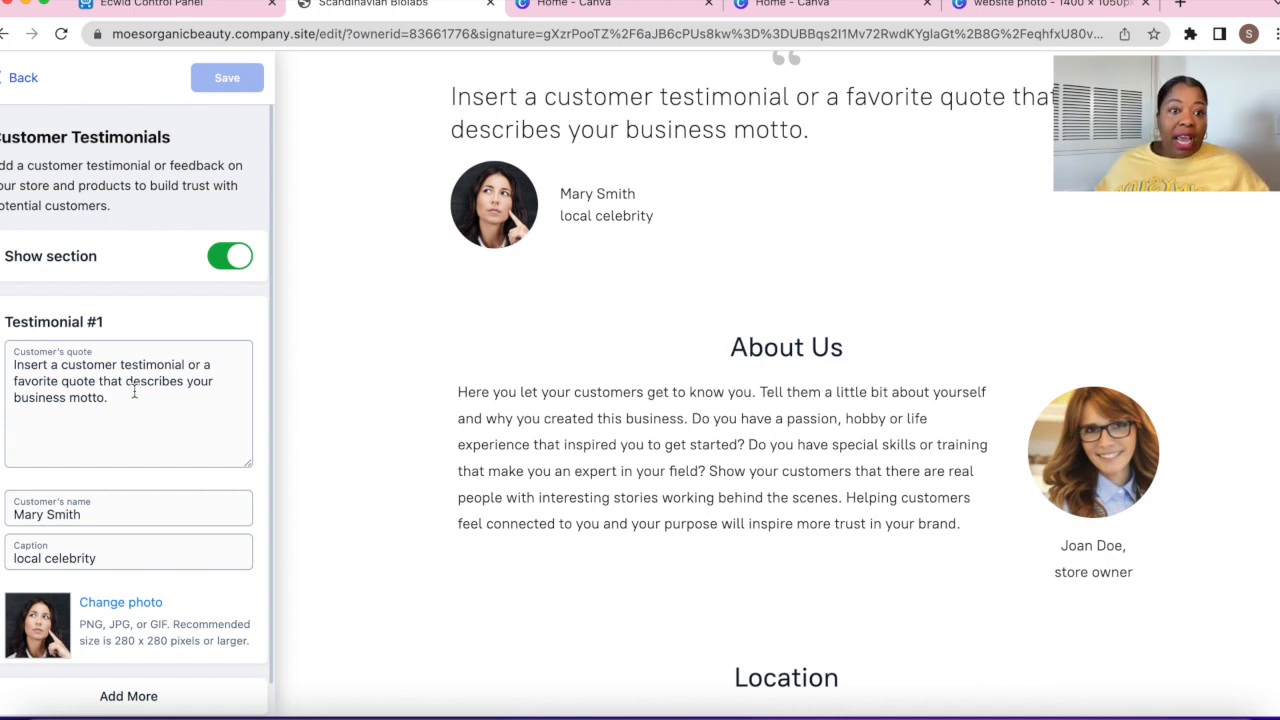
{"action": "scroll", "coordinate": [140, 400], "scroll_direction": "down", "scroll_amount": 1}
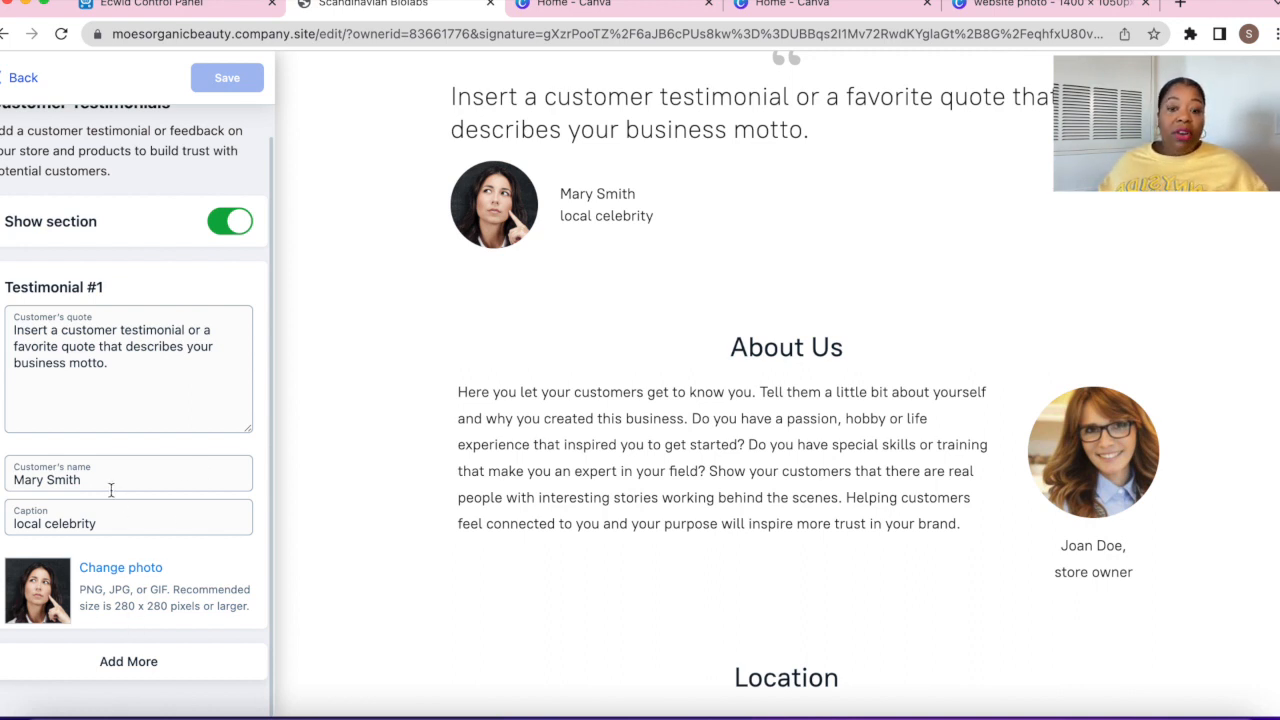
{"action": "triple_click", "coordinate": [82, 478]}
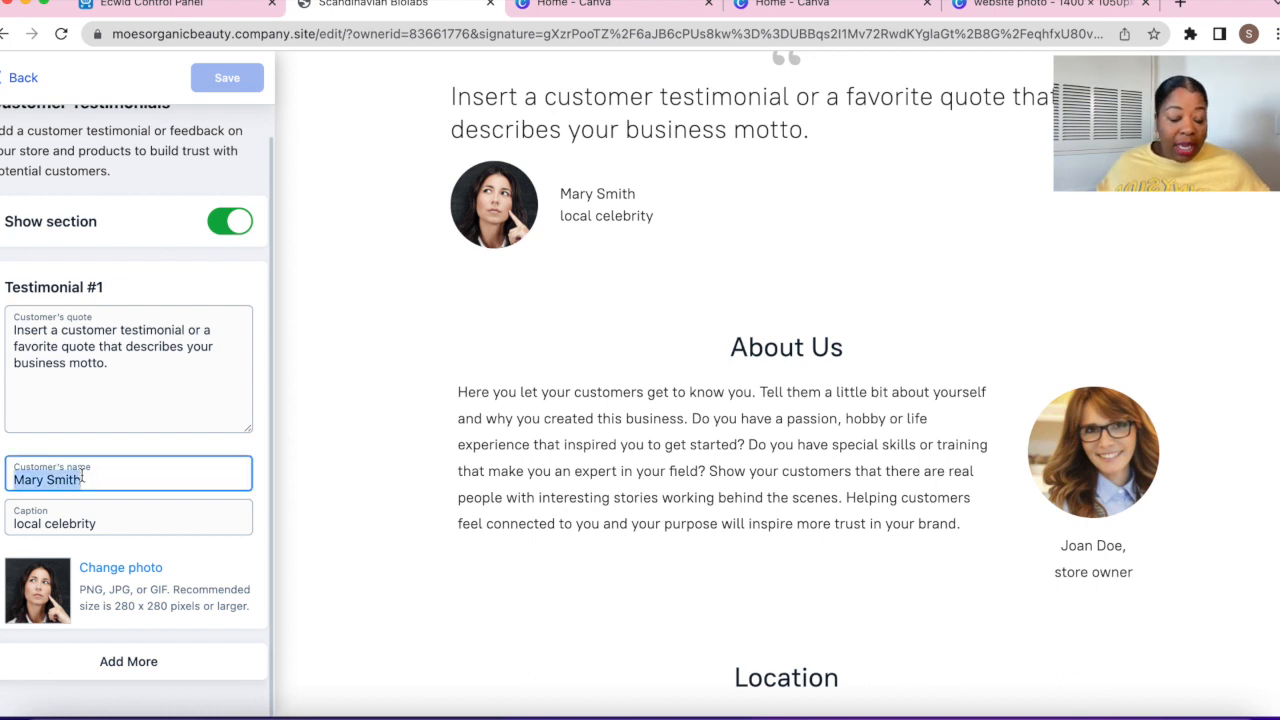
{"action": "key", "text": "BackSpace"}
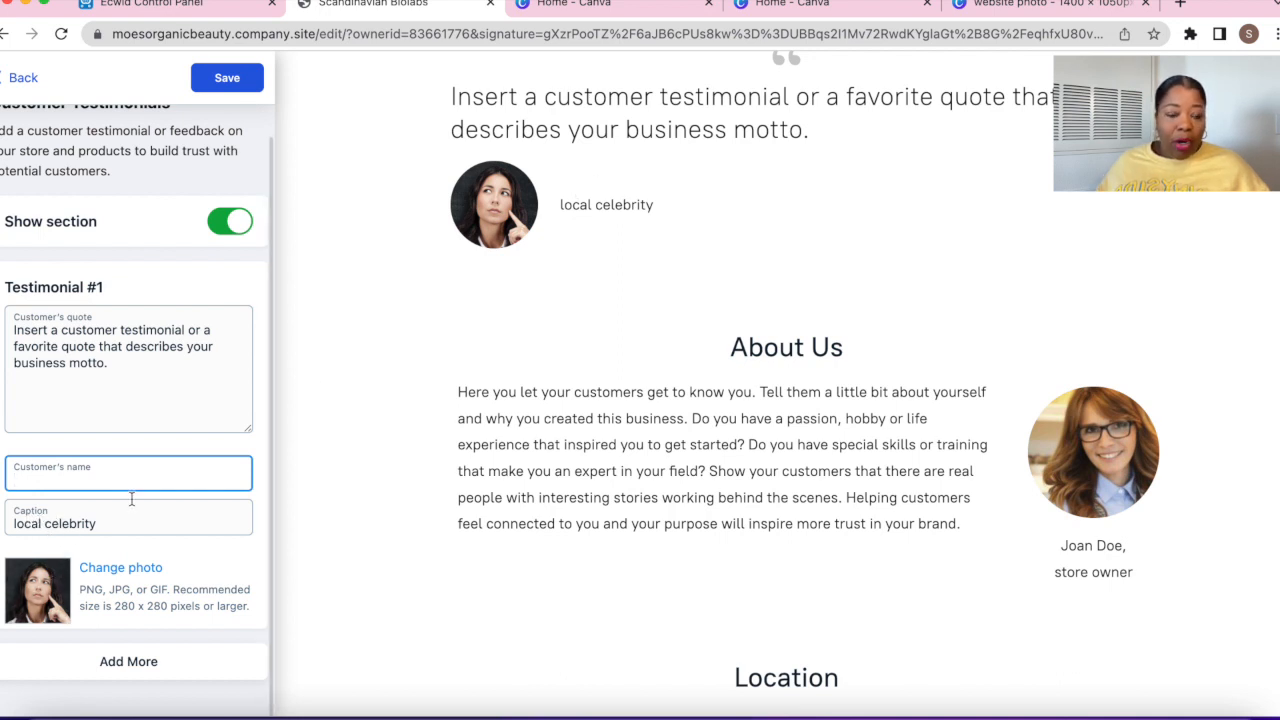
{"action": "triple_click", "coordinate": [87, 534]}
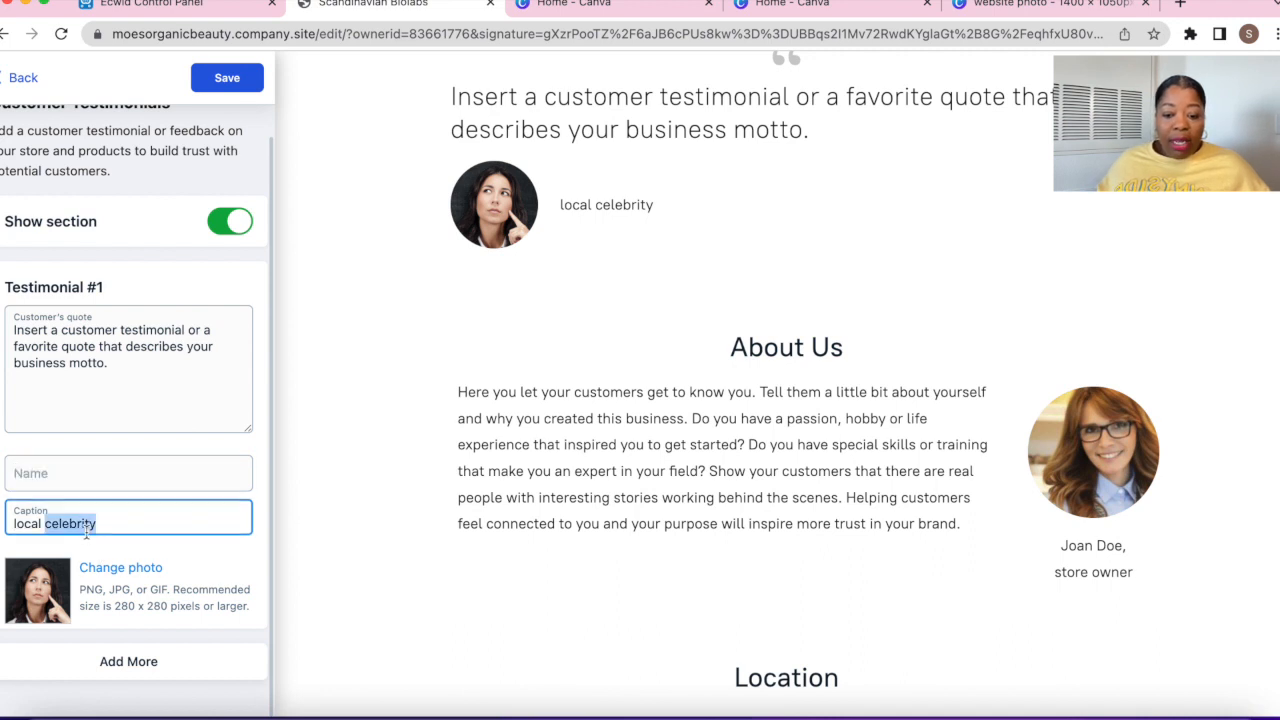
{"action": "type", "text": "California"}
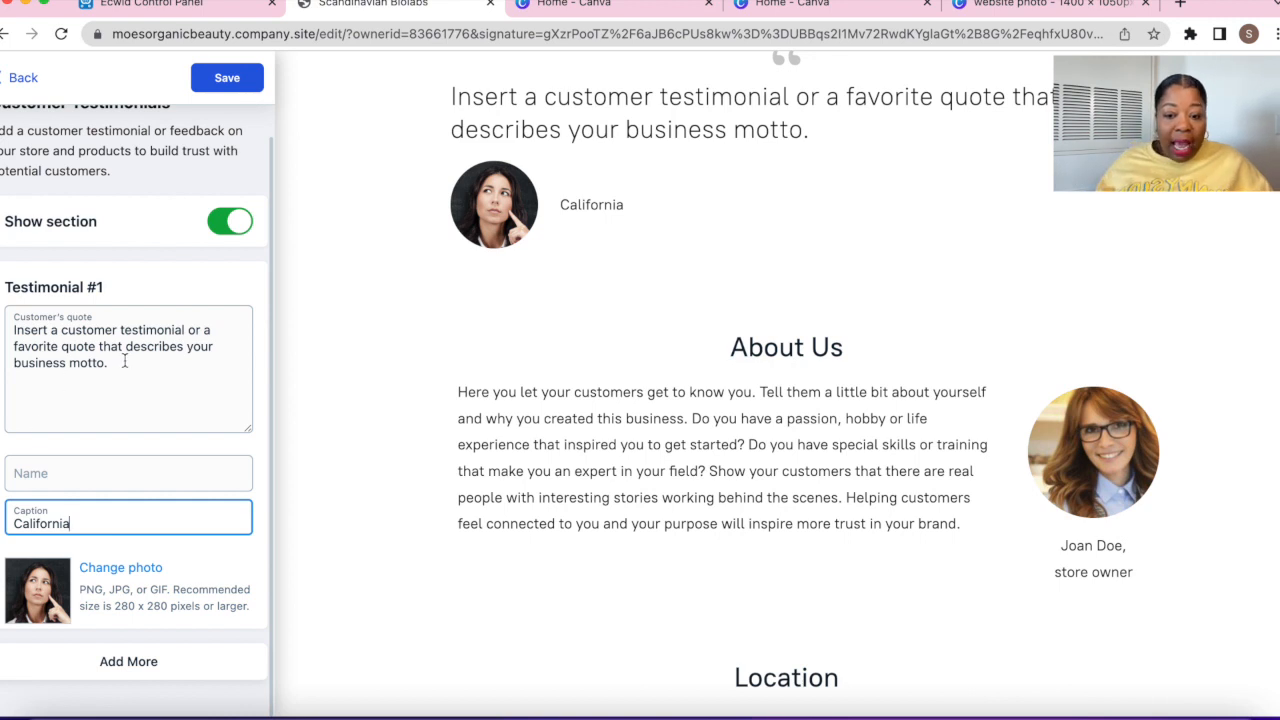
Make the quote "Great Product" in quotes, enter a new customer first name, save, and add Testimonial #2
{"action": "left_click_drag", "start_coordinate": [125, 362], "coordinate": [12, 328]}
{"action": "type", "text": "G"}
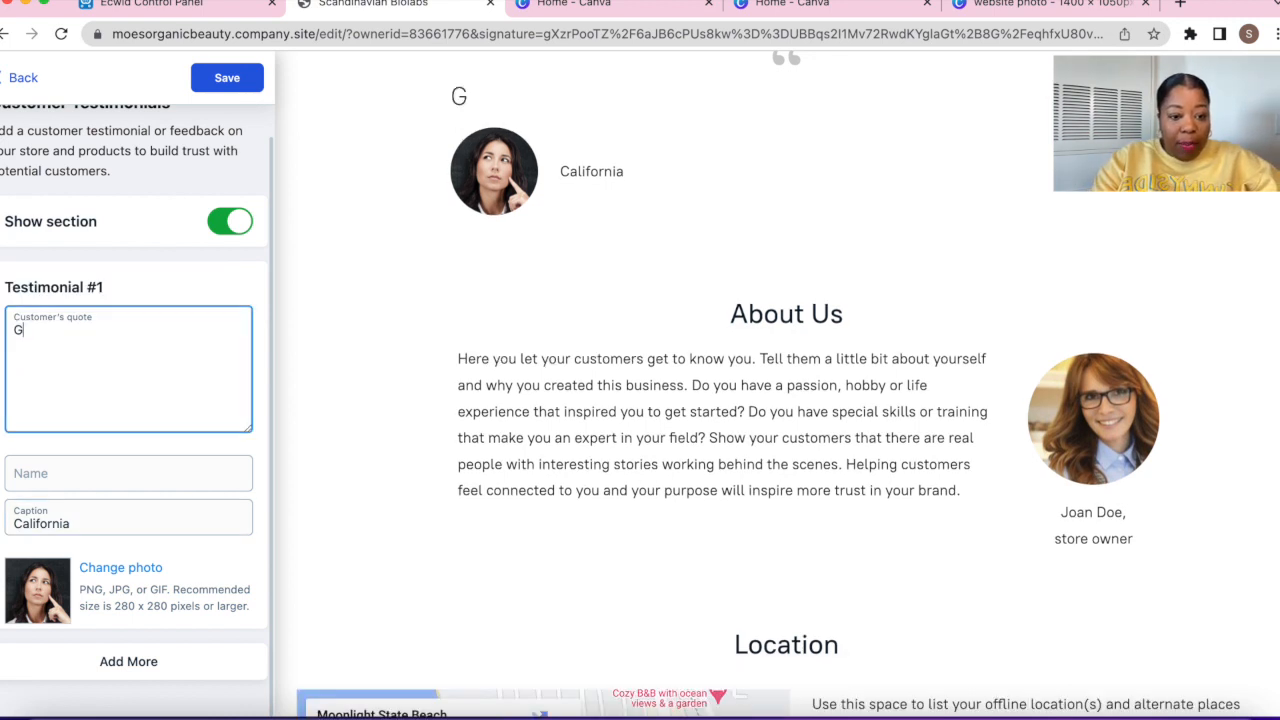
{"action": "type", "text": "reat Prodyc"}
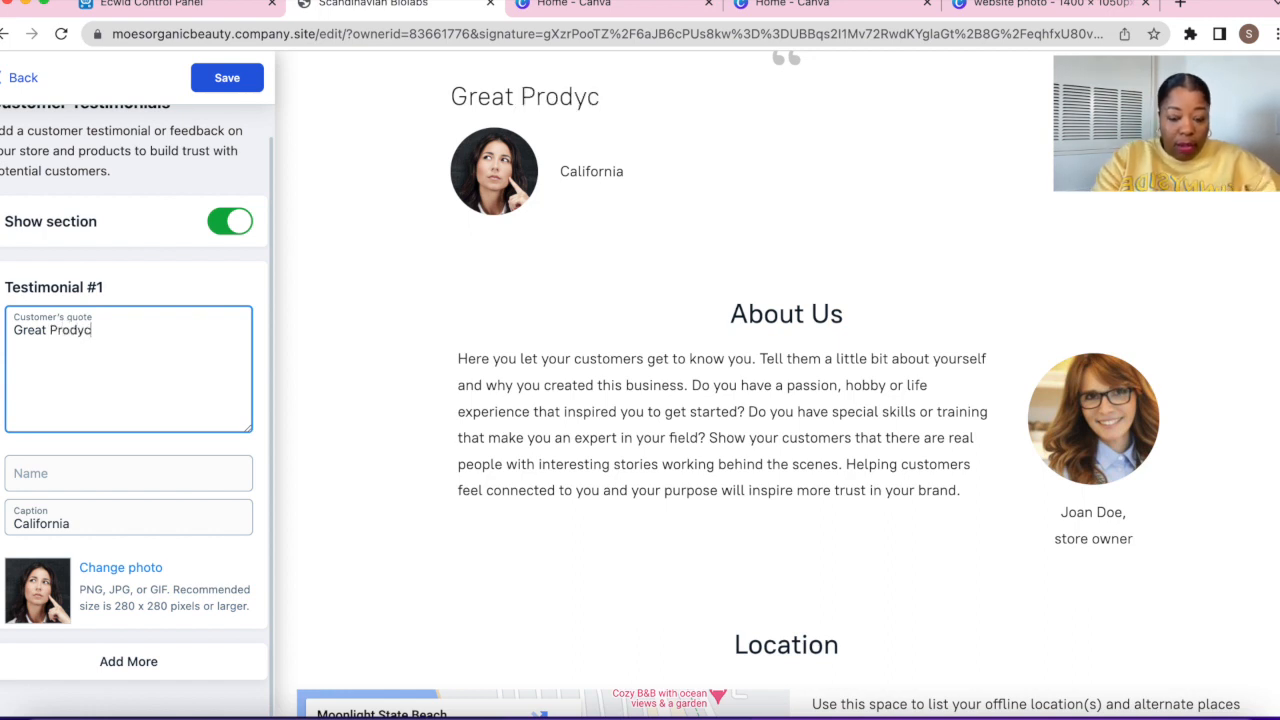
{"action": "key", "text": "BackSpace"}
{"action": "key", "text": "BackSpace"}
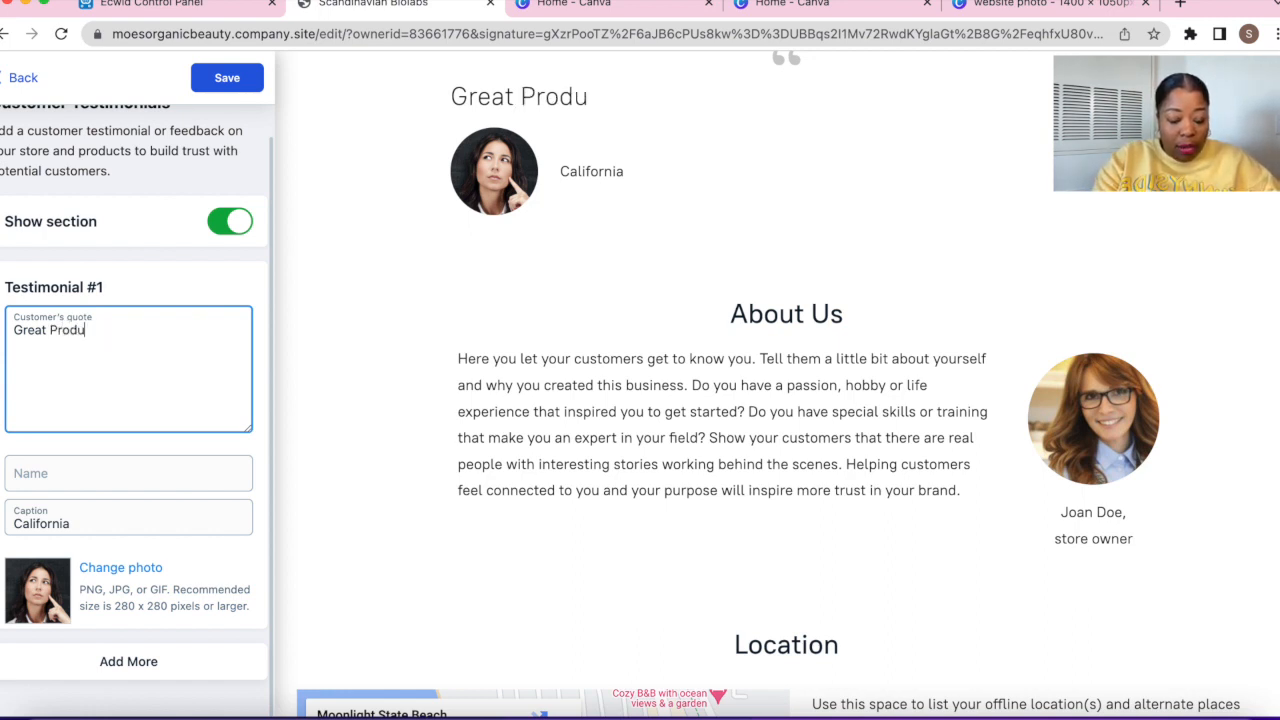
{"action": "left_click", "coordinate": [51, 485]}
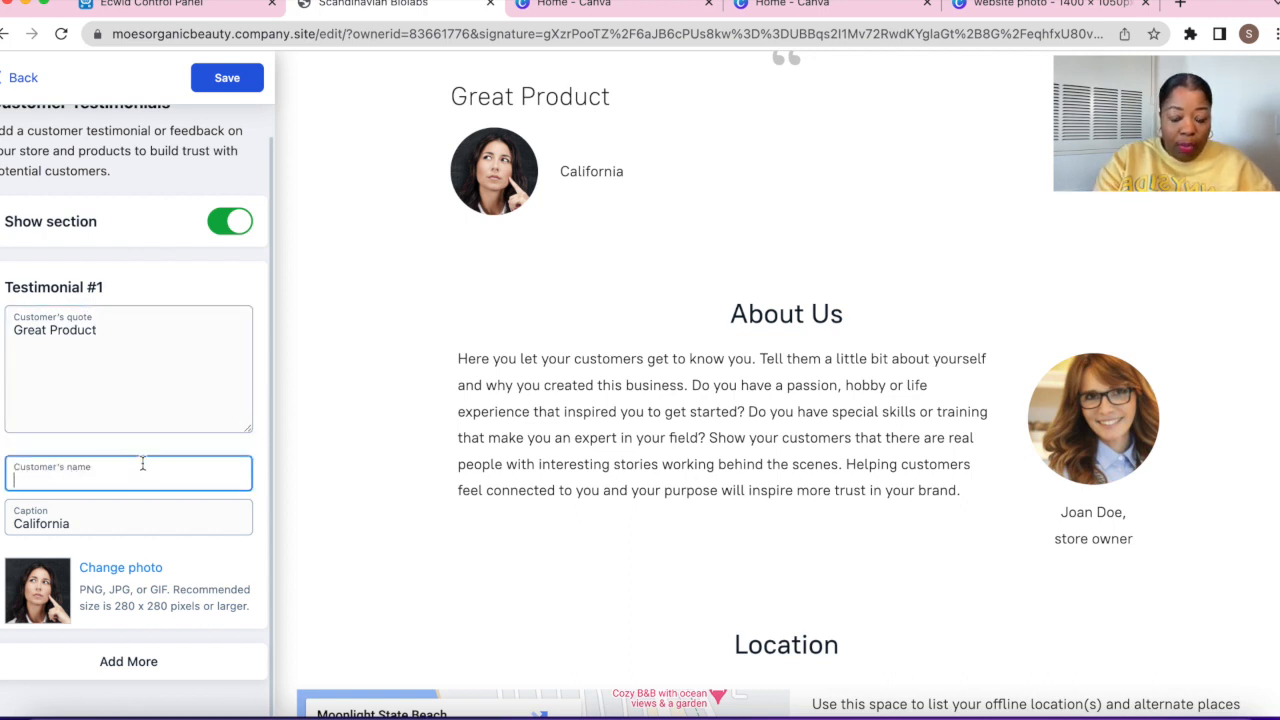
{"action": "type", "text": "Stacy"}
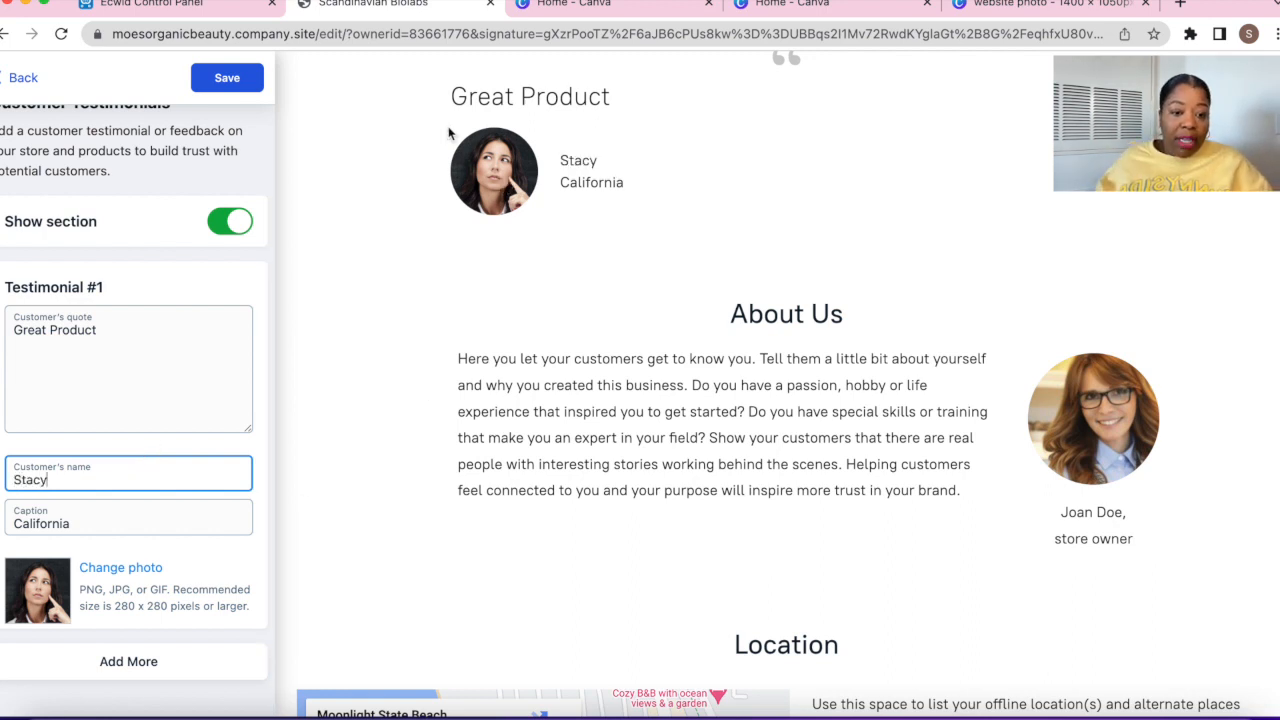
{"action": "left_click", "coordinate": [29, 337]}
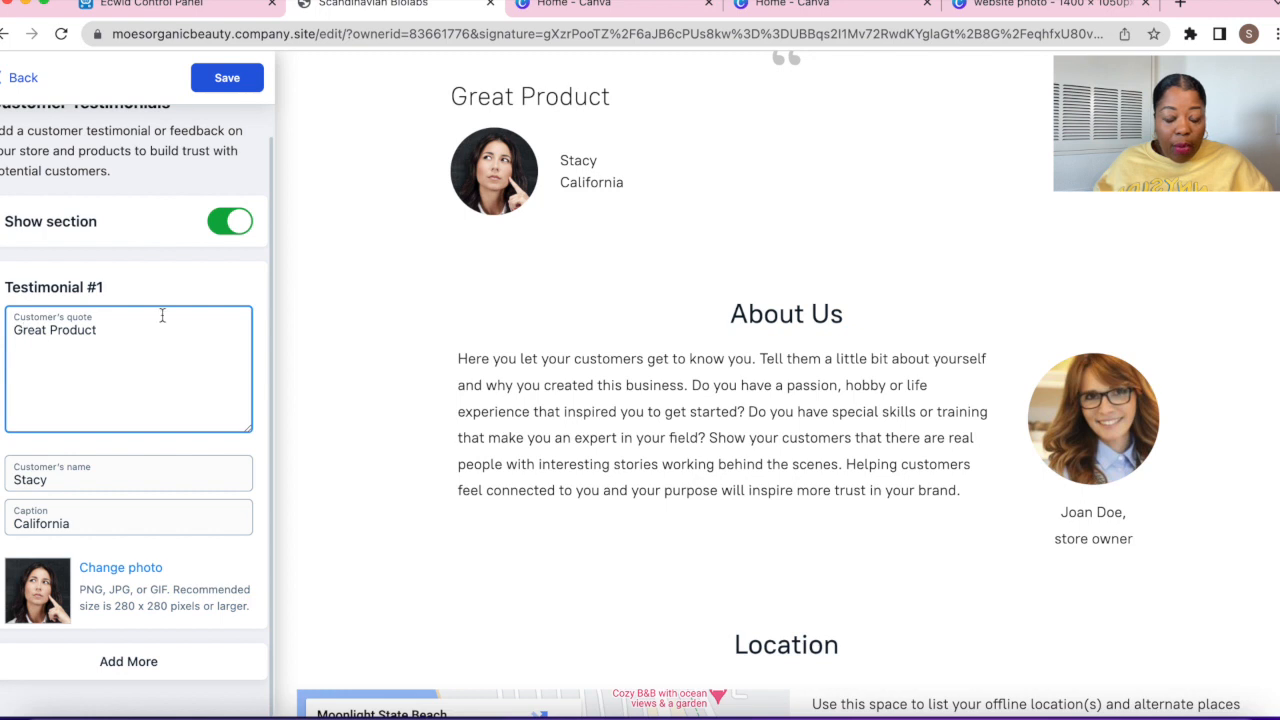
{"action": "type", "text": "\""}
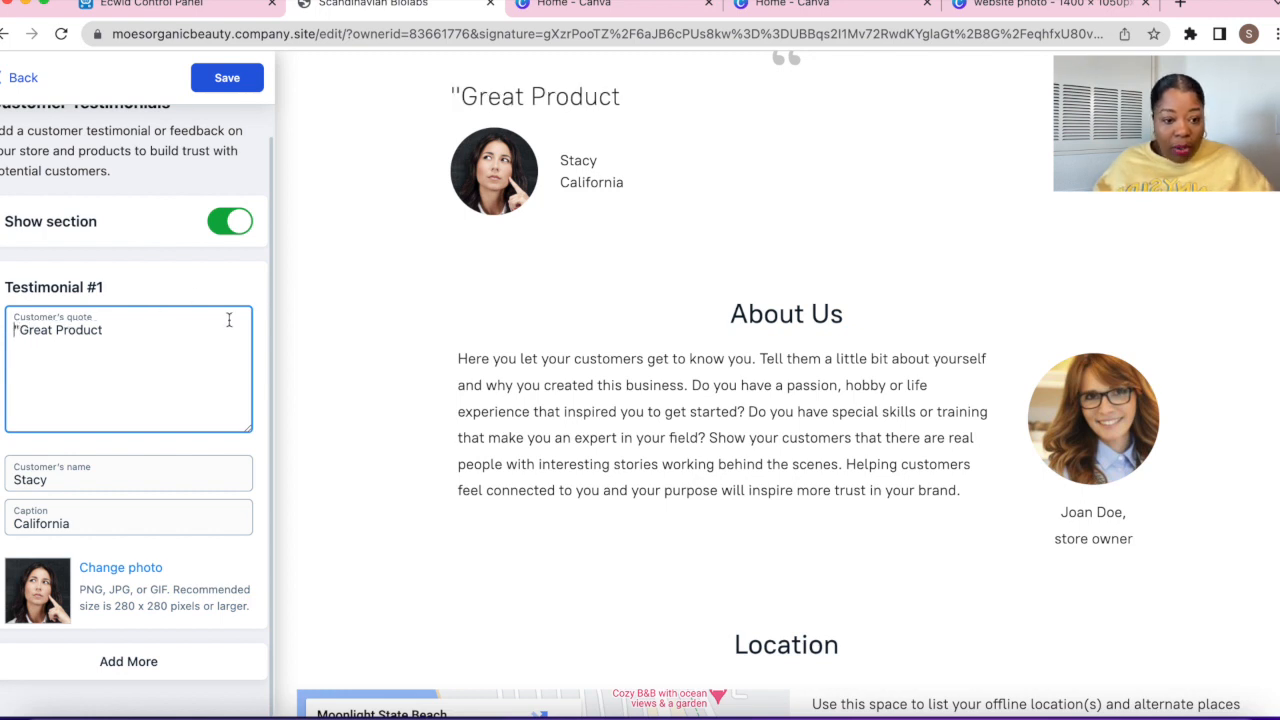
{"action": "type", "text": "\""}
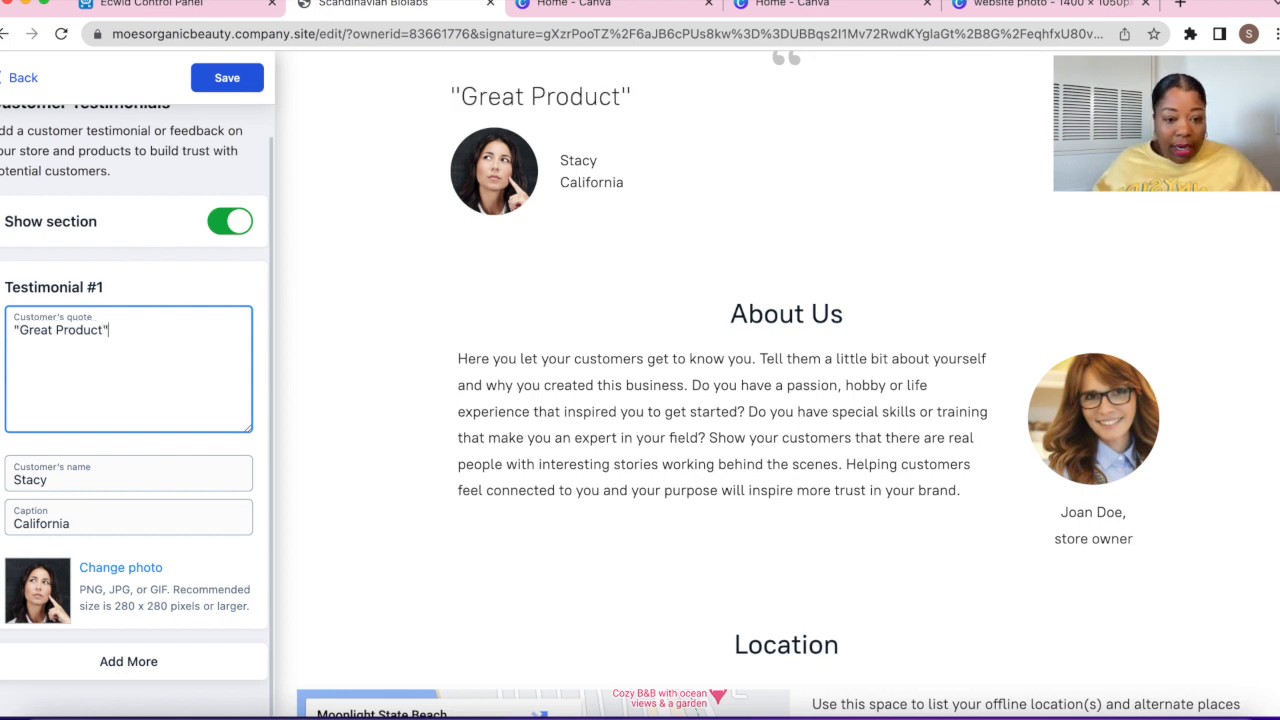
{"action": "left_click", "coordinate": [227, 77]}
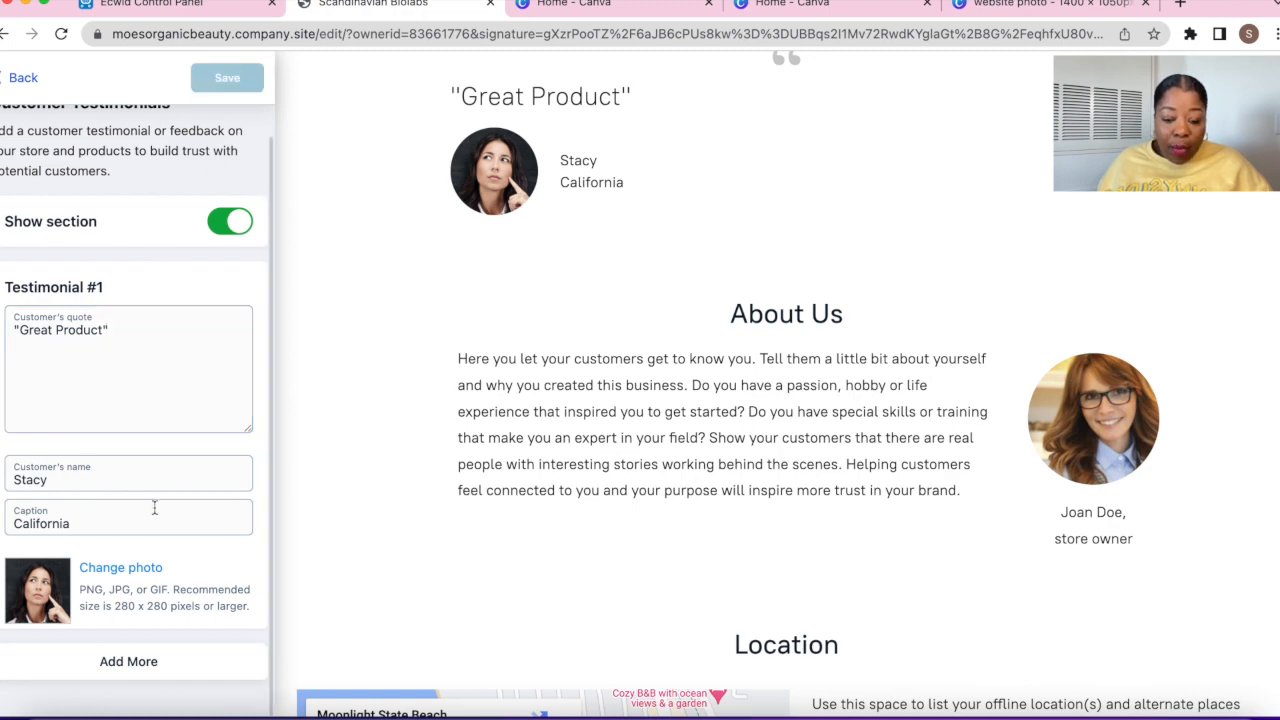
{"action": "left_click", "coordinate": [122, 668]}
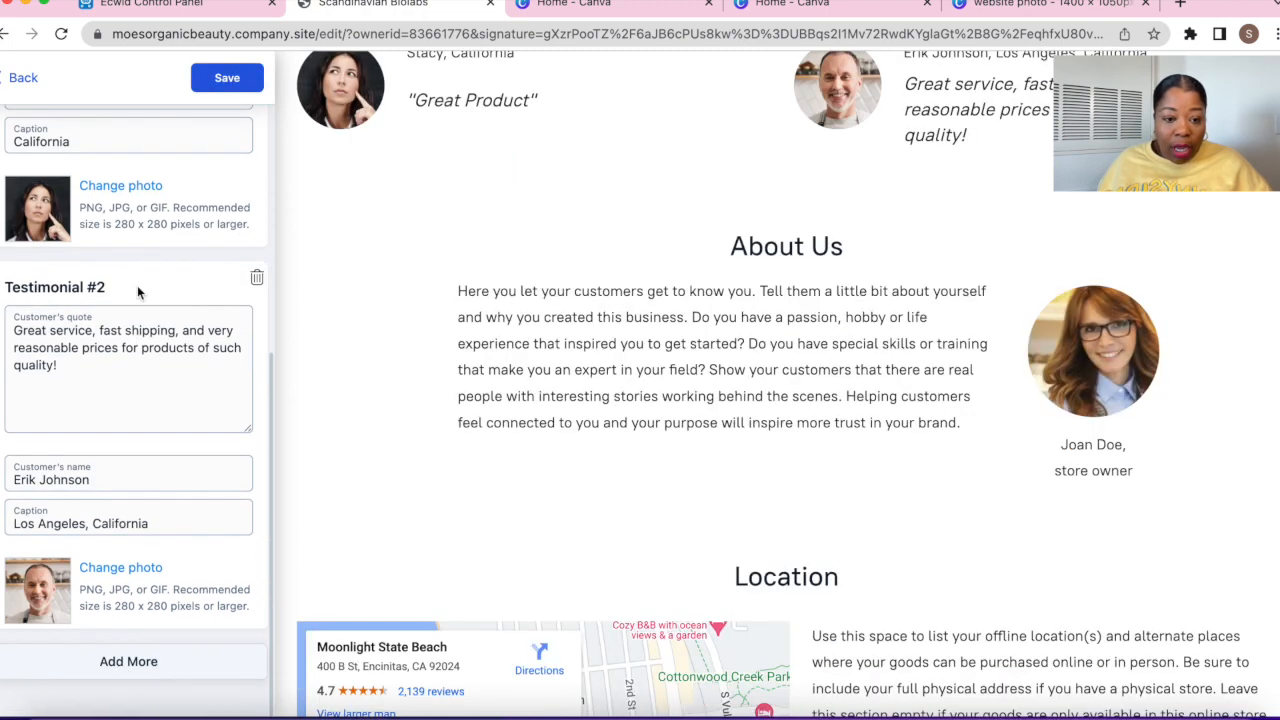
Remove Testimonial #1's customer photo, leaving a quote-mark placeholder in the preview
{"action": "scroll", "coordinate": [115, 222], "scroll_direction": "up", "scroll_amount": 3}
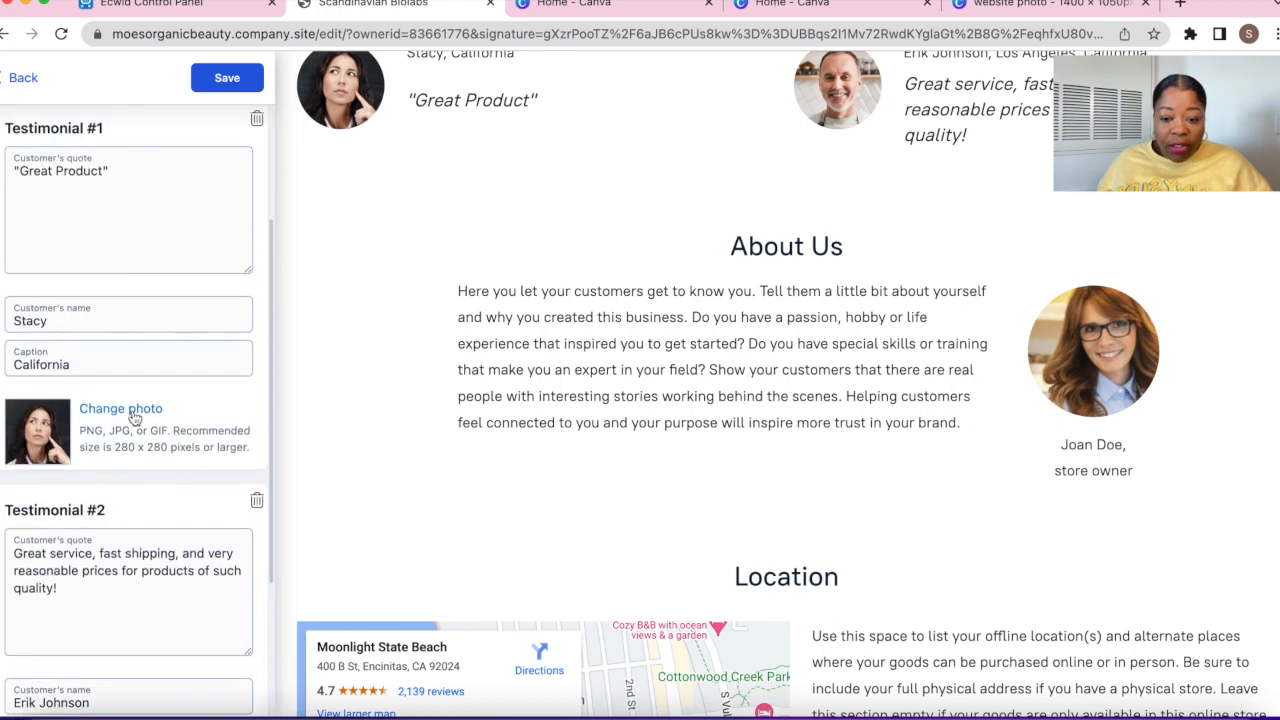
{"action": "left_click", "coordinate": [148, 408]}
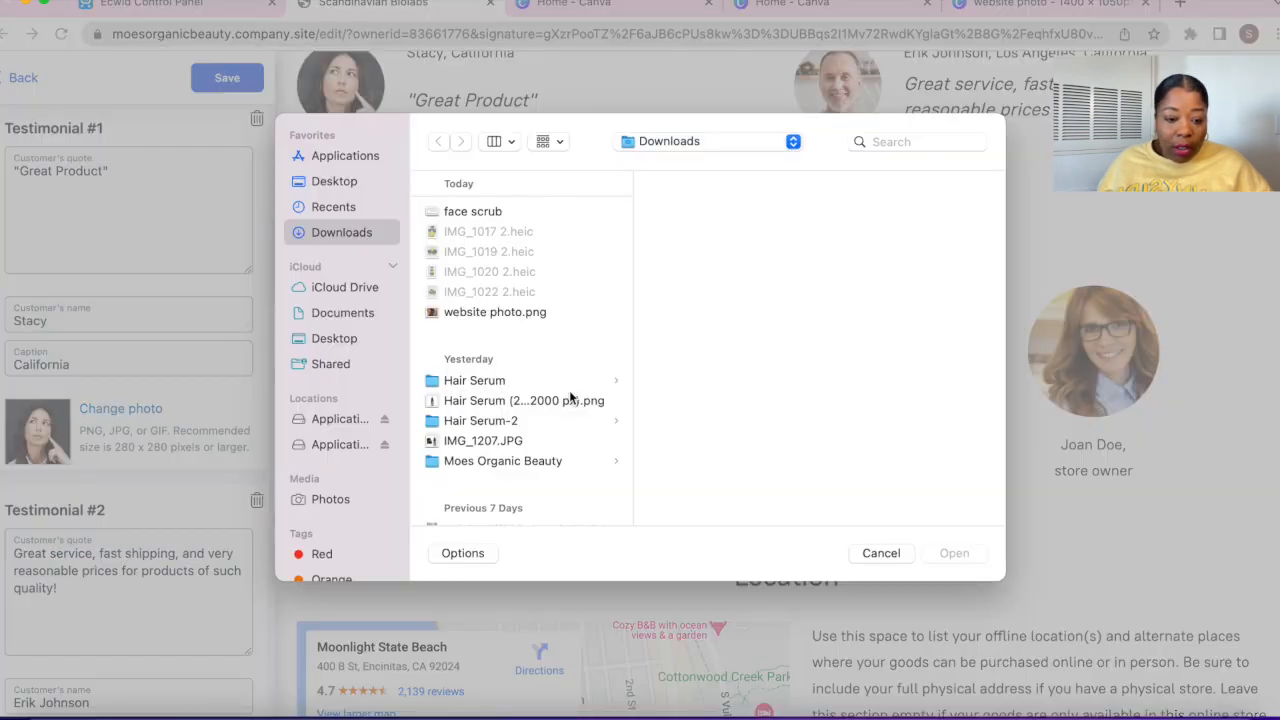
{"action": "left_click", "coordinate": [880, 553]}
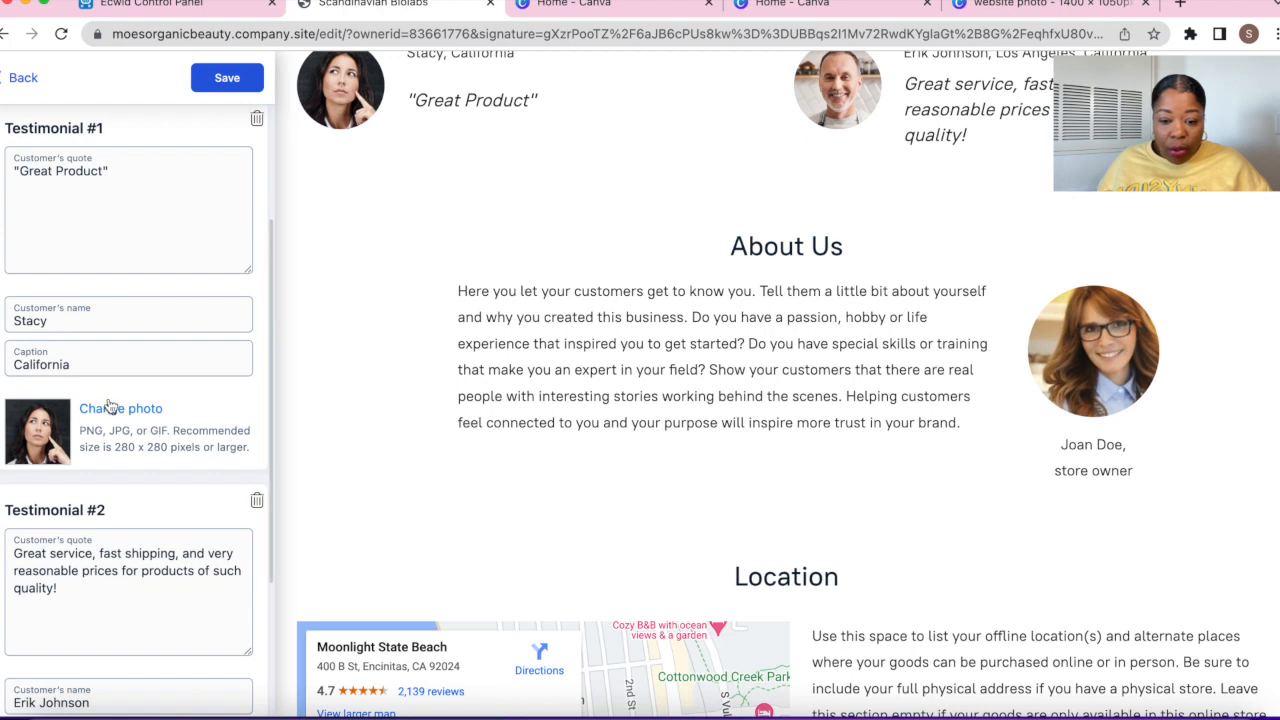
{"action": "mouse_move", "coordinate": [47, 443]}
{"action": "left_click", "coordinate": [55, 412]}
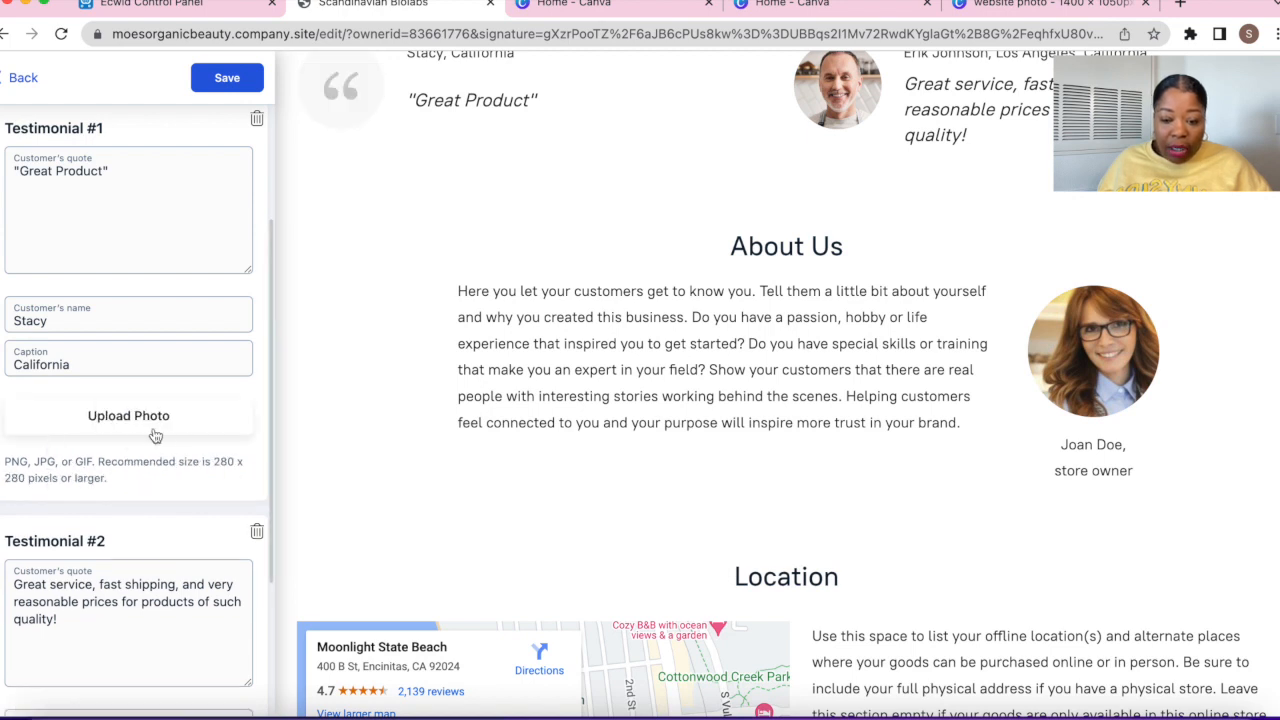
{"action": "scroll", "coordinate": [200, 432], "scroll_direction": "up", "scroll_amount": 2}
{"action": "scroll", "coordinate": [553, 313], "scroll_direction": "up", "scroll_amount": 2}
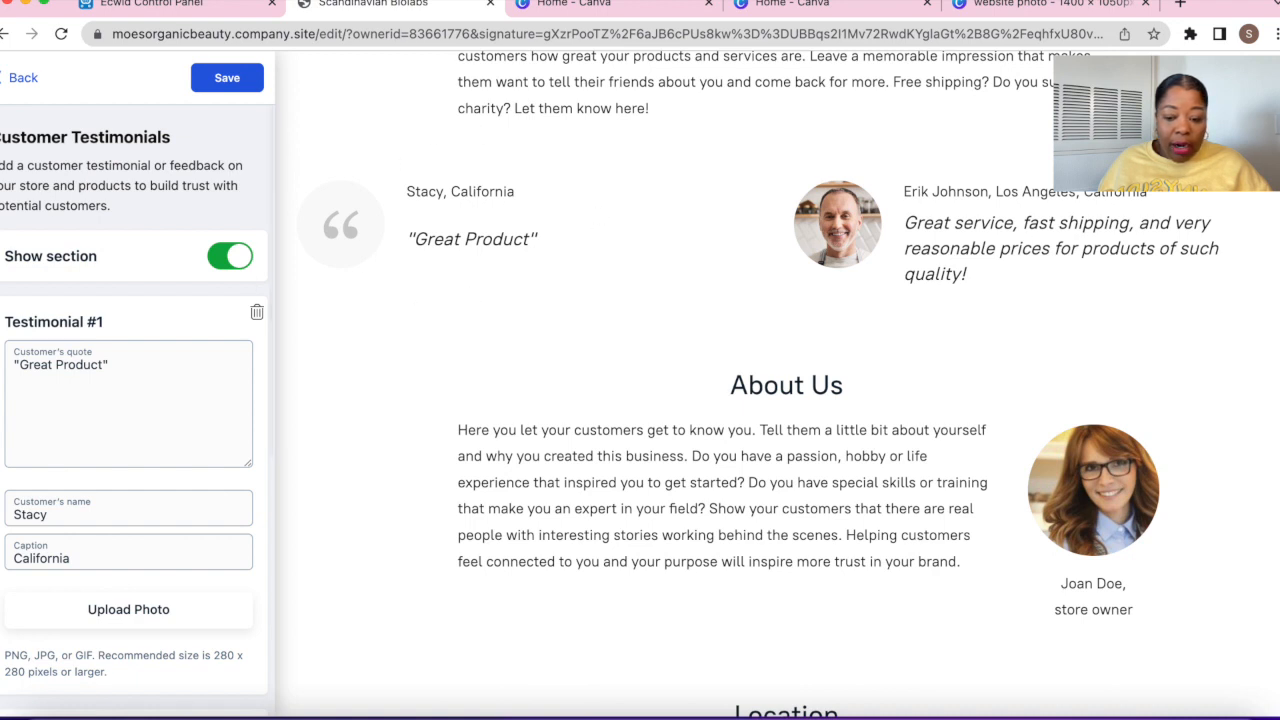
{"action": "scroll", "coordinate": [31, 506], "scroll_direction": "down", "scroll_amount": 5}
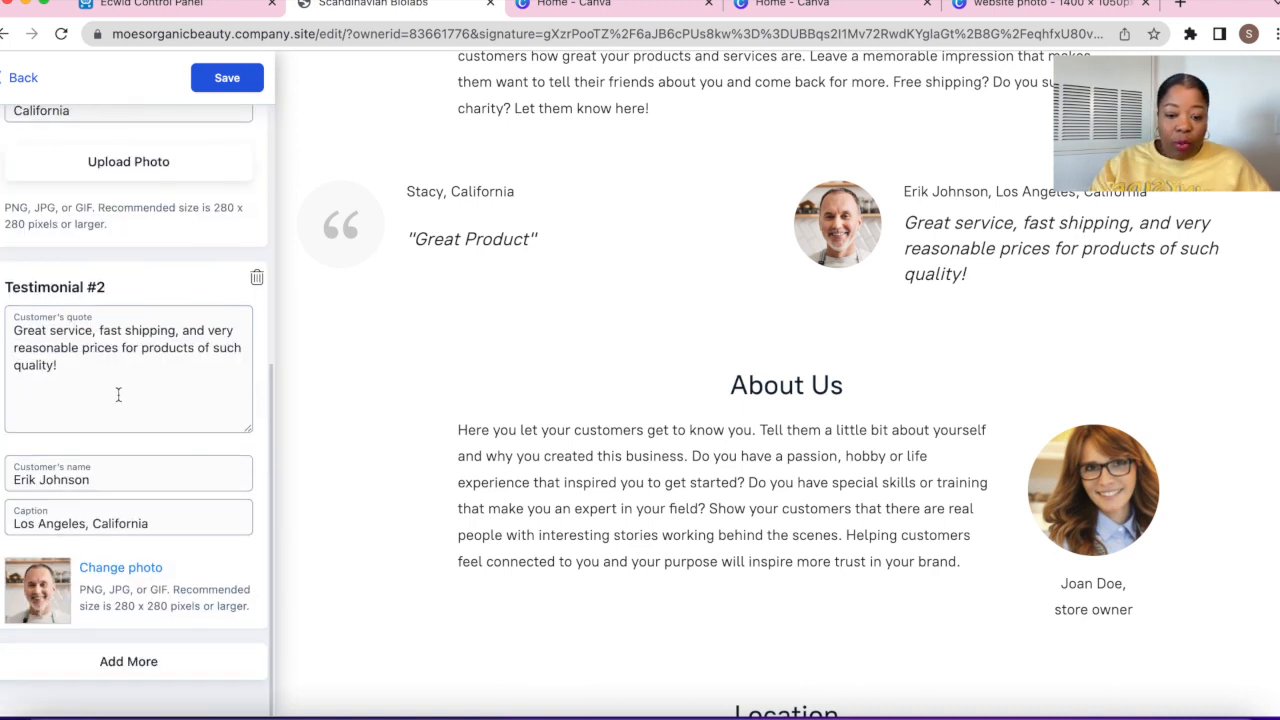
Remove Testimonial #2's photo, keep only the first name, shorten the caption to California, and save
{"action": "left_click", "coordinate": [58, 578]}
{"action": "double_click", "coordinate": [63, 481]}
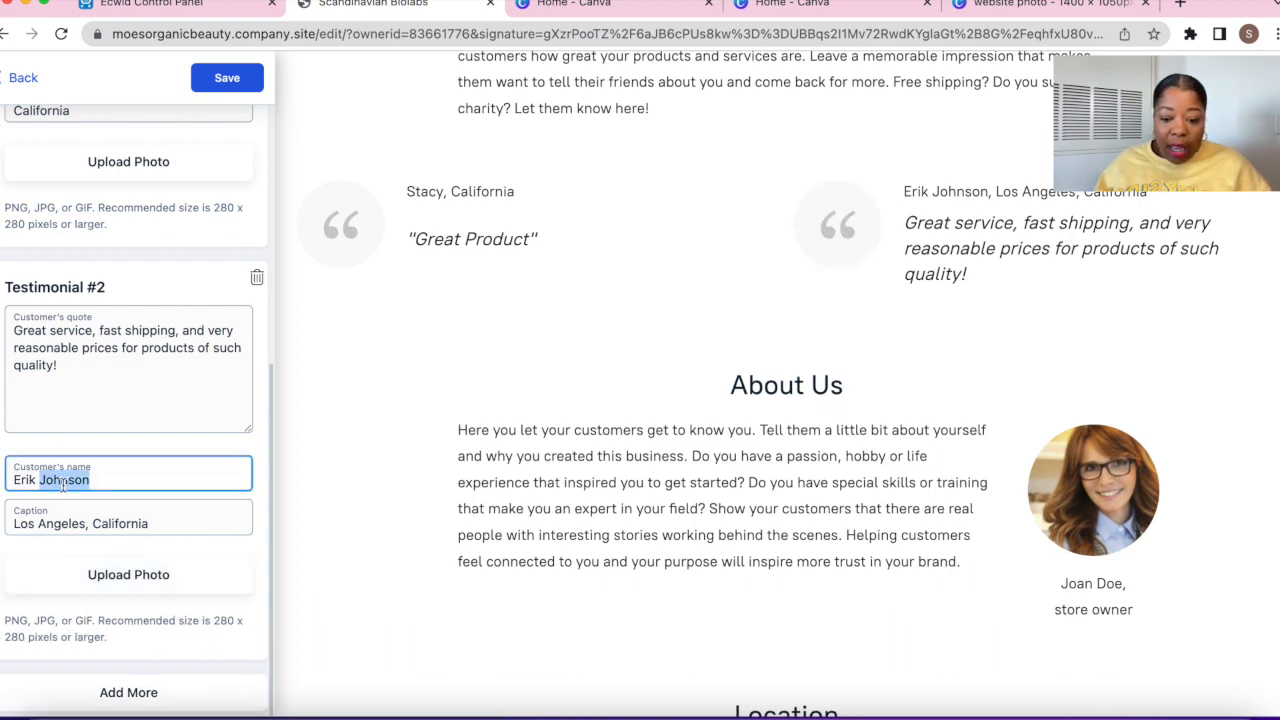
{"action": "key", "text": "BackSpace"}
{"action": "key", "text": "BackSpace"}
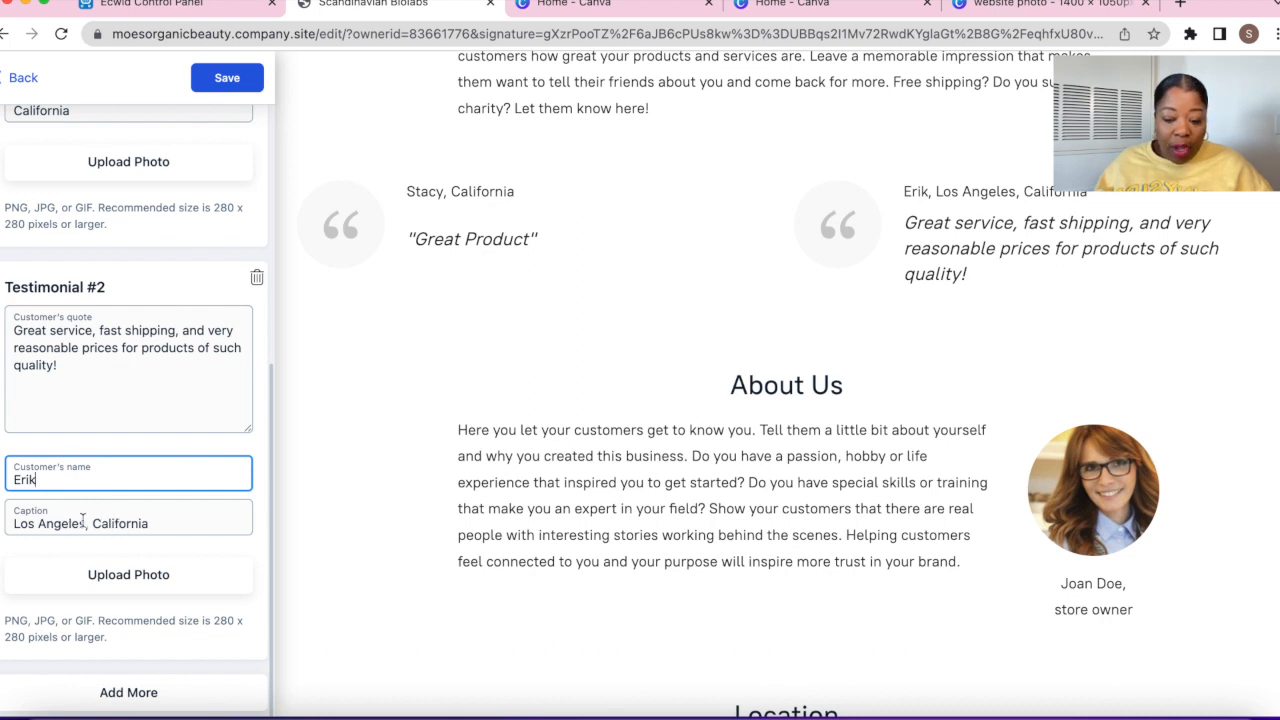
{"action": "left_click", "coordinate": [93, 523]}
{"action": "key", "text": "shift+Home"}
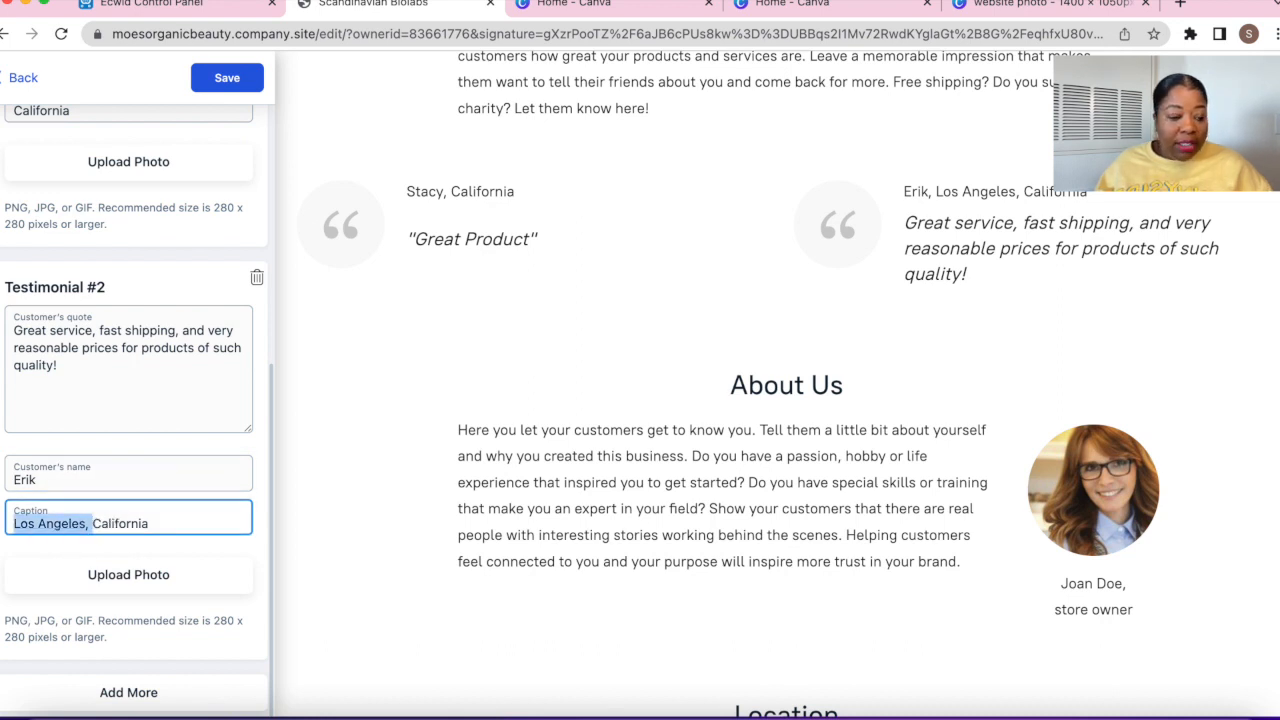
{"action": "key", "text": "BackSpace"}
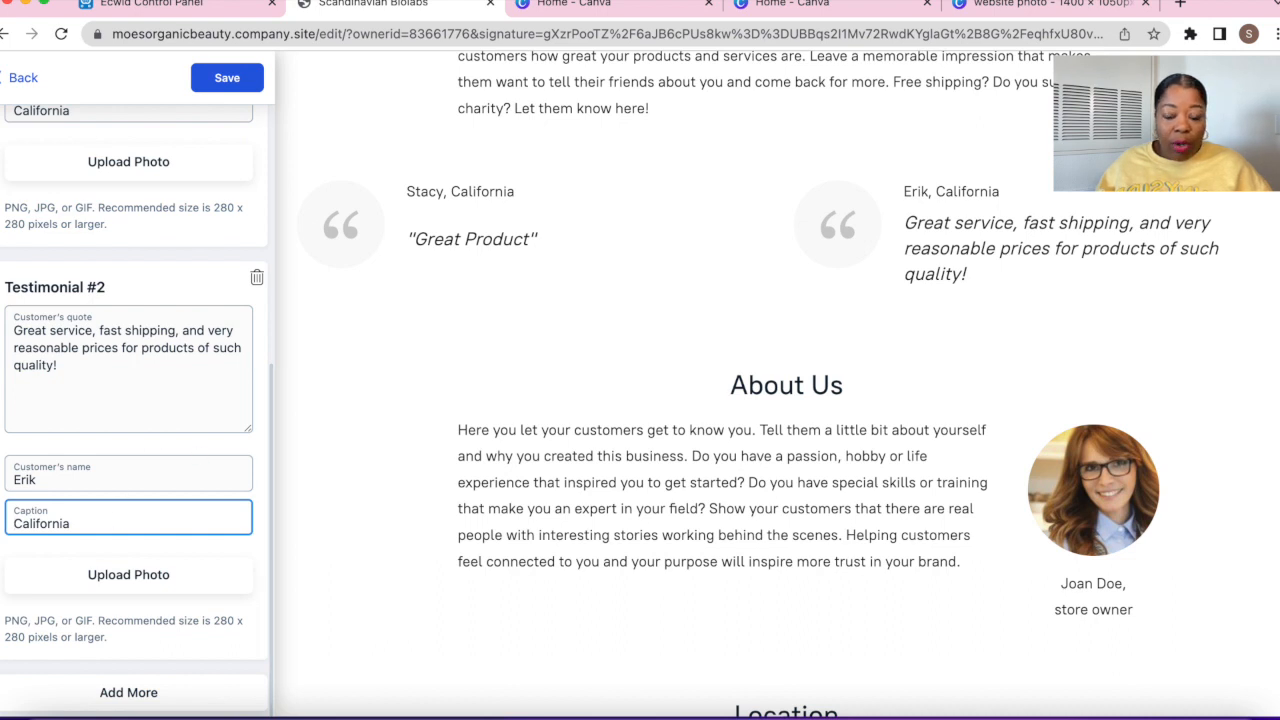
{"action": "left_click", "coordinate": [239, 91]}
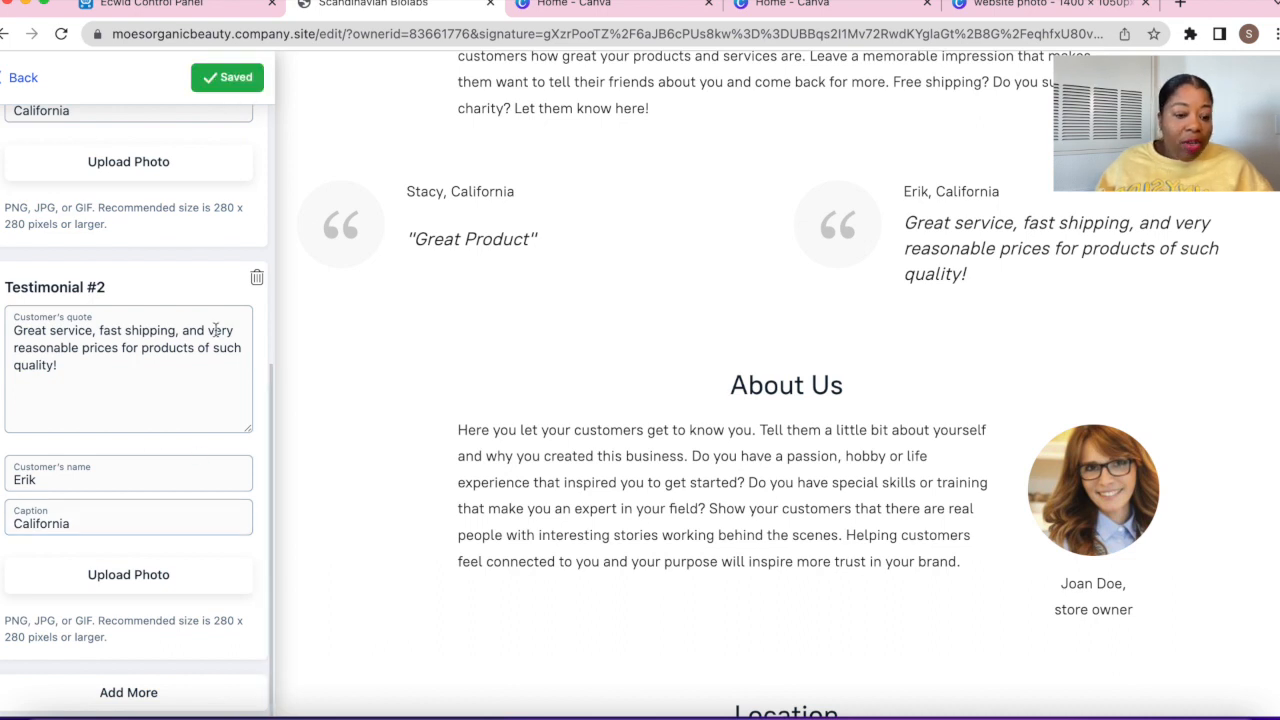
{"action": "scroll", "coordinate": [216, 330], "scroll_direction": "down", "scroll_amount": 1}
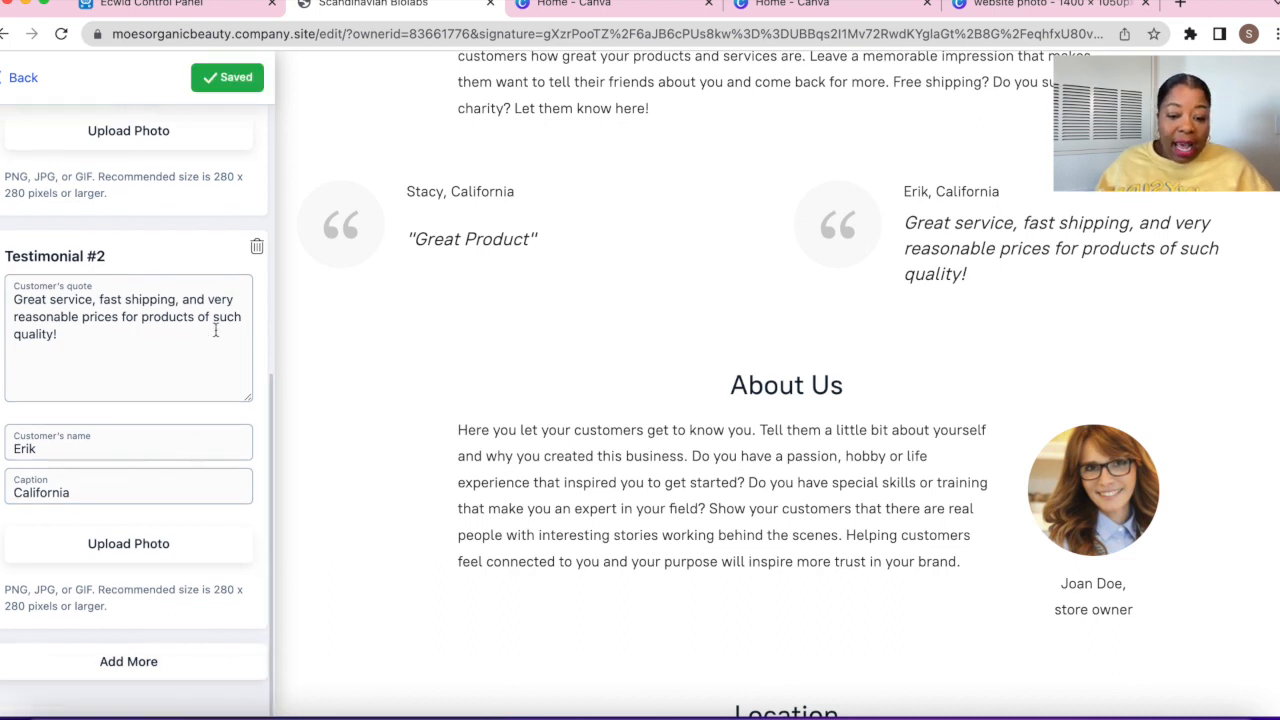
{"action": "left_click", "coordinate": [22, 80]}
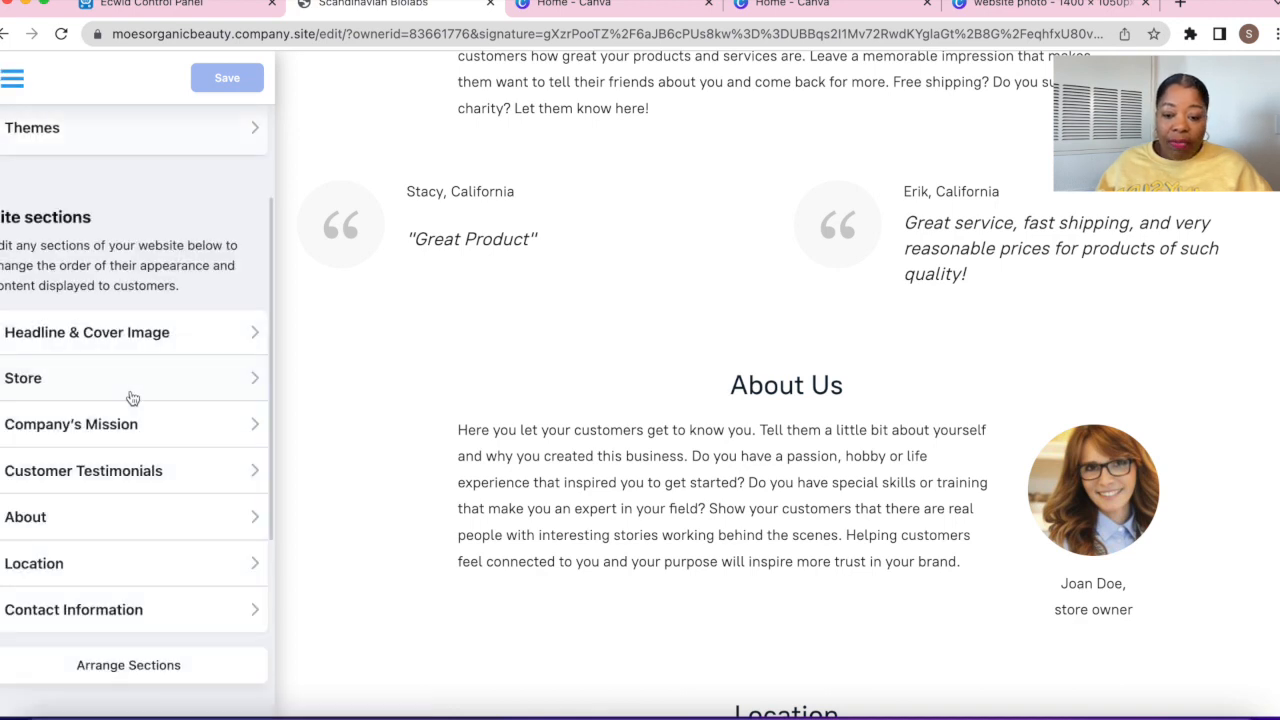
Open the About section and toggle Show section off and back on
{"action": "left_click", "coordinate": [103, 532]}
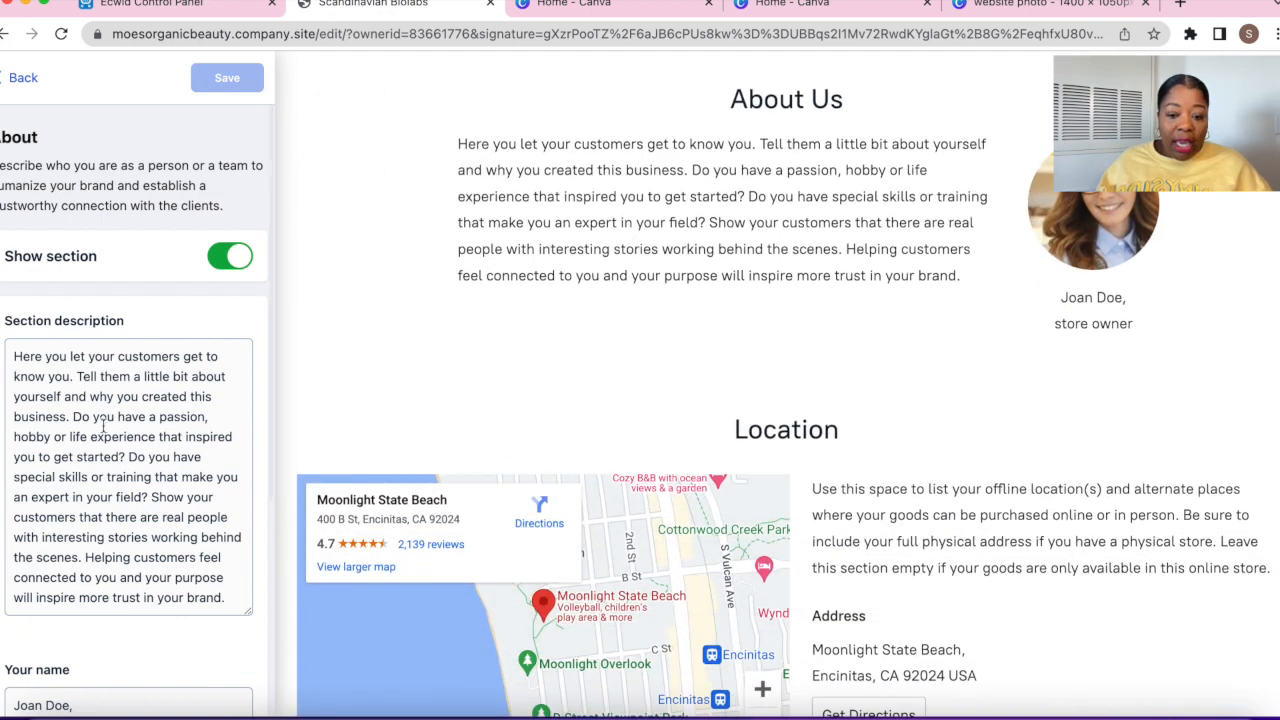
{"action": "scroll", "coordinate": [110, 435], "scroll_direction": "down", "scroll_amount": 2}
{"action": "scroll", "coordinate": [124, 440], "scroll_direction": "up", "scroll_amount": 2}
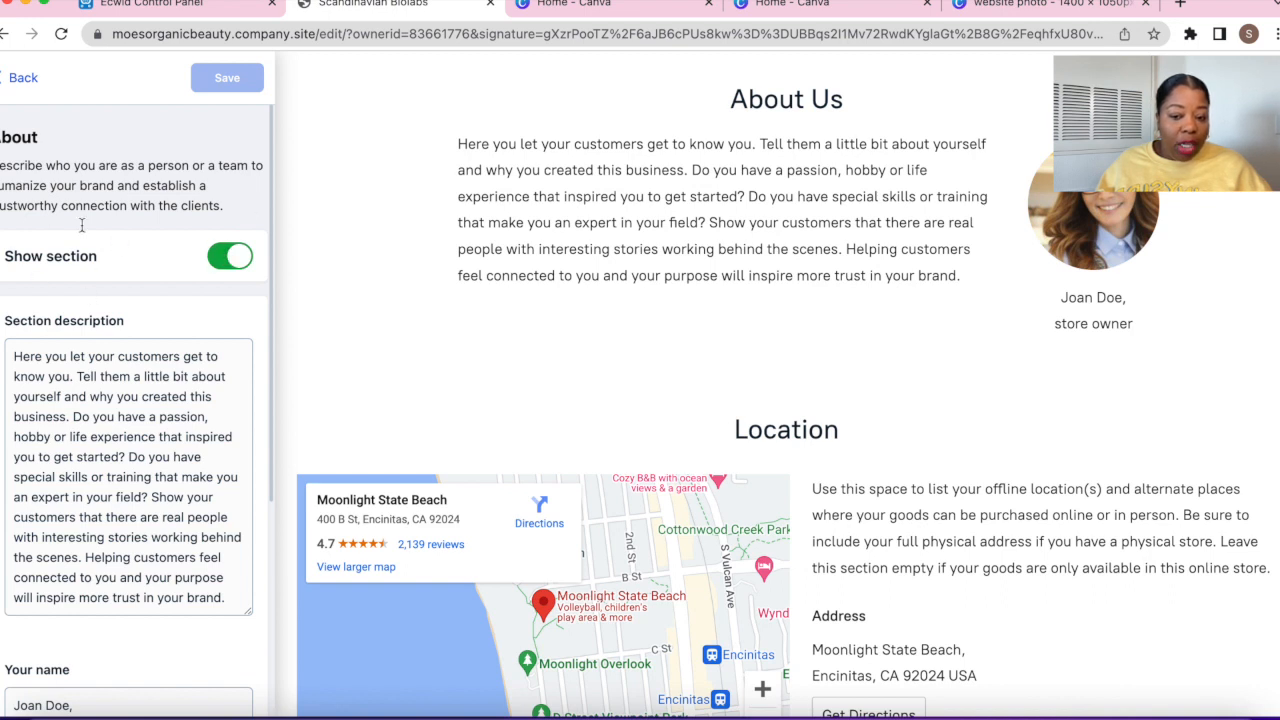
{"action": "left_click", "coordinate": [233, 258]}
{"action": "scroll", "coordinate": [493, 316], "scroll_direction": "up", "scroll_amount": 4}
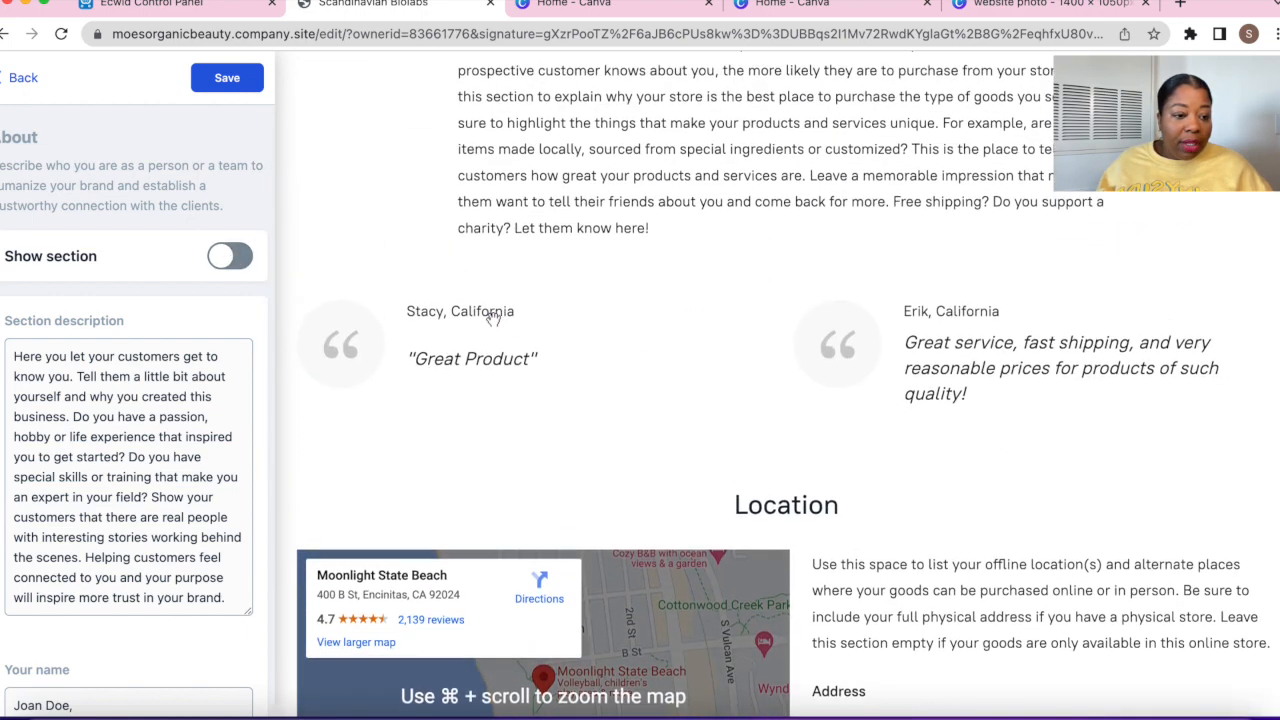
{"action": "scroll", "coordinate": [493, 318], "scroll_direction": "up", "scroll_amount": 1}
{"action": "left_click", "coordinate": [231, 257]}
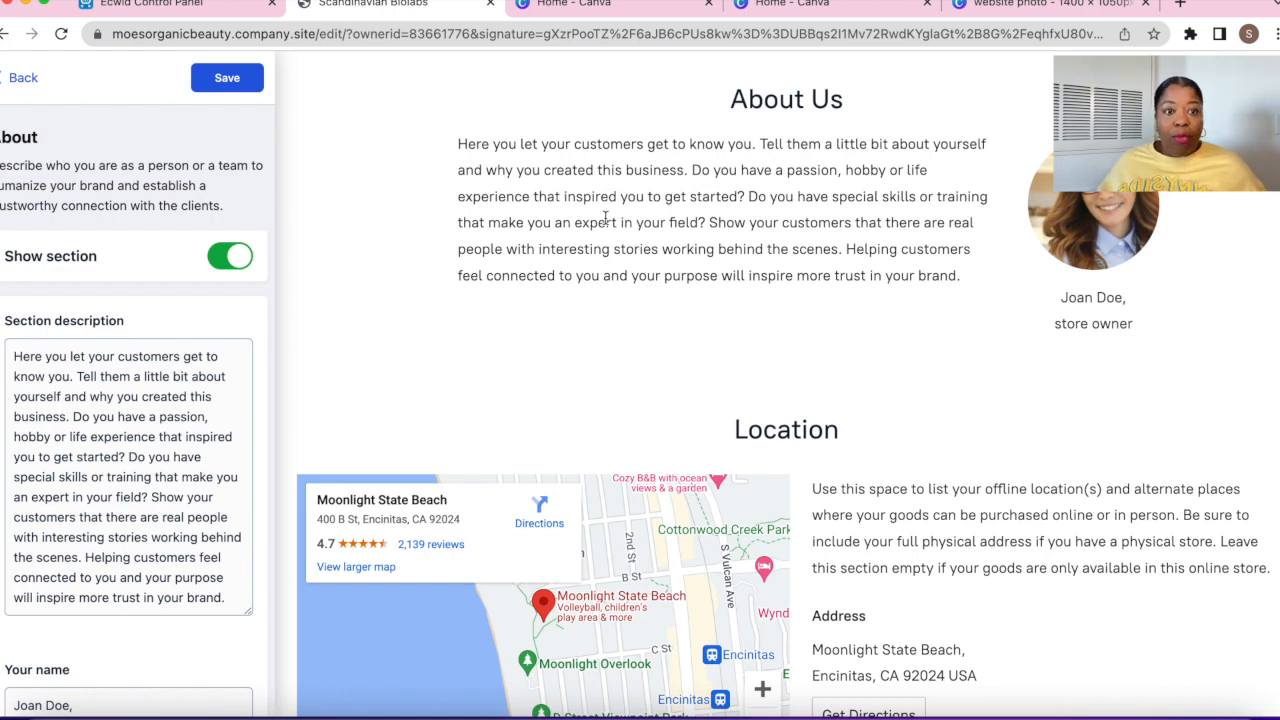
Replace the 'store owner' title below the name with CEO and save
{"action": "scroll", "coordinate": [91, 335], "scroll_direction": "down", "scroll_amount": 5}
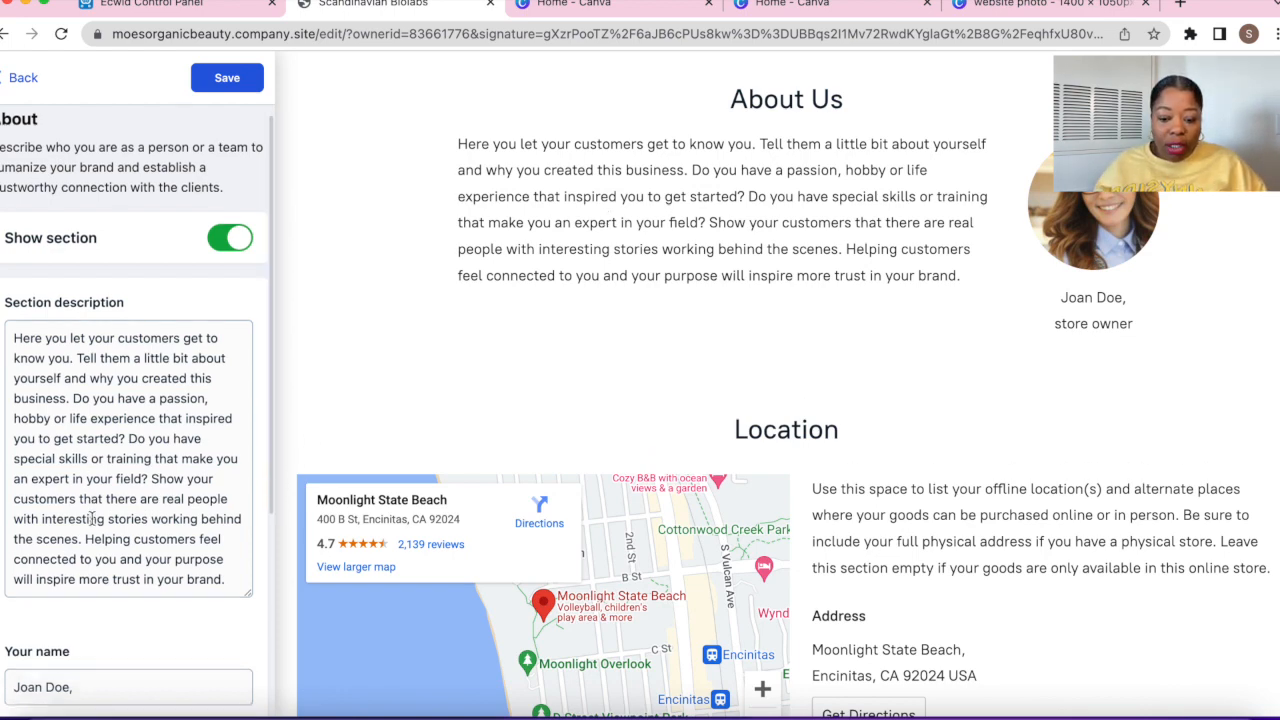
{"action": "triple_click", "coordinate": [48, 456]}
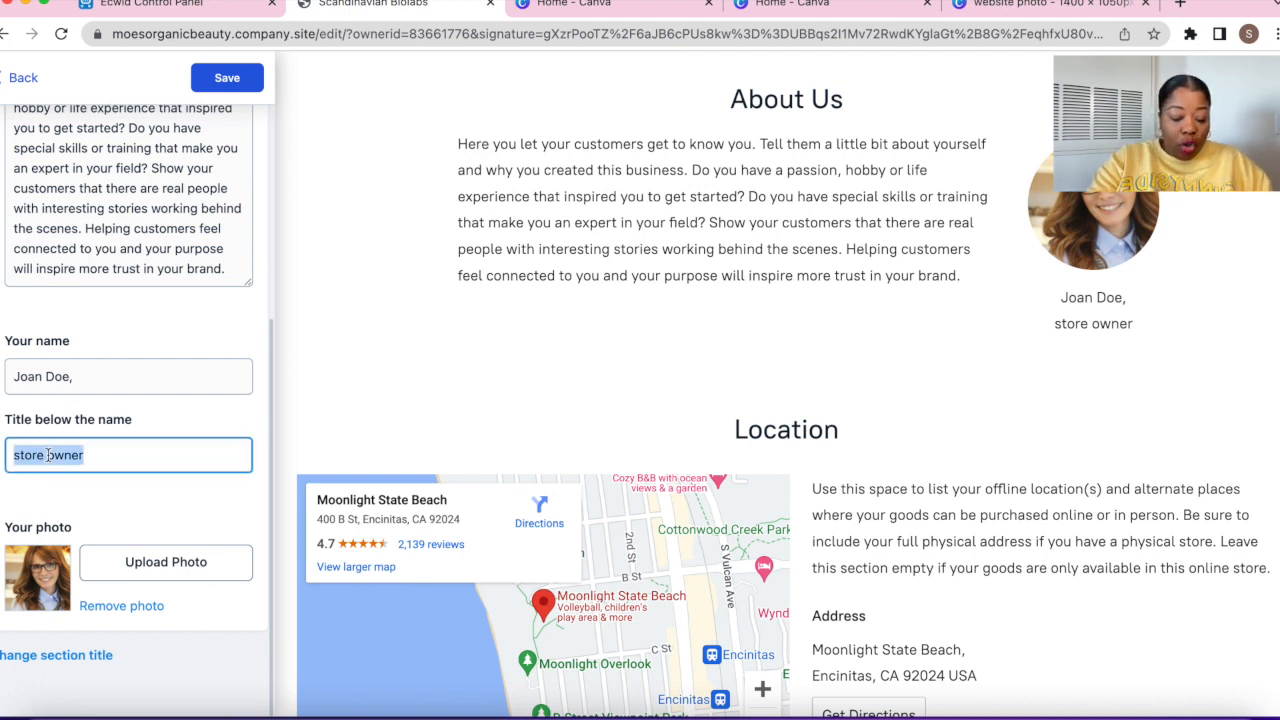
{"action": "type", "text": "CC"}
{"action": "type", "text": "O"}
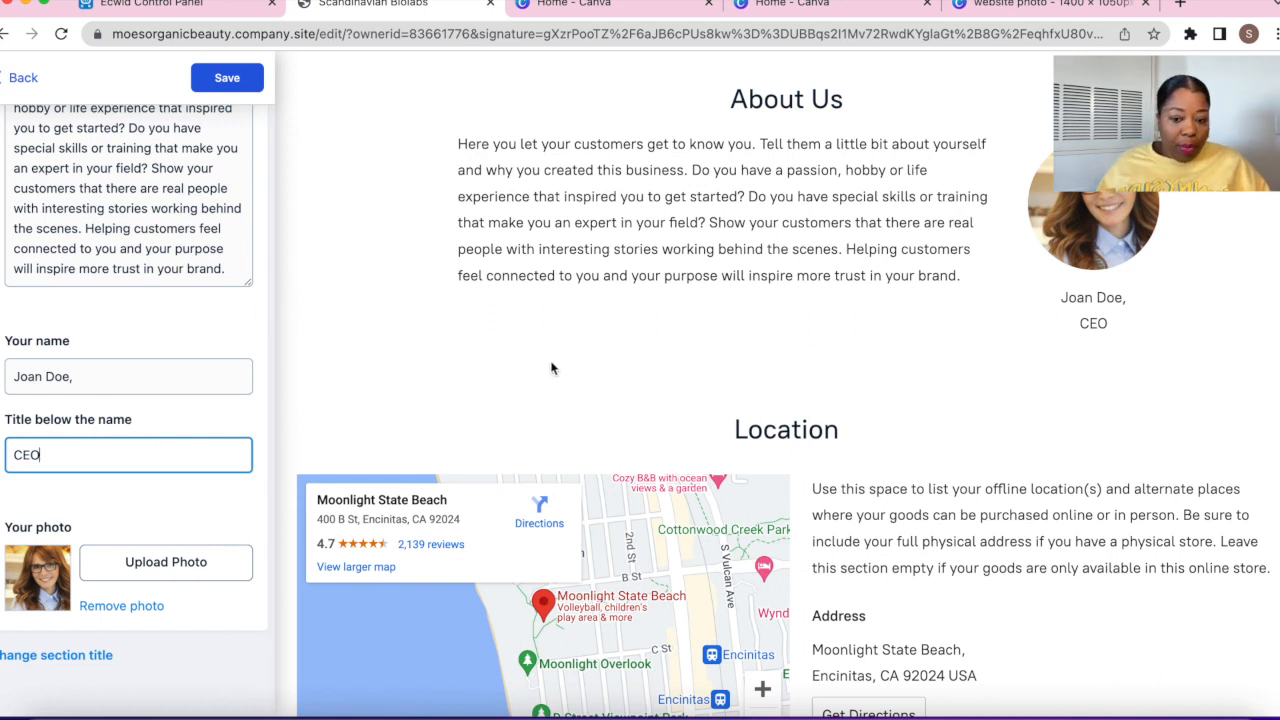
{"action": "double_click", "coordinate": [48, 383]}
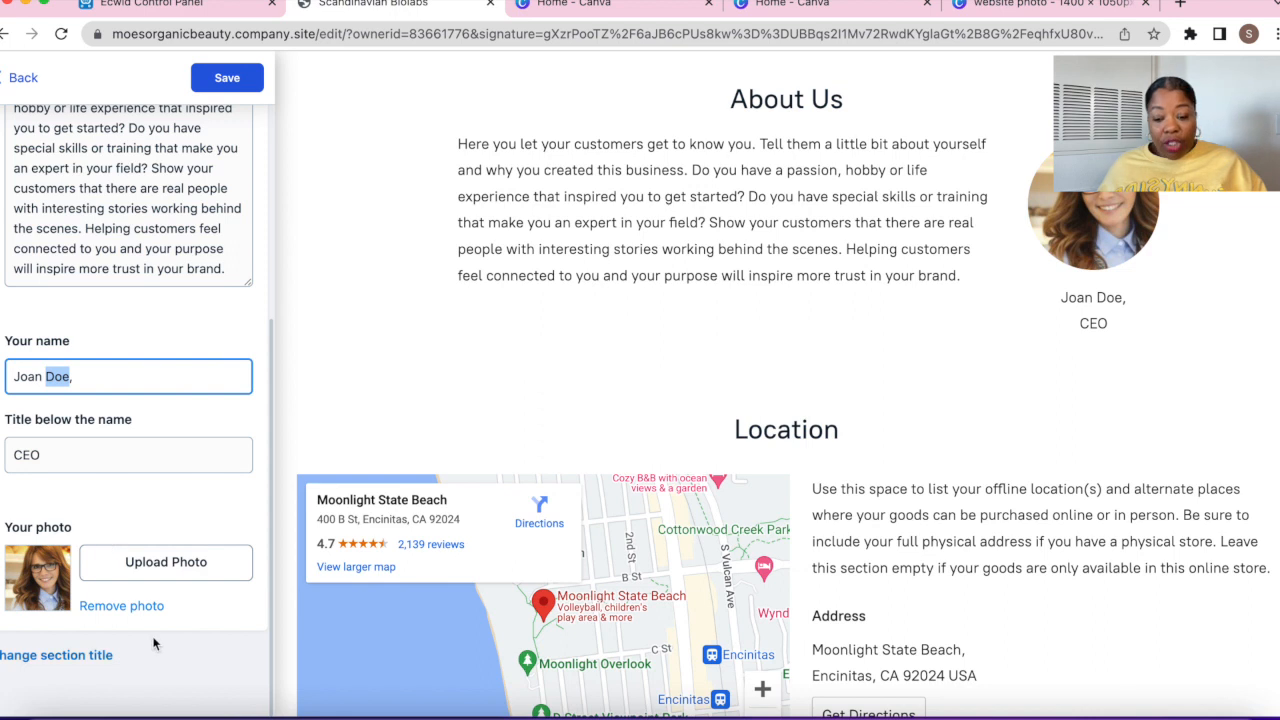
{"action": "left_click", "coordinate": [257, 90]}
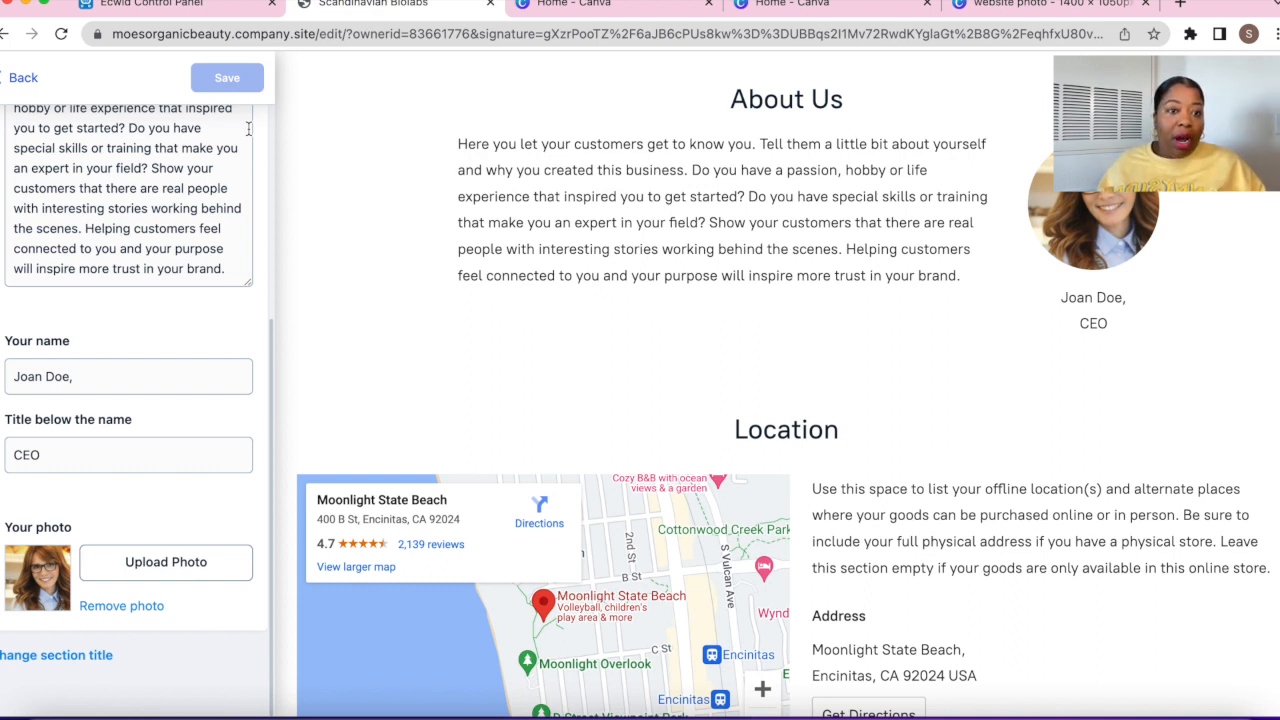
Hide the Location section from the page and save it
{"action": "left_click", "coordinate": [23, 80]}
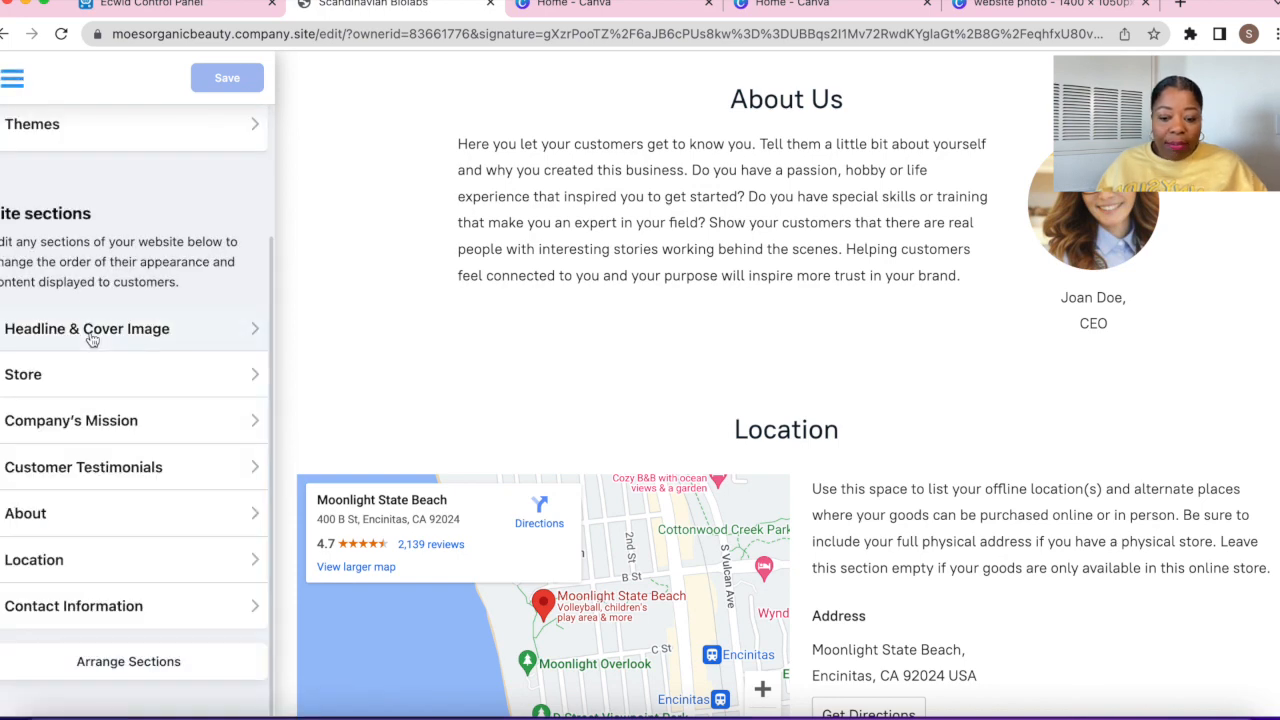
{"action": "left_click", "coordinate": [101, 572]}
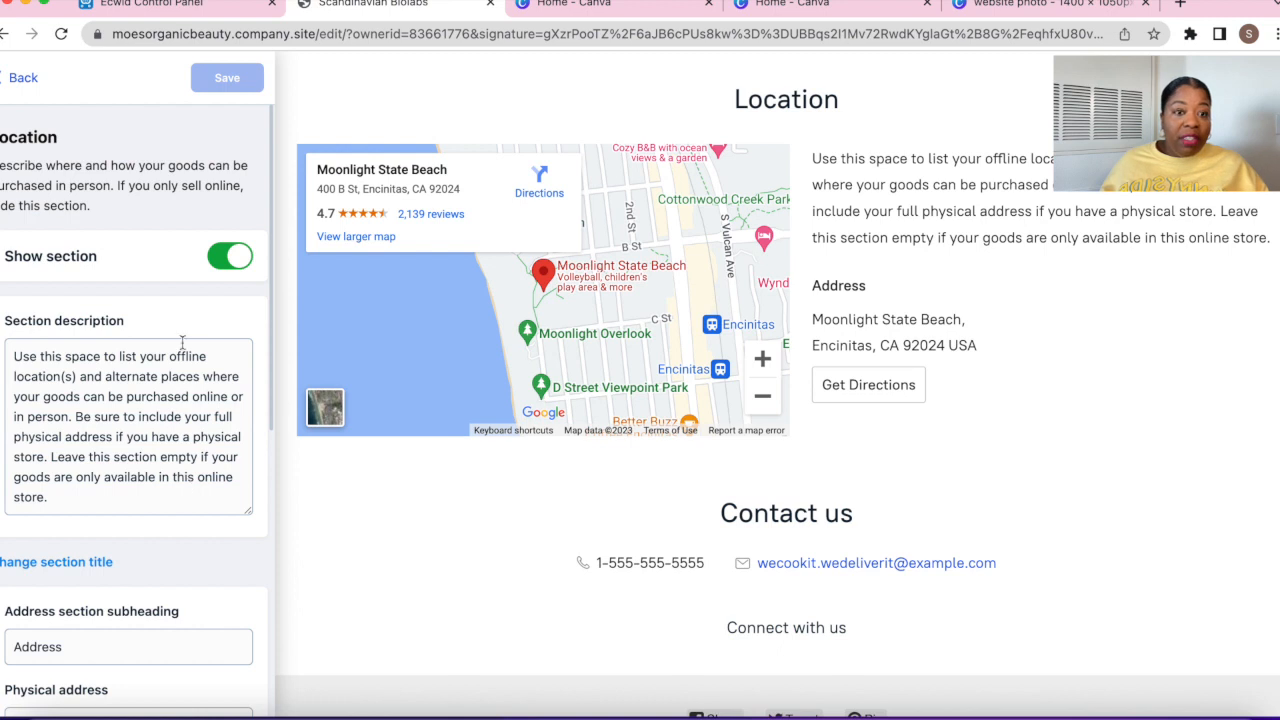
{"action": "left_click", "coordinate": [231, 258]}
{"action": "left_click", "coordinate": [238, 80]}
{"action": "left_click", "coordinate": [38, 82]}
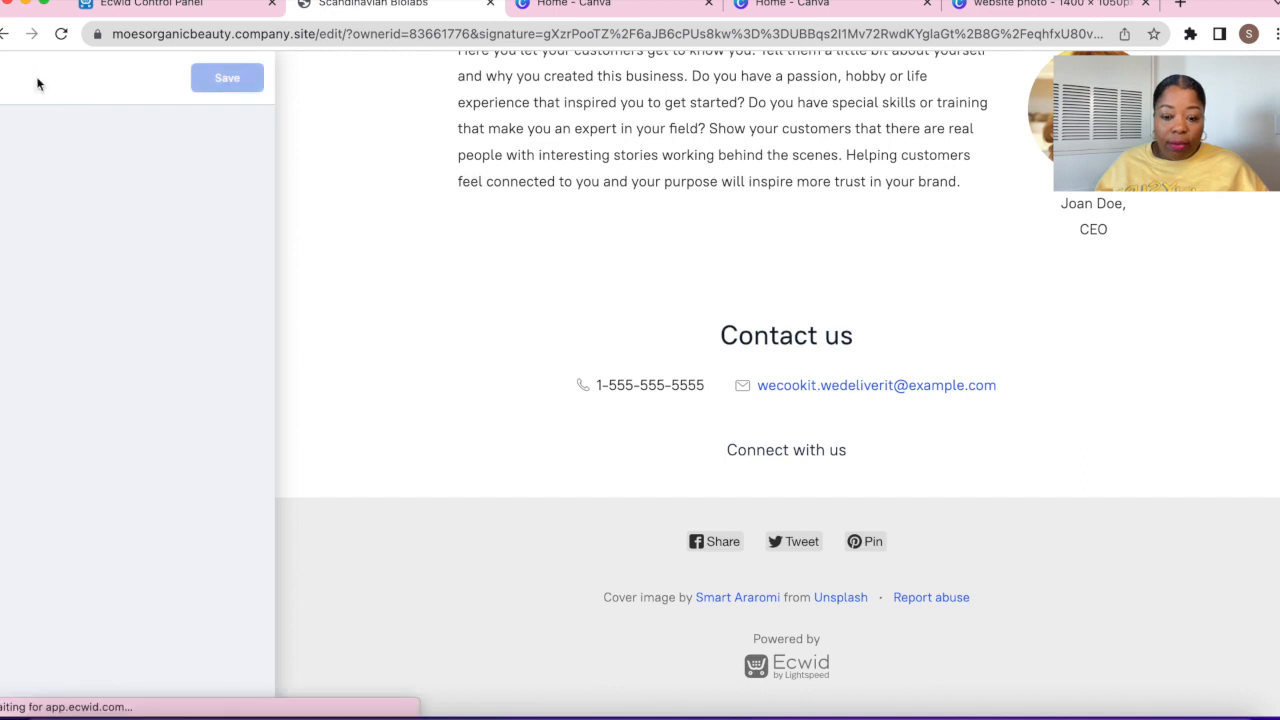
Clear the sample phone number and enter the store's e-mail address in Contact Information
{"action": "left_click", "coordinate": [75, 606]}
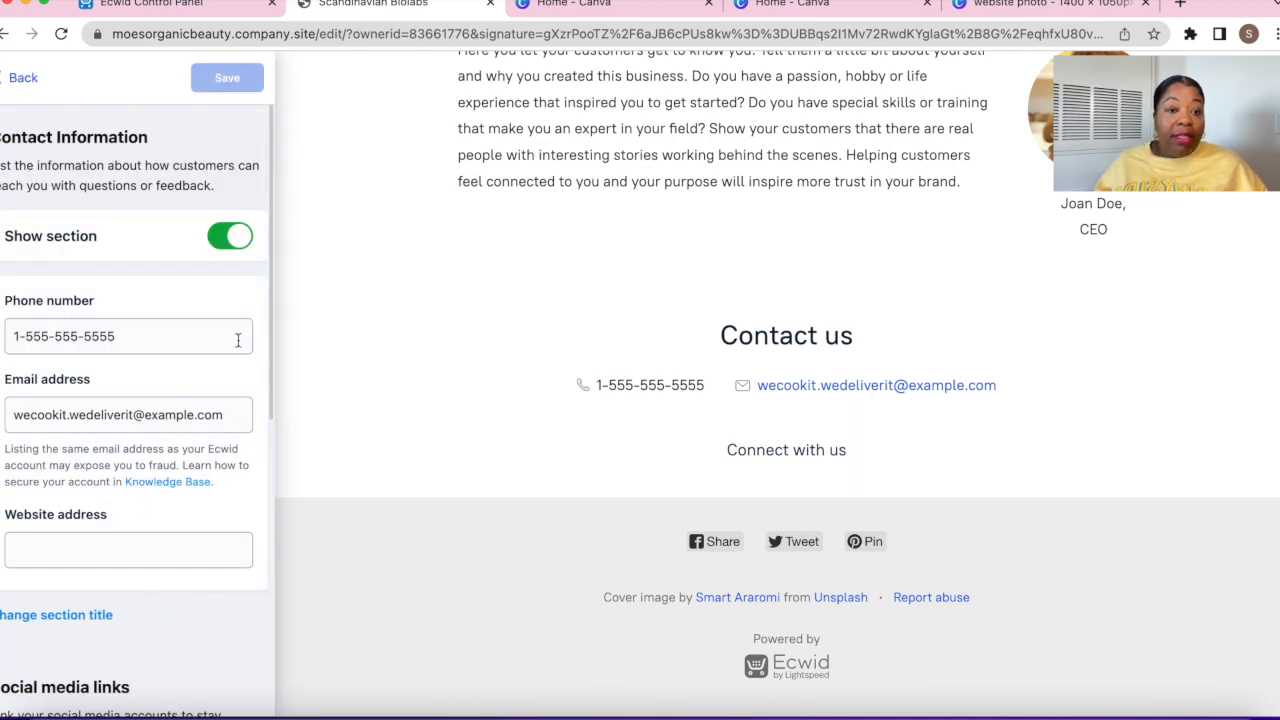
{"action": "left_click", "coordinate": [68, 340]}
{"action": "key", "text": "super+a"}
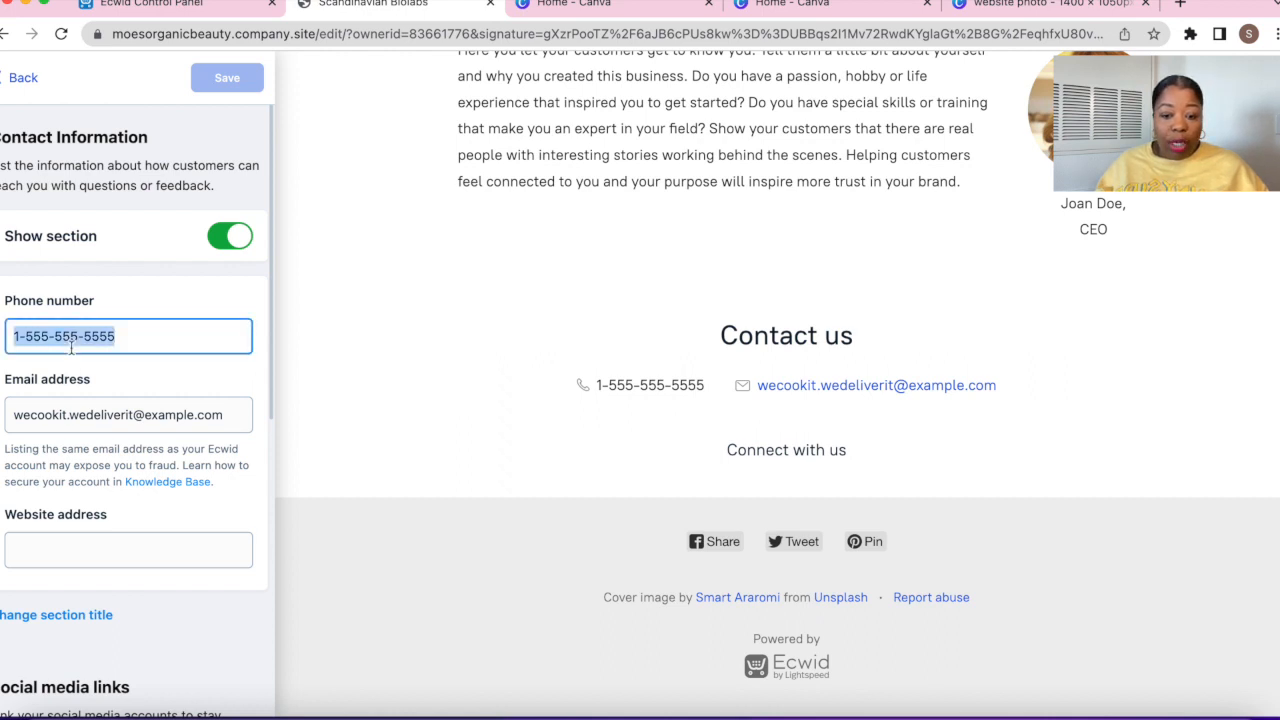
{"action": "key", "text": "BackSpace"}
{"action": "key", "text": "Tab"}
Enter the moesorganic website address and return to the site sections list
{"action": "key", "text": "Tab"}
{"action": "type", "text": "moe"}
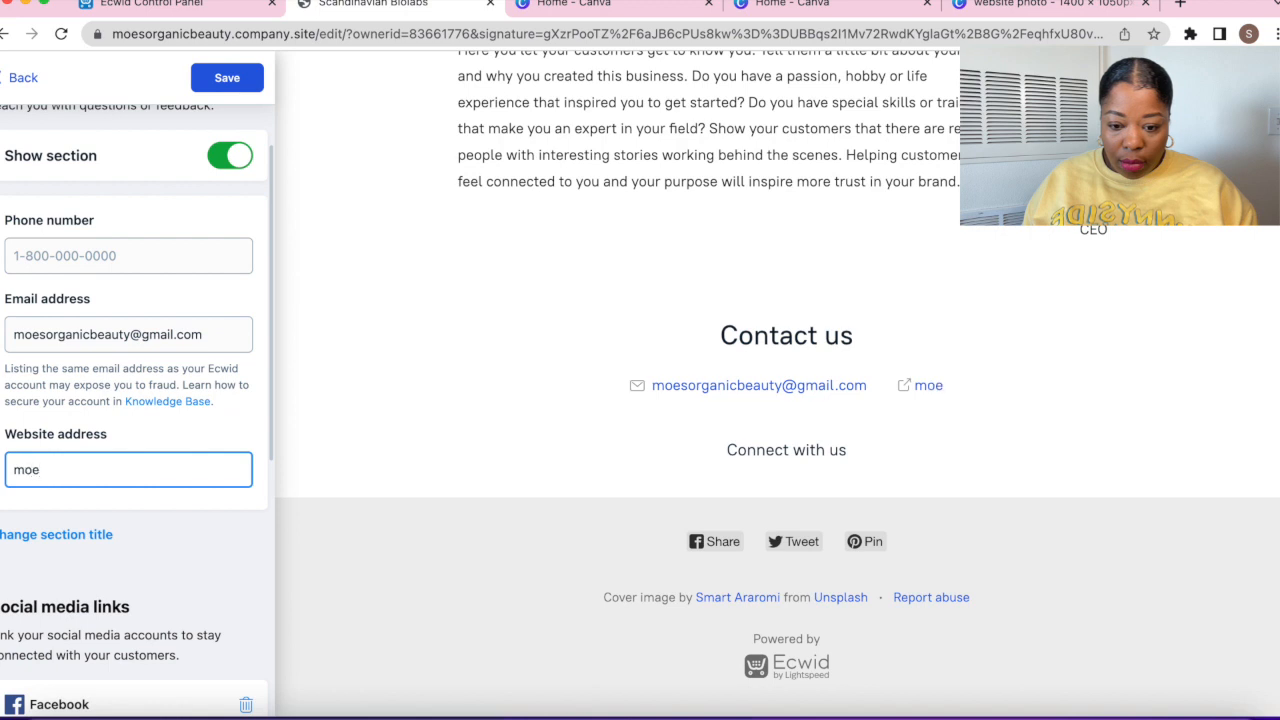
{"action": "type", "text": "sorganic"}
{"action": "key", "text": "BackSpace"}
{"action": "key", "text": "BackSpace"}
{"action": "key", "text": "BackSpace"}
{"action": "key", "text": "BackSpace"}
{"action": "key", "text": "BackSpace"}
{"action": "key", "text": "BackSpace"}
{"action": "key", "text": "BackSpace"}
{"action": "type", "text": "o"}
{"action": "key", "text": "BackSpace"}
{"action": "type", "text": "sorganic"}
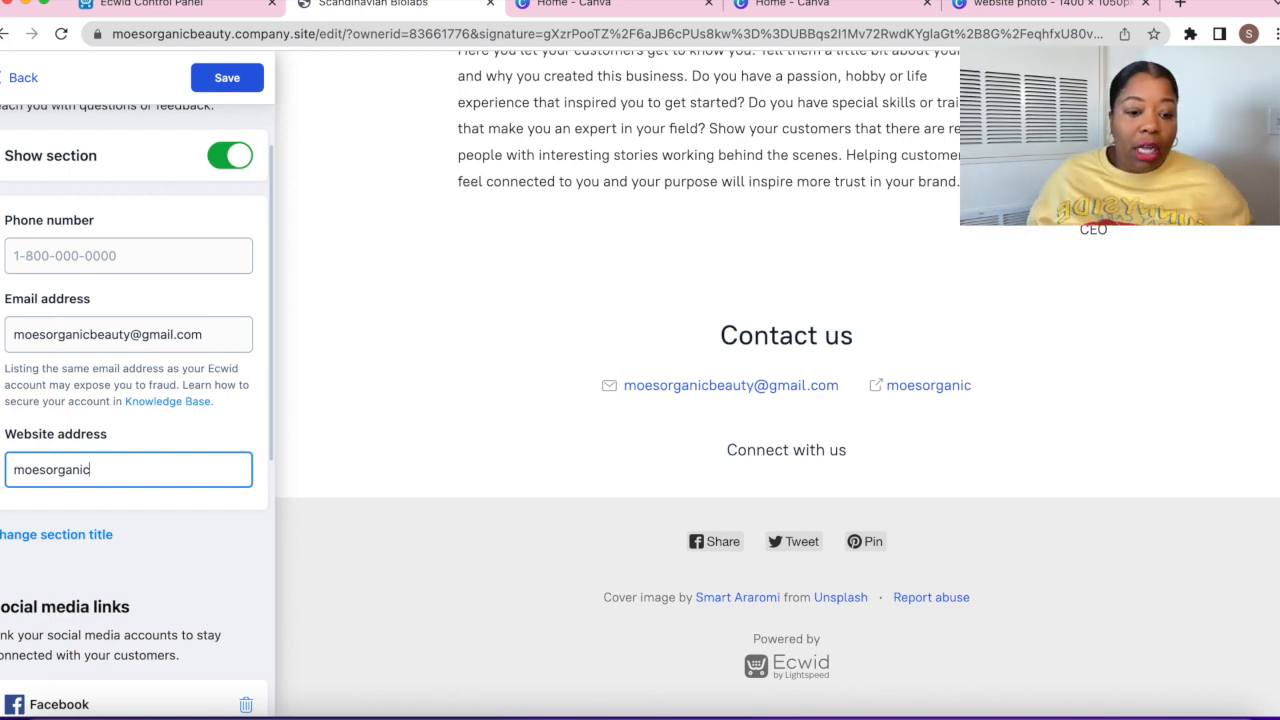
{"action": "left_click", "coordinate": [6, 82]}
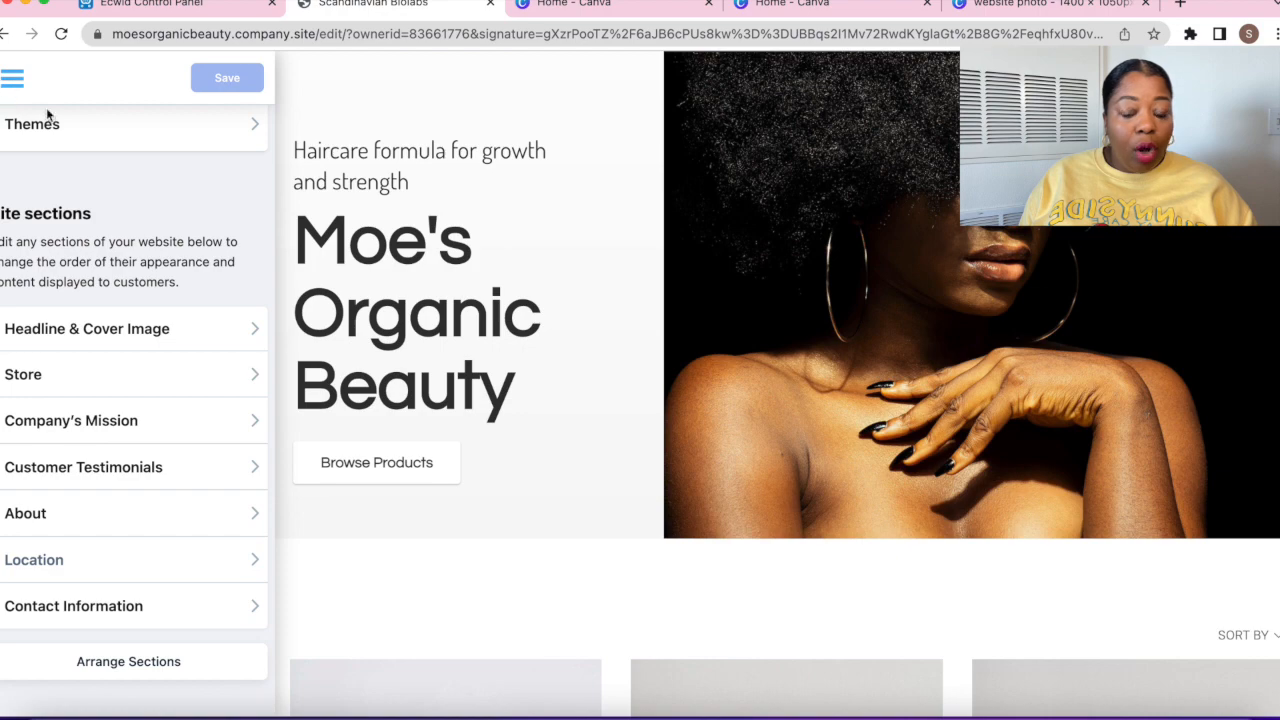
Leave the site editor for the store dashboard and open the Products list
{"action": "left_click", "coordinate": [12, 80]}
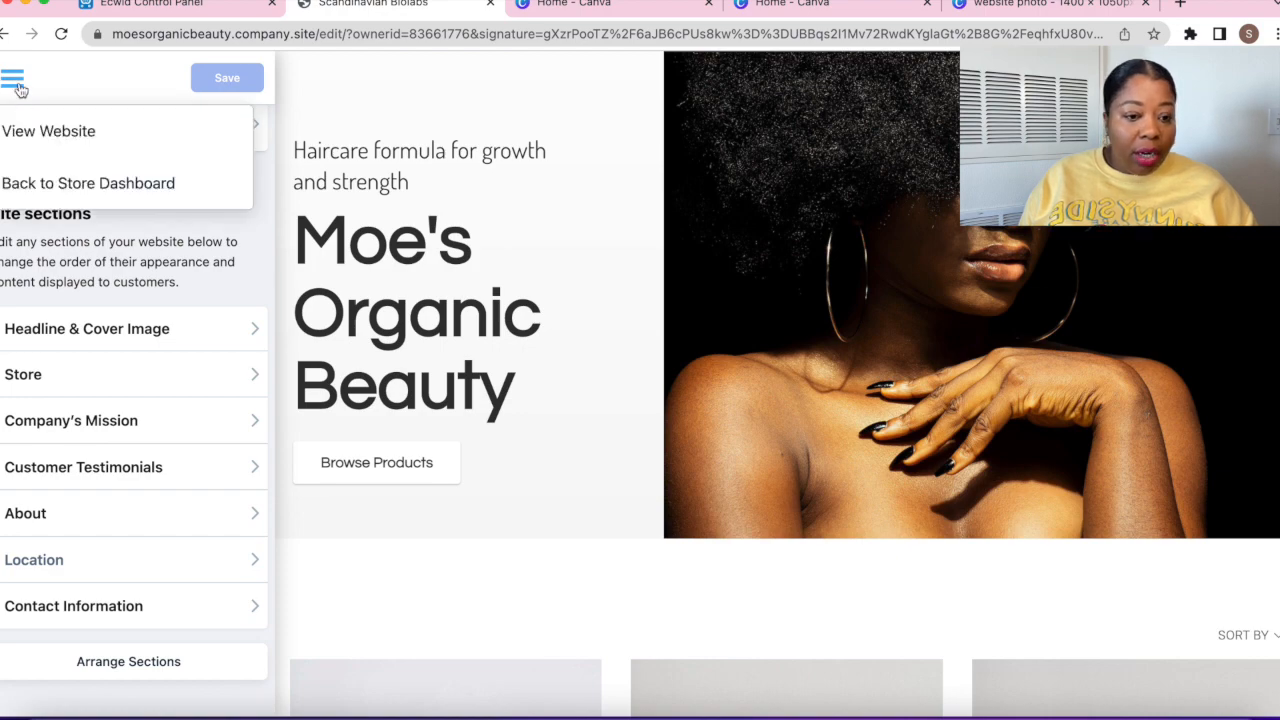
{"action": "left_click", "coordinate": [103, 184]}
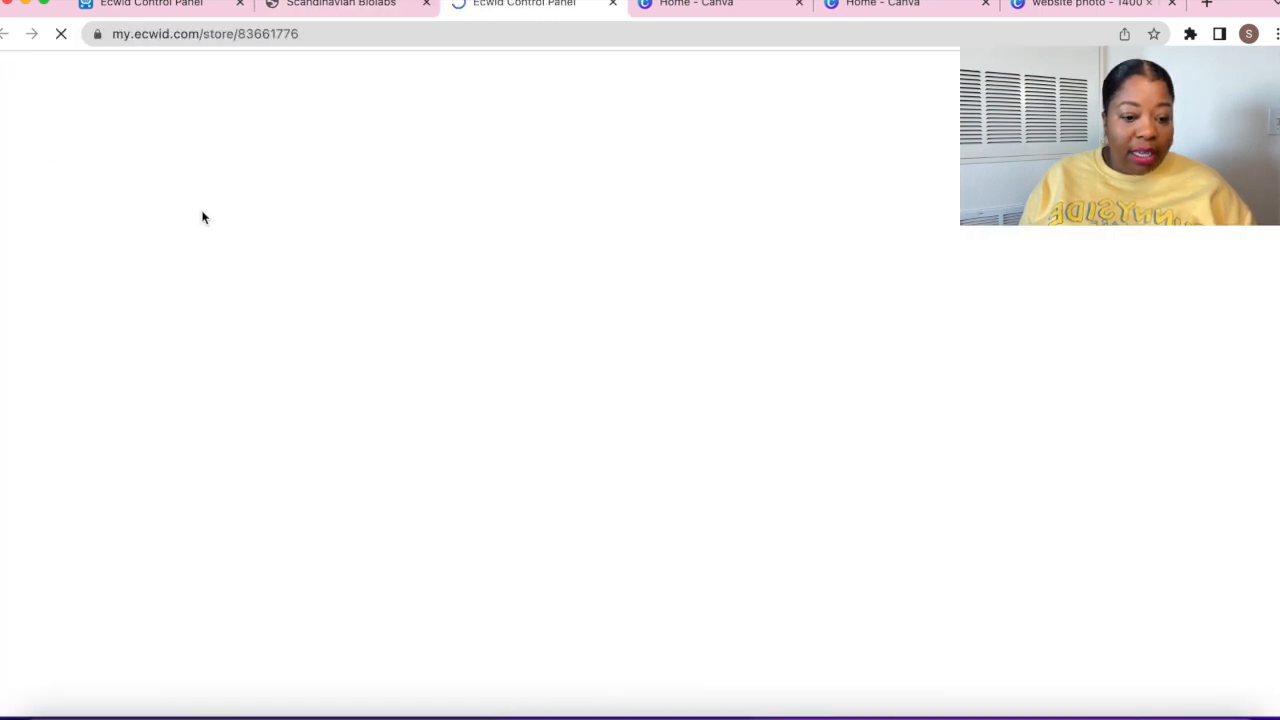
{"action": "scroll", "coordinate": [755, 436], "scroll_direction": "down", "scroll_amount": 1}
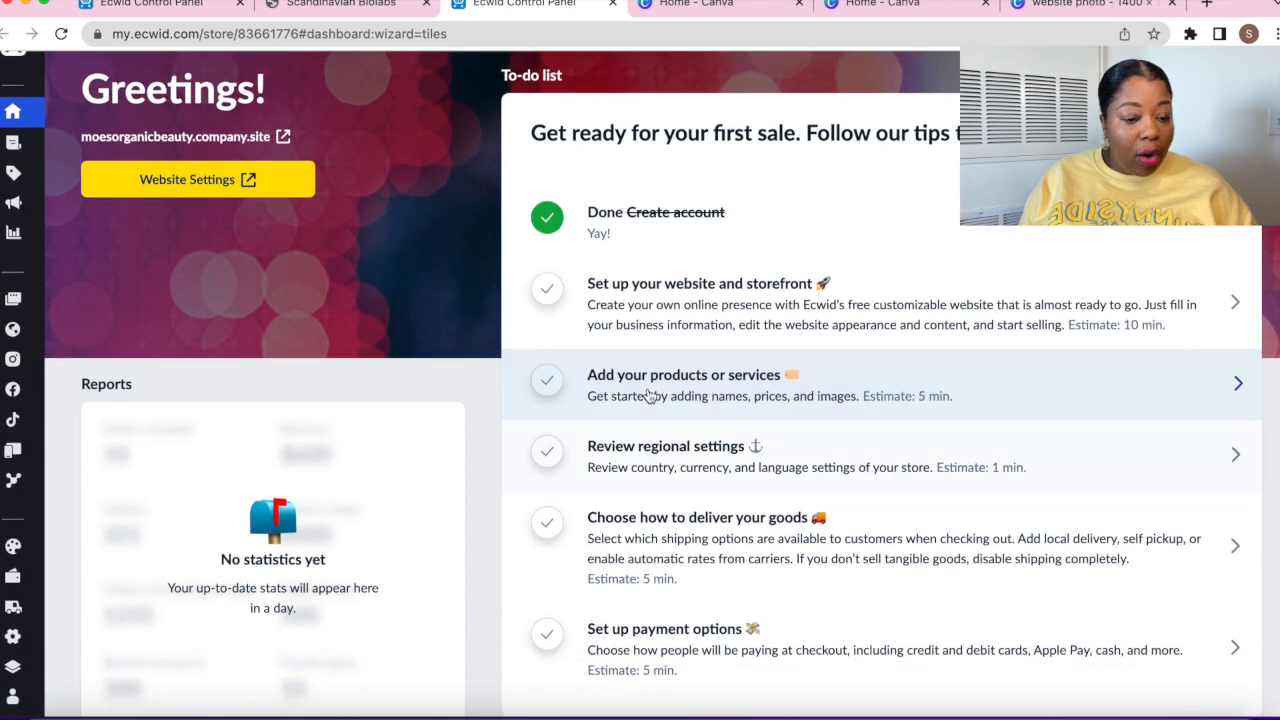
{"action": "left_click", "coordinate": [593, 386]}
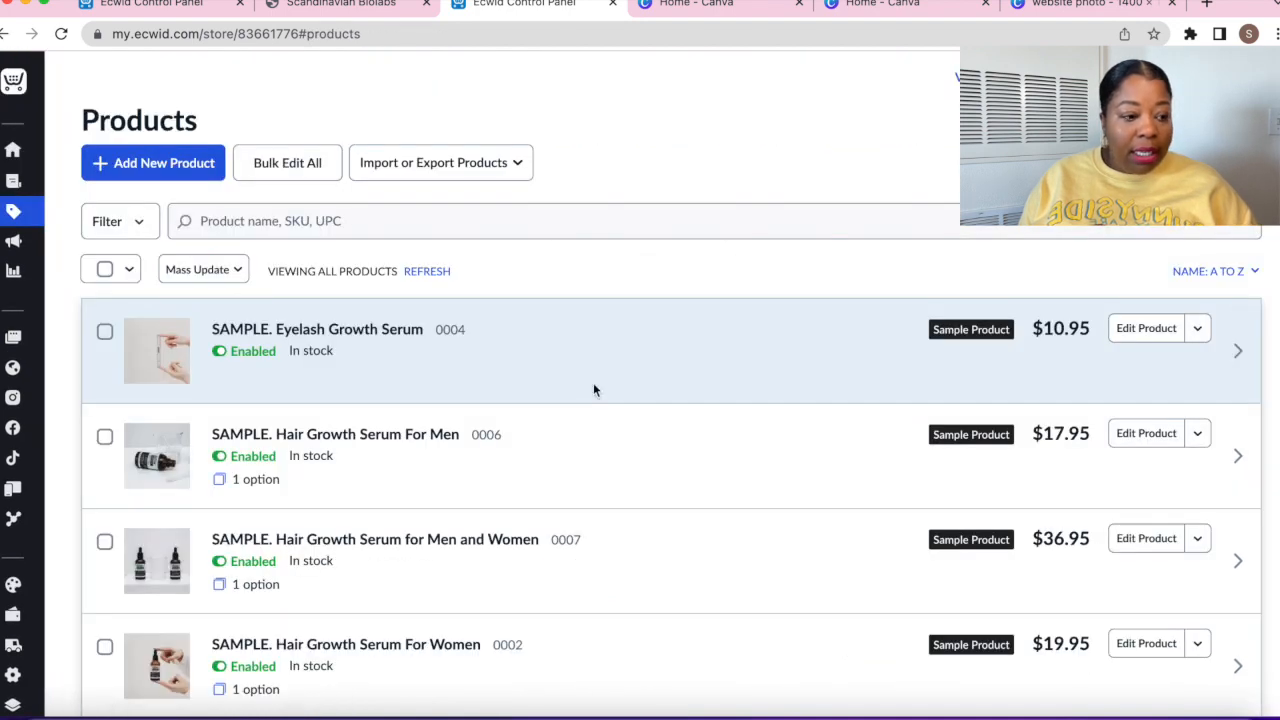
{"action": "scroll", "coordinate": [669, 390], "scroll_direction": "down", "scroll_amount": 5}
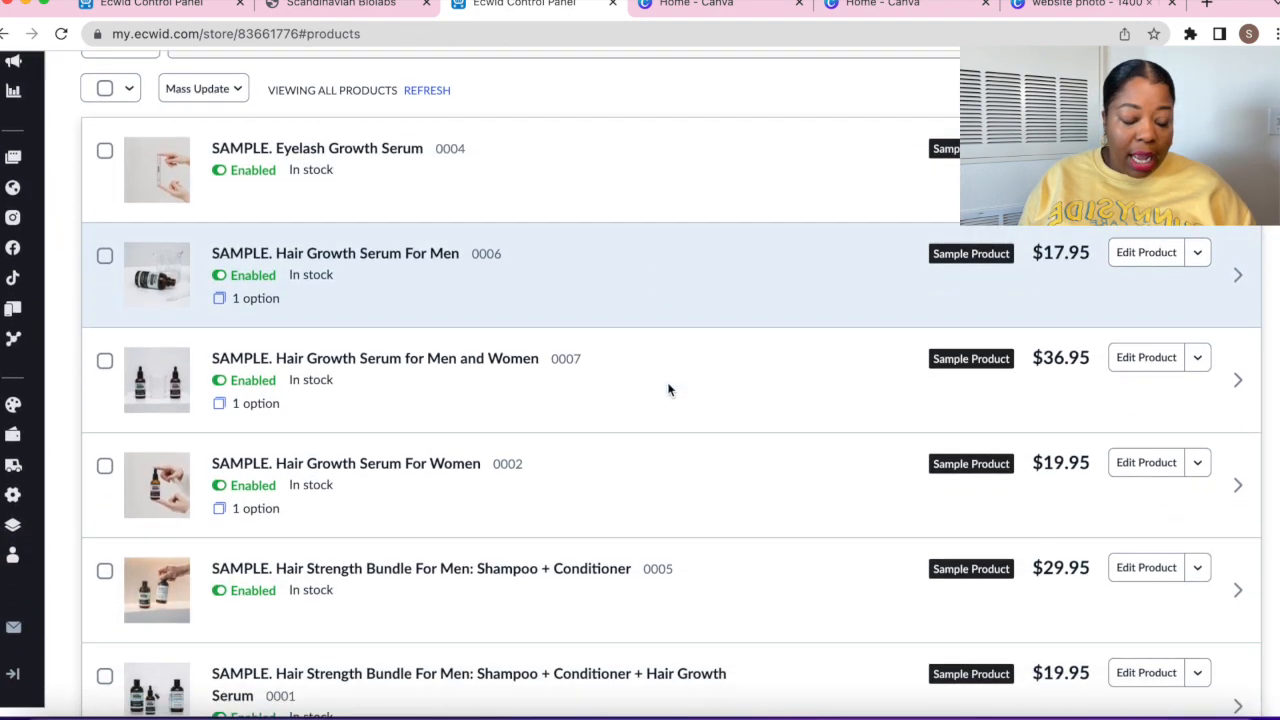
{"action": "scroll", "coordinate": [669, 390], "scroll_direction": "down", "scroll_amount": 5}
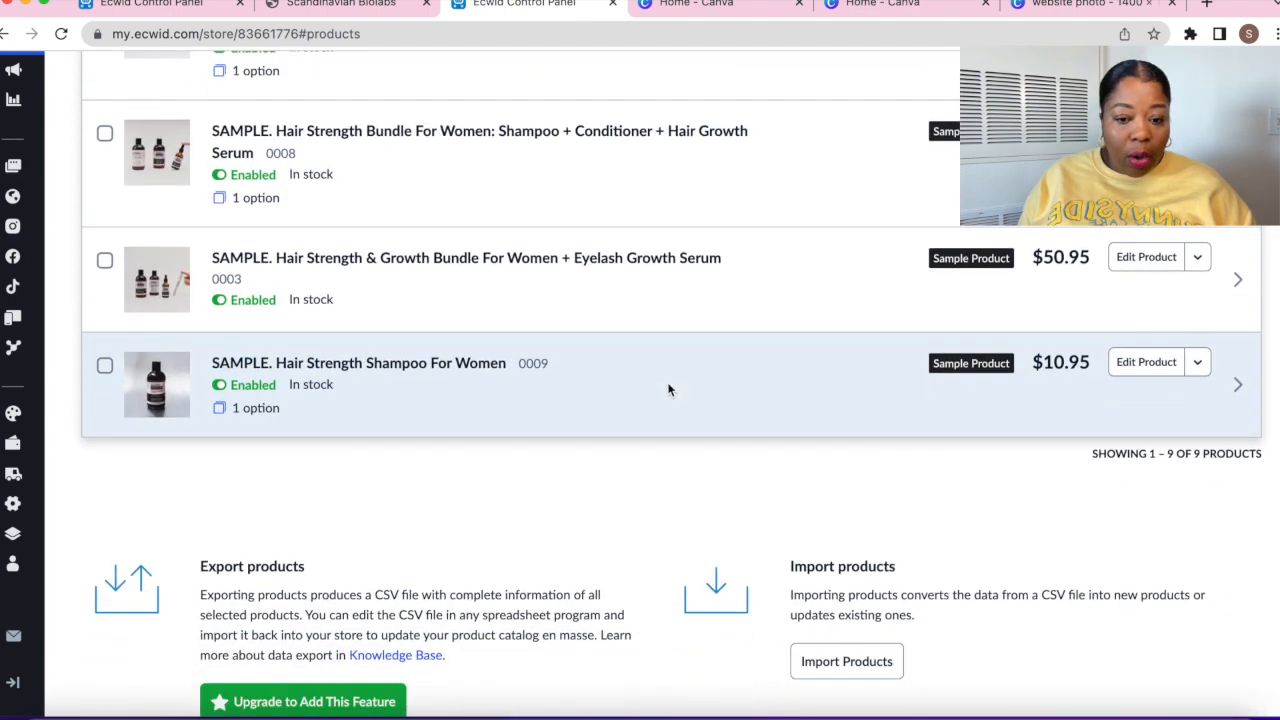
{"action": "scroll", "coordinate": [669, 390], "scroll_direction": "up", "scroll_amount": 10}
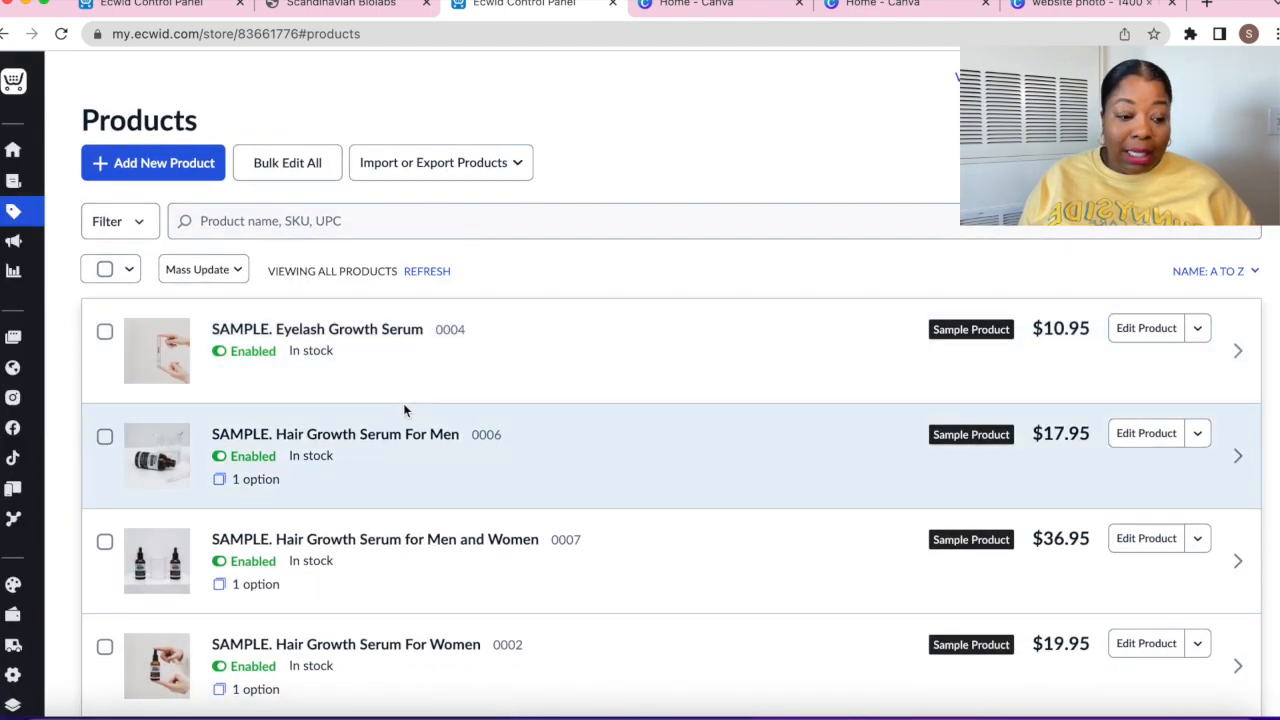
{"action": "scroll", "coordinate": [605, 380], "scroll_direction": "down", "scroll_amount": 1}
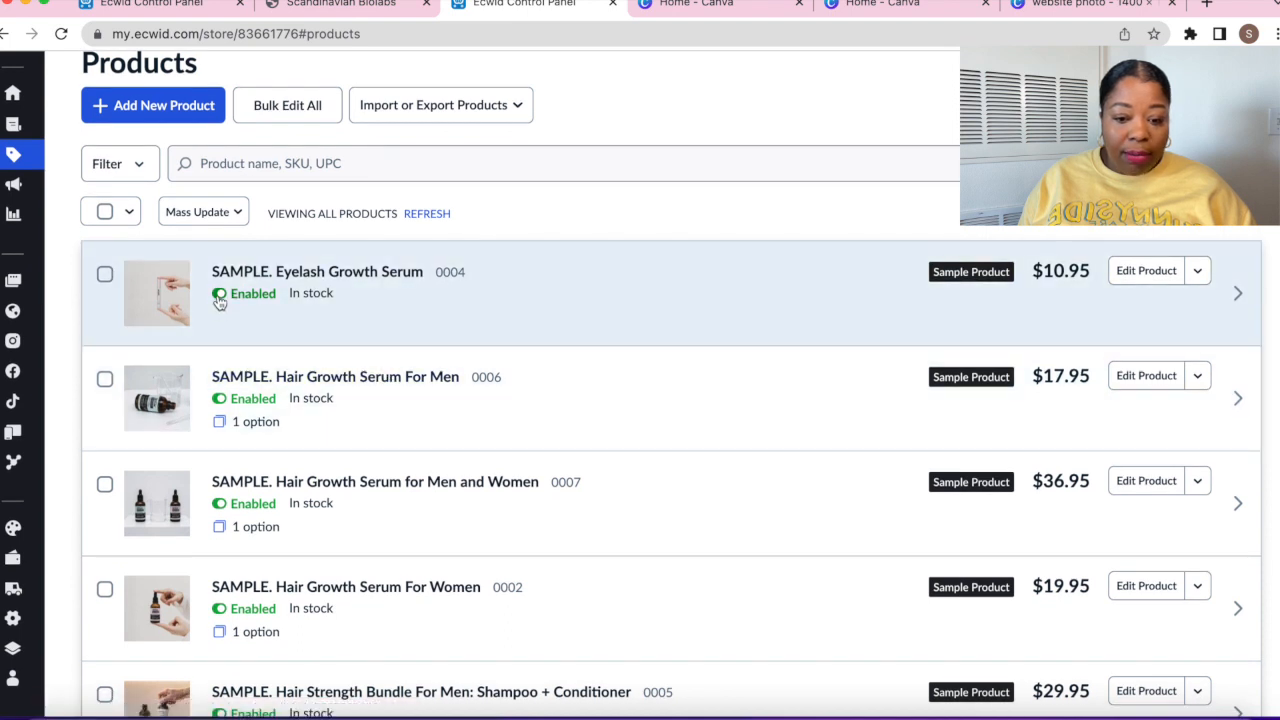
Disable all nine sample products, from Eyelash Growth Serum to Hair Strength Shampoo For Women
{"action": "left_click", "coordinate": [219, 295]}
{"action": "left_click", "coordinate": [220, 400]}
{"action": "left_click", "coordinate": [219, 504]}
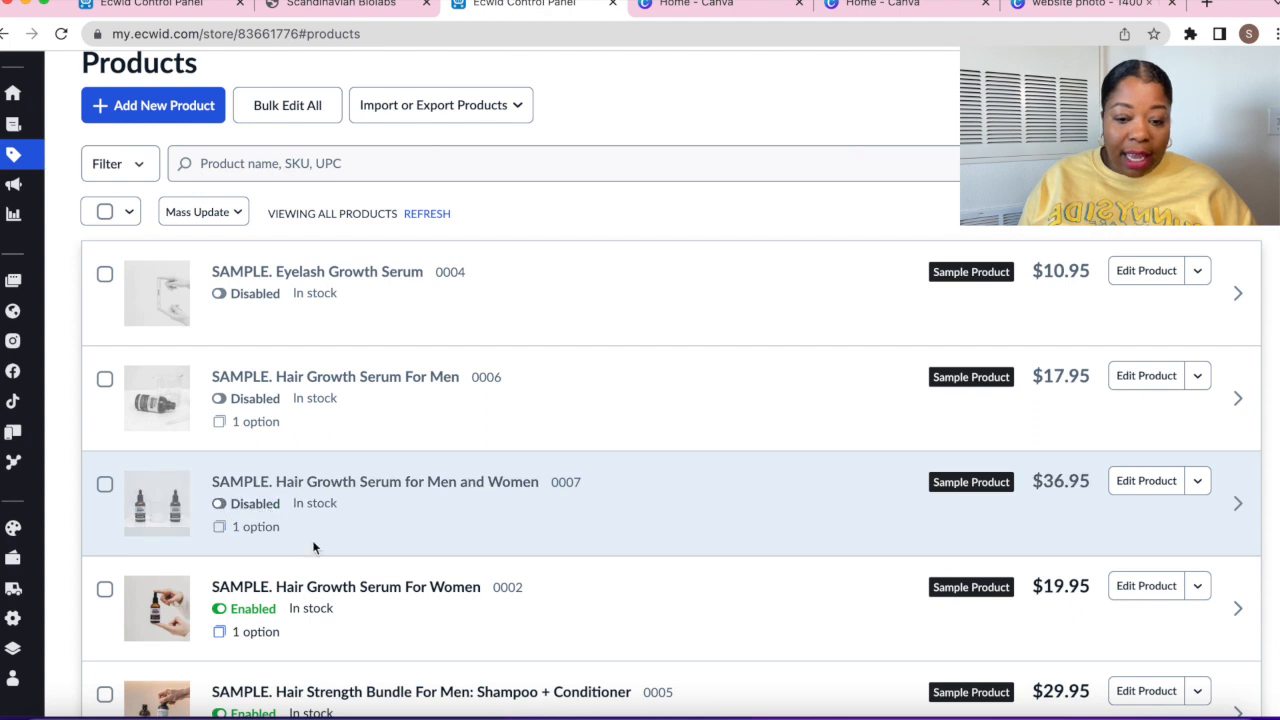
{"action": "scroll", "coordinate": [312, 547], "scroll_direction": "down", "scroll_amount": 2}
{"action": "left_click", "coordinate": [218, 414]}
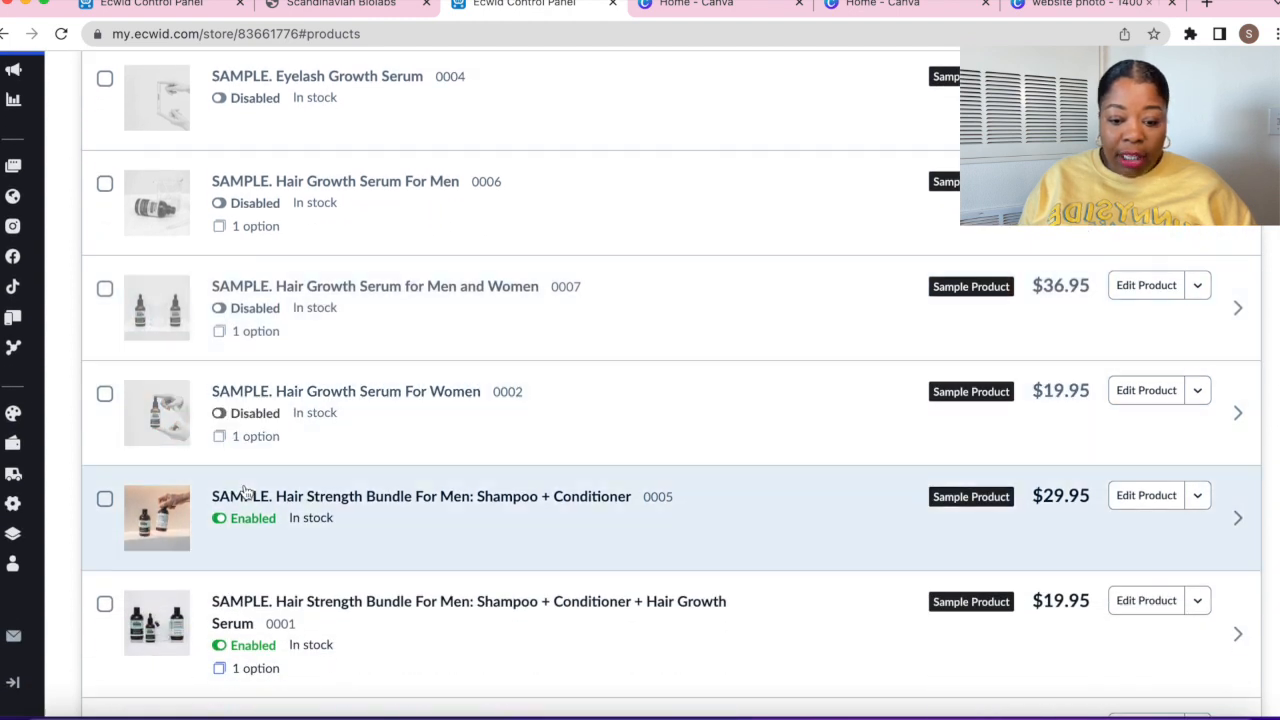
{"action": "left_click", "coordinate": [220, 518]}
{"action": "left_click", "coordinate": [221, 644]}
{"action": "scroll", "coordinate": [360, 640], "scroll_direction": "down", "scroll_amount": 2}
{"action": "scroll", "coordinate": [362, 641], "scroll_direction": "down", "scroll_amount": 1}
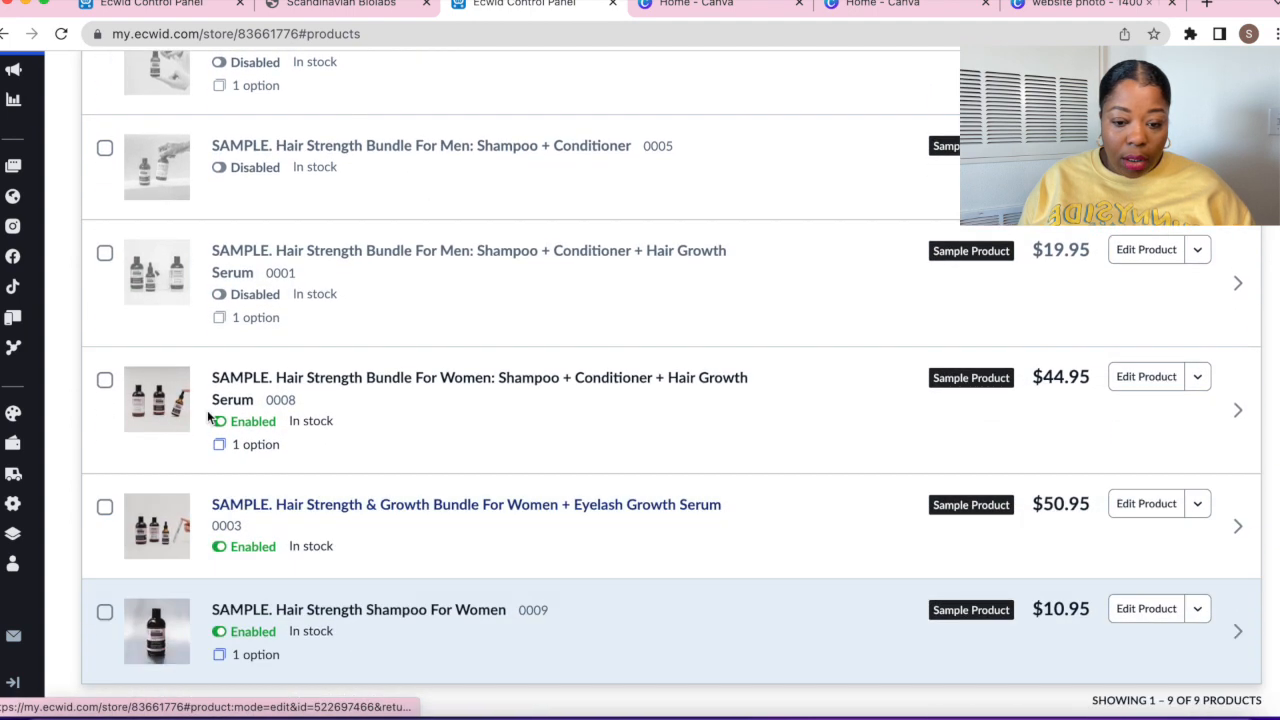
{"action": "left_click", "coordinate": [219, 421]}
{"action": "left_click", "coordinate": [219, 546]}
{"action": "left_click", "coordinate": [221, 645]}
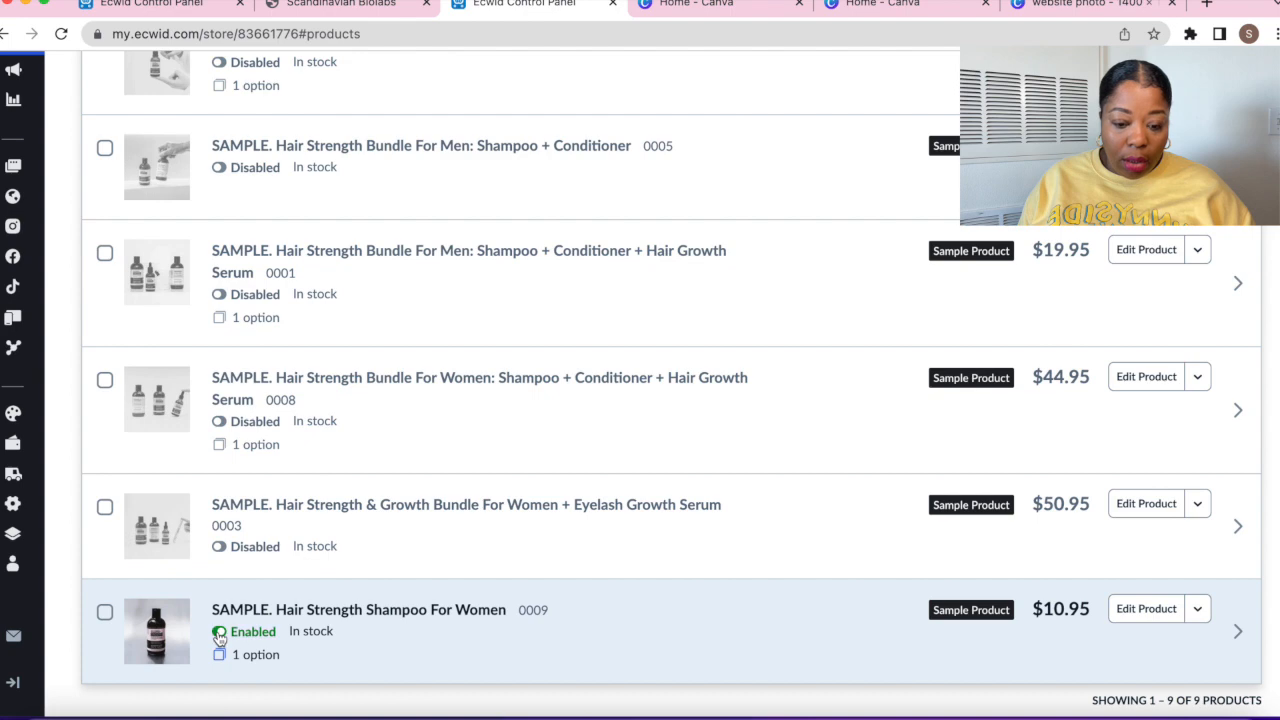
{"action": "scroll", "coordinate": [367, 628], "scroll_direction": "down", "scroll_amount": 1}
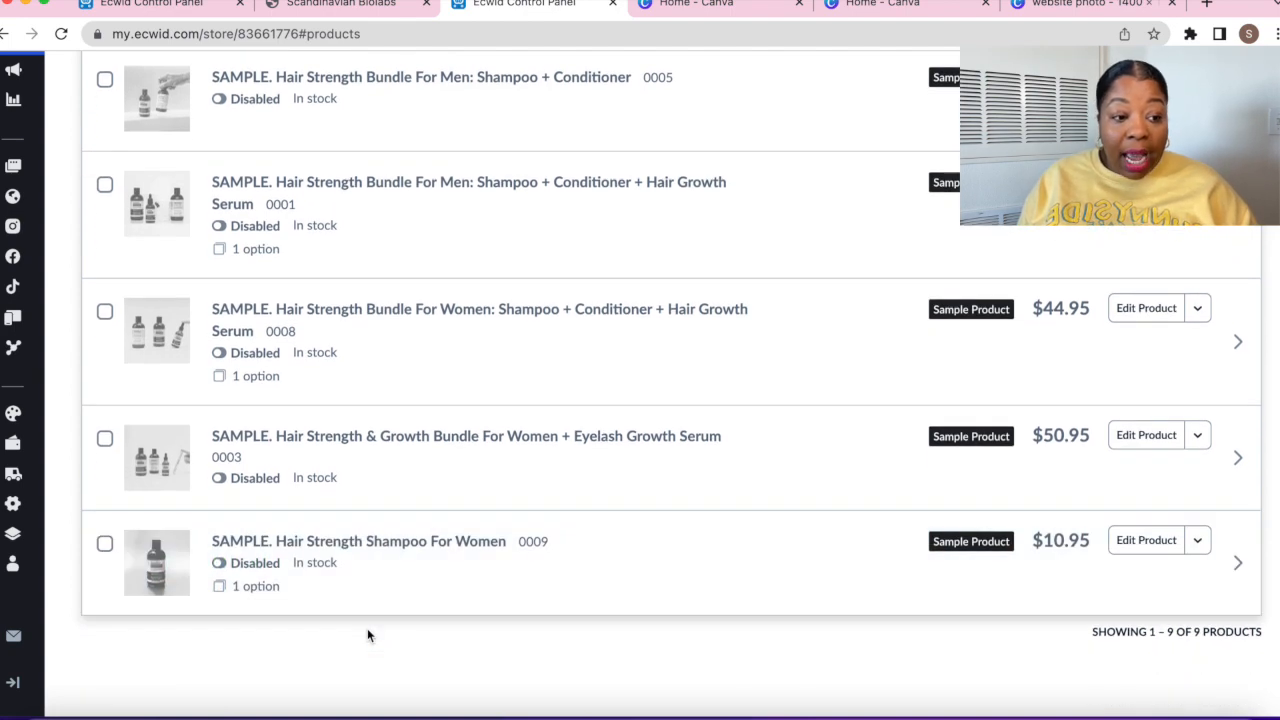
{"action": "scroll", "coordinate": [367, 635], "scroll_direction": "down", "scroll_amount": 2}
{"action": "scroll", "coordinate": [367, 635], "scroll_direction": "up", "scroll_amount": 1}
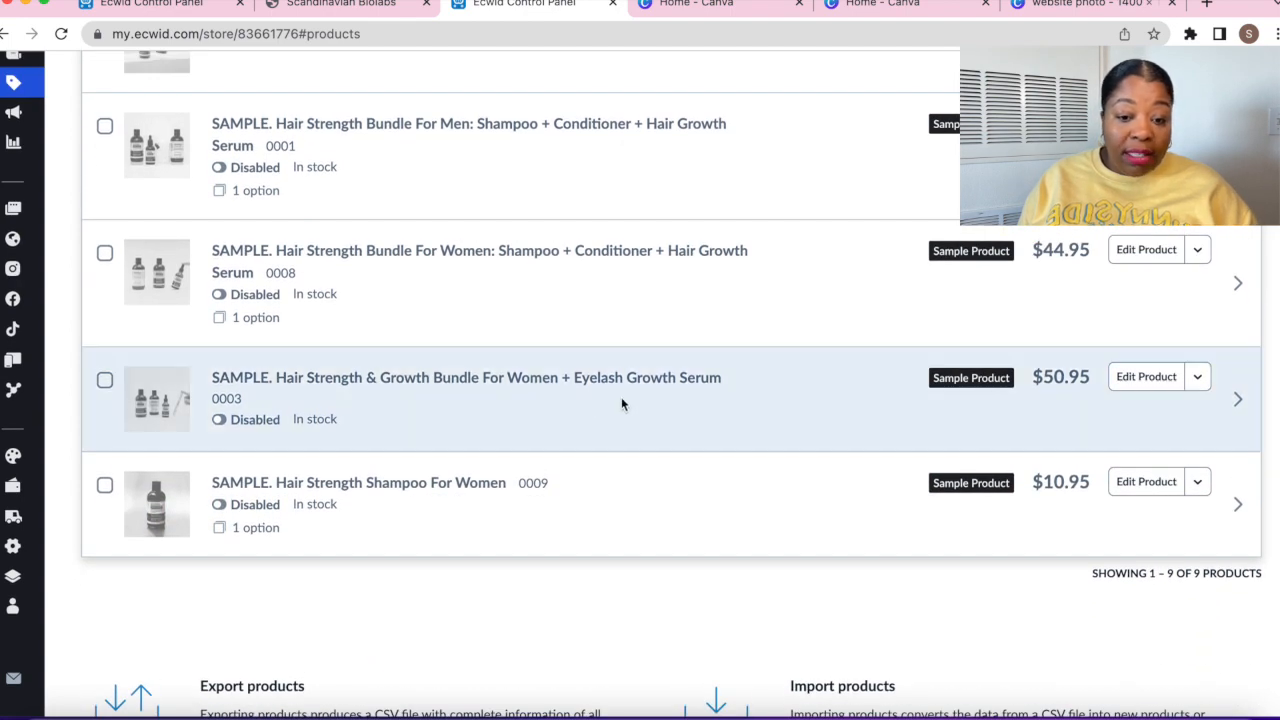
{"action": "scroll", "coordinate": [621, 399], "scroll_direction": "up", "scroll_amount": 4}
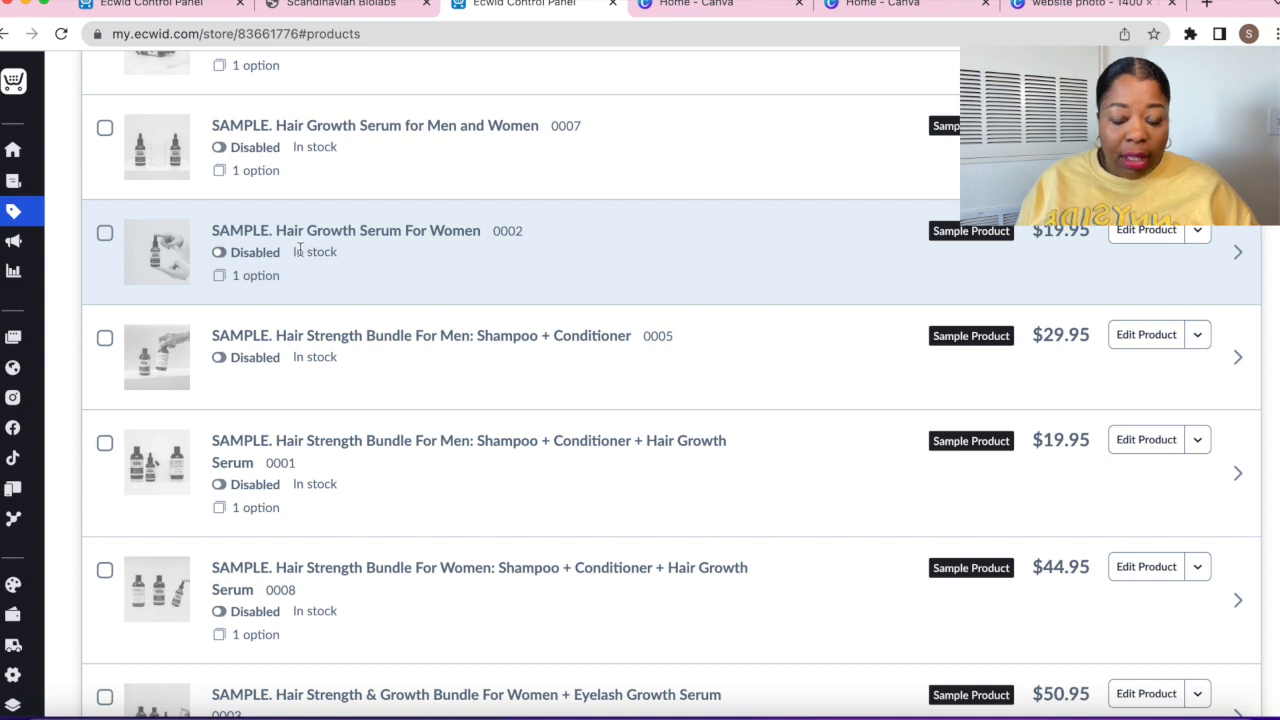
Re-enable Hair Growth Serum For Women and try adding a product subtitle, which needs the Venture plan
{"action": "left_click", "coordinate": [221, 254]}
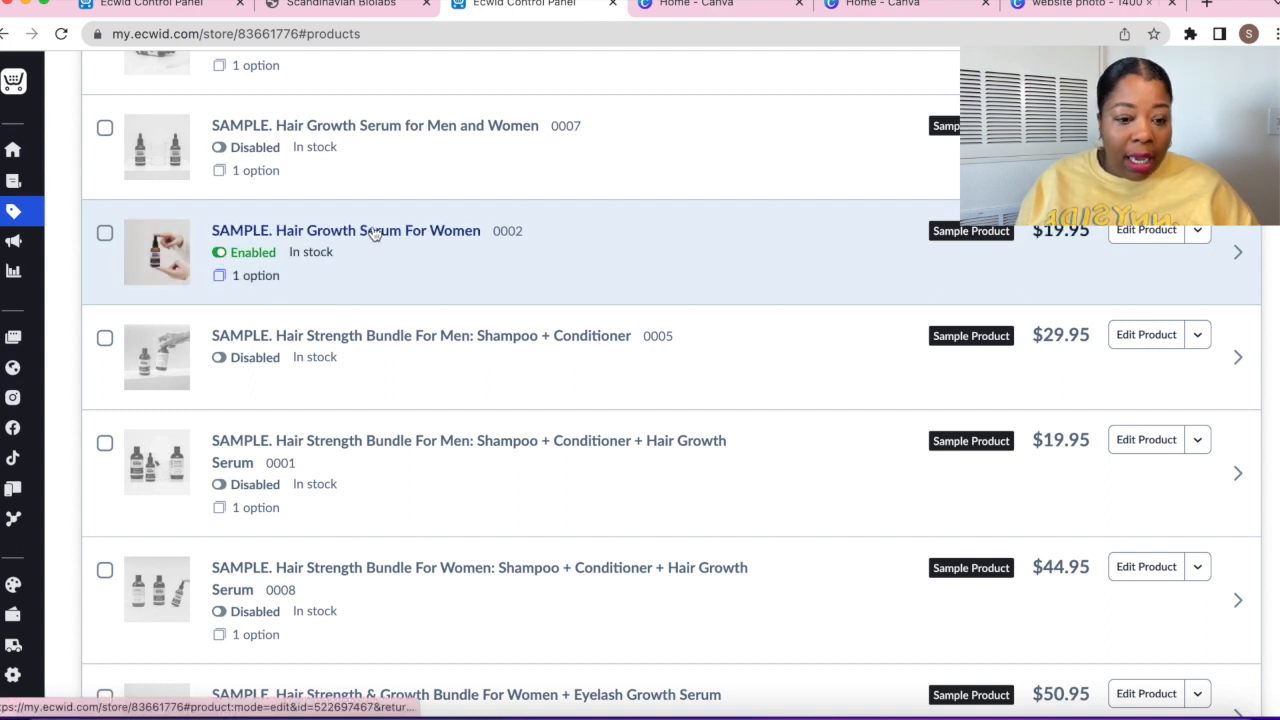
{"action": "left_click", "coordinate": [372, 232]}
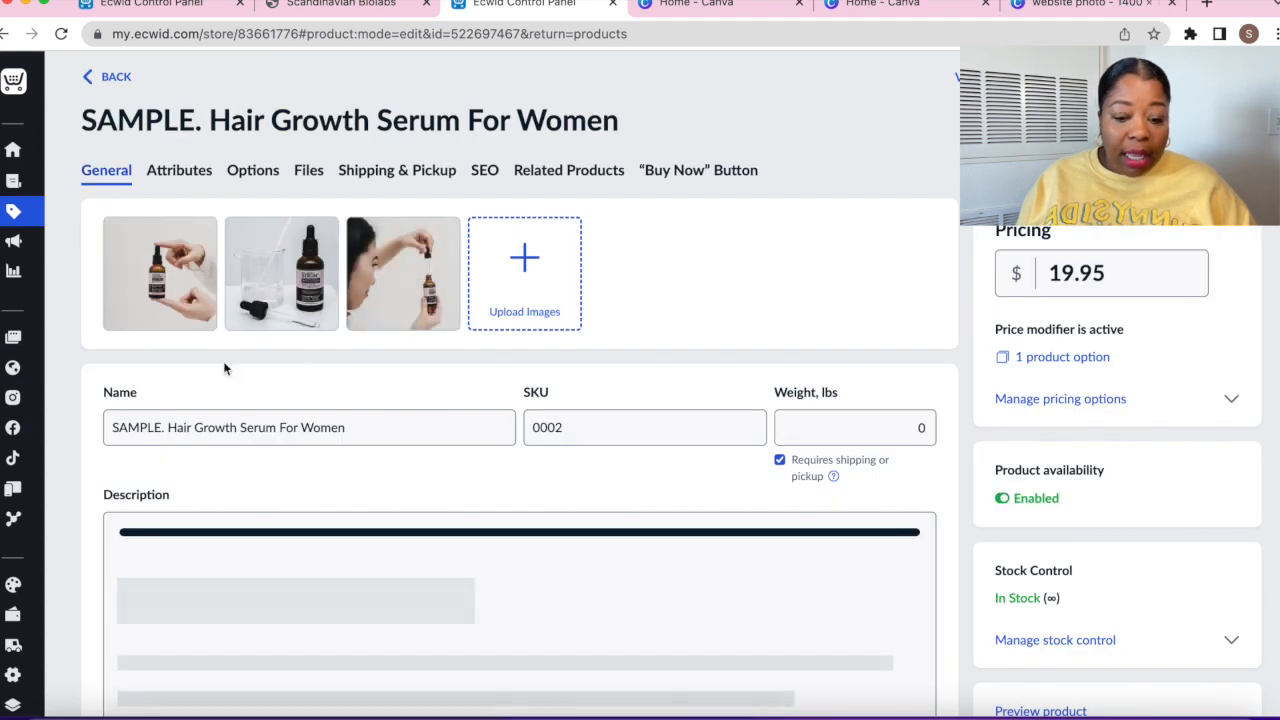
{"action": "scroll", "coordinate": [223, 361], "scroll_direction": "down", "scroll_amount": 3}
{"action": "scroll", "coordinate": [224, 365], "scroll_direction": "down", "scroll_amount": 2}
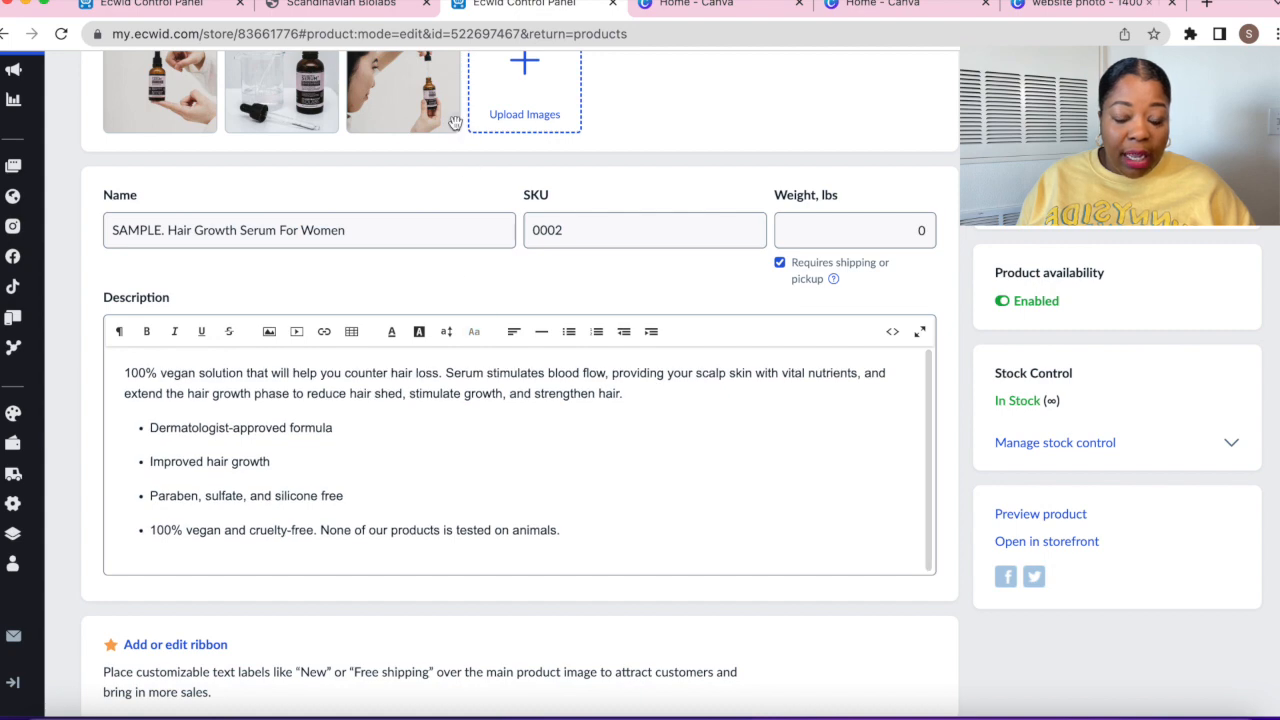
{"action": "scroll", "coordinate": [511, 432], "scroll_direction": "up", "scroll_amount": 4}
{"action": "scroll", "coordinate": [333, 300], "scroll_direction": "down", "scroll_amount": 5}
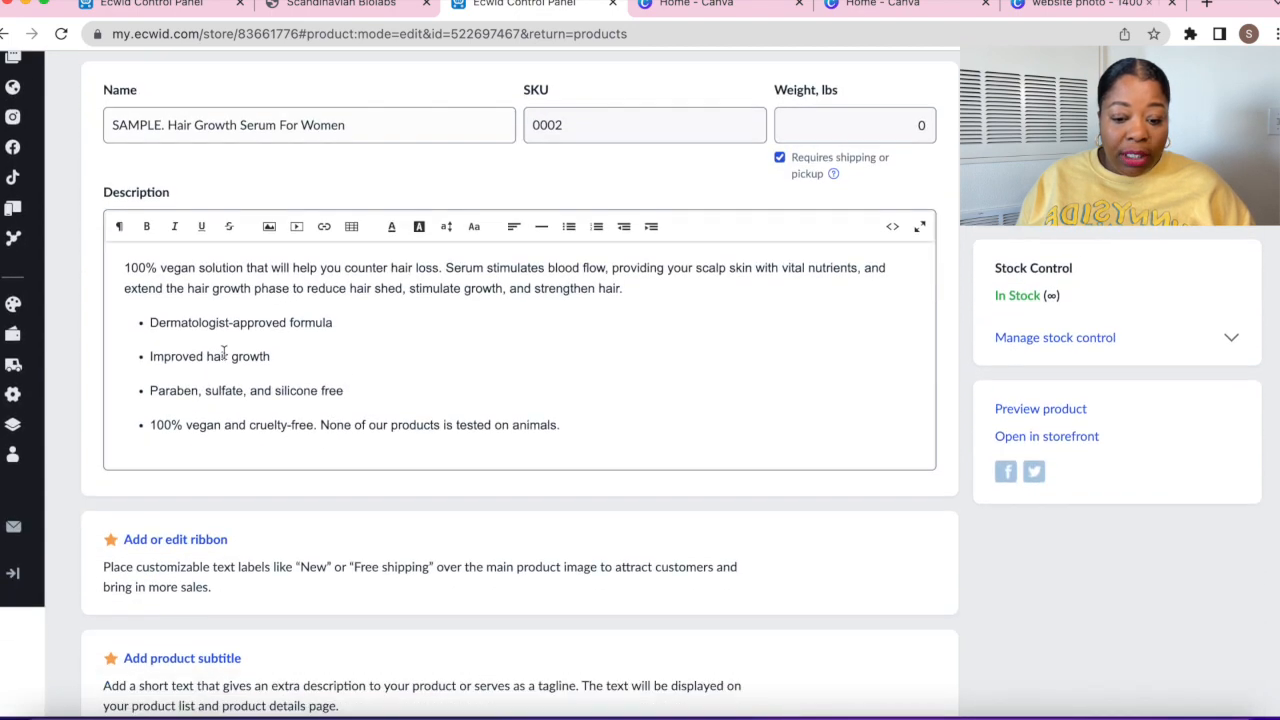
{"action": "scroll", "coordinate": [274, 393], "scroll_direction": "down", "scroll_amount": 3}
{"action": "scroll", "coordinate": [274, 394], "scroll_direction": "up", "scroll_amount": 4}
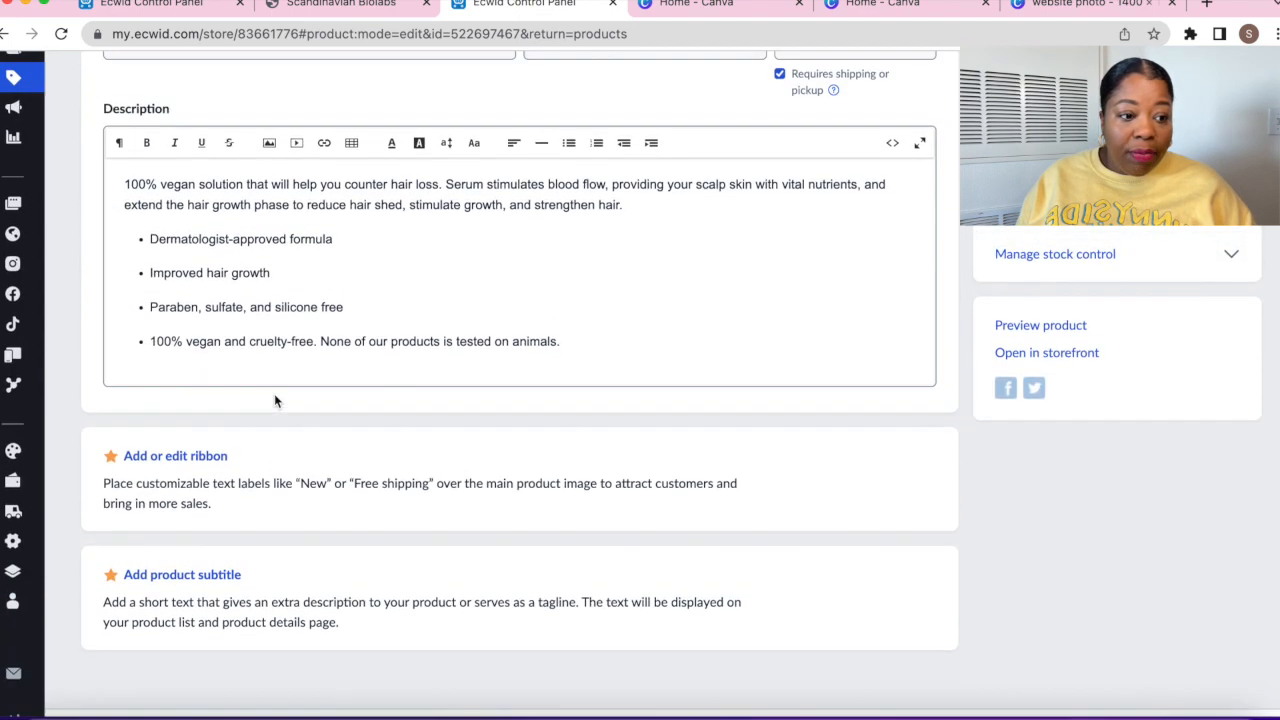
{"action": "scroll", "coordinate": [274, 394], "scroll_direction": "up", "scroll_amount": 1}
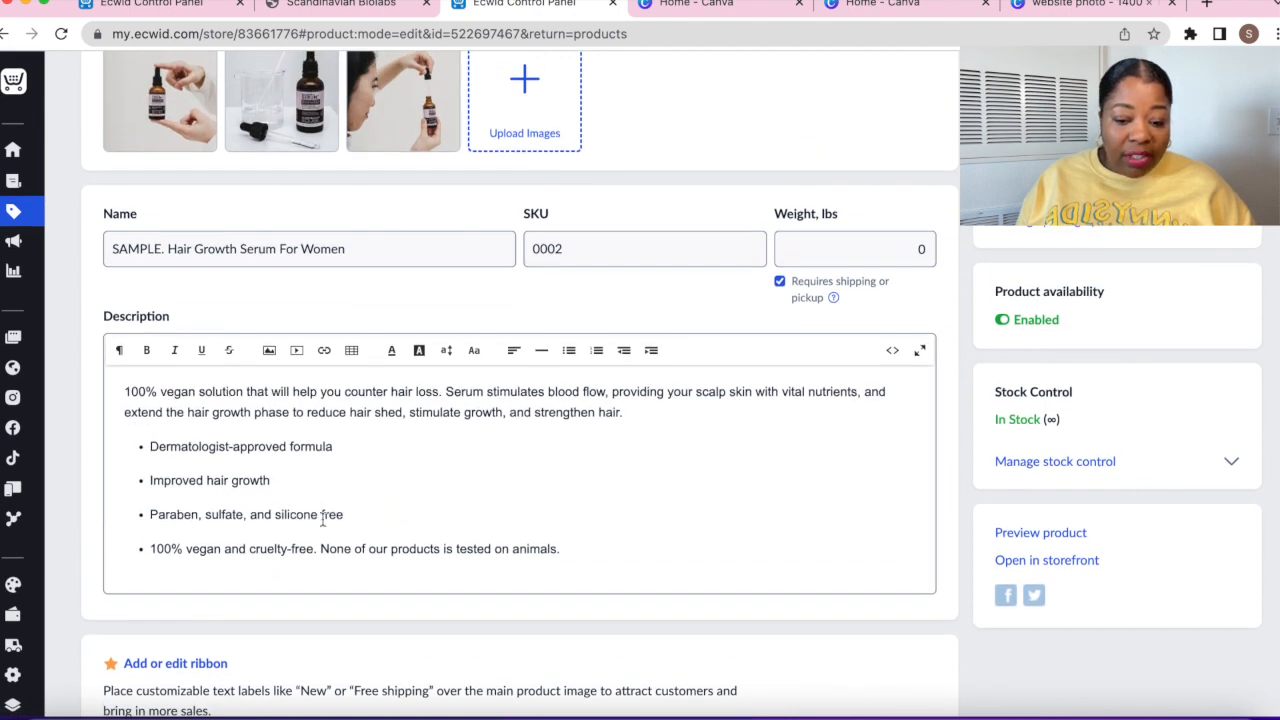
{"action": "scroll", "coordinate": [277, 497], "scroll_direction": "down", "scroll_amount": 5}
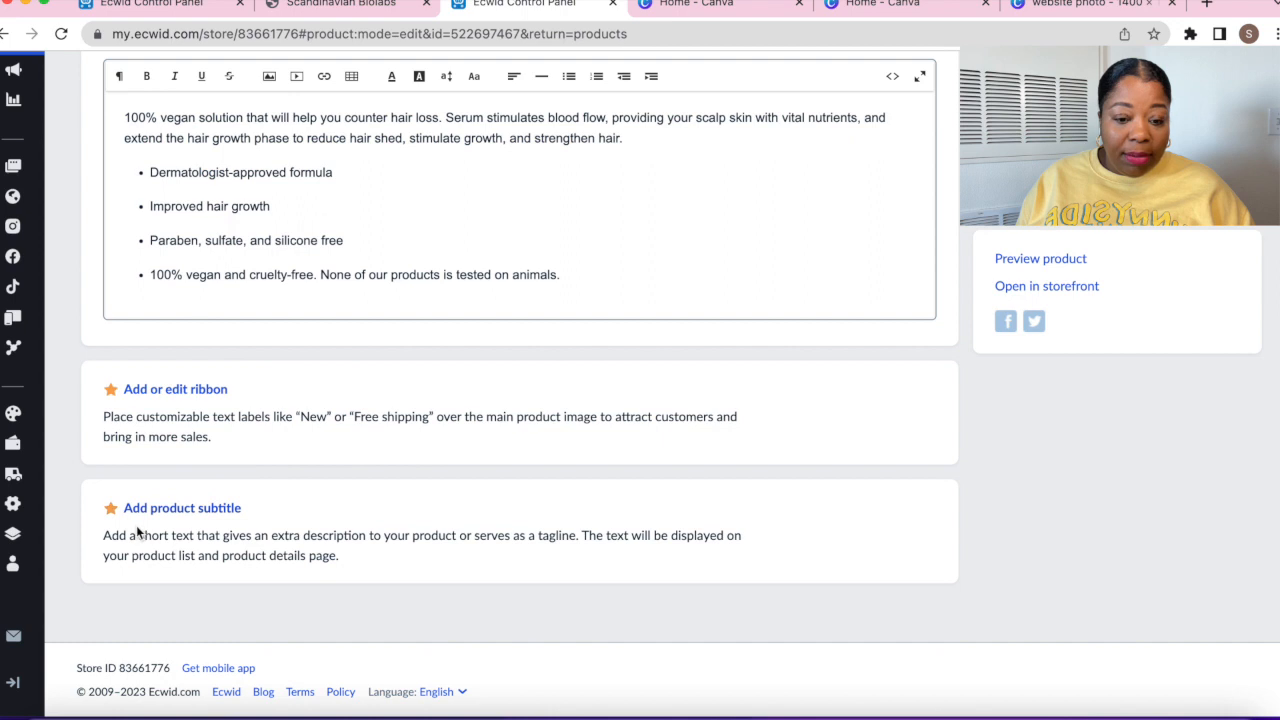
{"action": "left_click", "coordinate": [150, 509]}
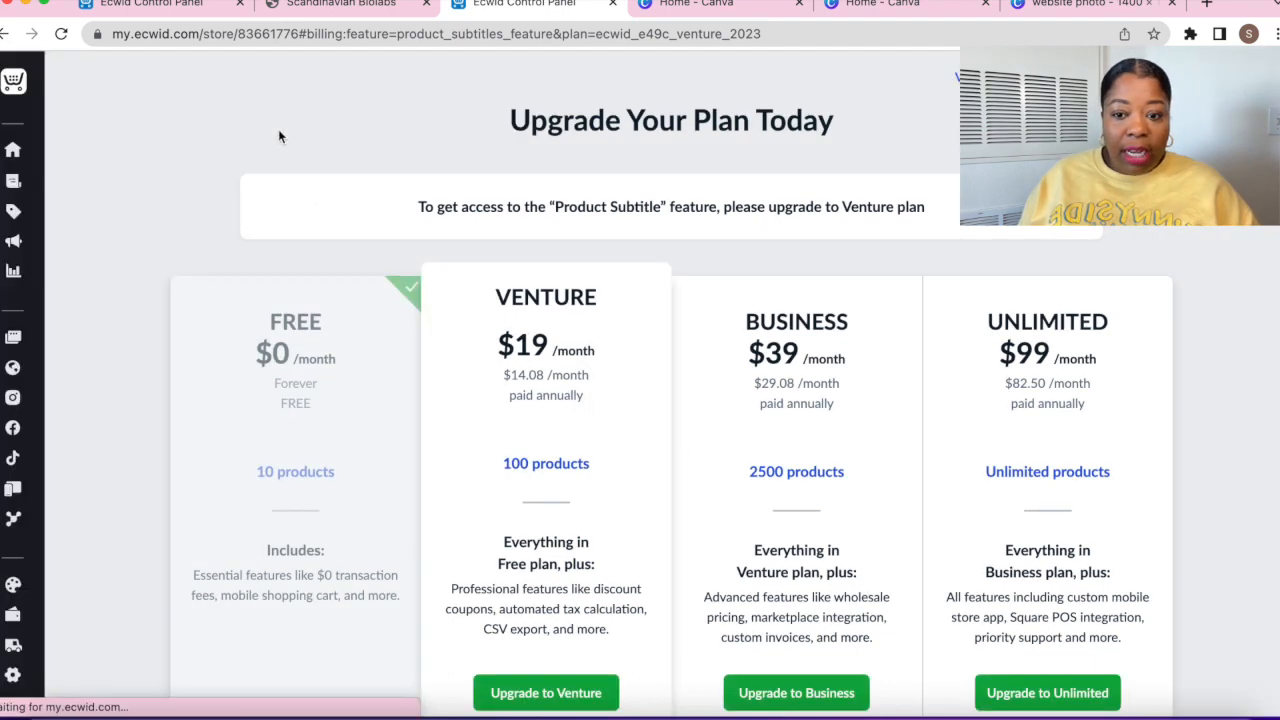
Leave the upgrade page and start a new product, opening its image picker at Downloads
{"action": "left_click", "coordinate": [5, 34]}
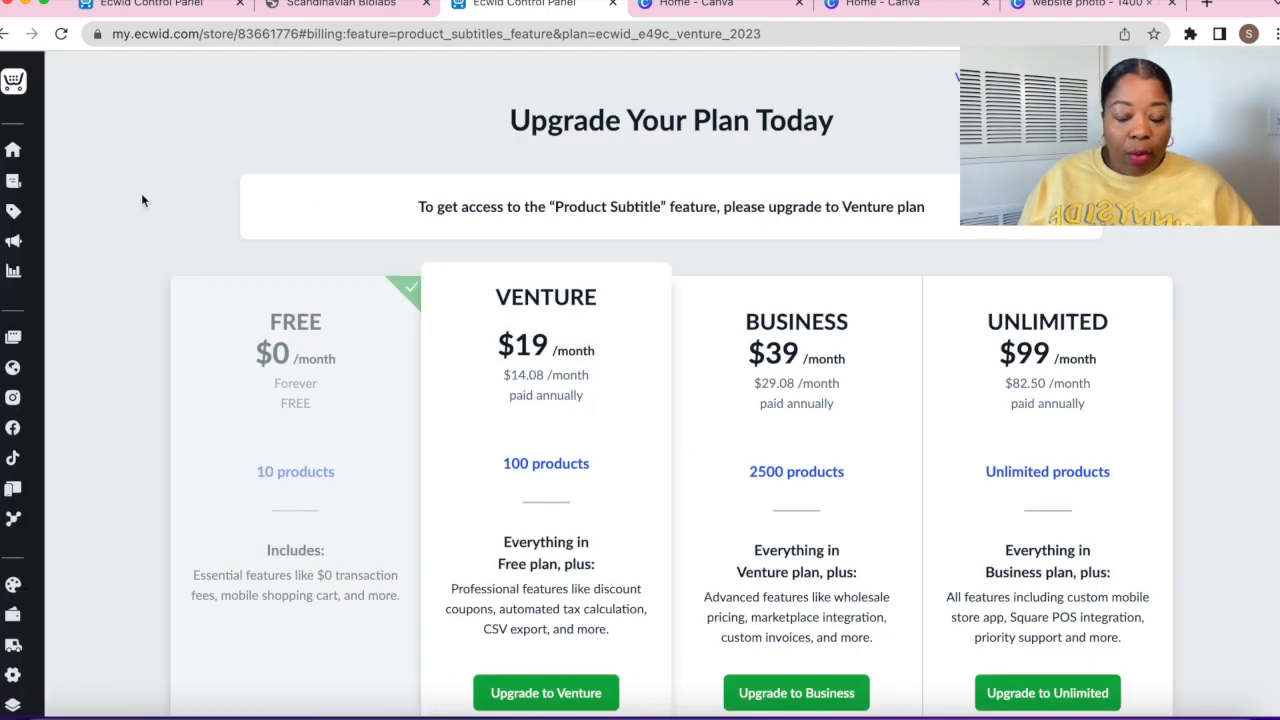
{"action": "scroll", "coordinate": [262, 236], "scroll_direction": "down", "scroll_amount": 1}
{"action": "scroll", "coordinate": [262, 236], "scroll_direction": "up", "scroll_amount": 2}
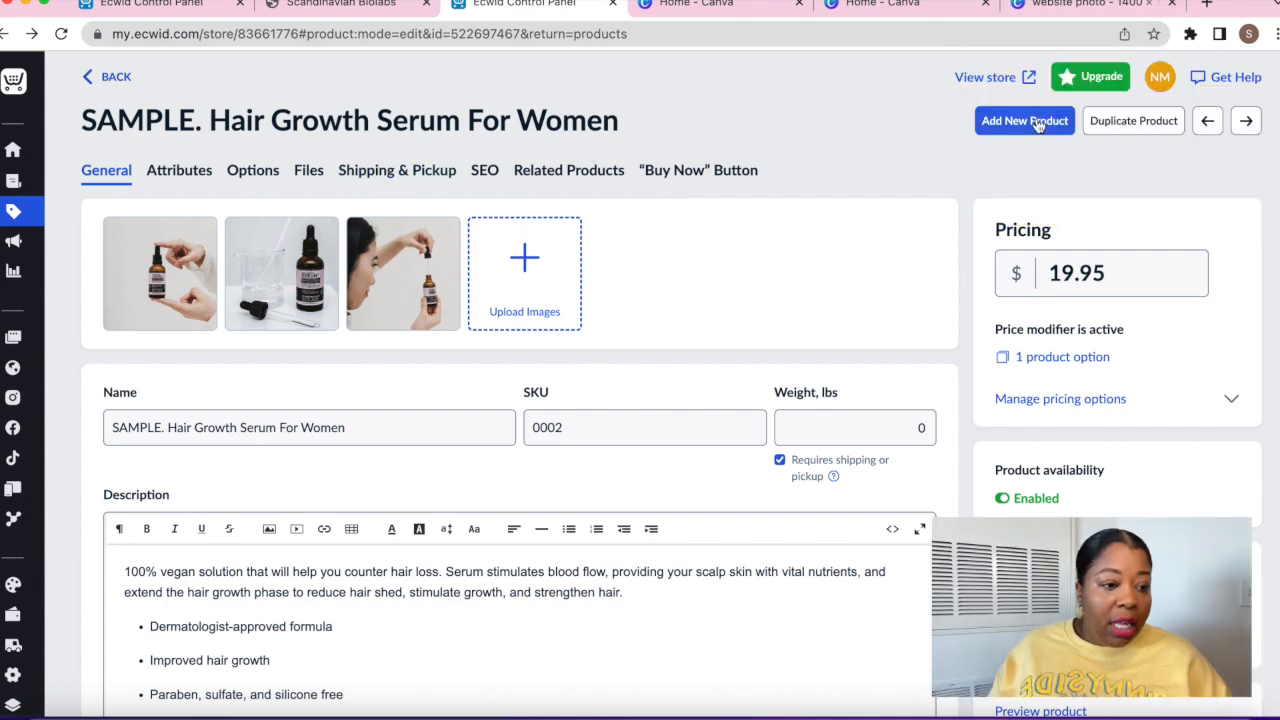
{"action": "left_click", "coordinate": [1036, 123]}
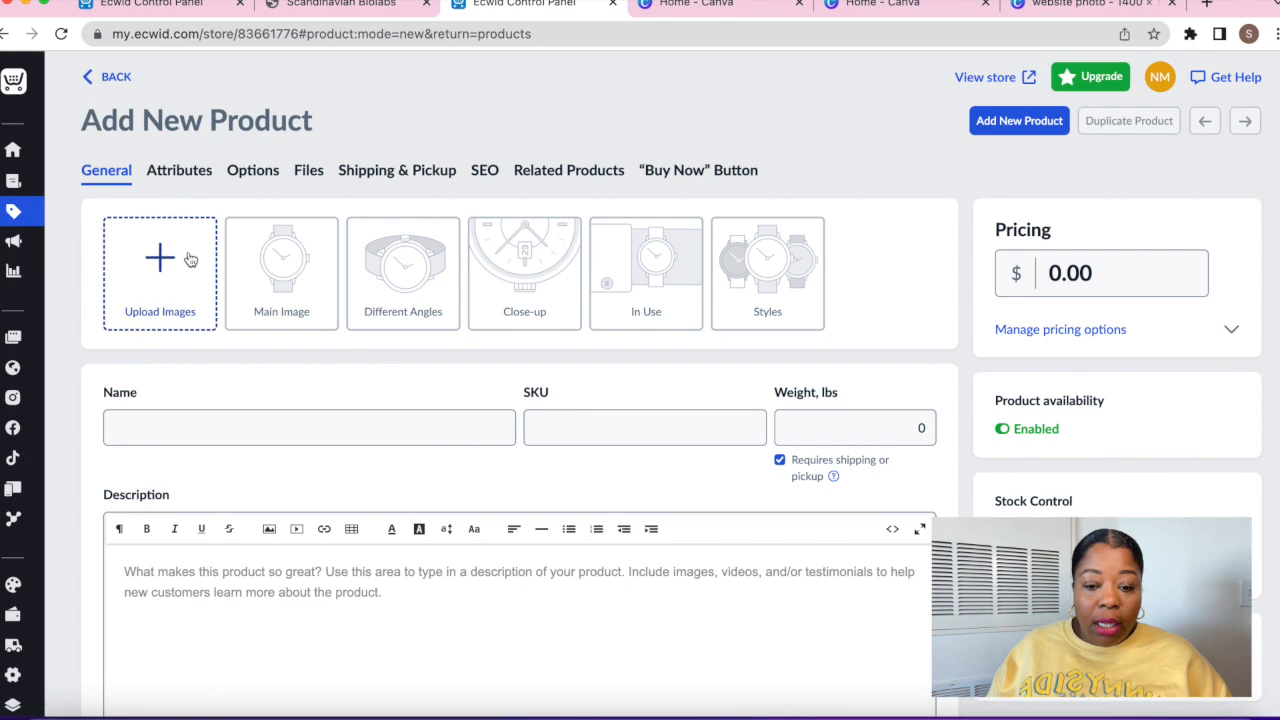
{"action": "left_click", "coordinate": [155, 281]}
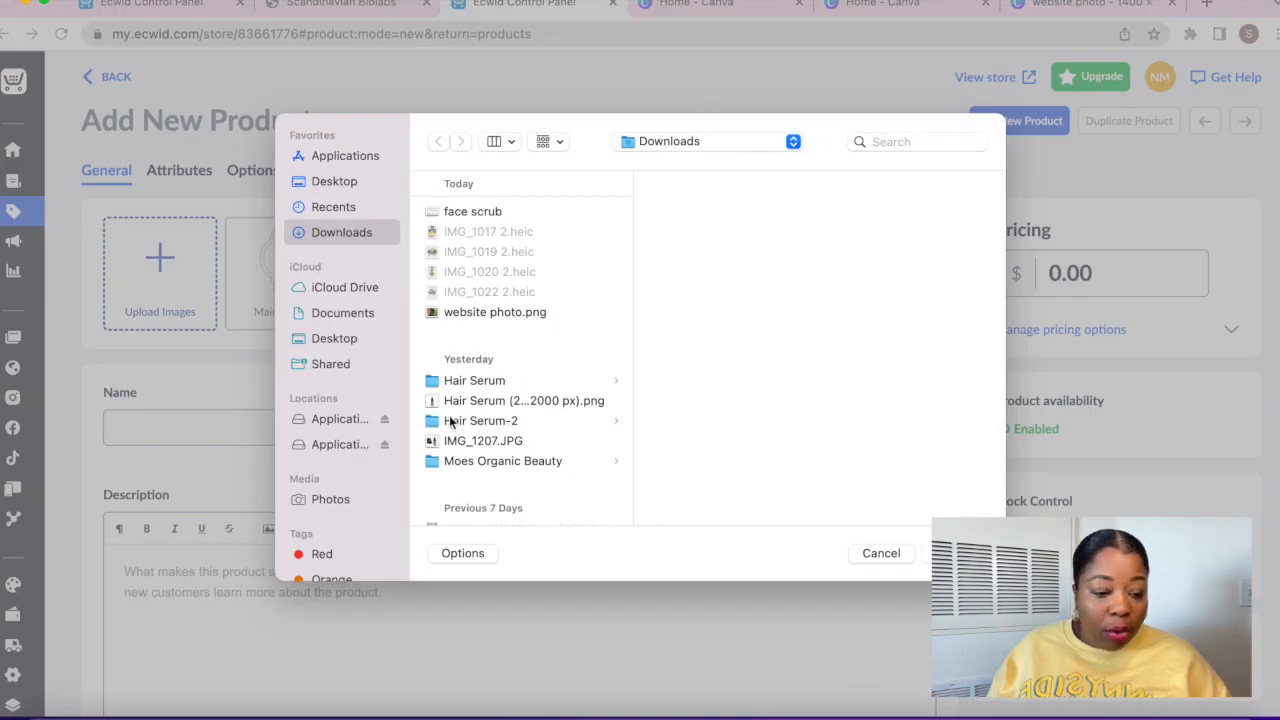
Upload Hair Serum (2000 × 2000 px).png from the Hair Serum-2 folder as the first image
{"action": "left_click", "coordinate": [484, 462]}
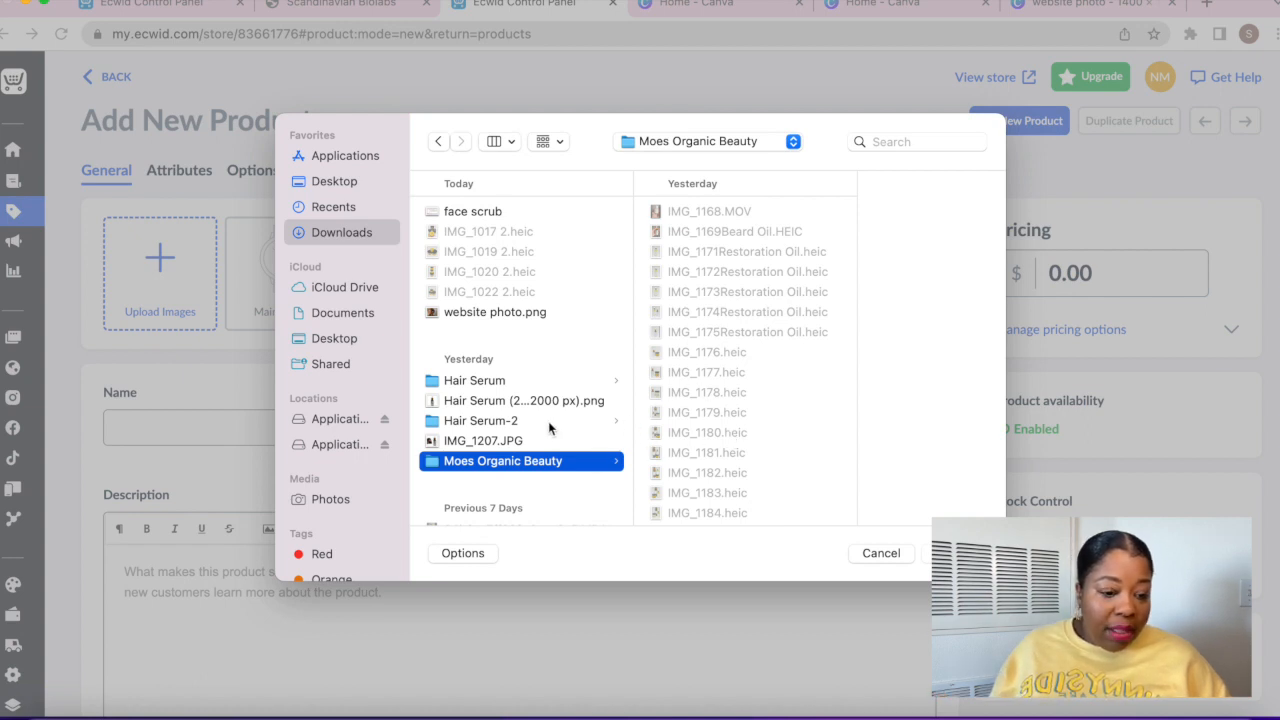
{"action": "scroll", "coordinate": [756, 275], "scroll_direction": "down", "scroll_amount": 5}
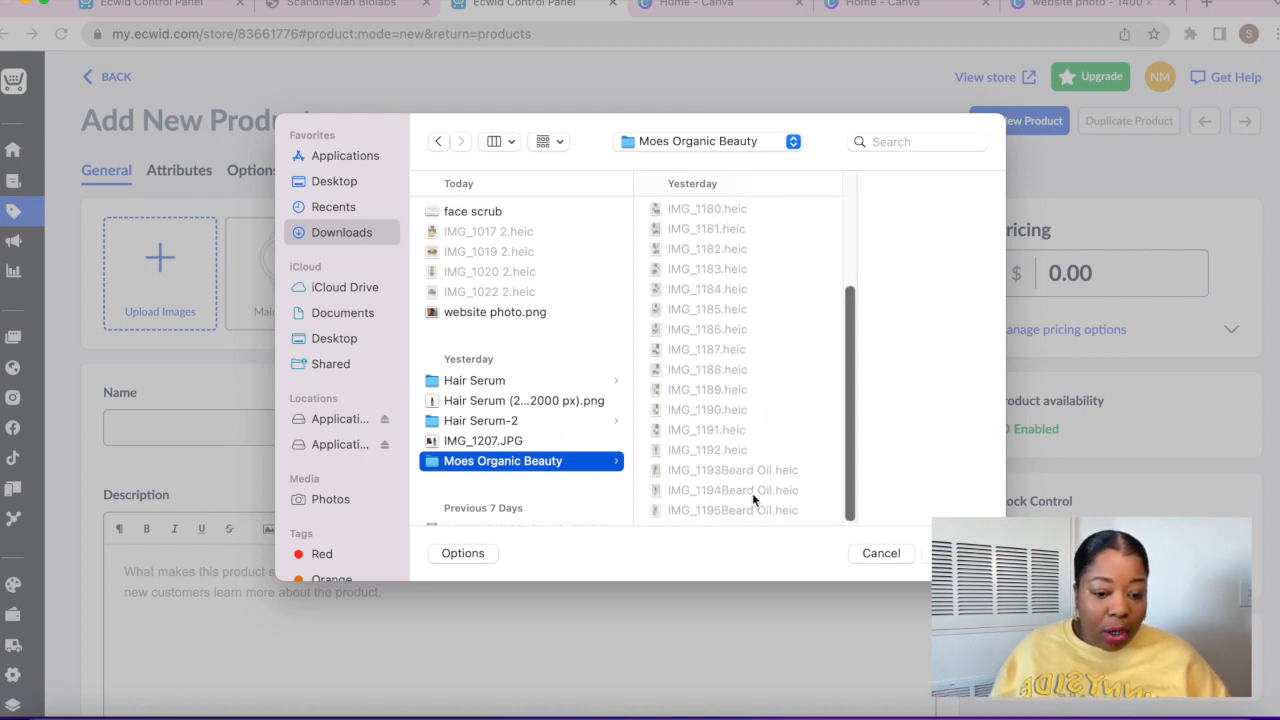
{"action": "left_click", "coordinate": [472, 426]}
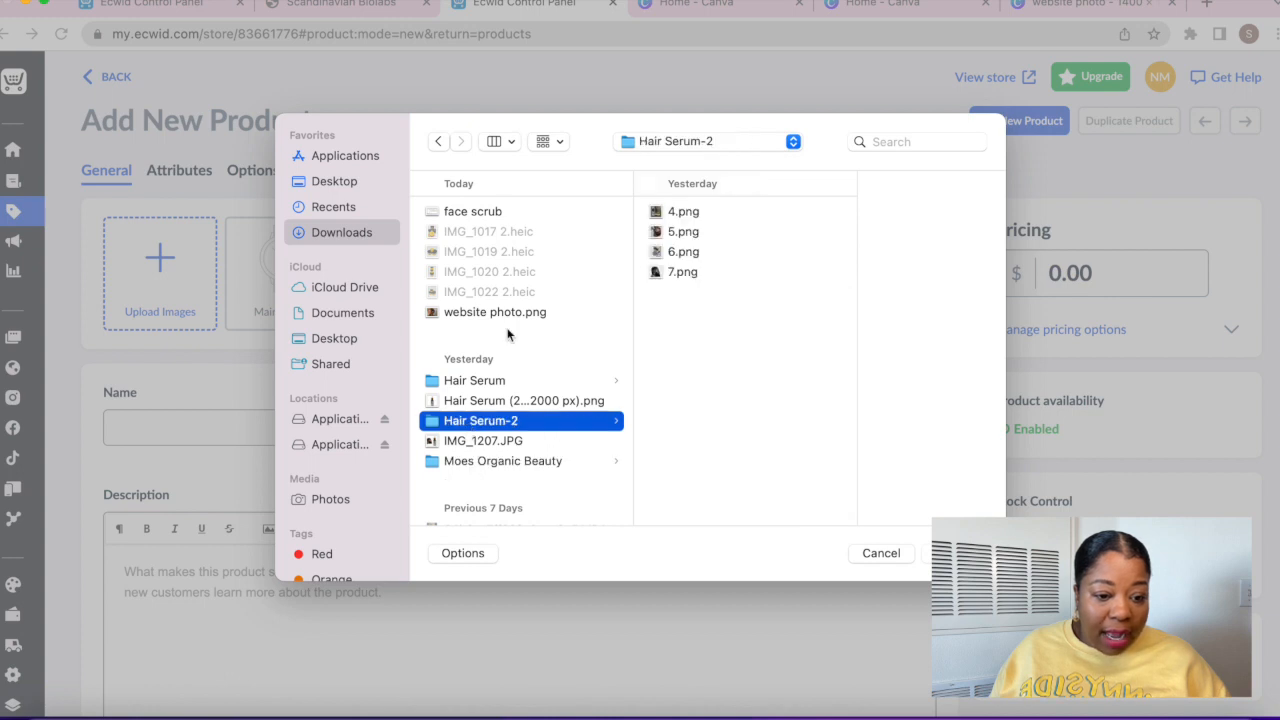
{"action": "key", "text": "Up"}
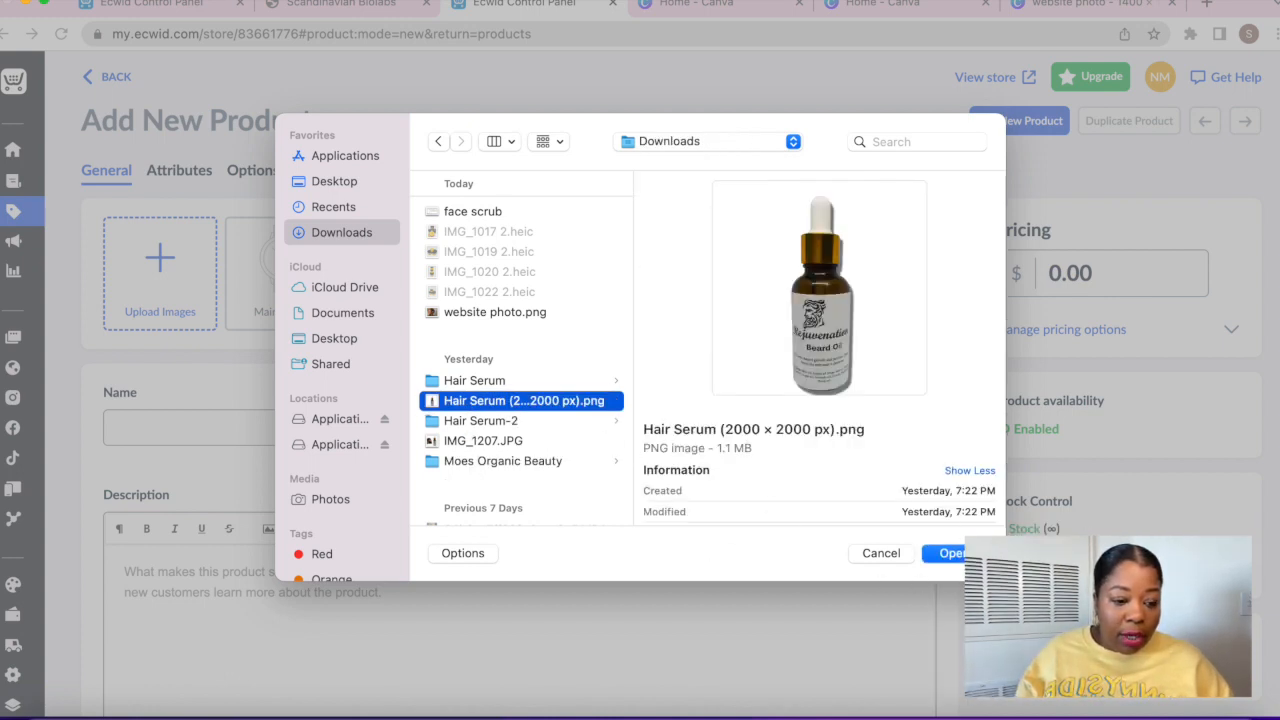
{"action": "left_click", "coordinate": [960, 553]}
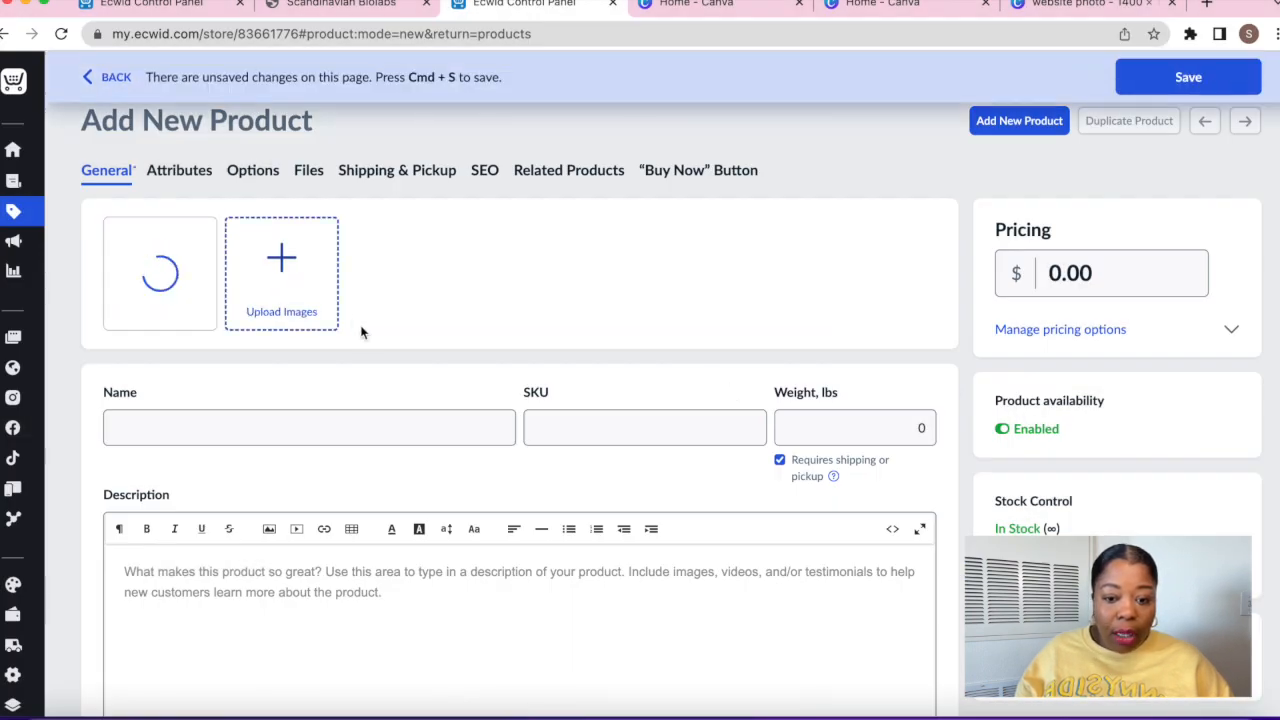
Add 4.png through 7.png from the Hair Serum-2 folder as extra product images
{"action": "left_click", "coordinate": [325, 287]}
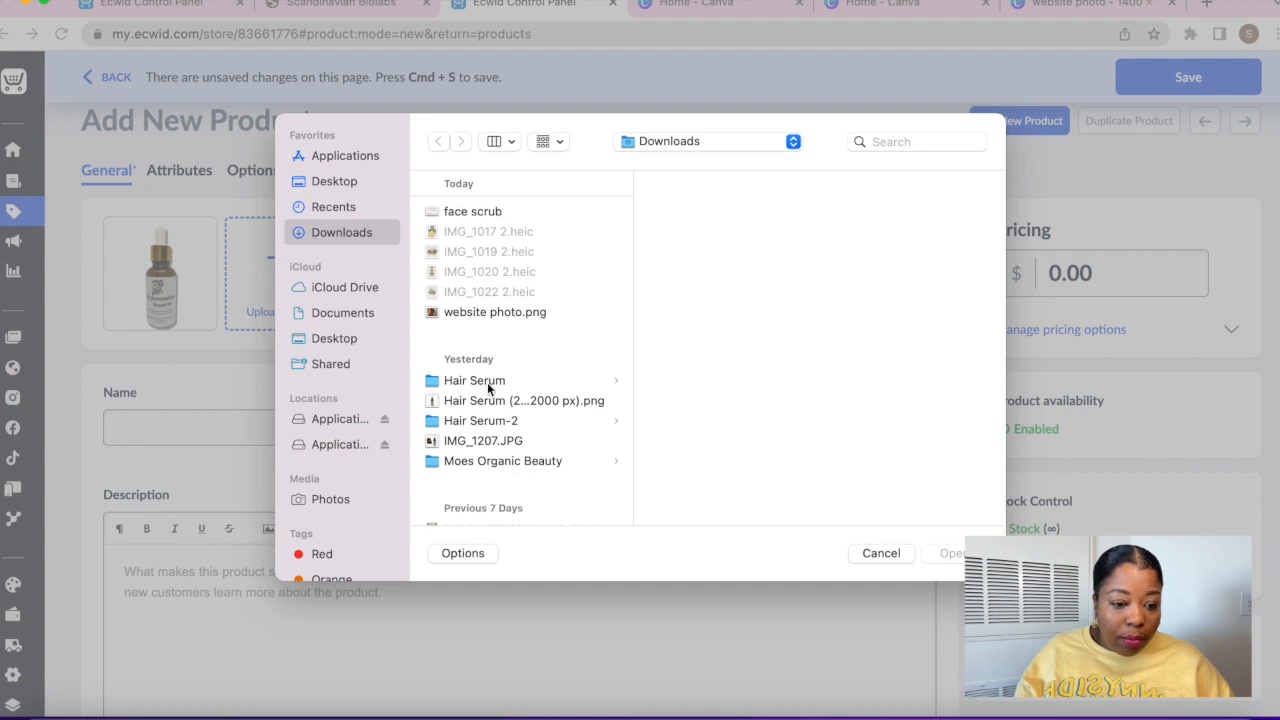
{"action": "left_click", "coordinate": [480, 420]}
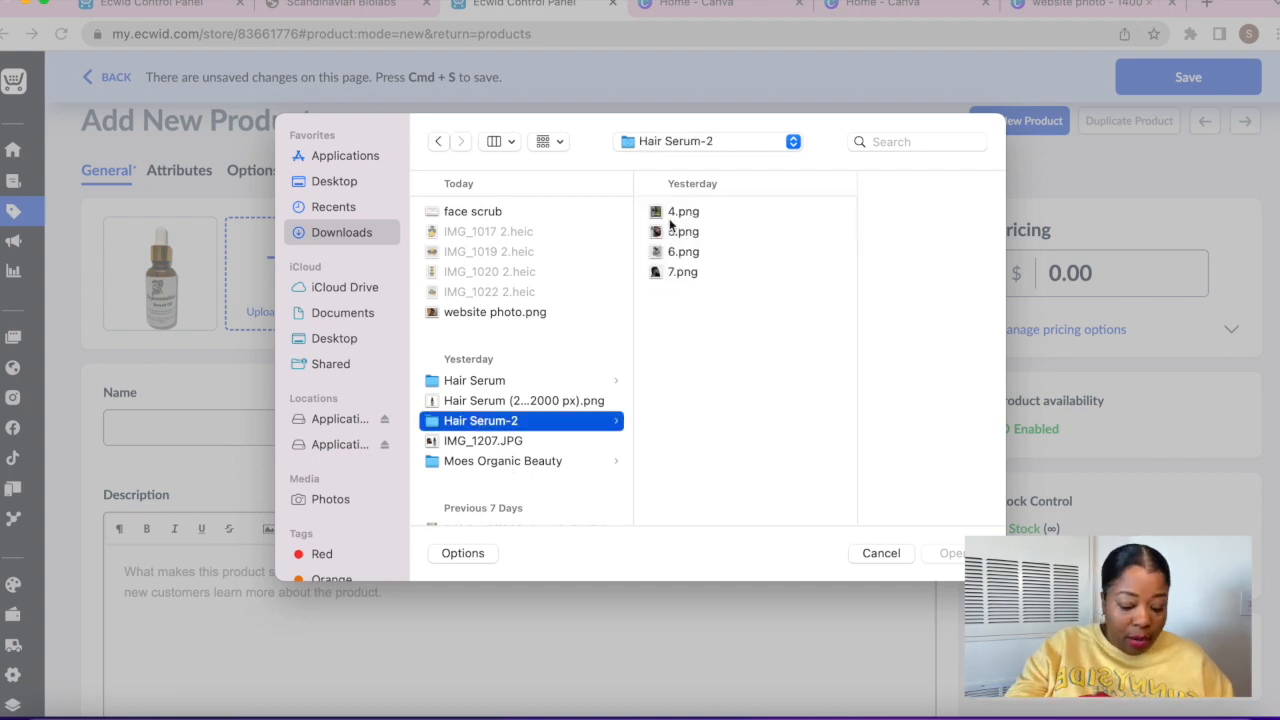
{"action": "left_click", "coordinate": [672, 213]}
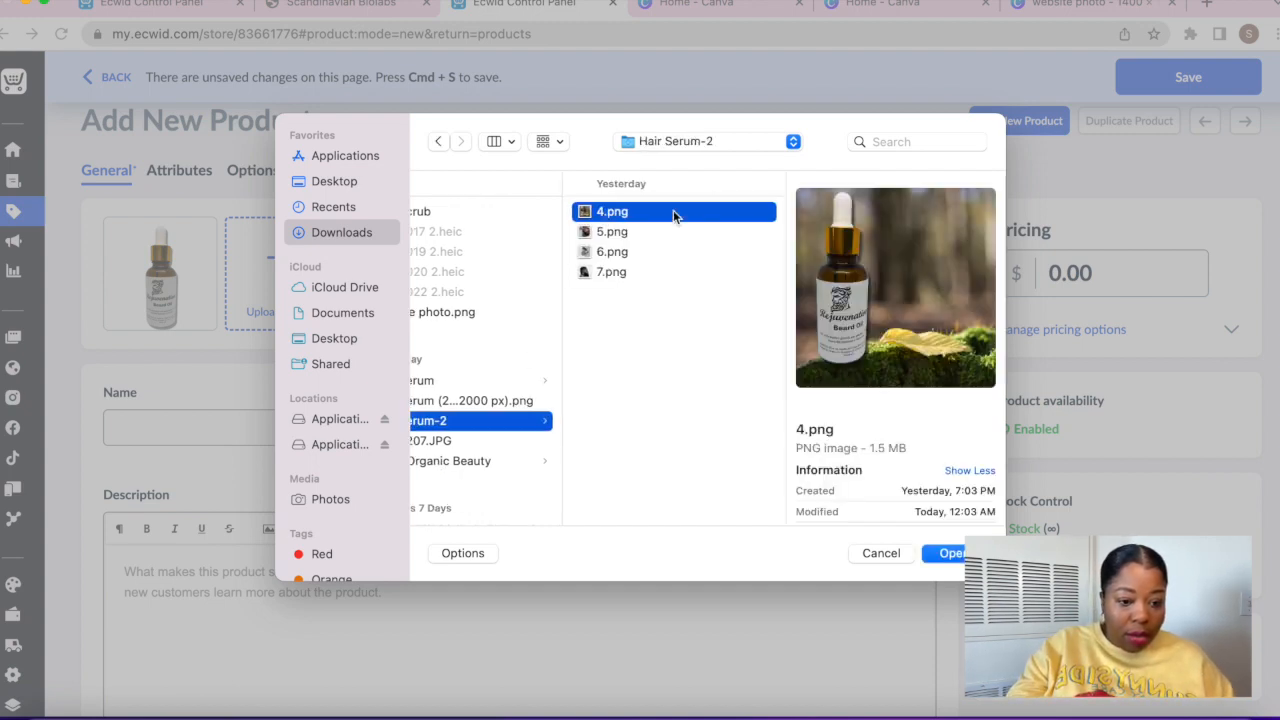
{"action": "key", "text": "shift+Down"}
{"action": "key", "text": "shift+Down"}
{"action": "key", "text": "shift+Down"}
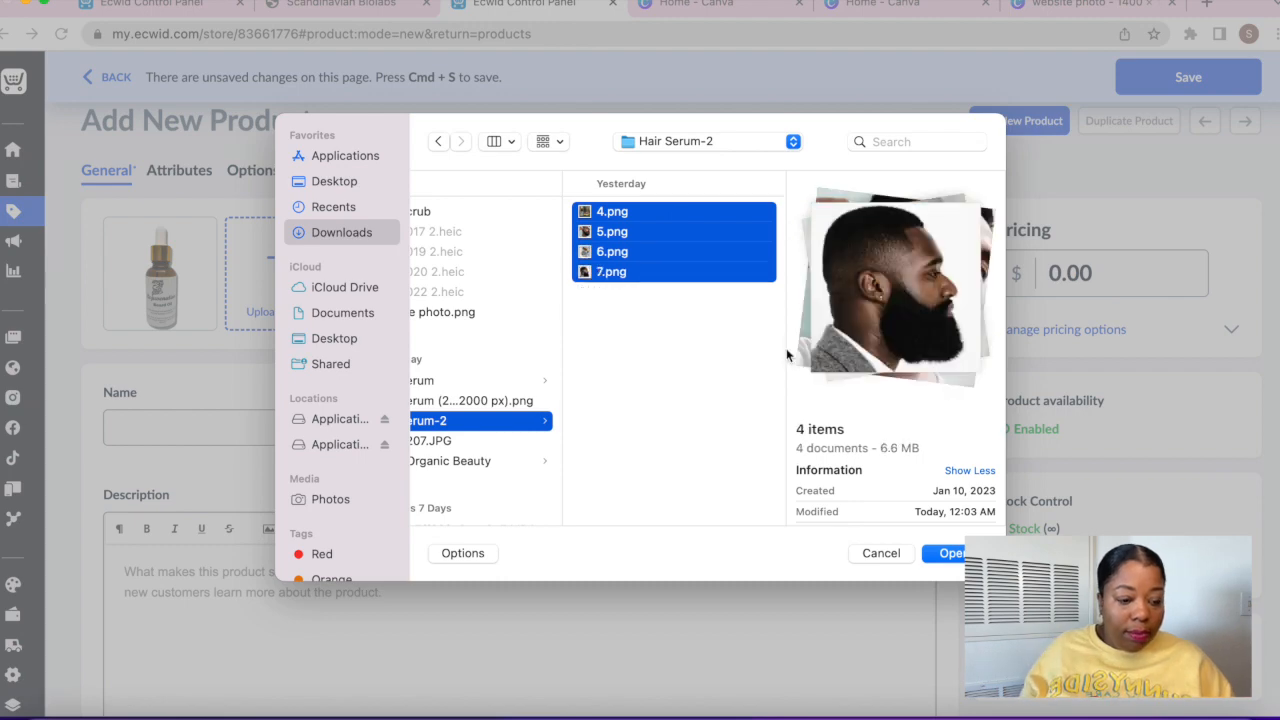
{"action": "left_click", "coordinate": [953, 553]}
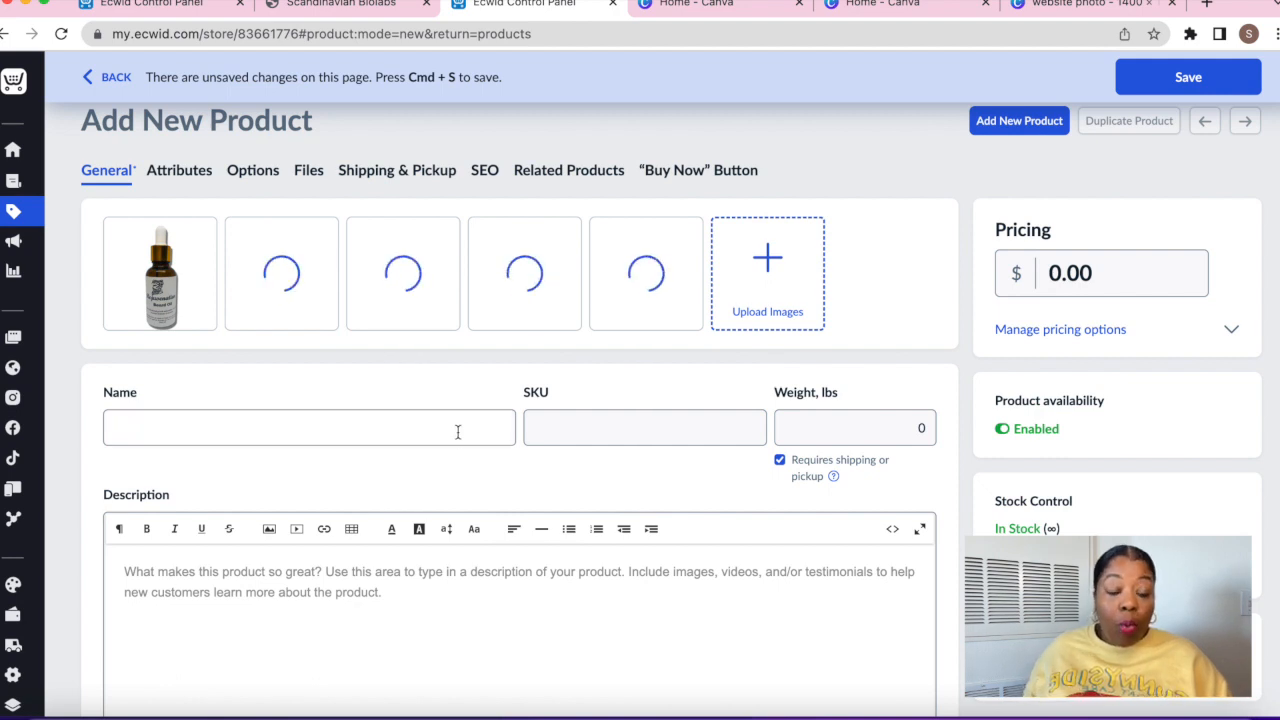
Name the product 'Rejuvenation Beard Oil', fixing the misspelling with the spelling suggestion
{"action": "left_click", "coordinate": [366, 424]}
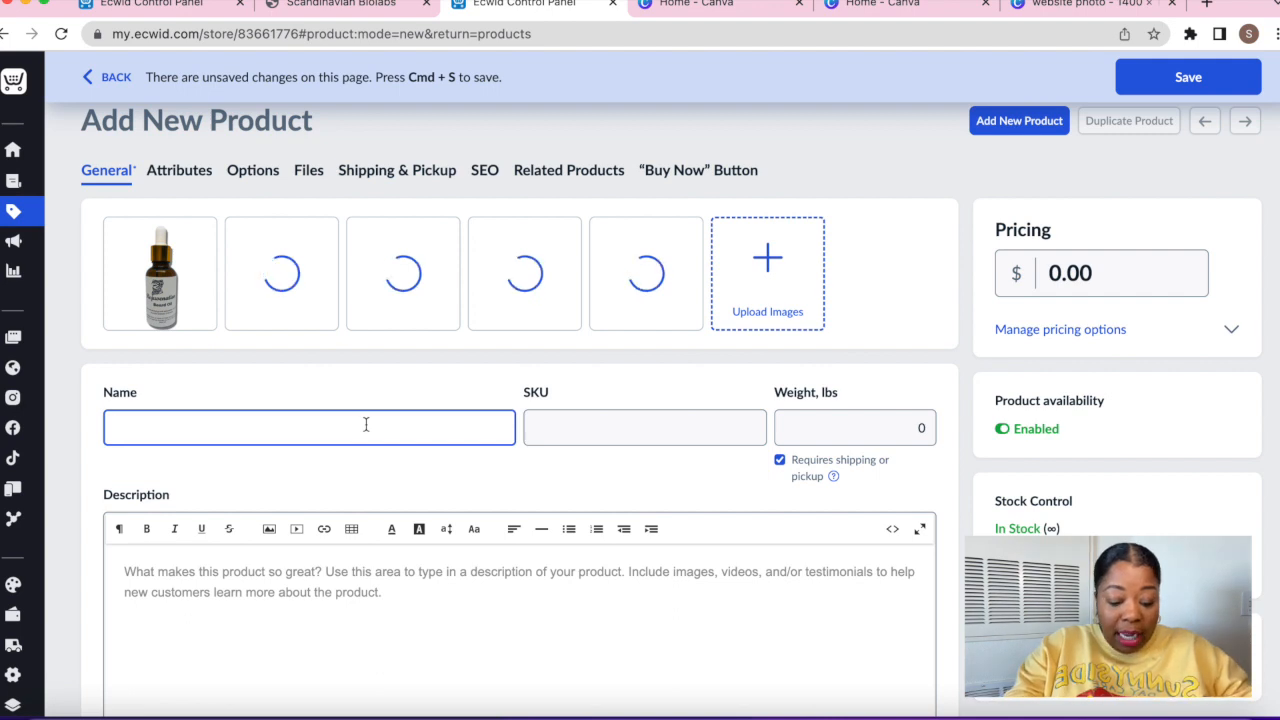
{"action": "type", "text": "Rejuevantion Bea"}
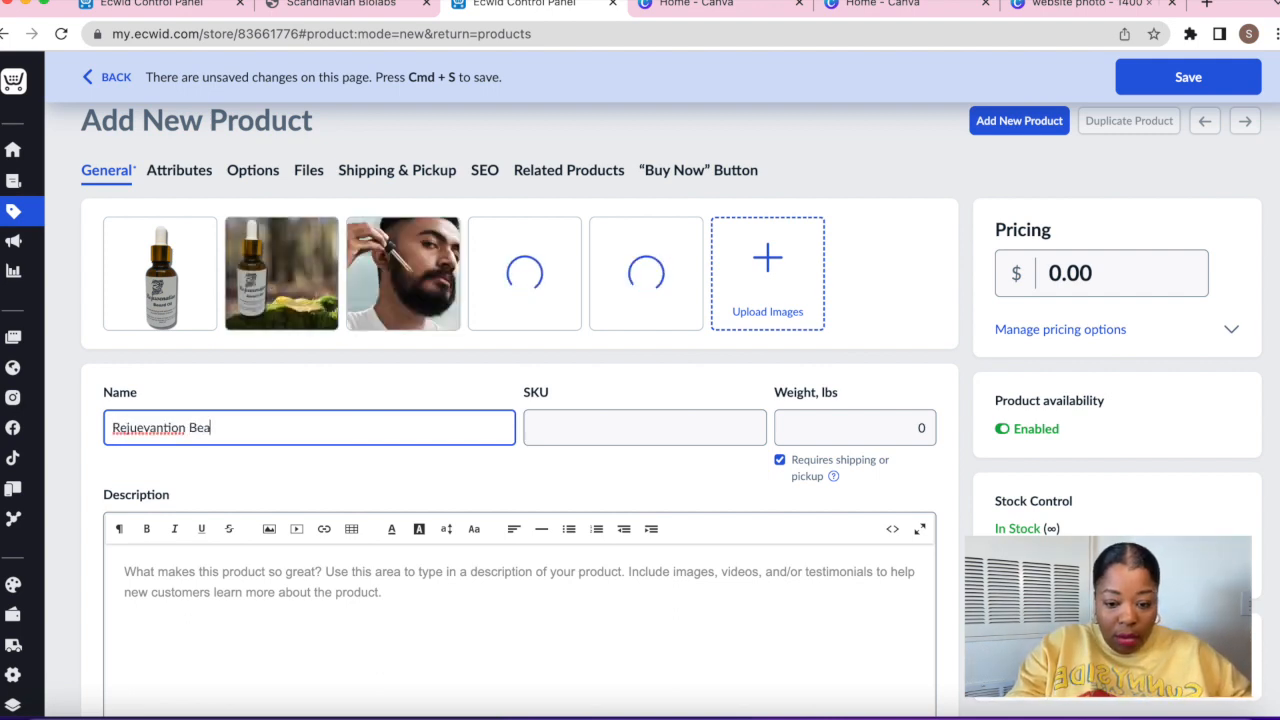
{"action": "type", "text": "u"}
{"action": "key", "text": "BackSpace"}
{"action": "type", "text": "rd Oil"}
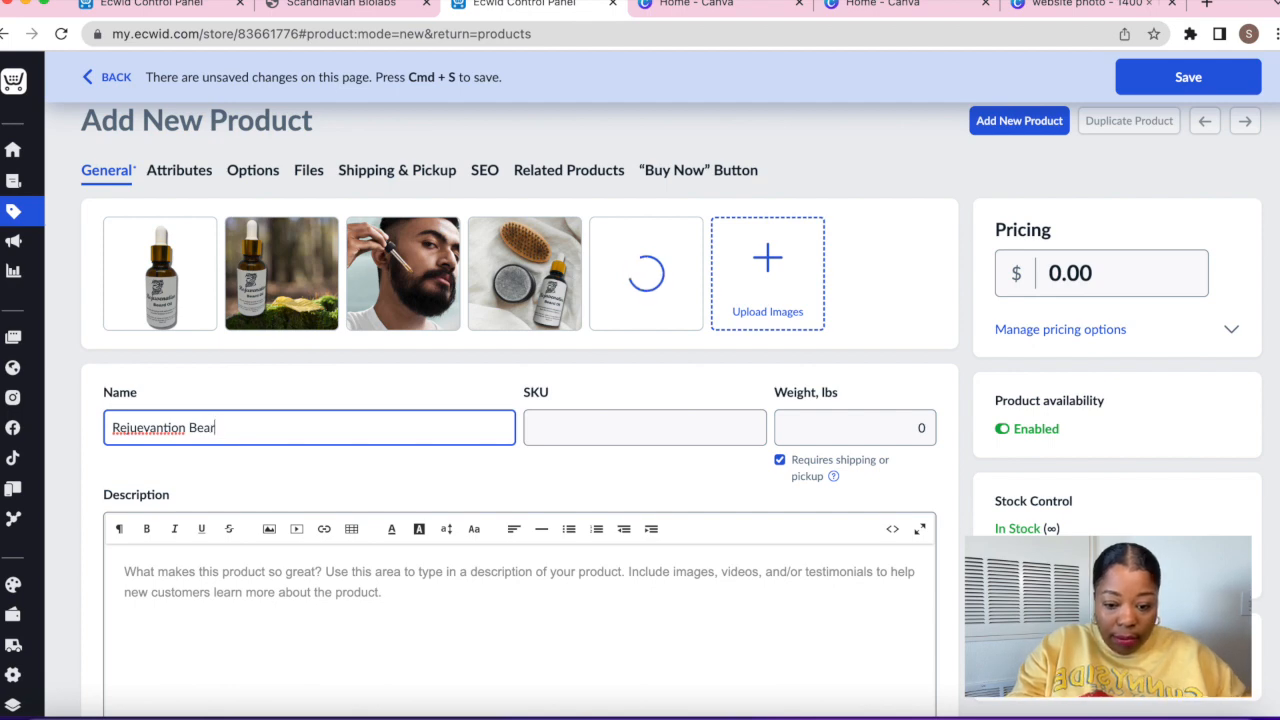
{"action": "right_click", "coordinate": [169, 424]}
{"action": "left_click", "coordinate": [205, 394]}
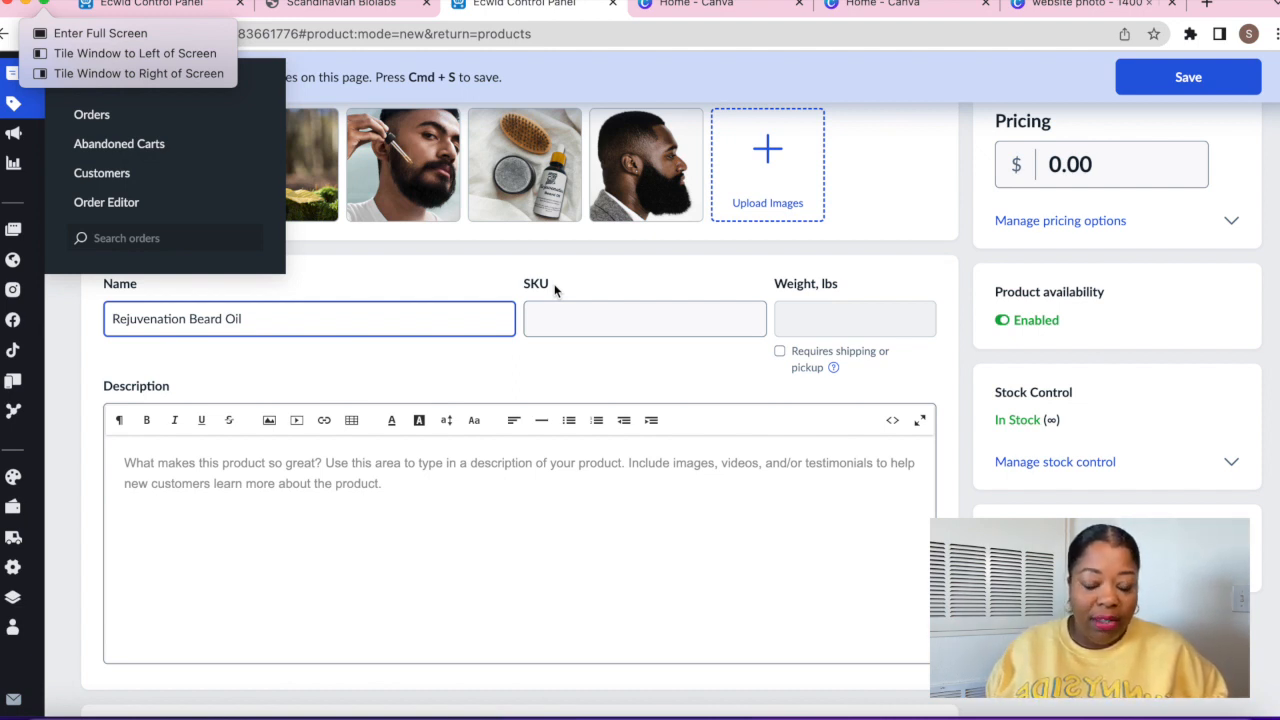
Paste the prepared beard-oil description listing its benefits
{"action": "scroll", "coordinate": [627, 573], "scroll_direction": "up", "scroll_amount": 1}
{"action": "key", "text": "super+v"}
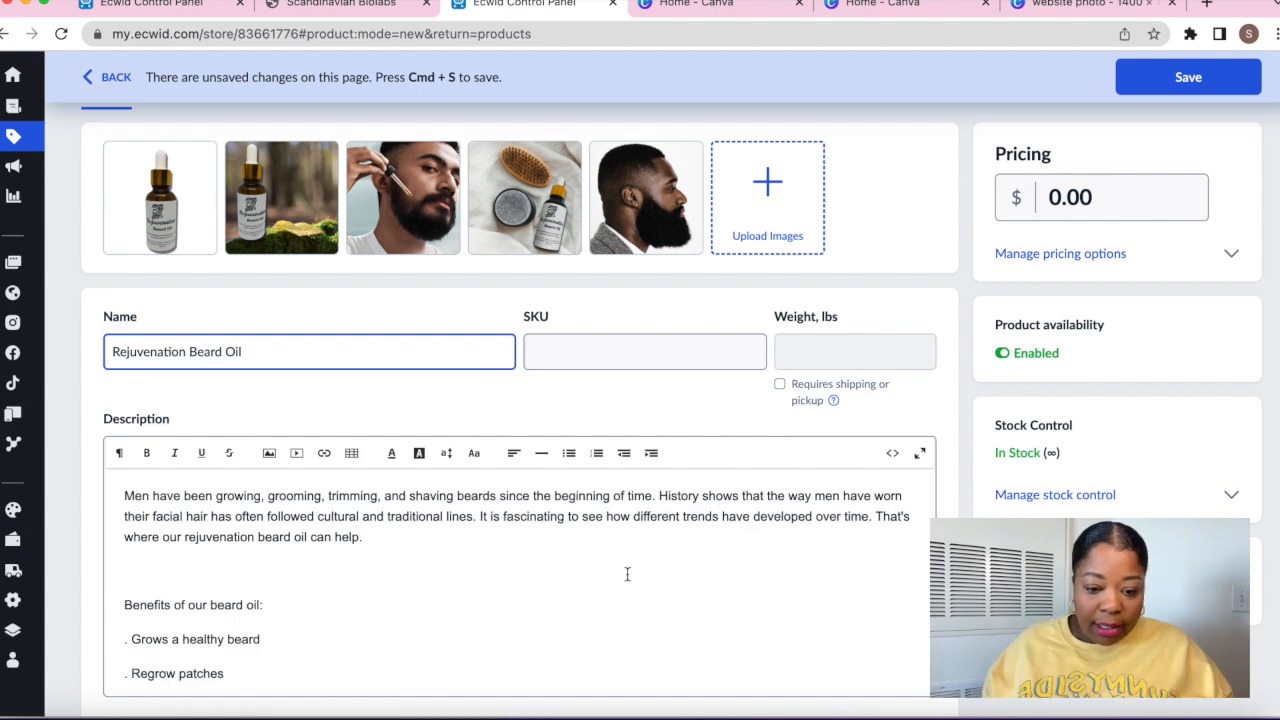
{"action": "scroll", "coordinate": [627, 573], "scroll_direction": "down", "scroll_amount": 3}
{"action": "scroll", "coordinate": [627, 573], "scroll_direction": "down", "scroll_amount": 2}
{"action": "scroll", "coordinate": [627, 573], "scroll_direction": "up", "scroll_amount": 6}
{"action": "left_click", "coordinate": [1110, 265]}
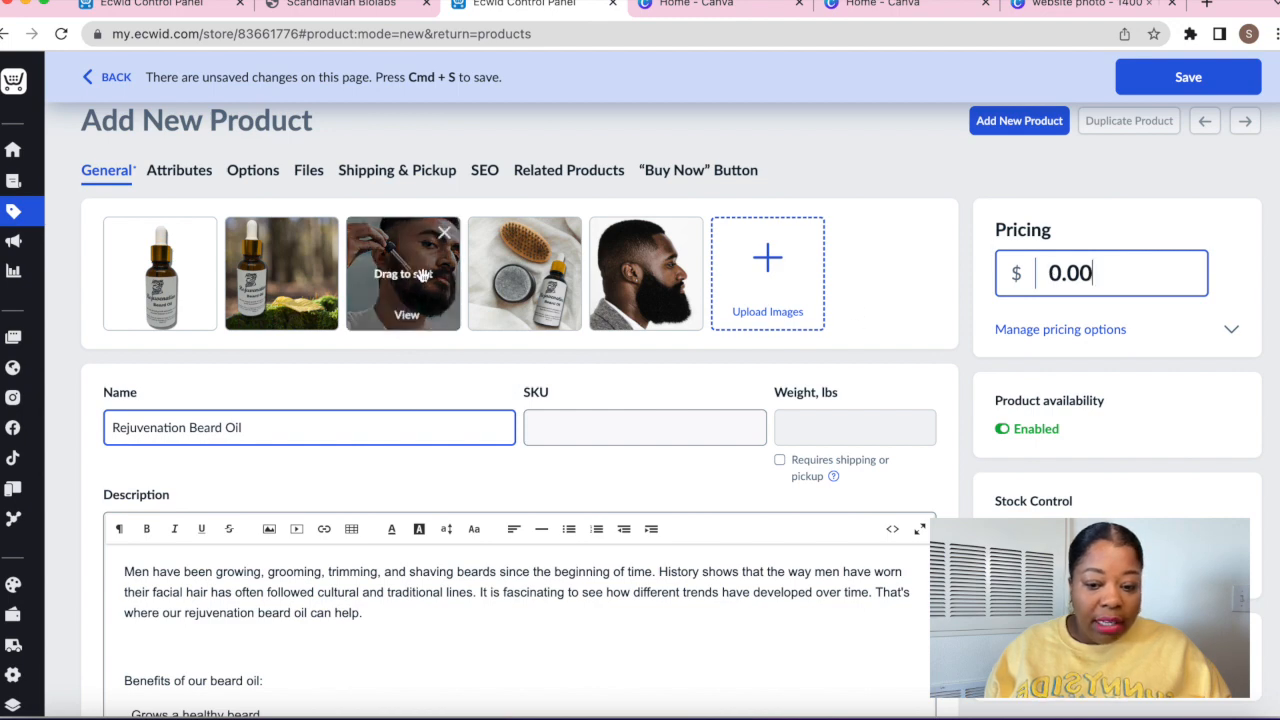
Add a Sizw option whose first value is 1 Ounce at +$0.00
{"action": "left_click", "coordinate": [250, 172]}
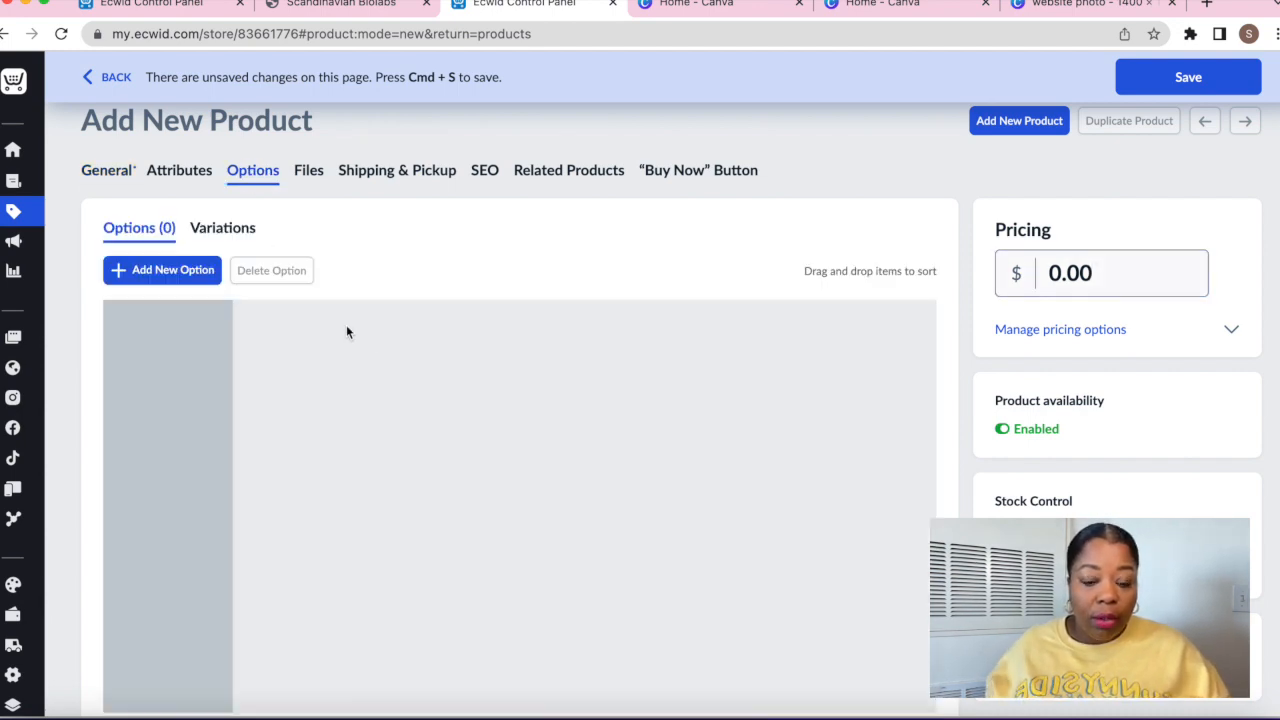
{"action": "left_click", "coordinate": [196, 272]}
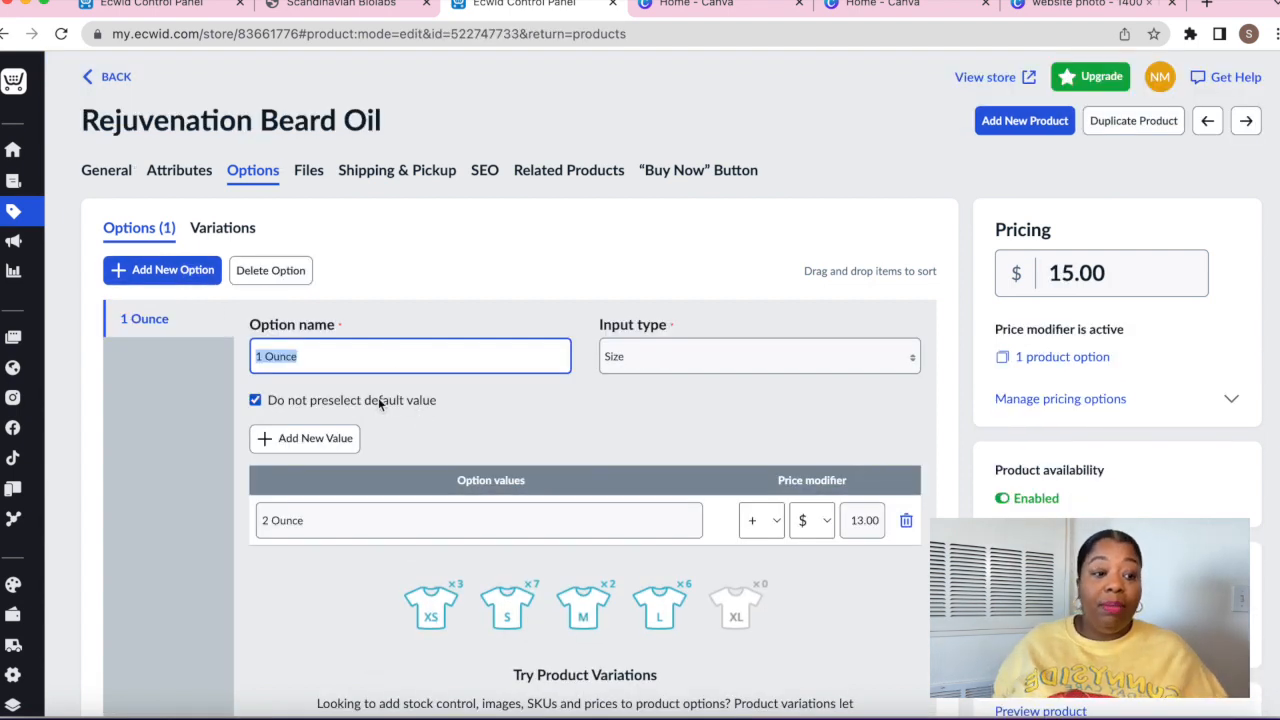
{"action": "type", "text": "Sizw"}
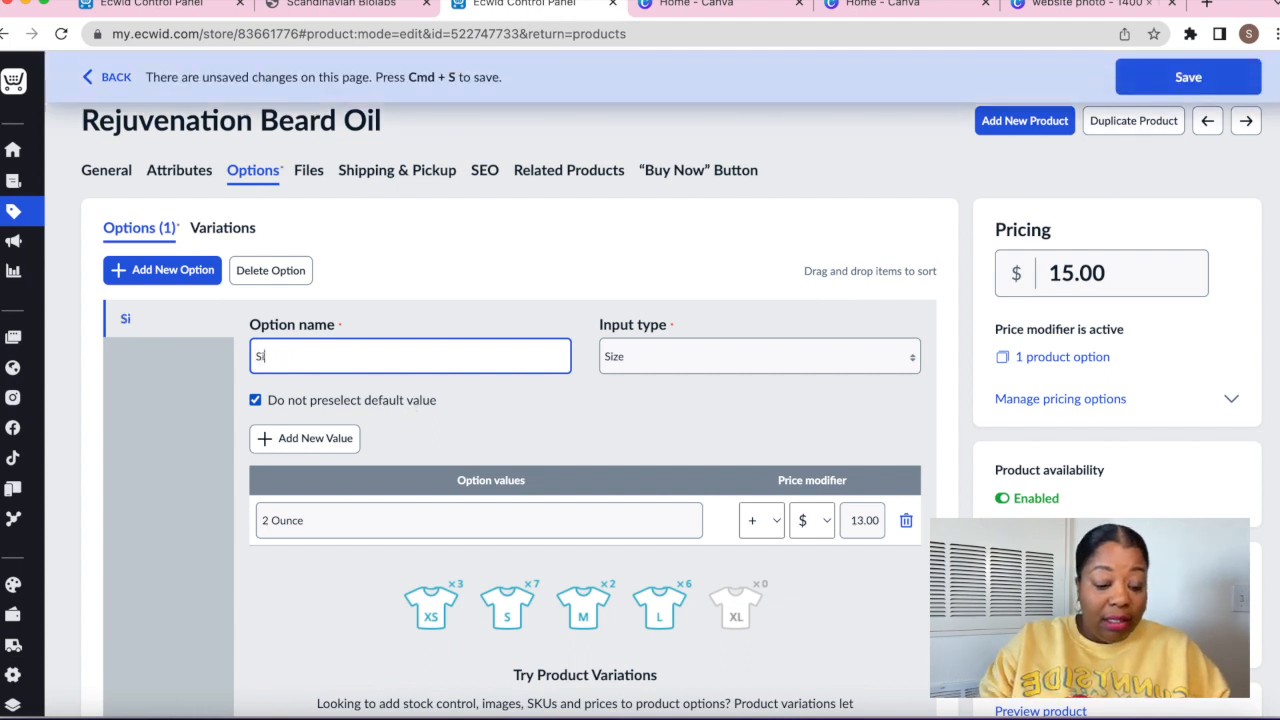
{"action": "double_click", "coordinate": [346, 520]}
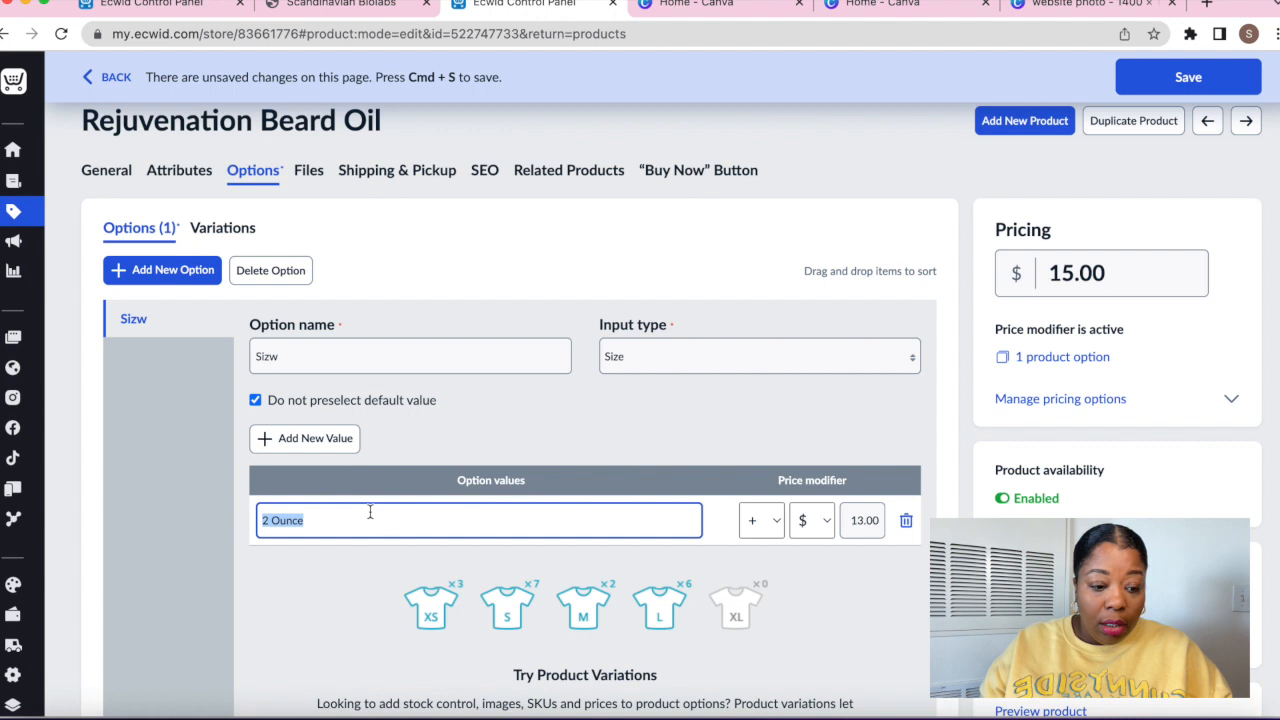
{"action": "type", "text": "1"}
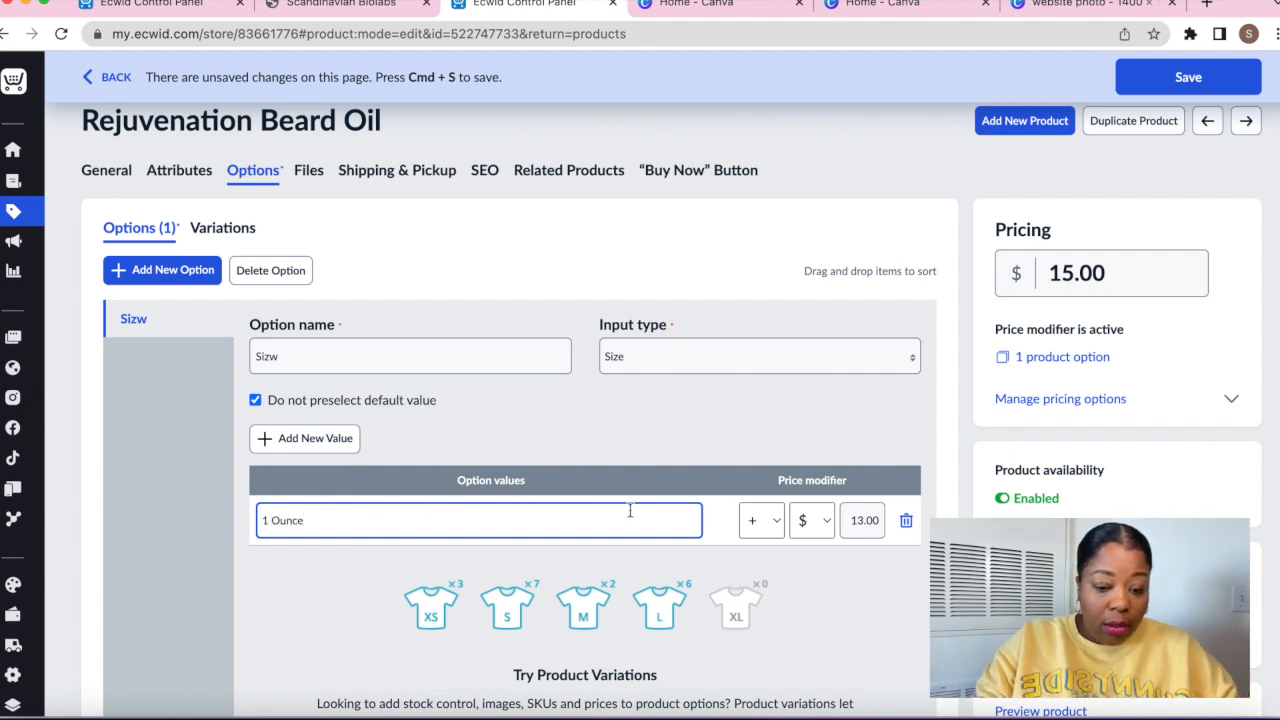
{"action": "double_click", "coordinate": [851, 519]}
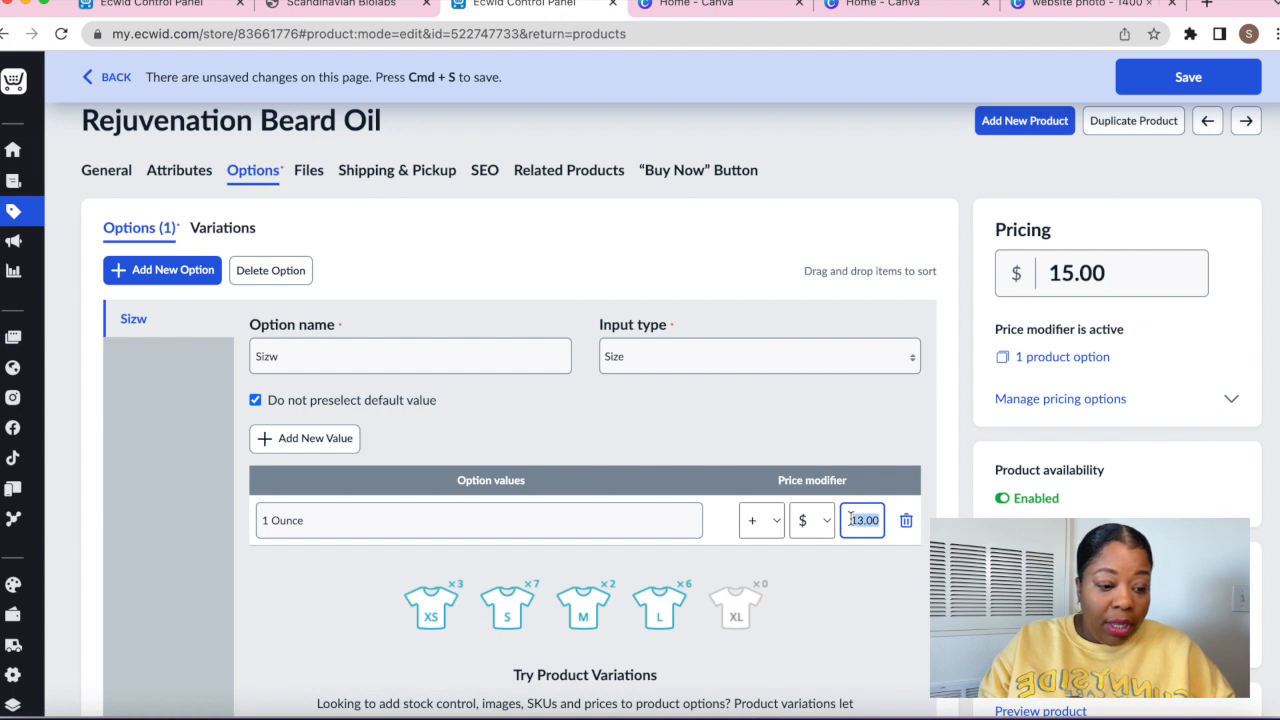
{"action": "type", "text": "00"}
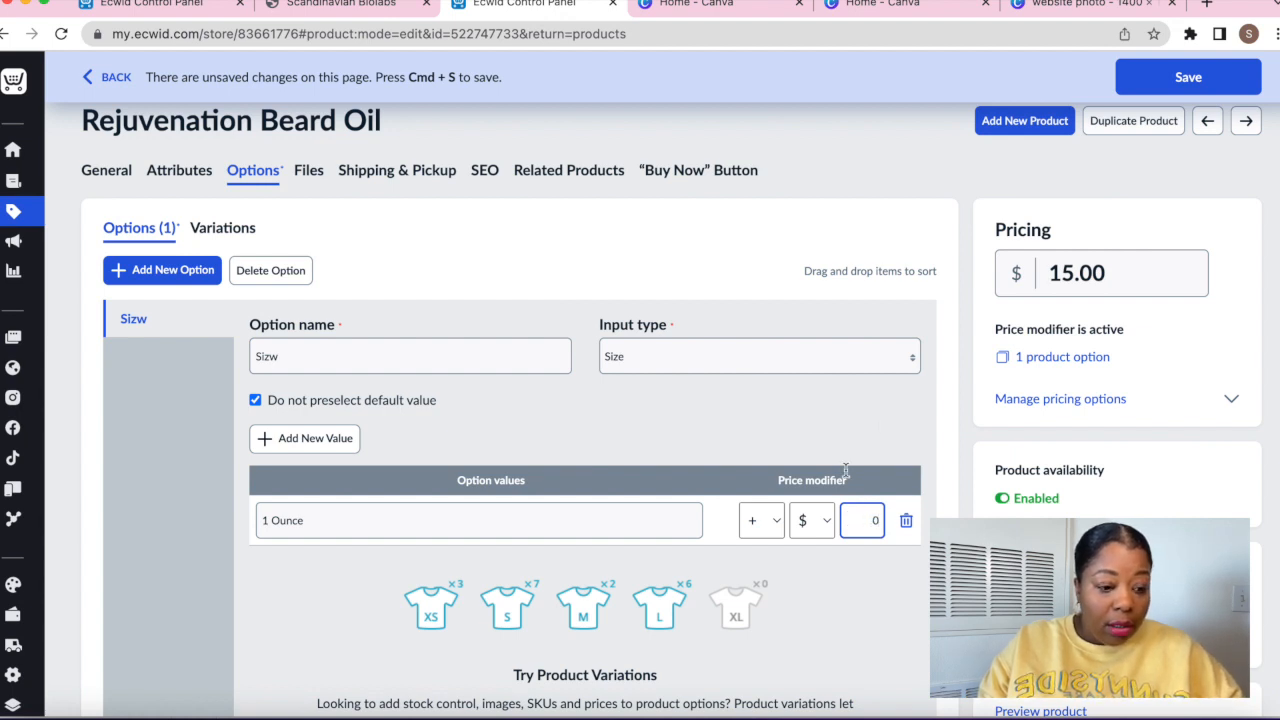
{"action": "left_click", "coordinate": [901, 428]}
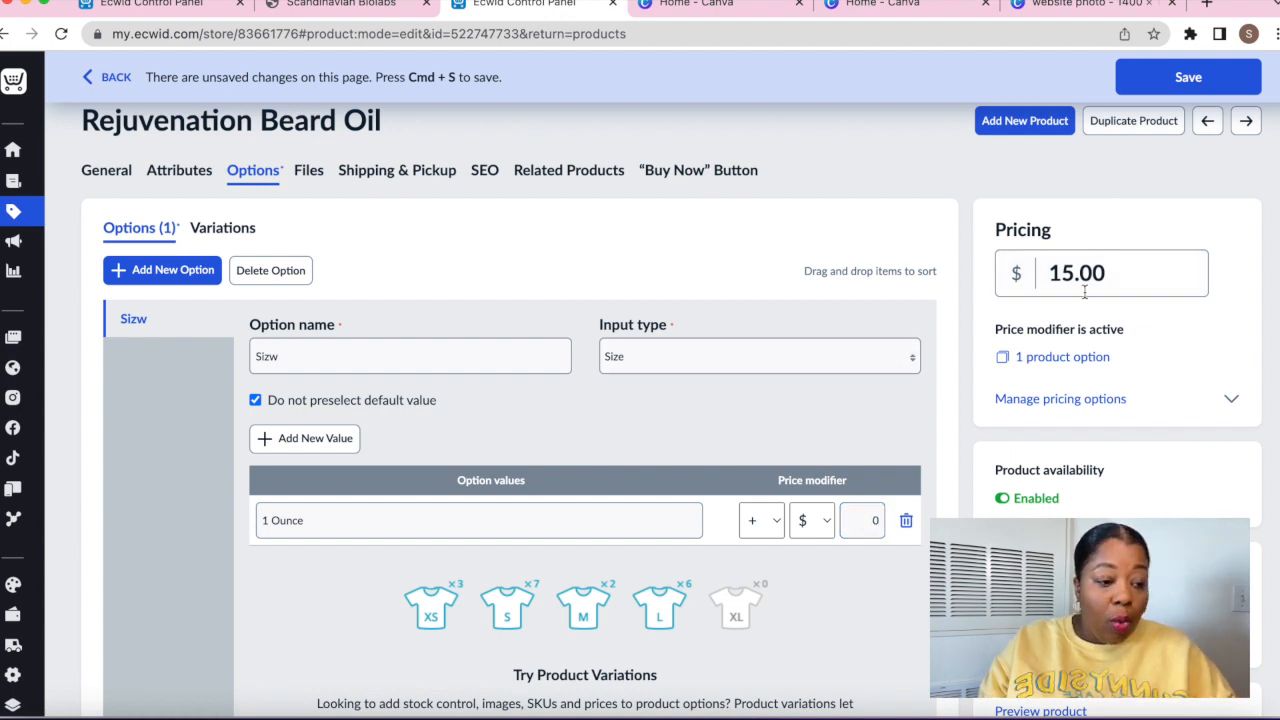
Add a 2 Ounces value at +$13.00, keep 1 Ounce as plus, and save the product
{"action": "left_click", "coordinate": [314, 443]}
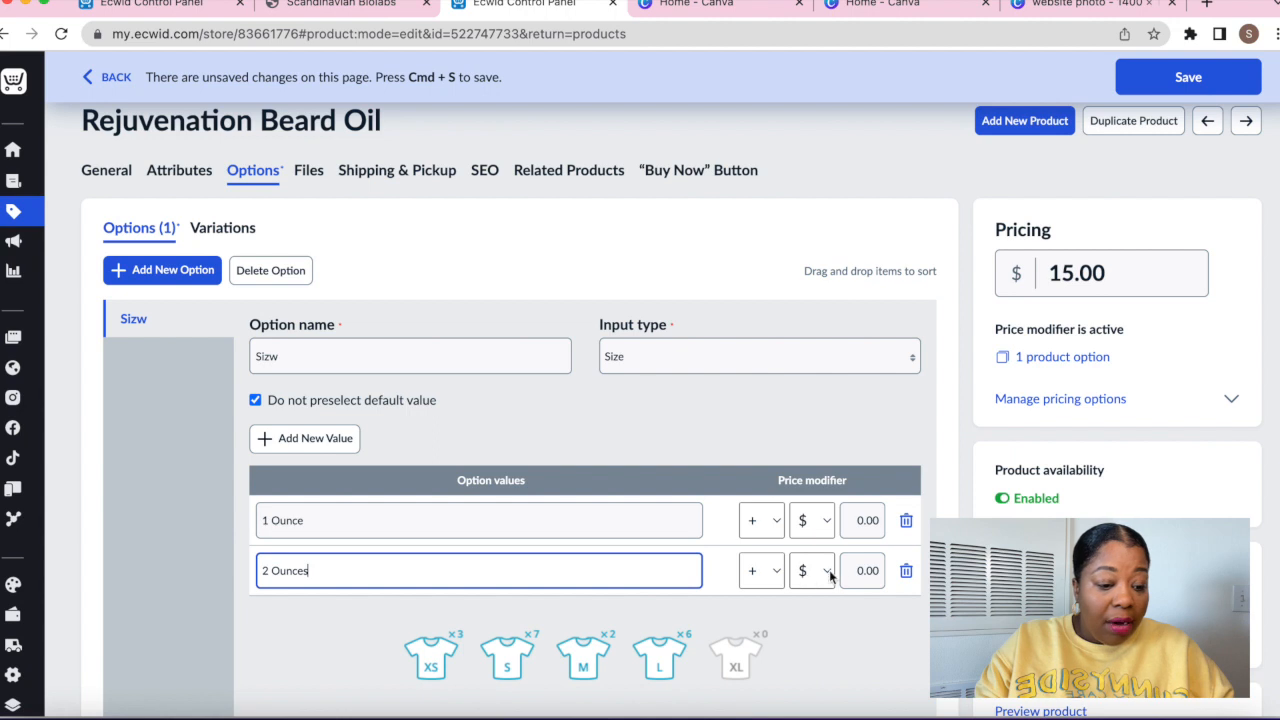
{"action": "left_click", "coordinate": [868, 575]}
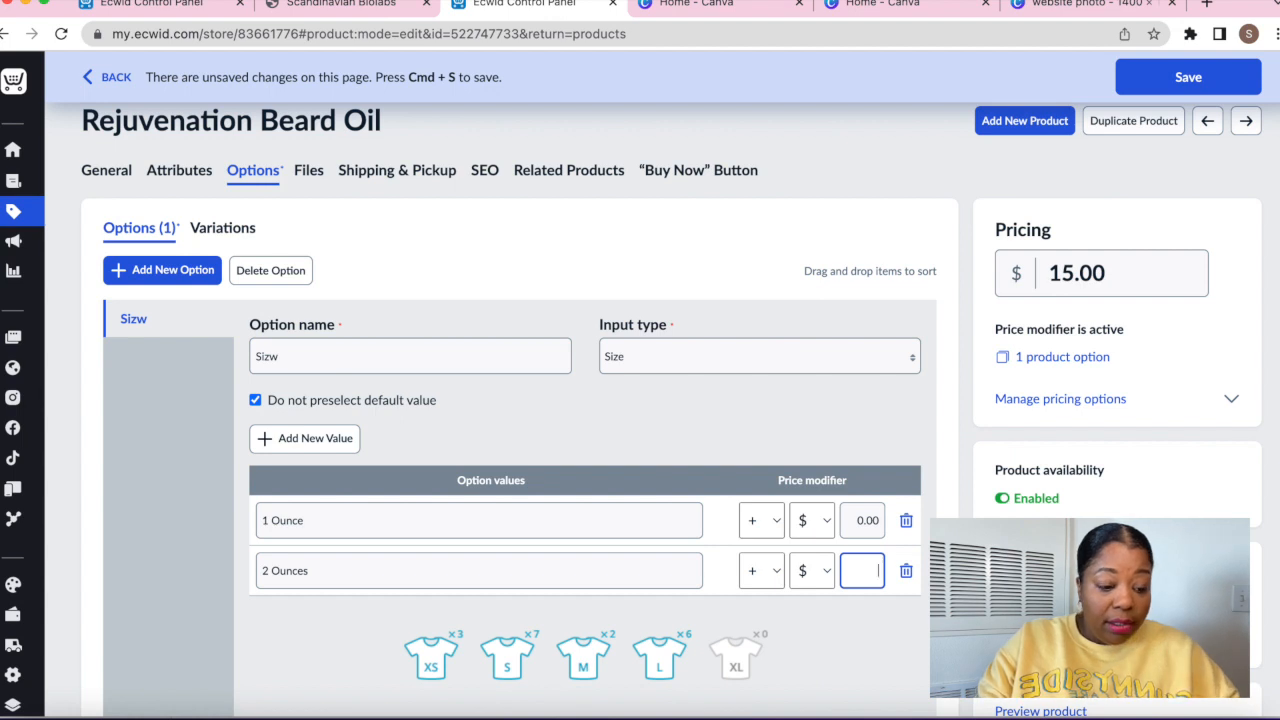
{"action": "left_click", "coordinate": [871, 411]}
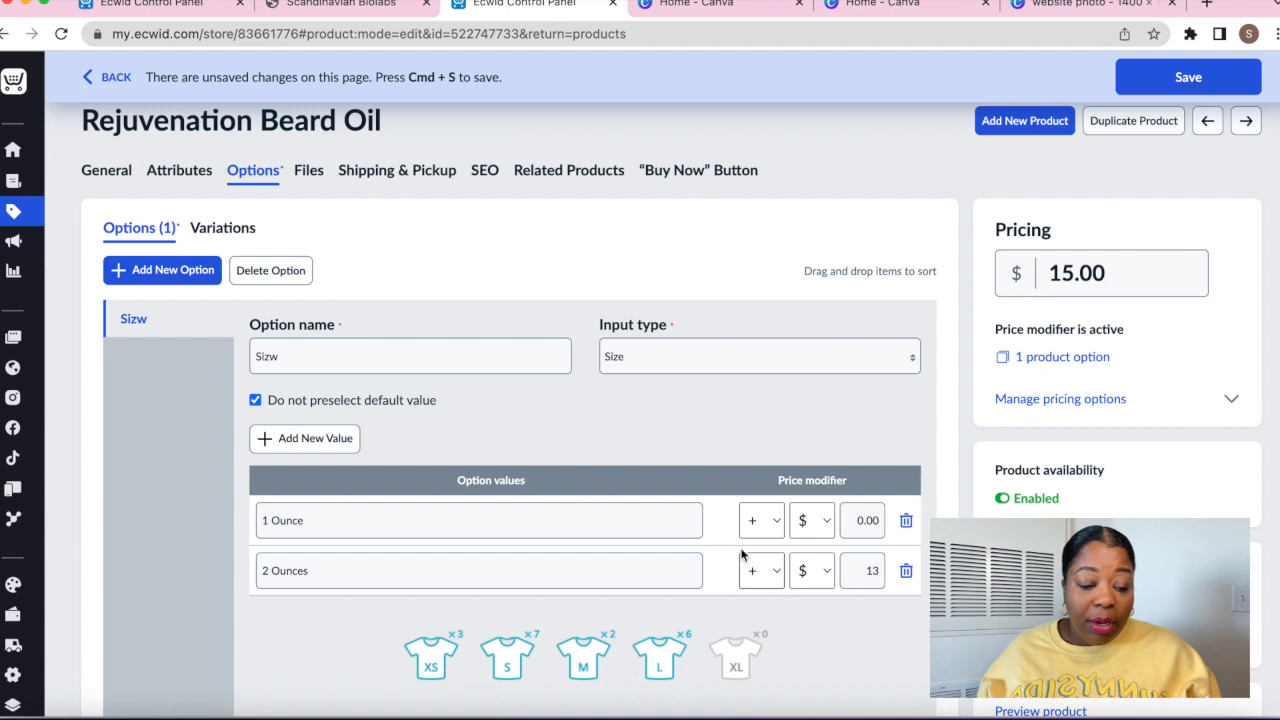
{"action": "left_click", "coordinate": [758, 522]}
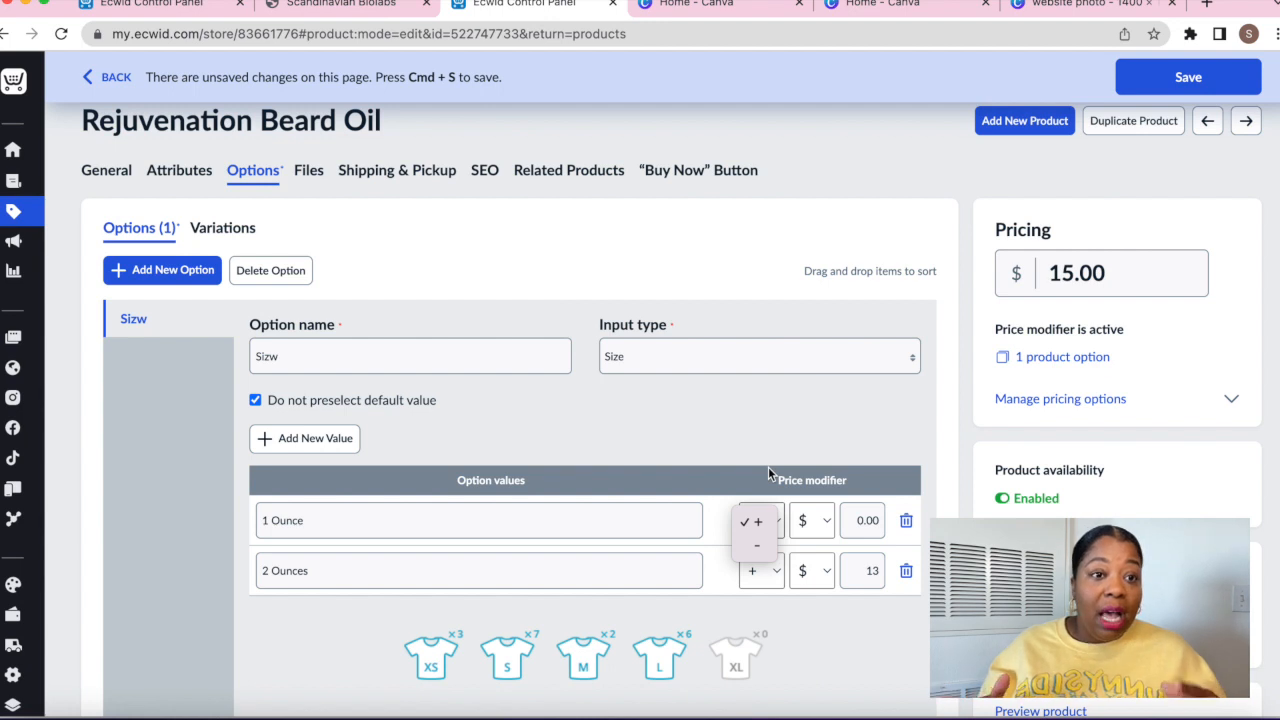
{"action": "left_click", "coordinate": [771, 418]}
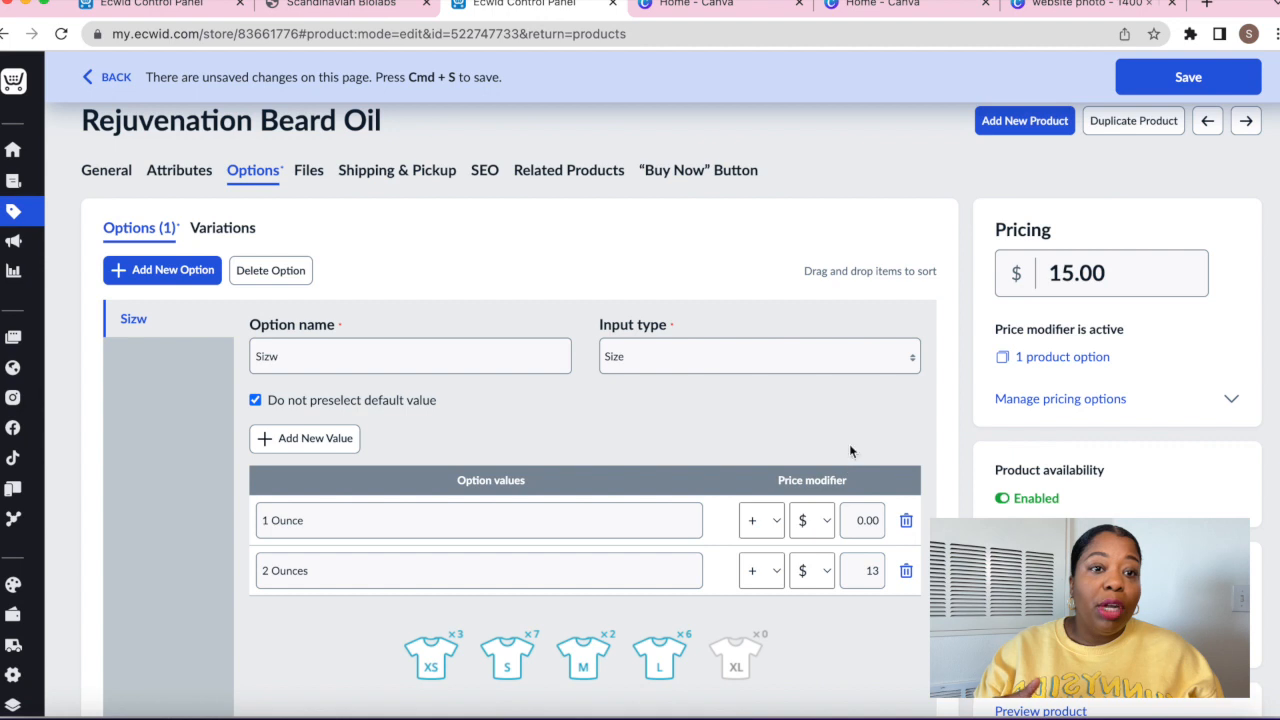
{"action": "scroll", "coordinate": [1005, 485], "scroll_direction": "down", "scroll_amount": 5}
{"action": "left_click", "coordinate": [1159, 82]}
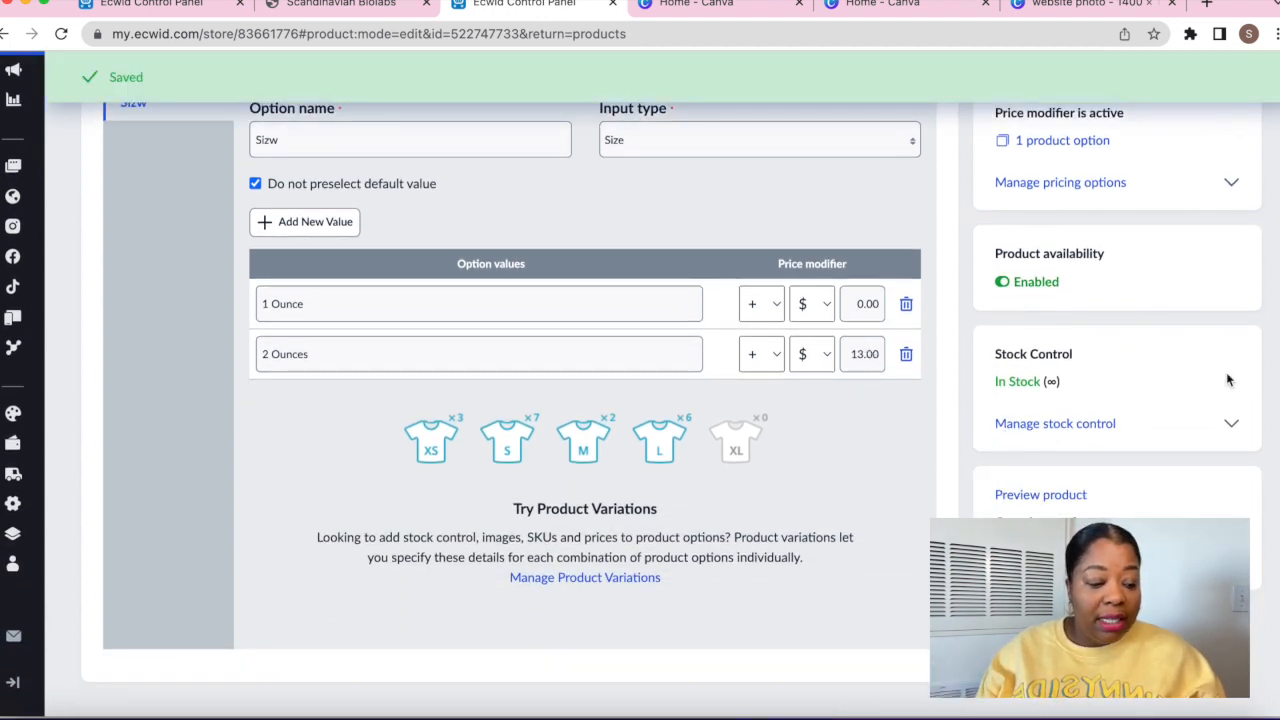
{"action": "left_click", "coordinate": [1030, 495]}
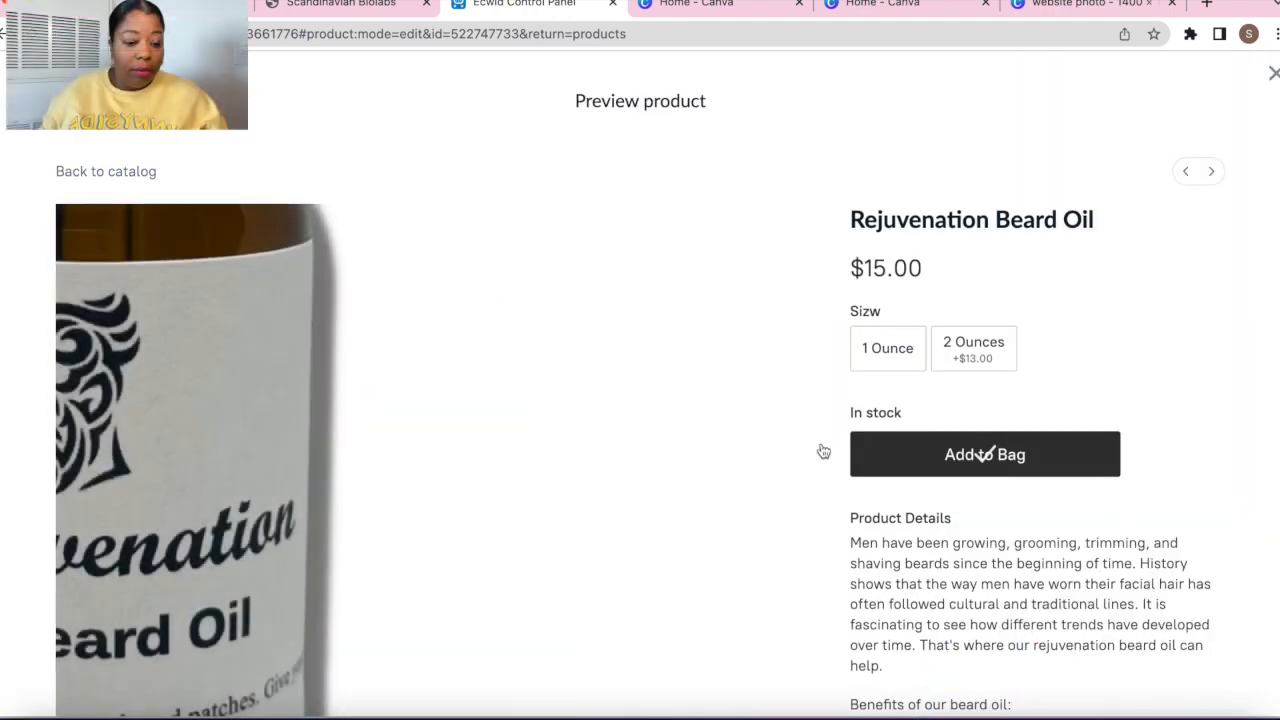
{"action": "scroll", "coordinate": [1246, 455], "scroll_direction": "down", "scroll_amount": 1}
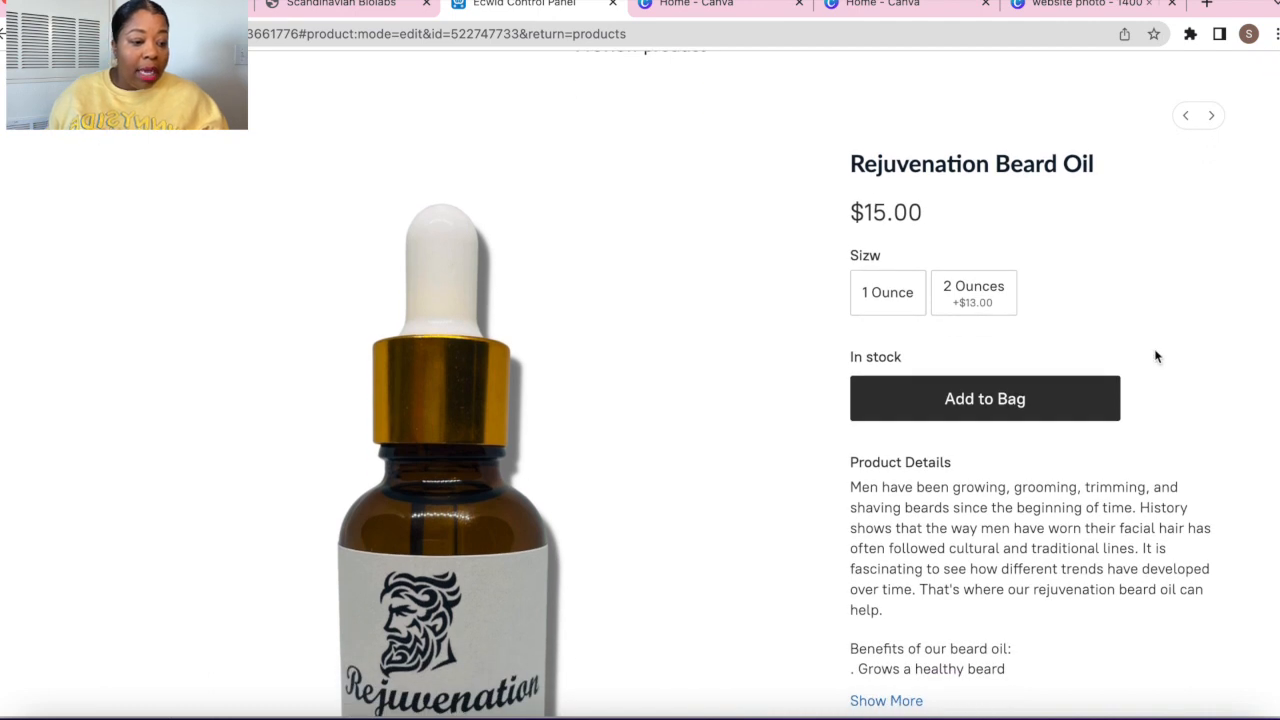
{"action": "left_click", "coordinate": [887, 299]}
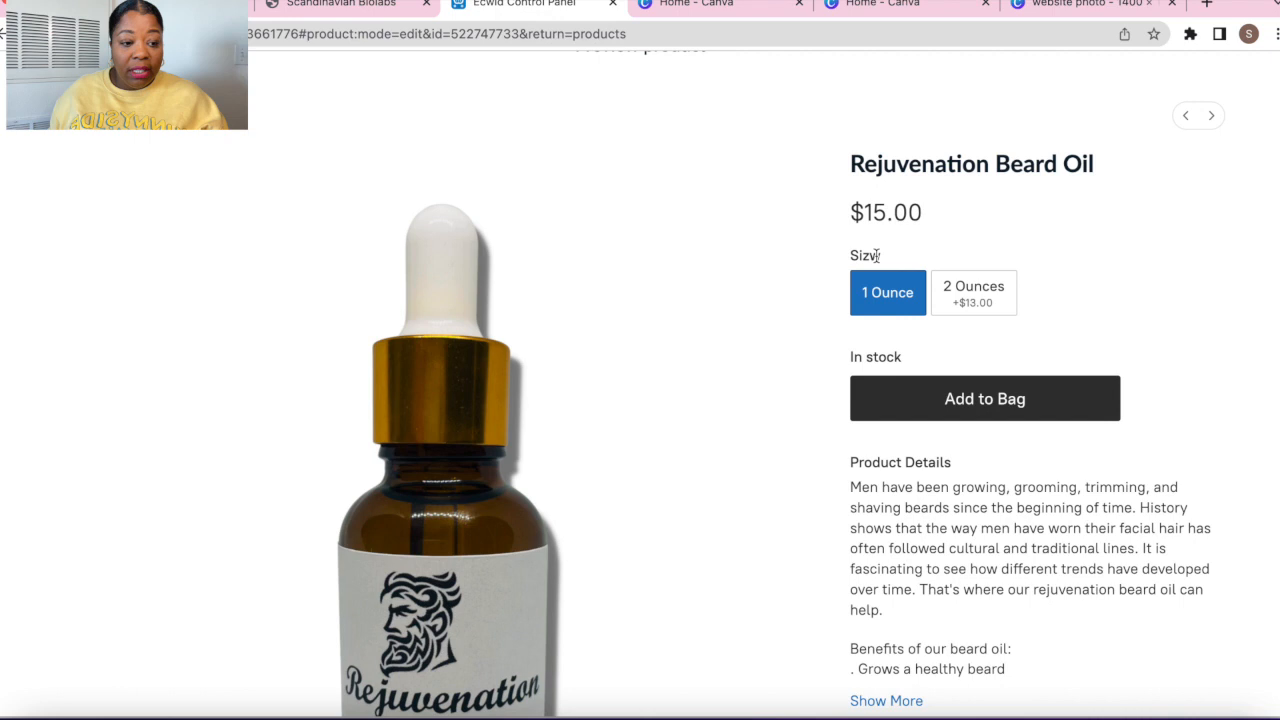
{"action": "left_click", "coordinate": [985, 293]}
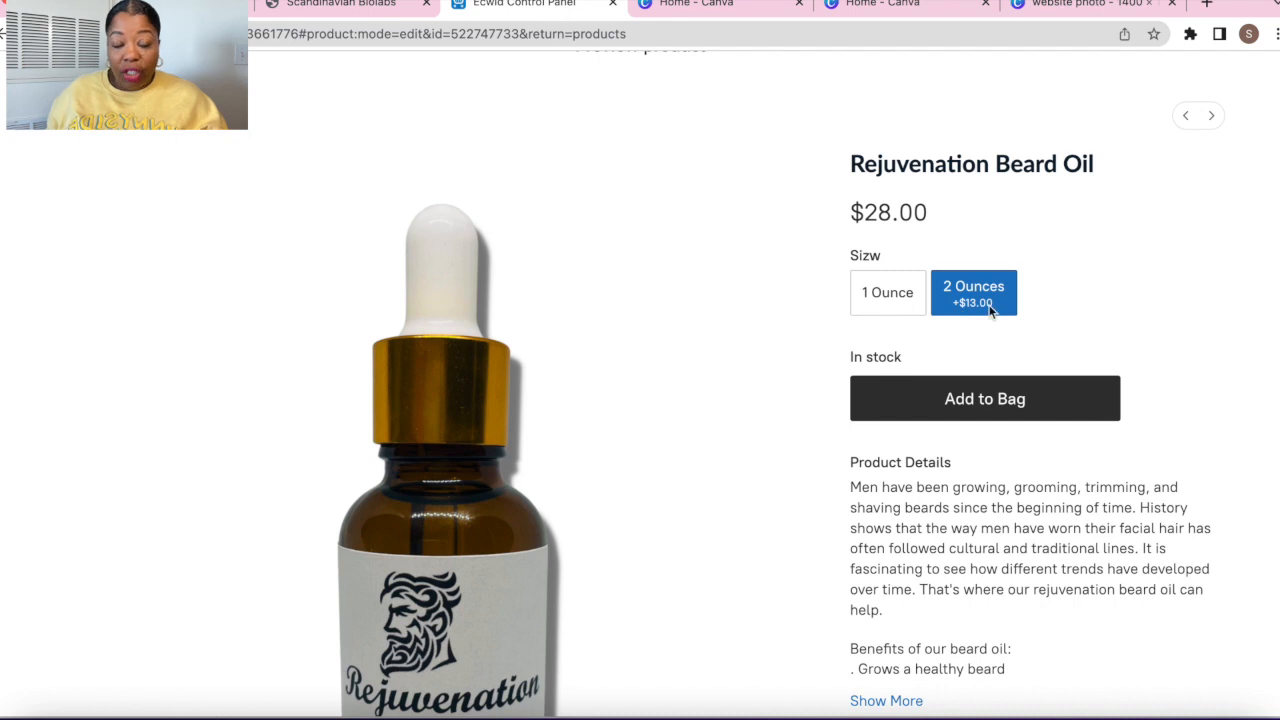
{"action": "scroll", "coordinate": [990, 312], "scroll_direction": "down", "scroll_amount": 3}
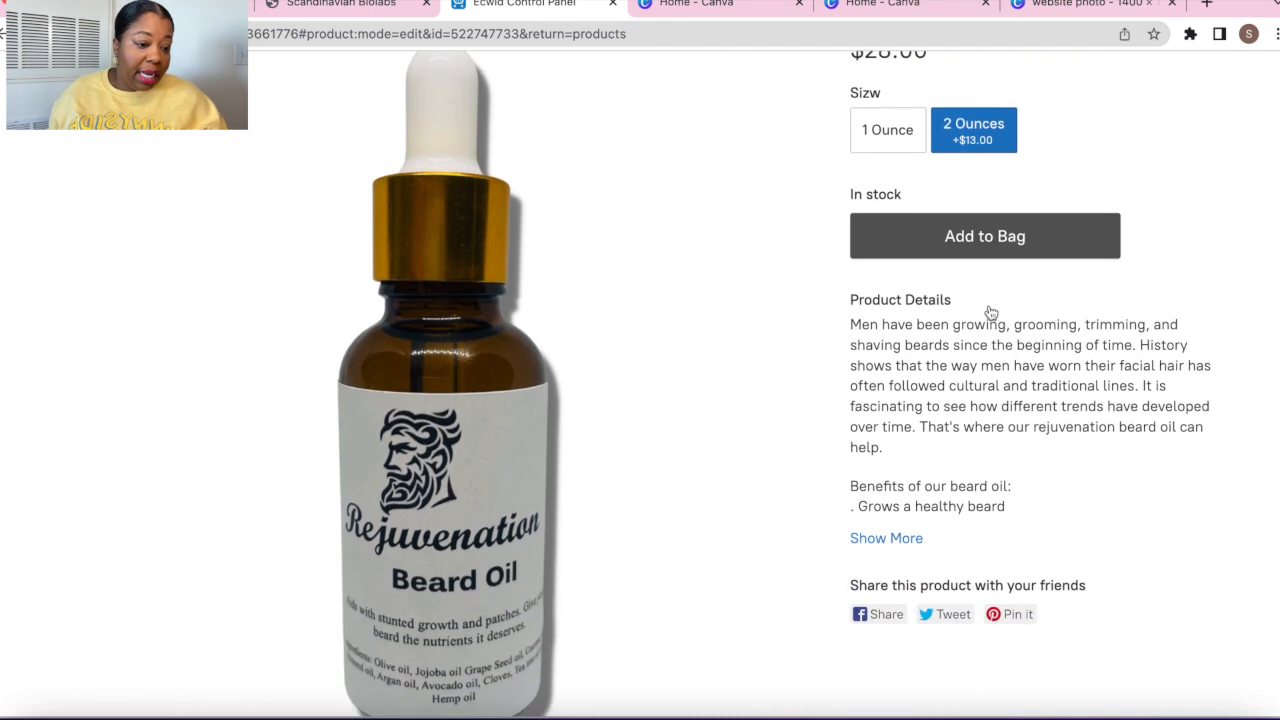
{"action": "scroll", "coordinate": [990, 312], "scroll_direction": "up", "scroll_amount": 3}
{"action": "scroll", "coordinate": [1023, 263], "scroll_direction": "down", "scroll_amount": 2}
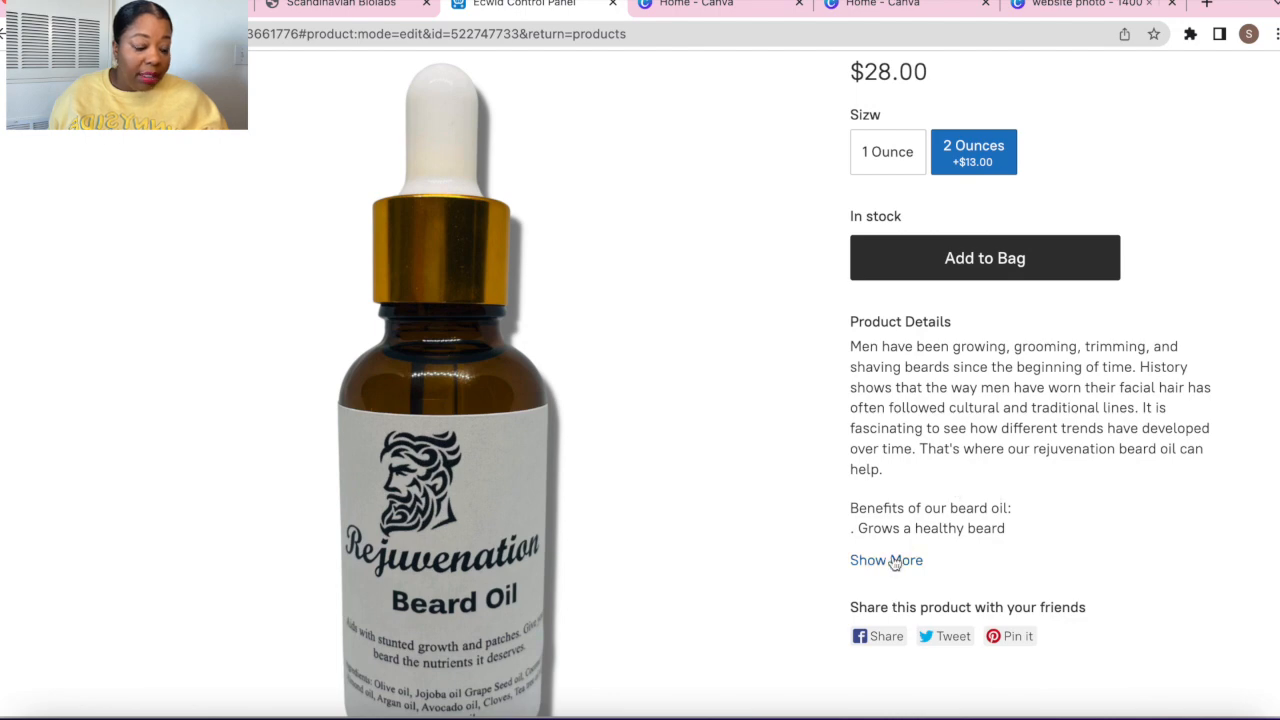
{"action": "left_click", "coordinate": [886, 560]}
{"action": "scroll", "coordinate": [891, 560], "scroll_direction": "down", "scroll_amount": 4}
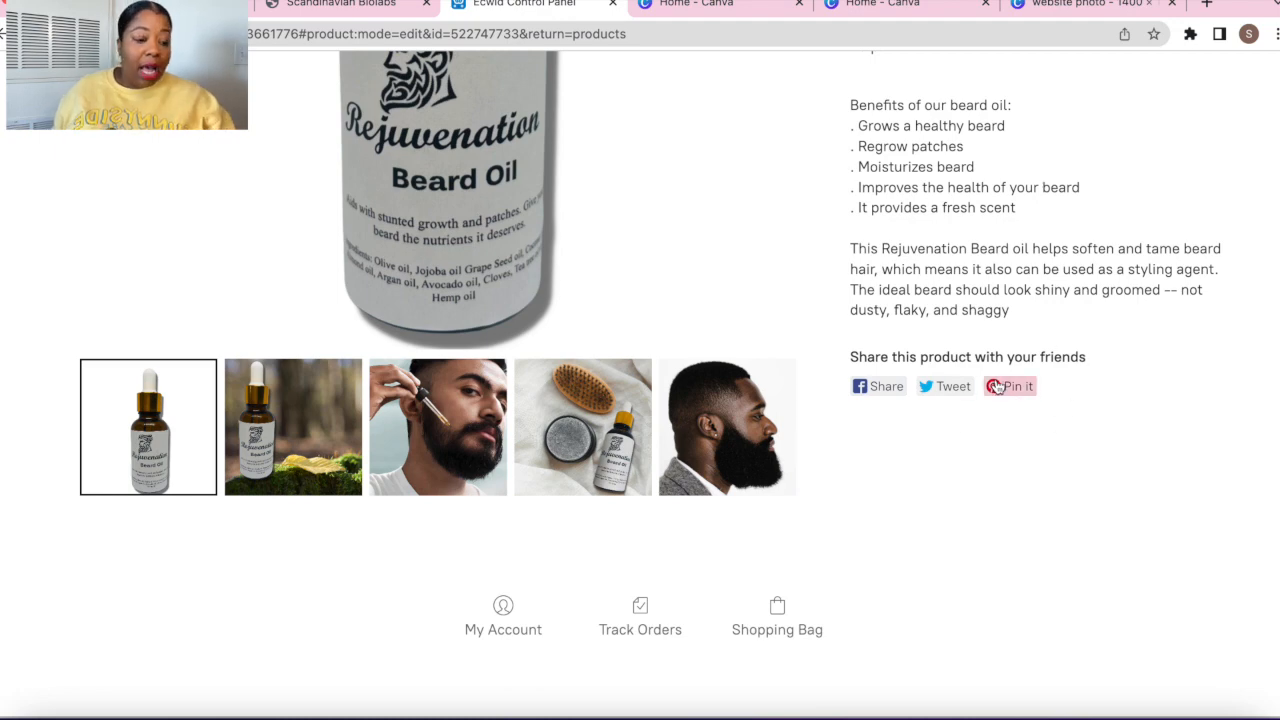
{"action": "scroll", "coordinate": [1037, 280], "scroll_direction": "up", "scroll_amount": 6}
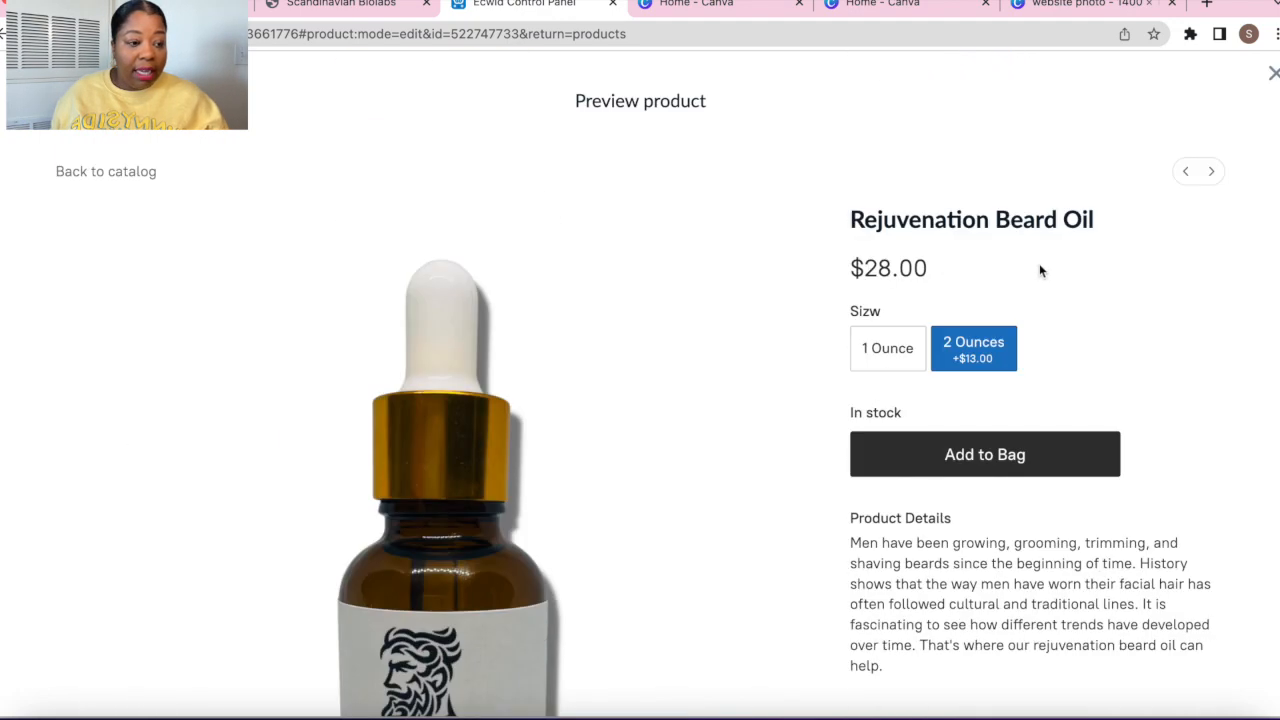
{"action": "scroll", "coordinate": [914, 304], "scroll_direction": "down", "scroll_amount": 1}
{"action": "scroll", "coordinate": [914, 304], "scroll_direction": "up", "scroll_amount": 1}
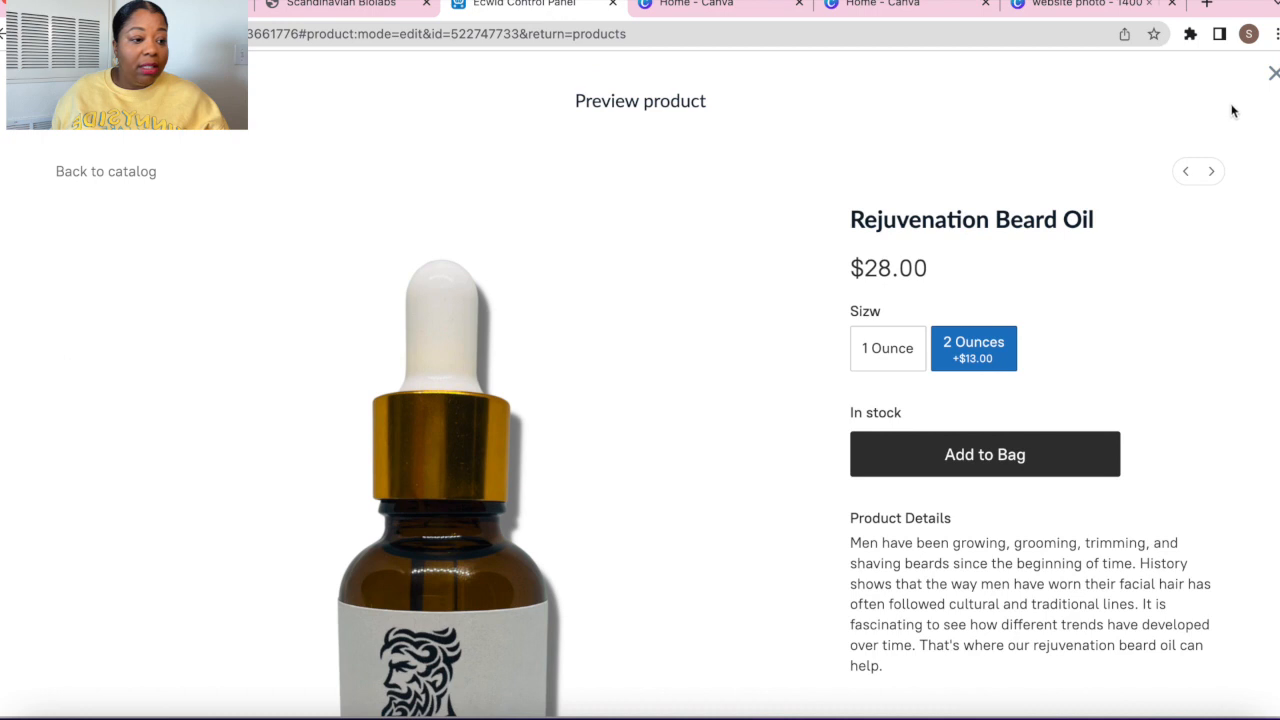
{"action": "left_click", "coordinate": [1273, 76]}
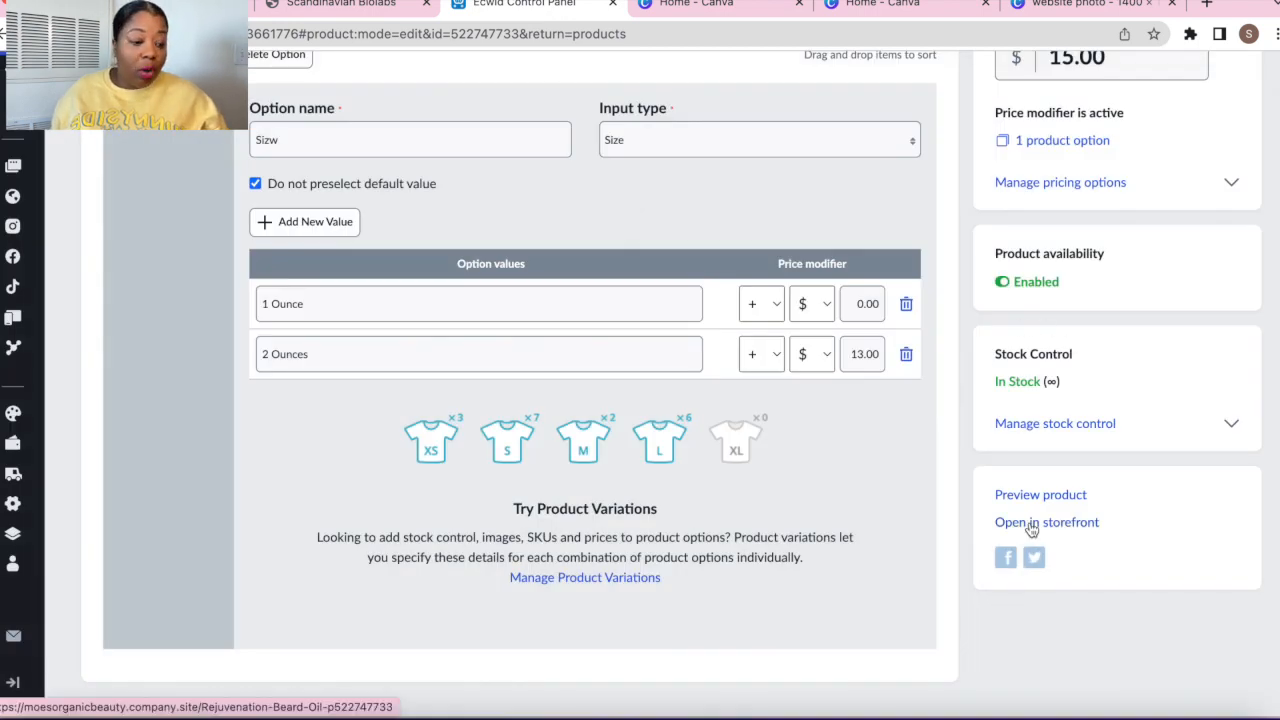
Open the live storefront, view the Rejuvenation Beard Oil page, then return to the home page
{"action": "left_click", "coordinate": [1031, 523]}
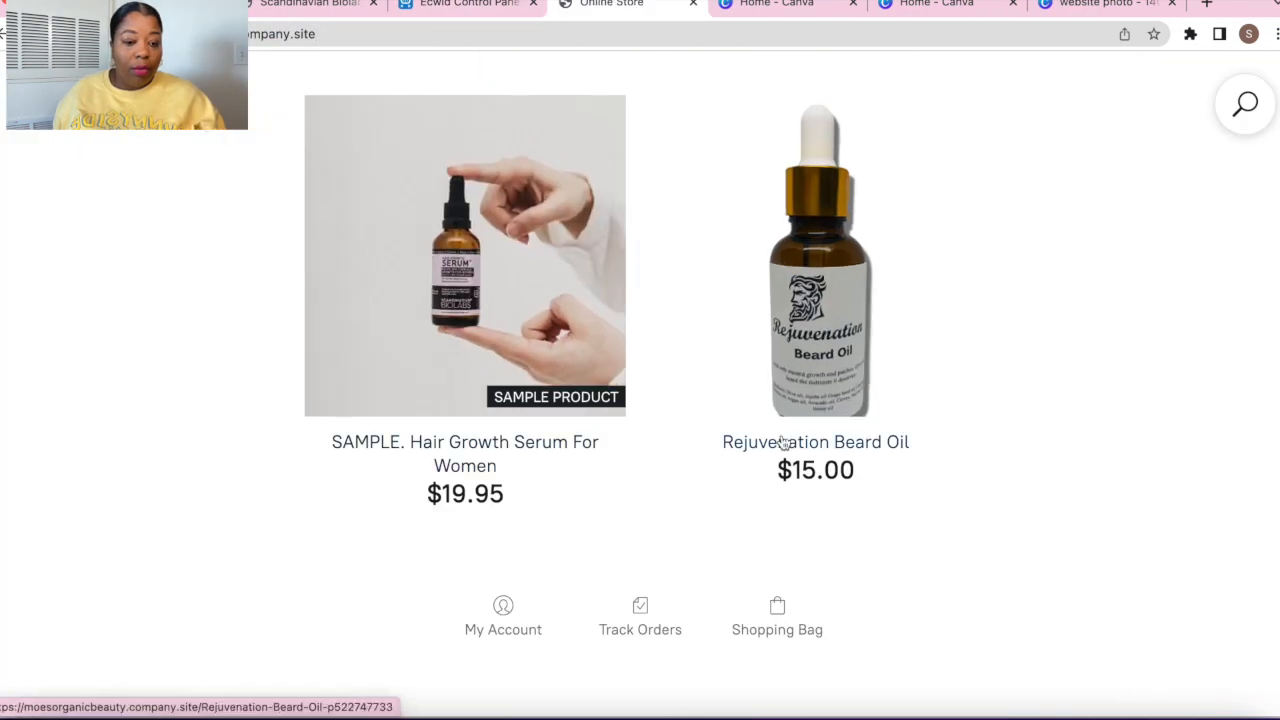
{"action": "scroll", "coordinate": [781, 441], "scroll_direction": "up", "scroll_amount": 8}
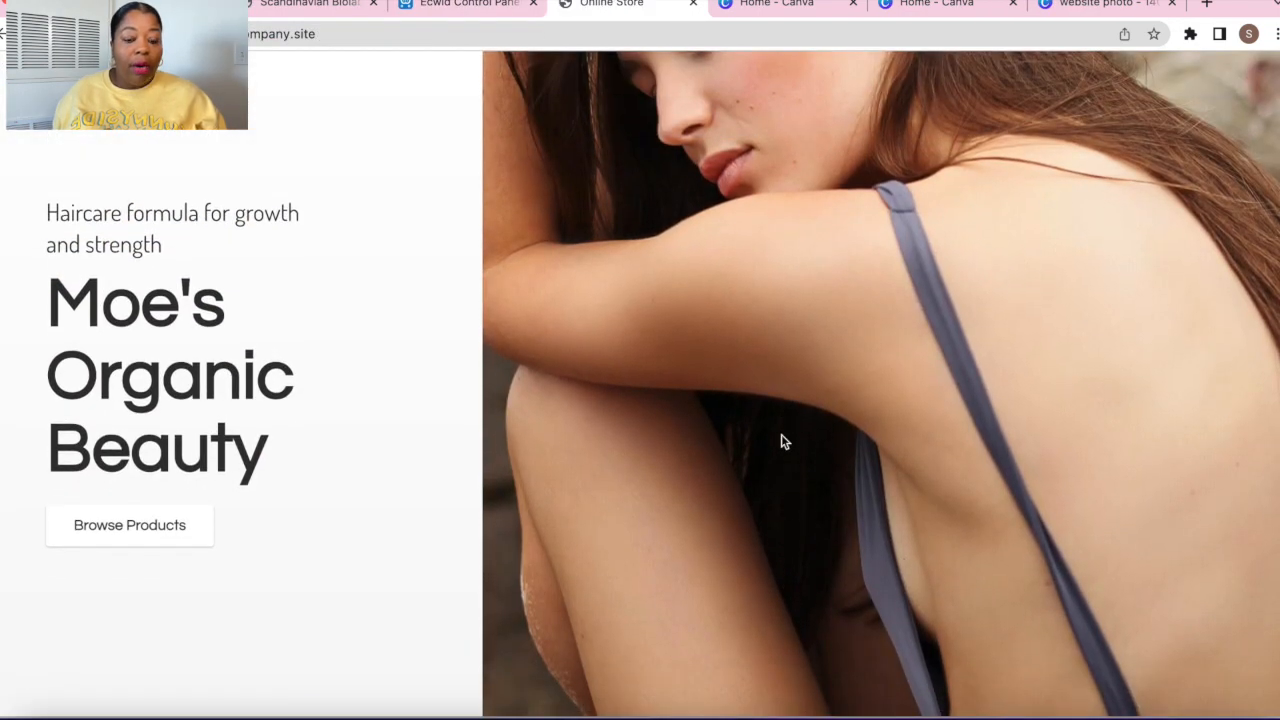
{"action": "scroll", "coordinate": [784, 441], "scroll_direction": "down", "scroll_amount": 1}
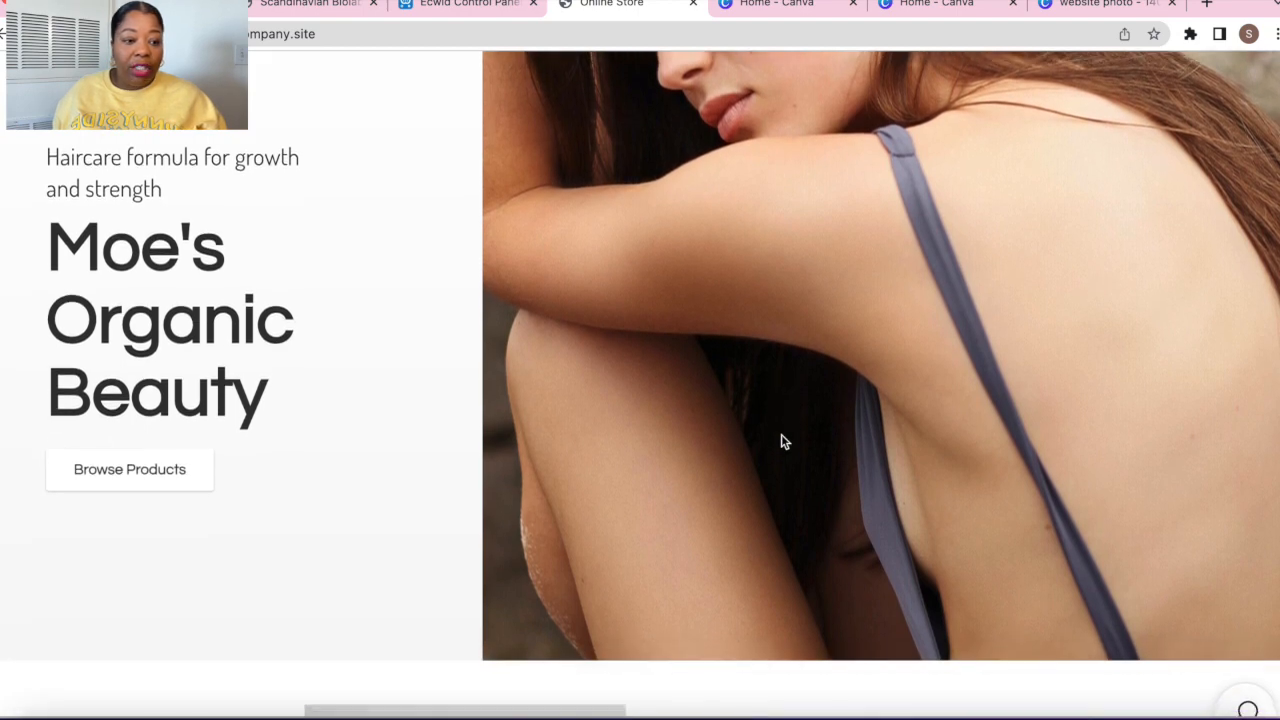
{"action": "scroll", "coordinate": [784, 441], "scroll_direction": "down", "scroll_amount": 1}
{"action": "scroll", "coordinate": [784, 441], "scroll_direction": "up", "scroll_amount": 1}
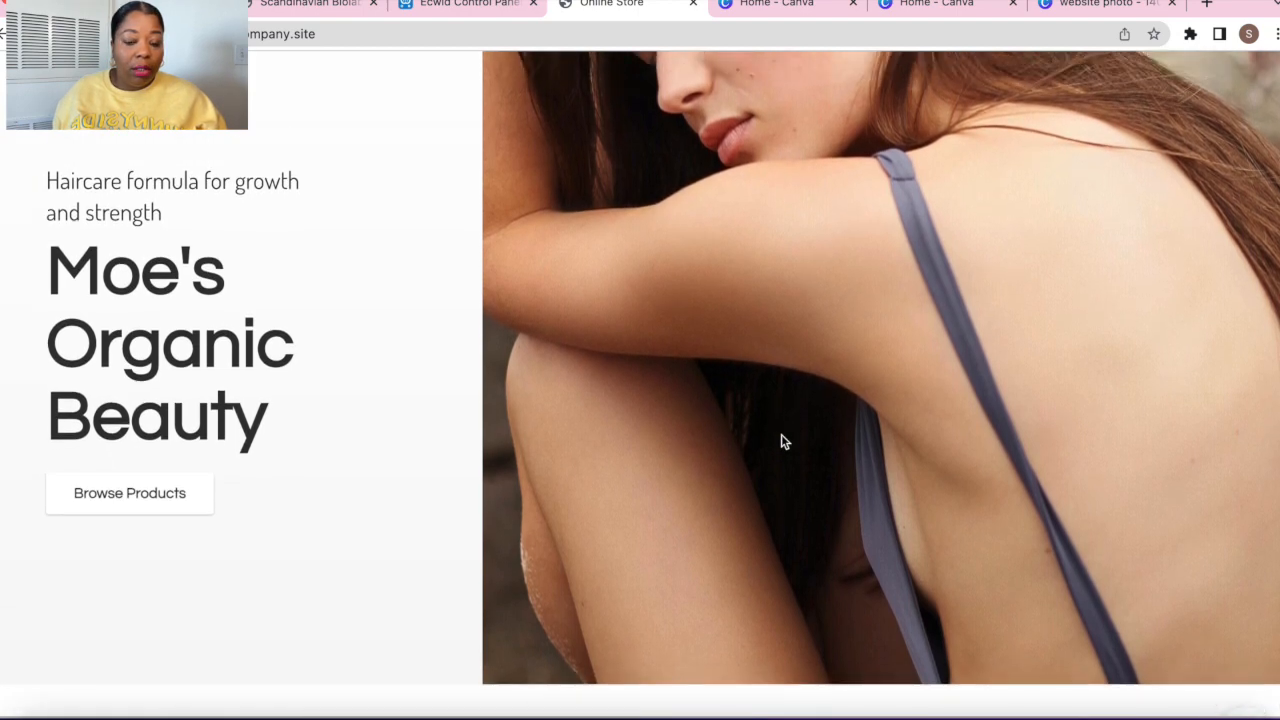
{"action": "scroll", "coordinate": [784, 441], "scroll_direction": "down", "scroll_amount": 8}
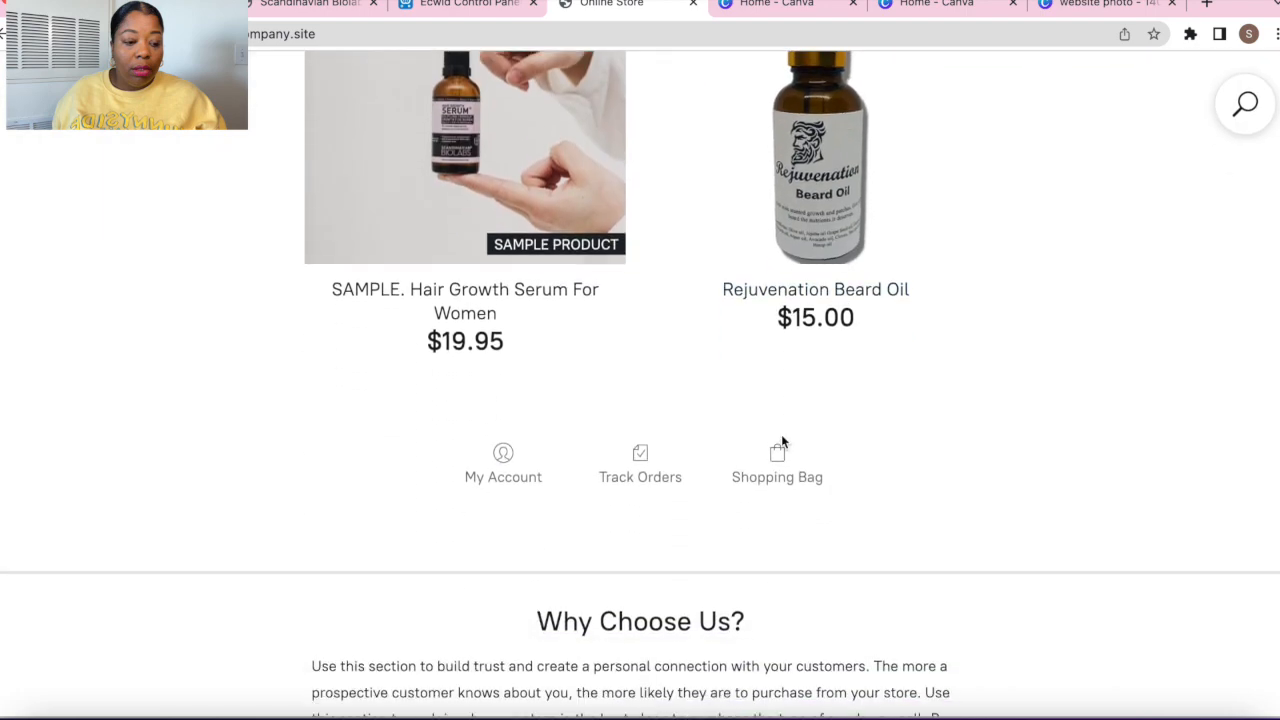
{"action": "scroll", "coordinate": [784, 441], "scroll_direction": "down", "scroll_amount": 1}
{"action": "scroll", "coordinate": [783, 440], "scroll_direction": "up", "scroll_amount": 5}
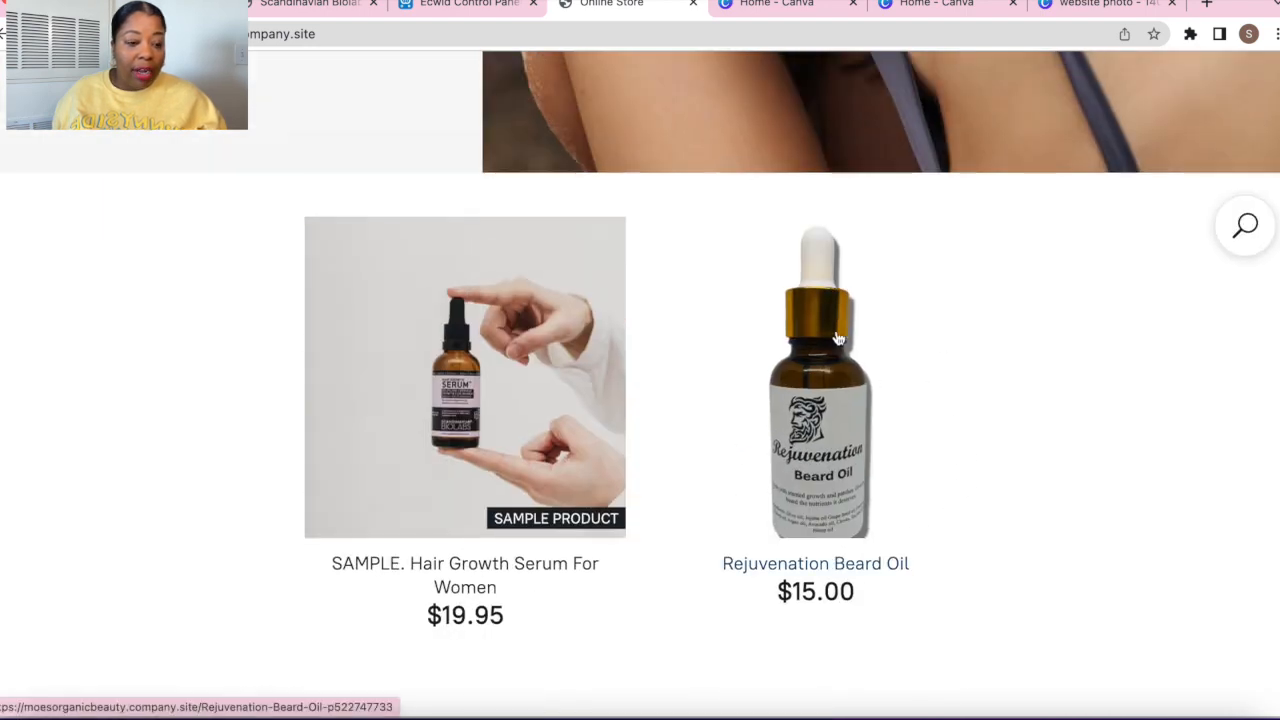
{"action": "scroll", "coordinate": [838, 338], "scroll_direction": "up", "scroll_amount": 6}
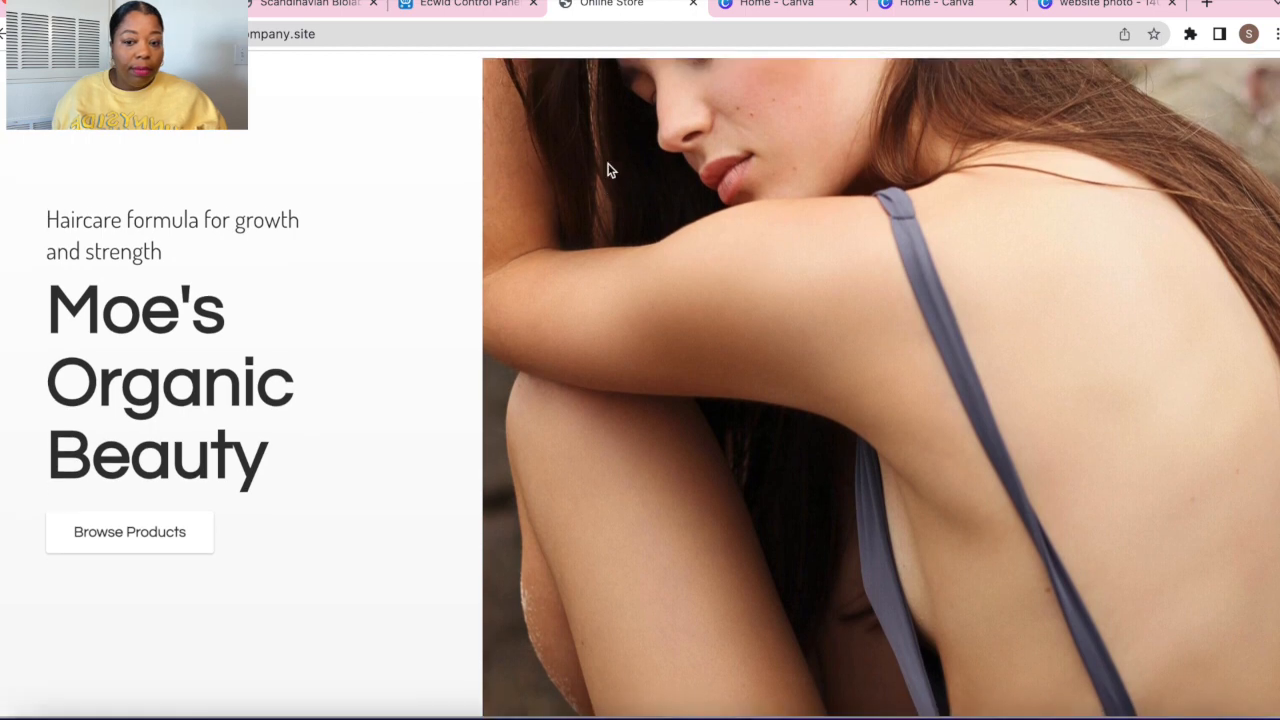
{"action": "left_click", "coordinate": [4, 30]}
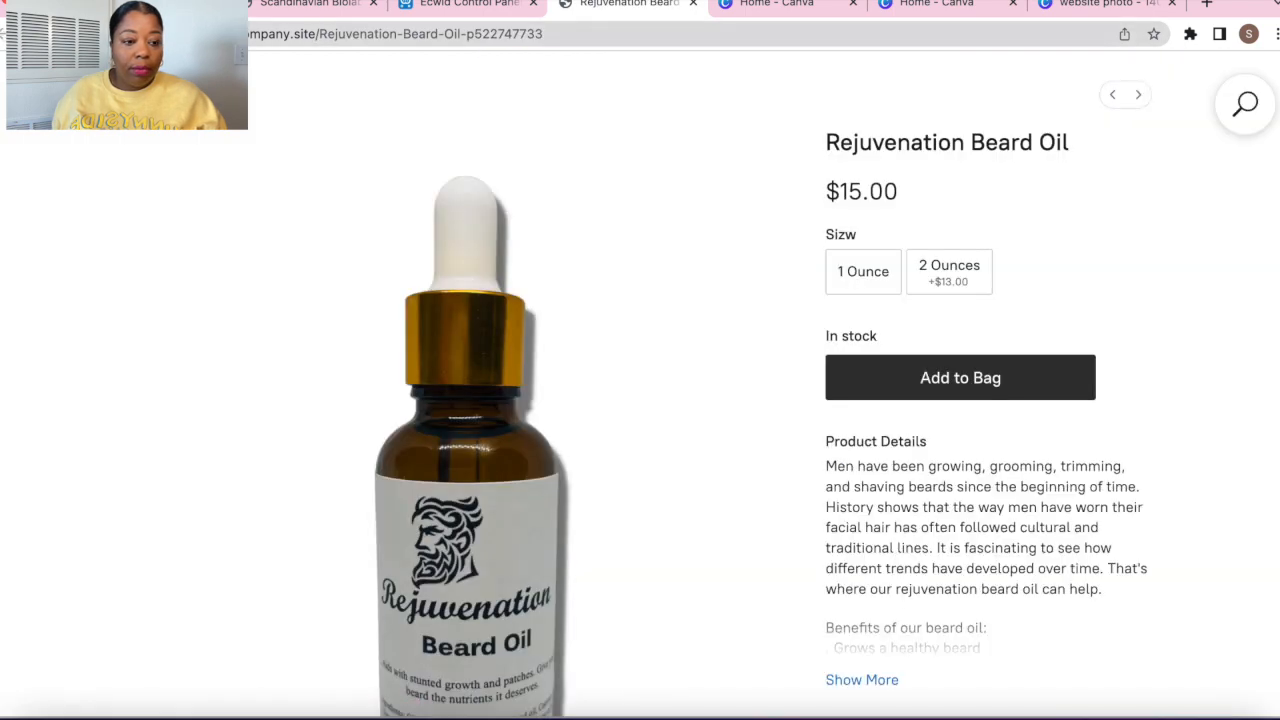
{"action": "left_click", "coordinate": [4, 30]}
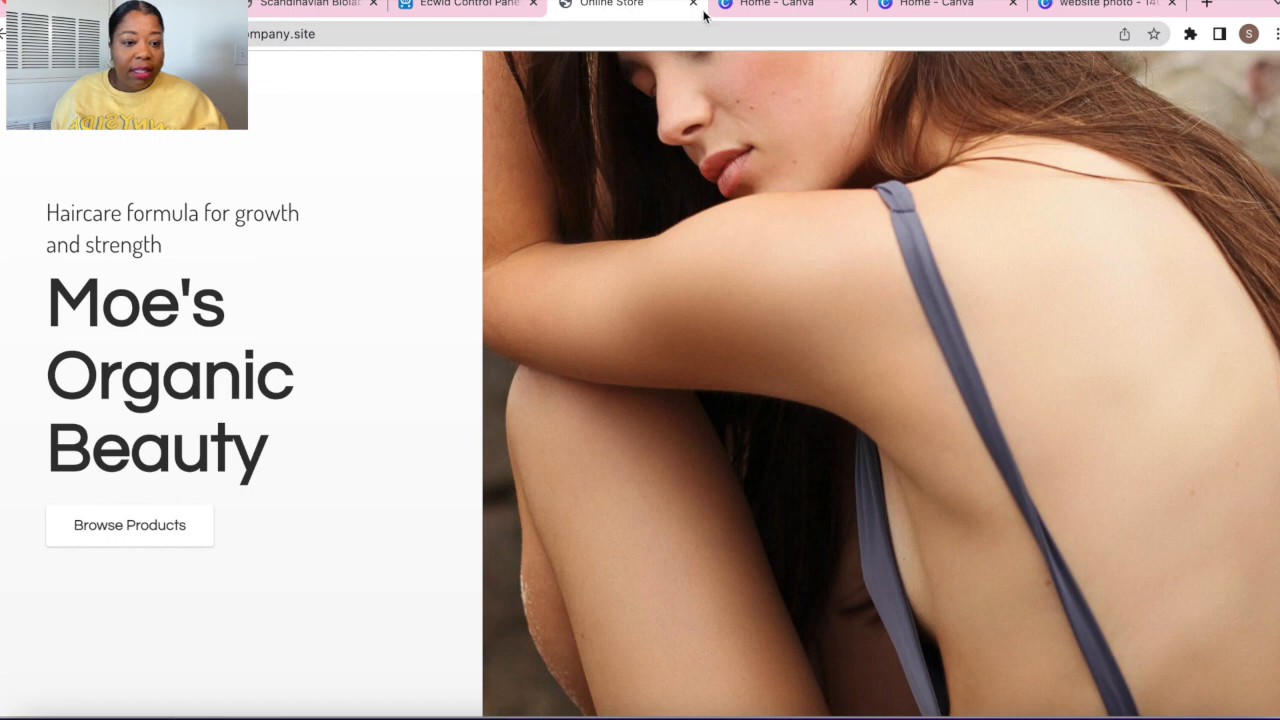
{"action": "scroll", "coordinate": [638, 81], "scroll_direction": "up", "scroll_amount": 1}
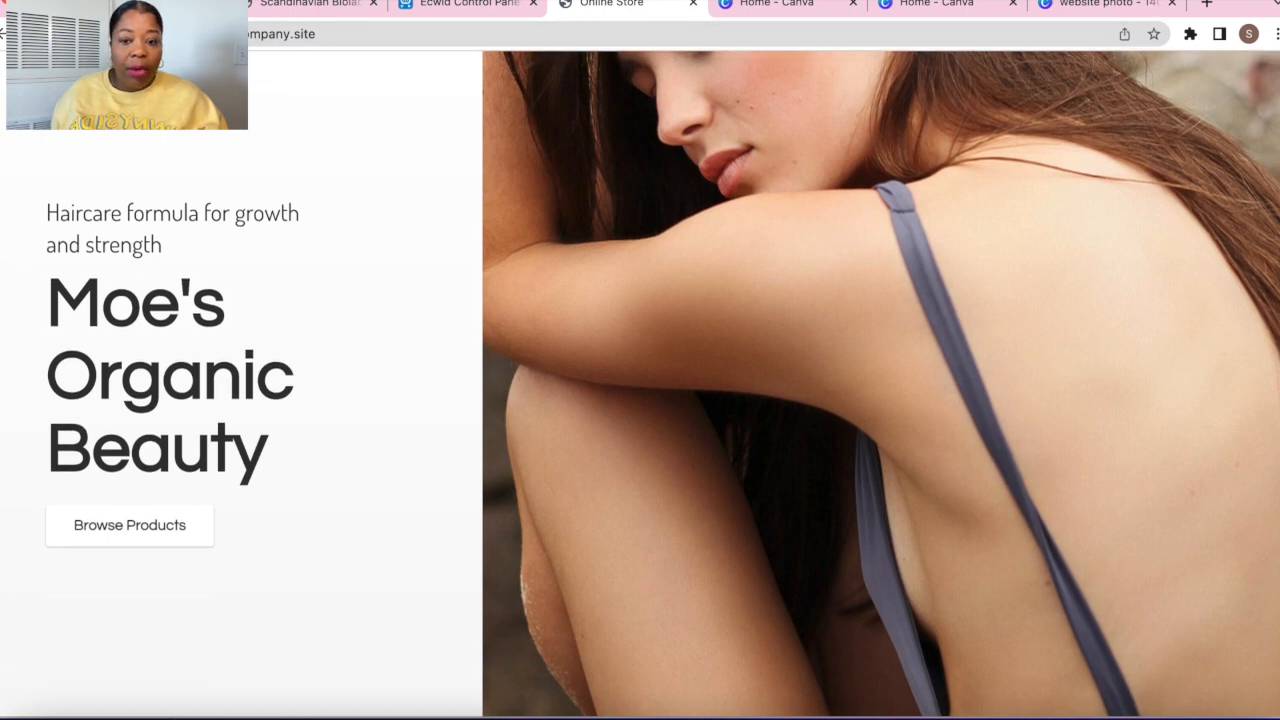
Search the stock gallery for 'hair' and set the afro hoop-earrings portrait as the cover image
{"action": "left_click", "coordinate": [165, 5]}
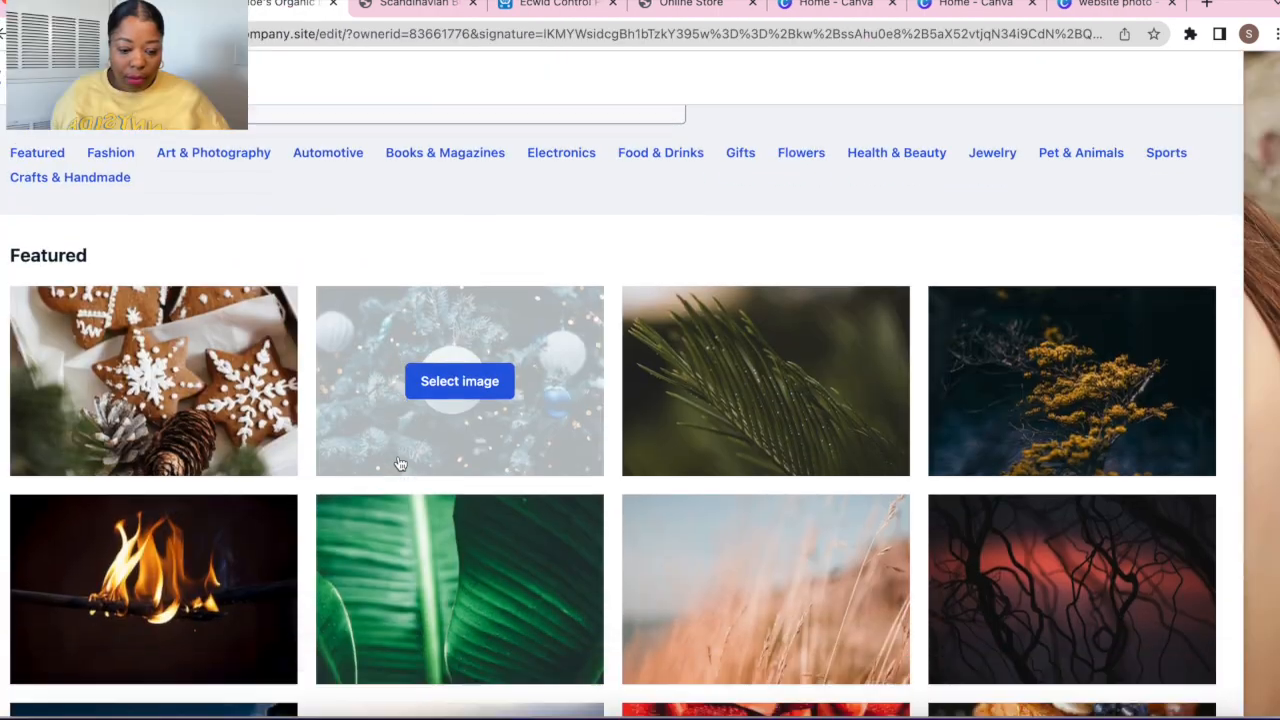
{"action": "scroll", "coordinate": [399, 464], "scroll_direction": "down", "scroll_amount": 7}
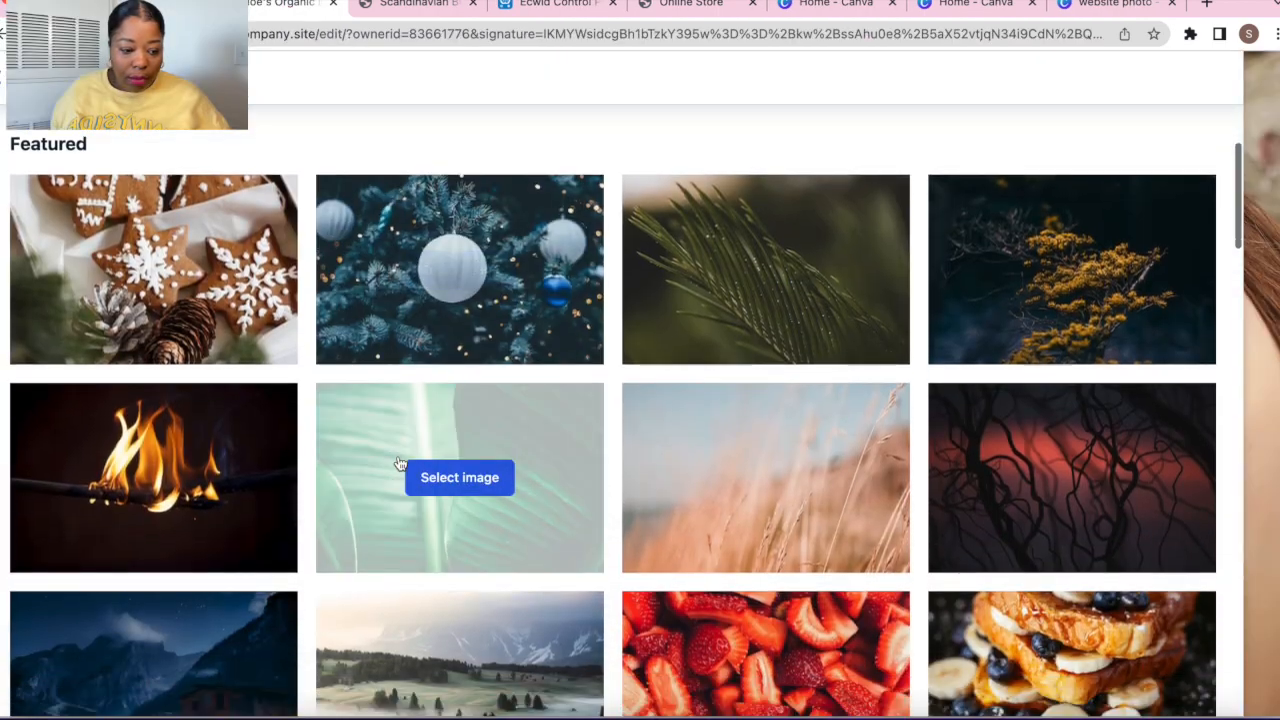
{"action": "scroll", "coordinate": [399, 460], "scroll_direction": "up", "scroll_amount": 6}
{"action": "scroll", "coordinate": [323, 190], "scroll_direction": "up", "scroll_amount": 2}
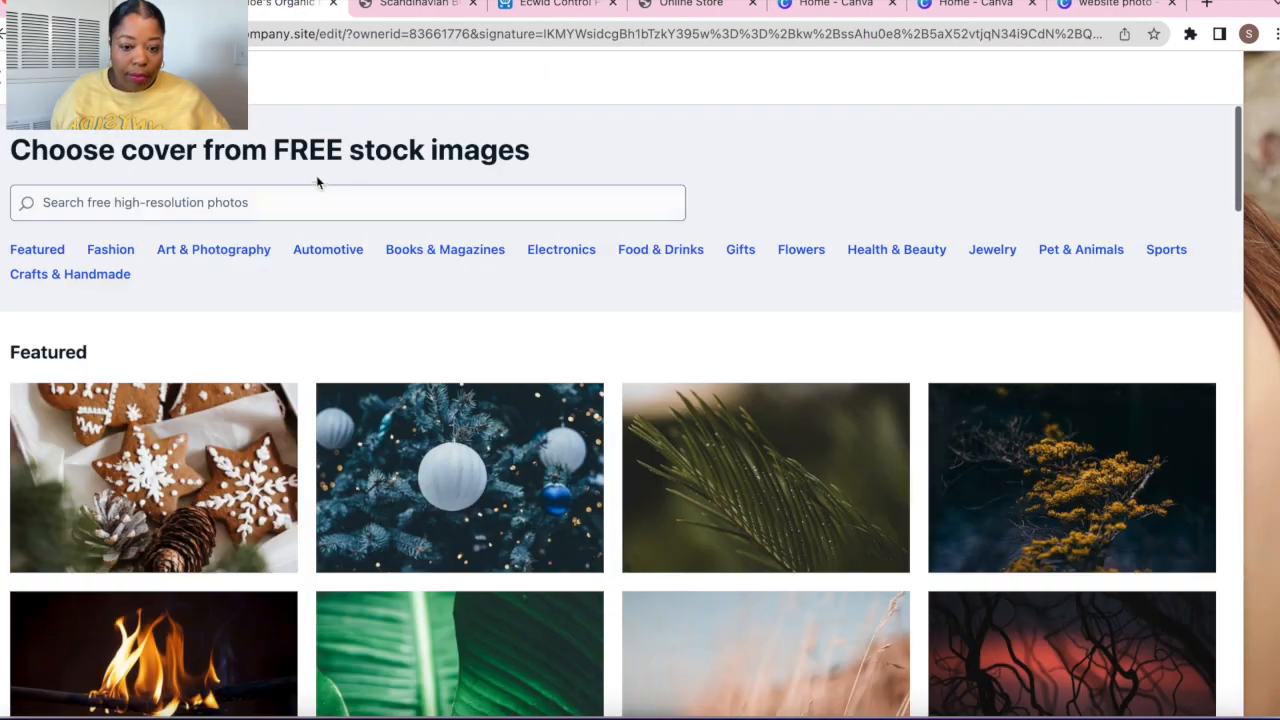
{"action": "left_click", "coordinate": [306, 194]}
{"action": "type", "text": "hair"}
{"action": "key", "text": "Return"}
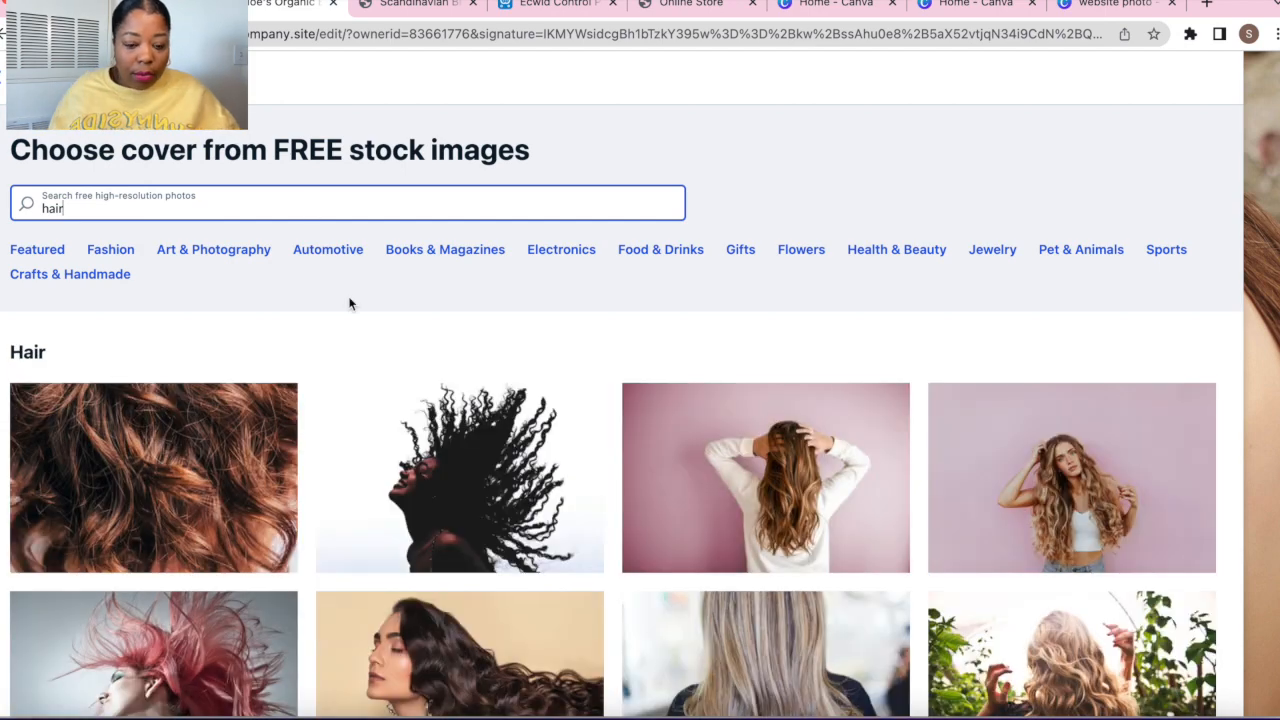
{"action": "mouse_move", "coordinate": [438, 463]}
{"action": "scroll", "coordinate": [438, 463], "scroll_direction": "down", "scroll_amount": 10}
{"action": "scroll", "coordinate": [621, 483], "scroll_direction": "up", "scroll_amount": 5}
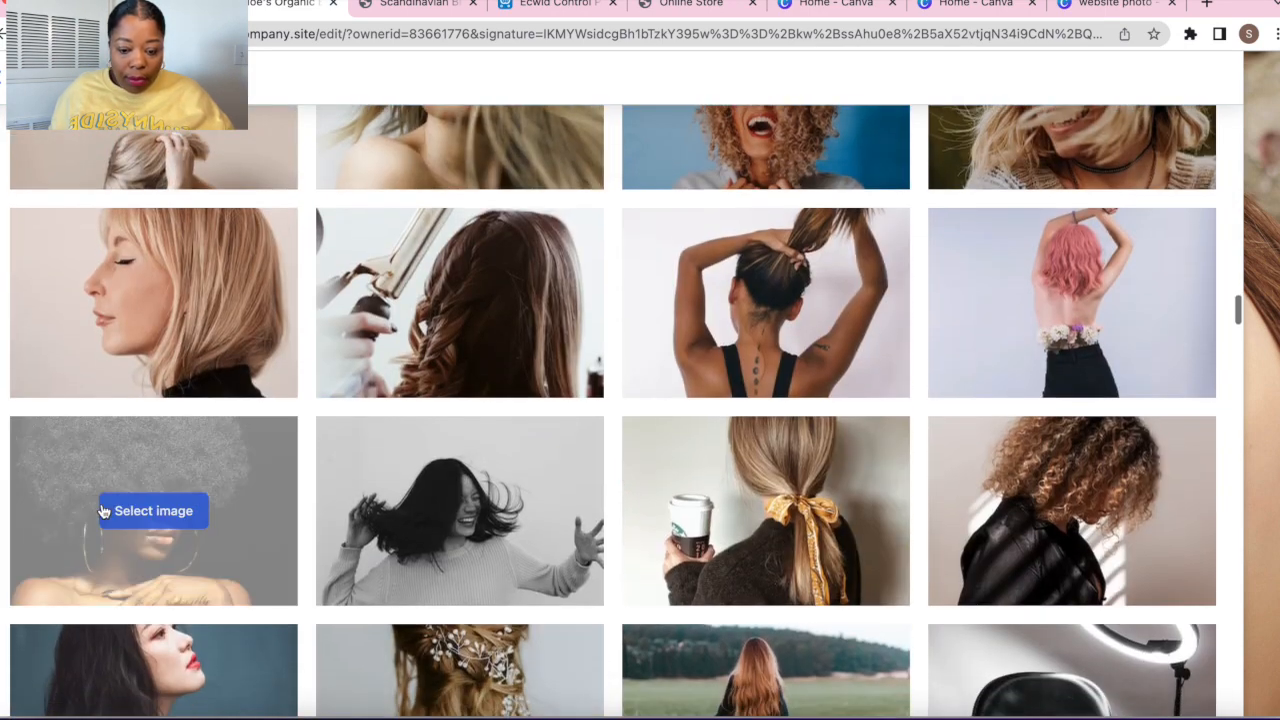
{"action": "left_click", "coordinate": [129, 521]}
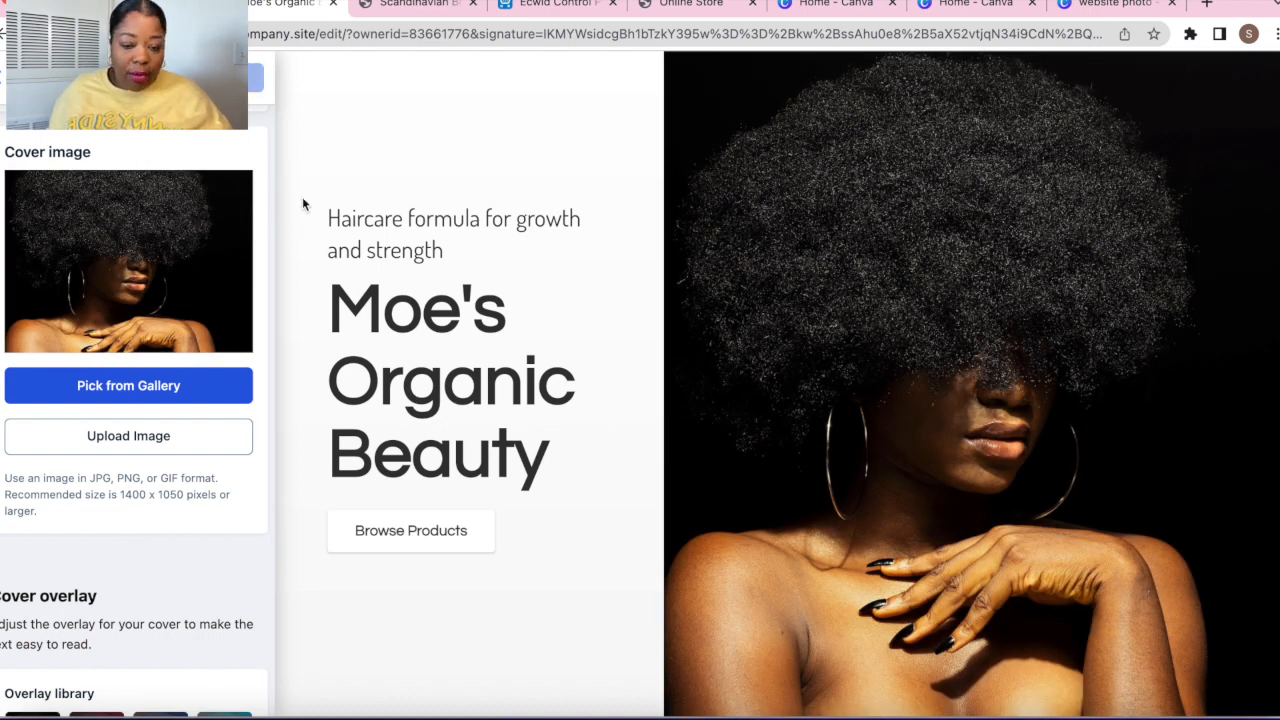
{"action": "left_click", "coordinate": [672, 5]}
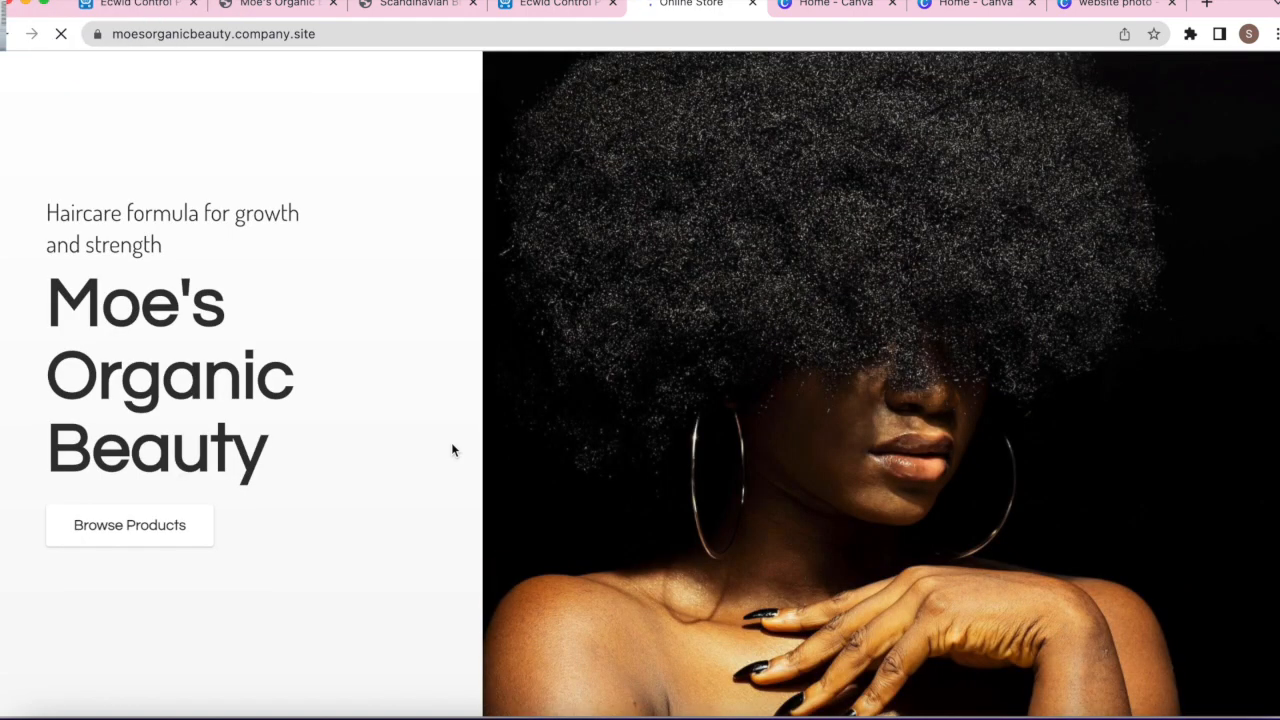
Review the new cover and the two listed products, then return to the control panel
{"action": "scroll", "coordinate": [851, 645], "scroll_direction": "down", "scroll_amount": 5}
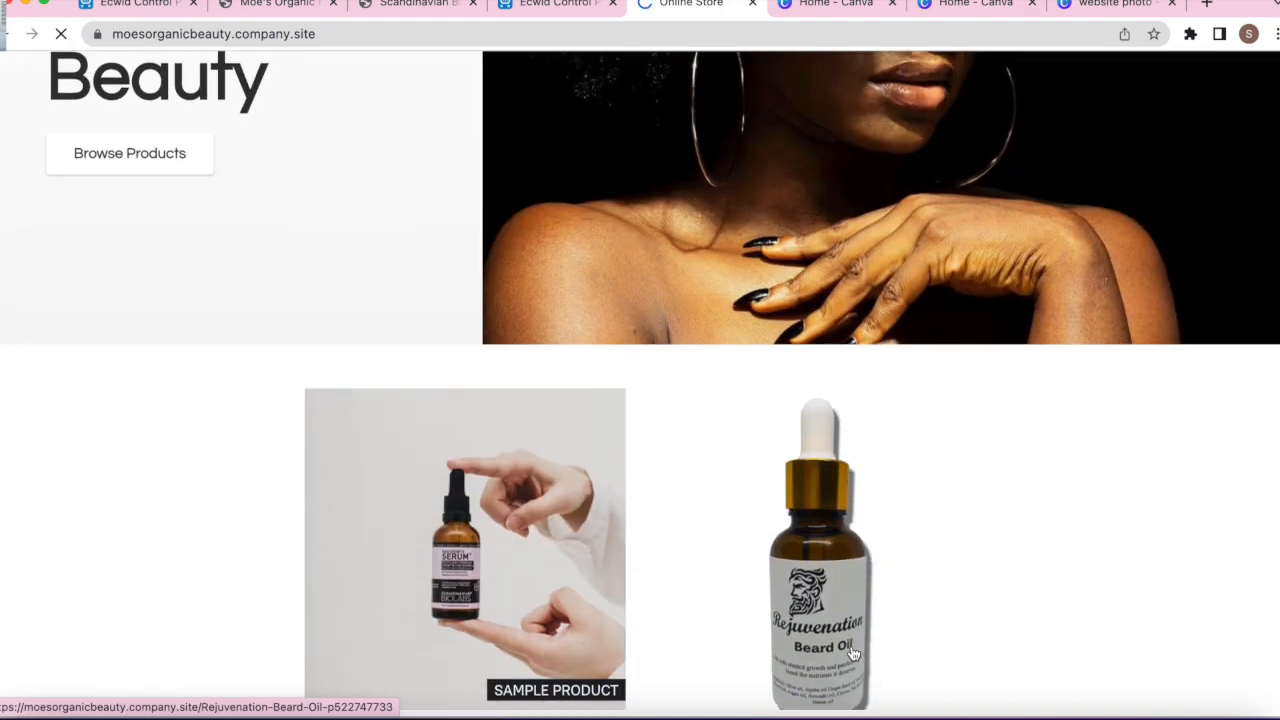
{"action": "scroll", "coordinate": [853, 652], "scroll_direction": "down", "scroll_amount": 5}
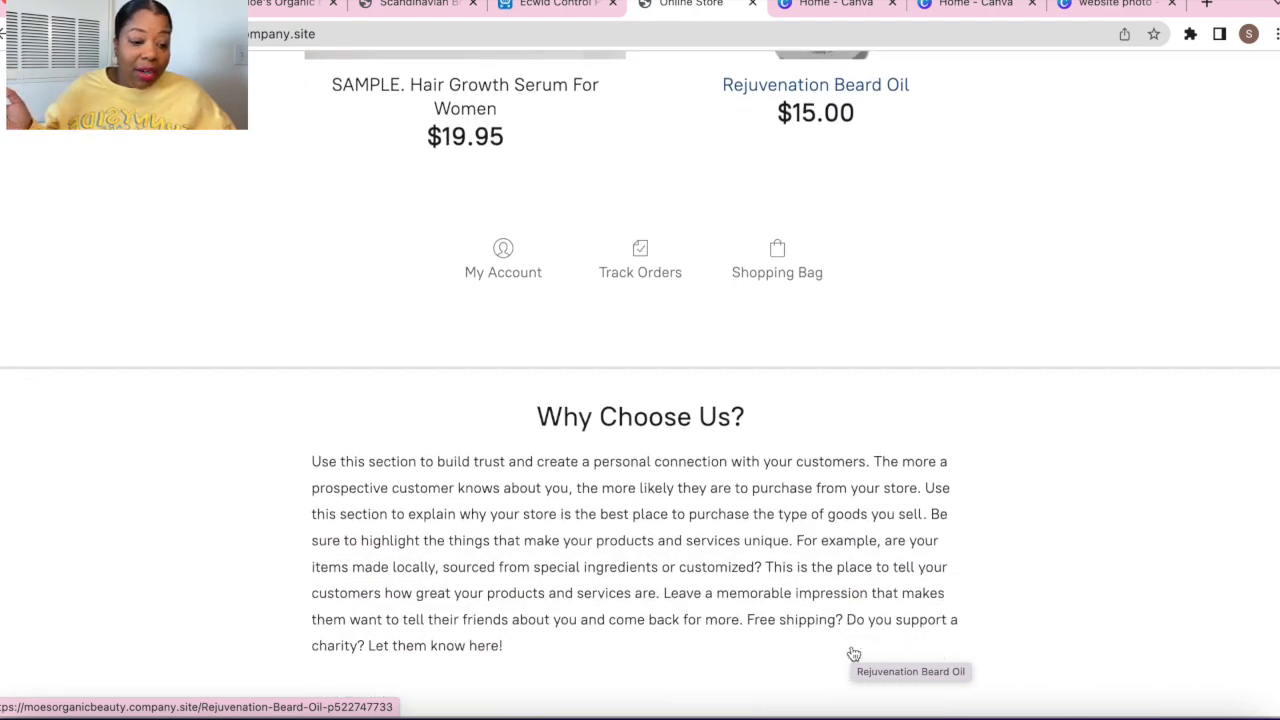
{"action": "scroll", "coordinate": [853, 655], "scroll_direction": "up", "scroll_amount": 5}
{"action": "scroll", "coordinate": [853, 654], "scroll_direction": "up", "scroll_amount": 1}
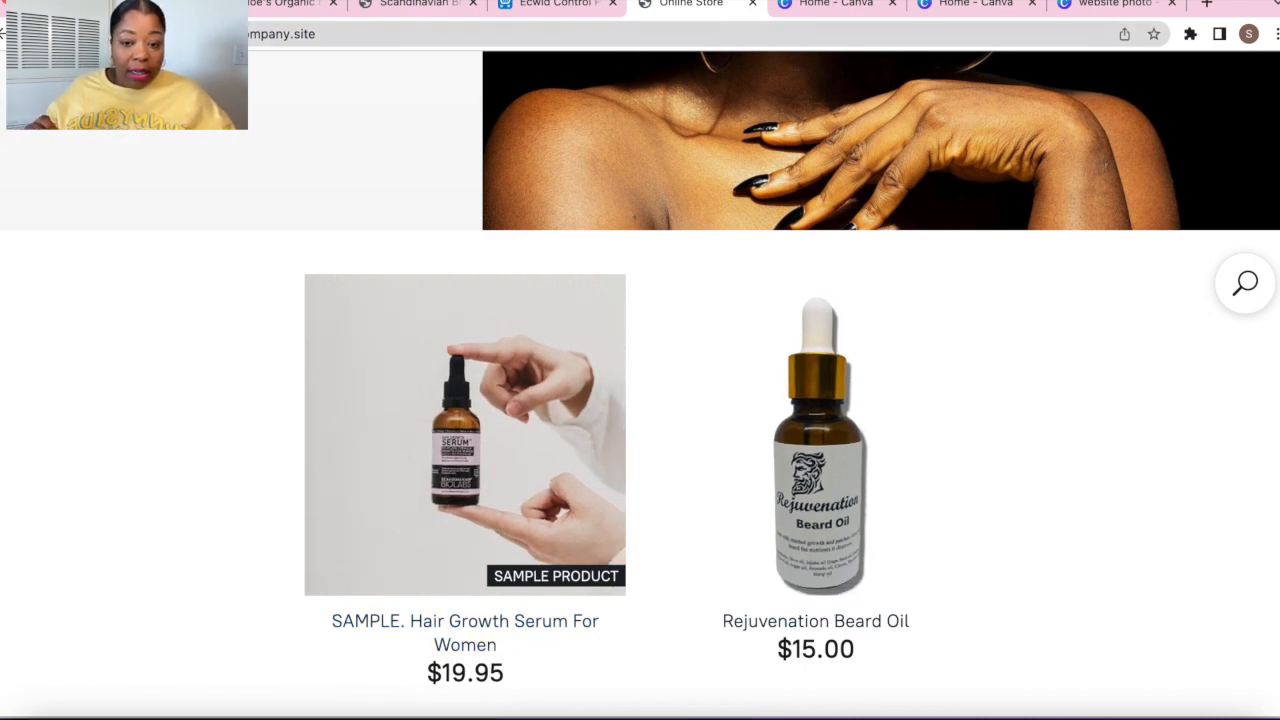
{"action": "left_click", "coordinate": [560, 4]}
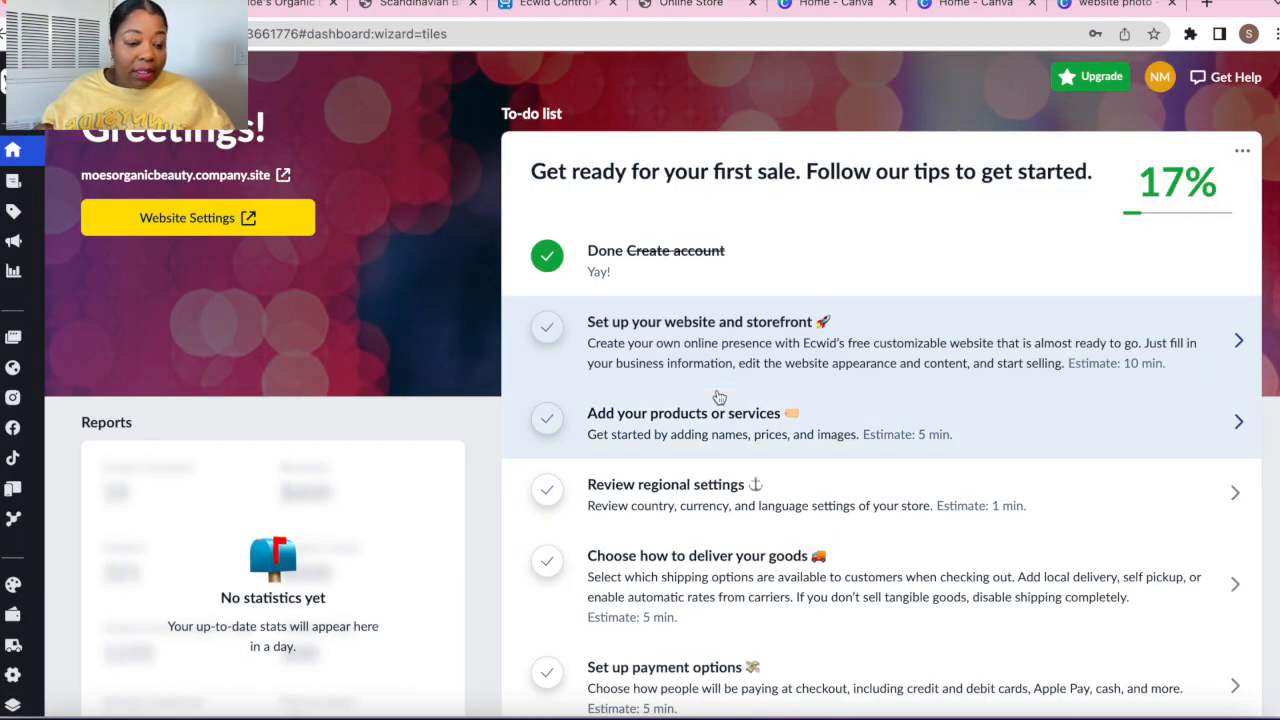
Enter Moe's Organic Beauty in the store profile's Company name field
{"action": "scroll", "coordinate": [719, 397], "scroll_direction": "down", "scroll_amount": 1}
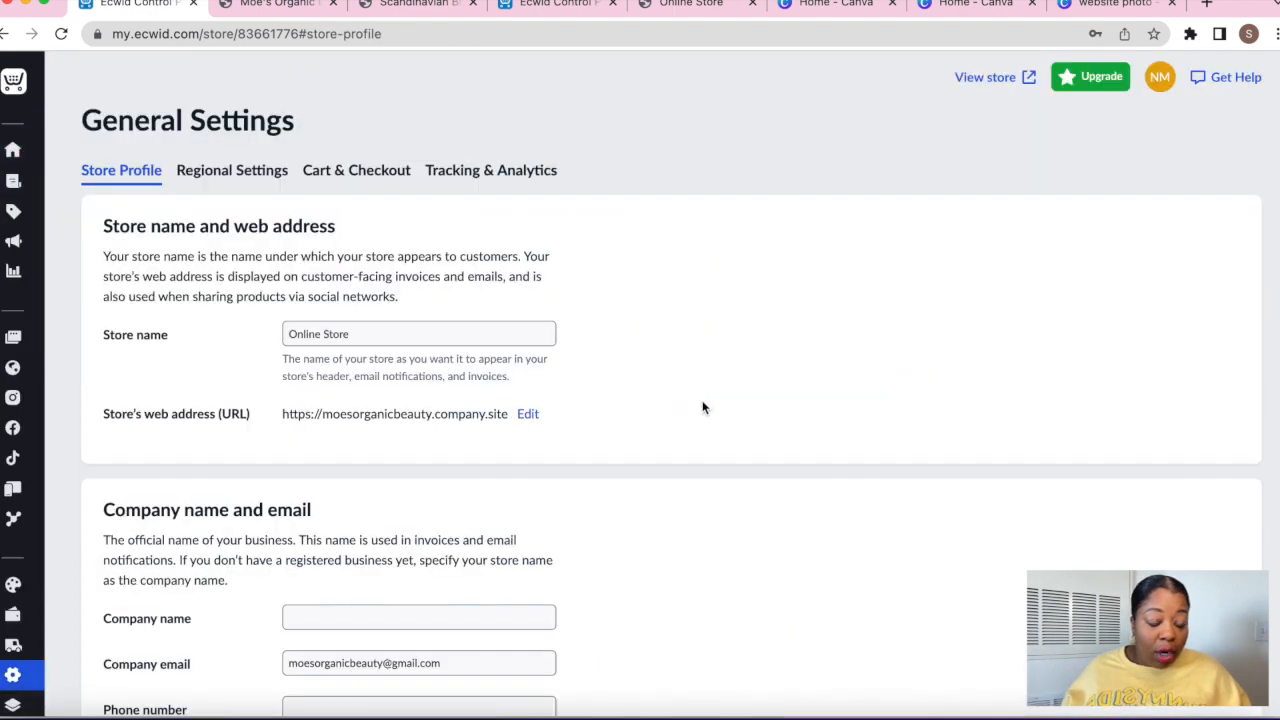
{"action": "scroll", "coordinate": [702, 407], "scroll_direction": "down", "scroll_amount": 2}
{"action": "scroll", "coordinate": [702, 407], "scroll_direction": "up", "scroll_amount": 2}
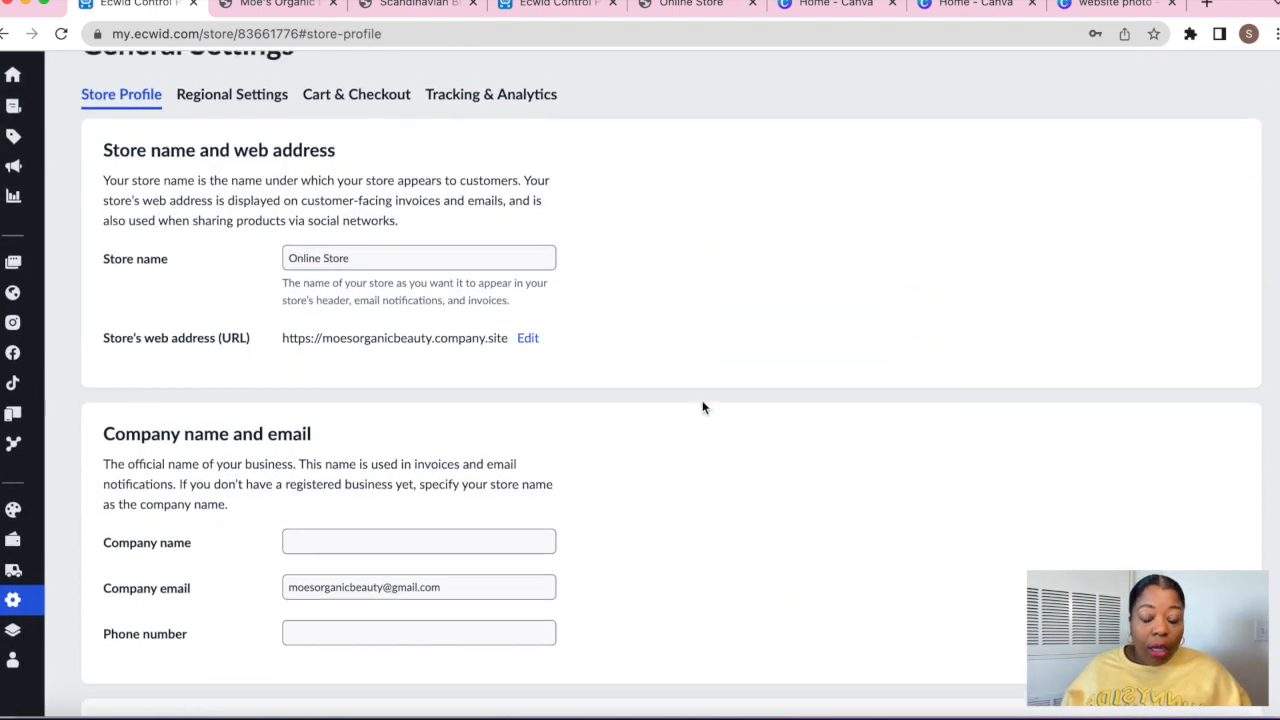
{"action": "scroll", "coordinate": [552, 369], "scroll_direction": "down", "scroll_amount": 4}
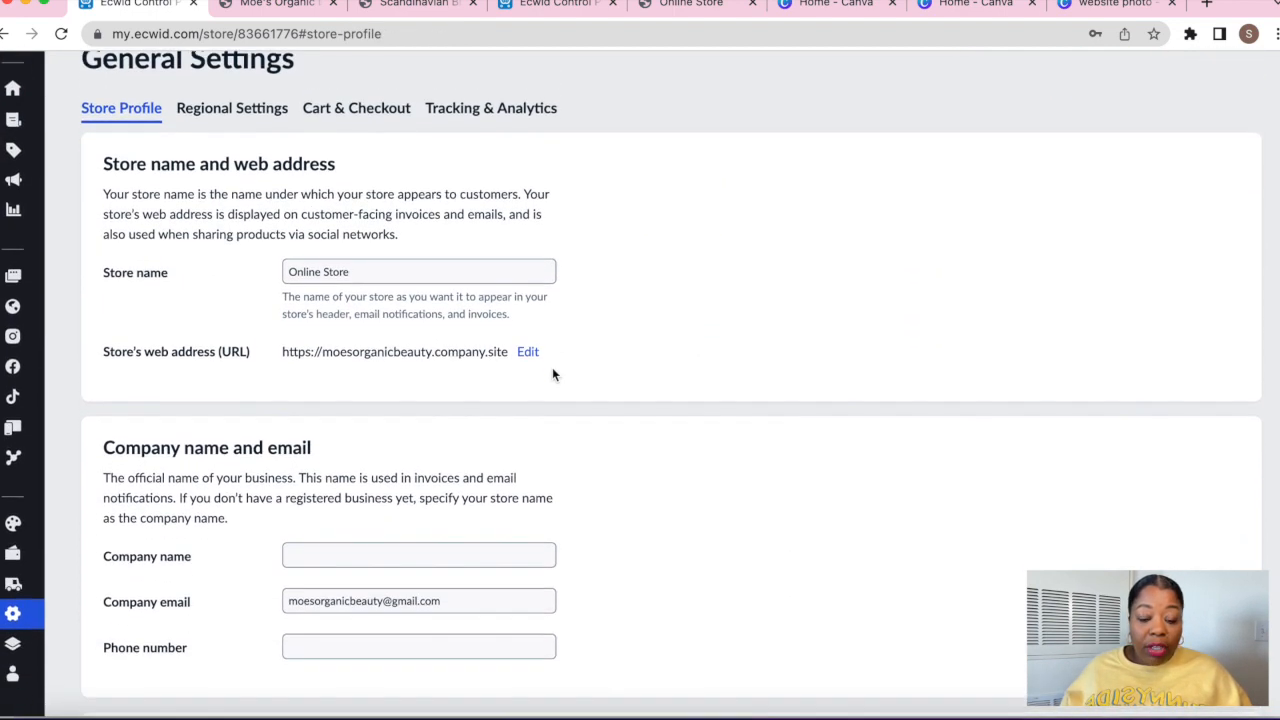
{"action": "left_click", "coordinate": [311, 427]}
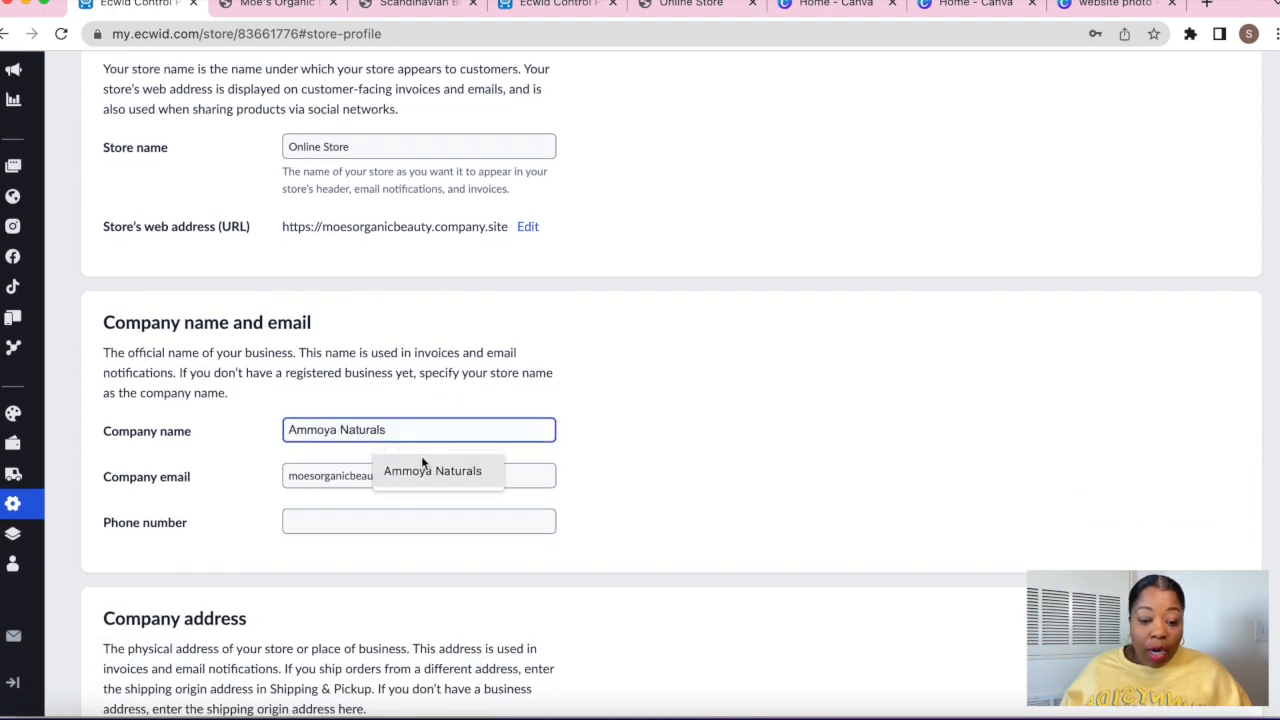
{"action": "type", "text": "Moe's Organic Beauty"}
Review the social media fields, including the Instagram account link
{"action": "scroll", "coordinate": [353, 319], "scroll_direction": "down", "scroll_amount": 5}
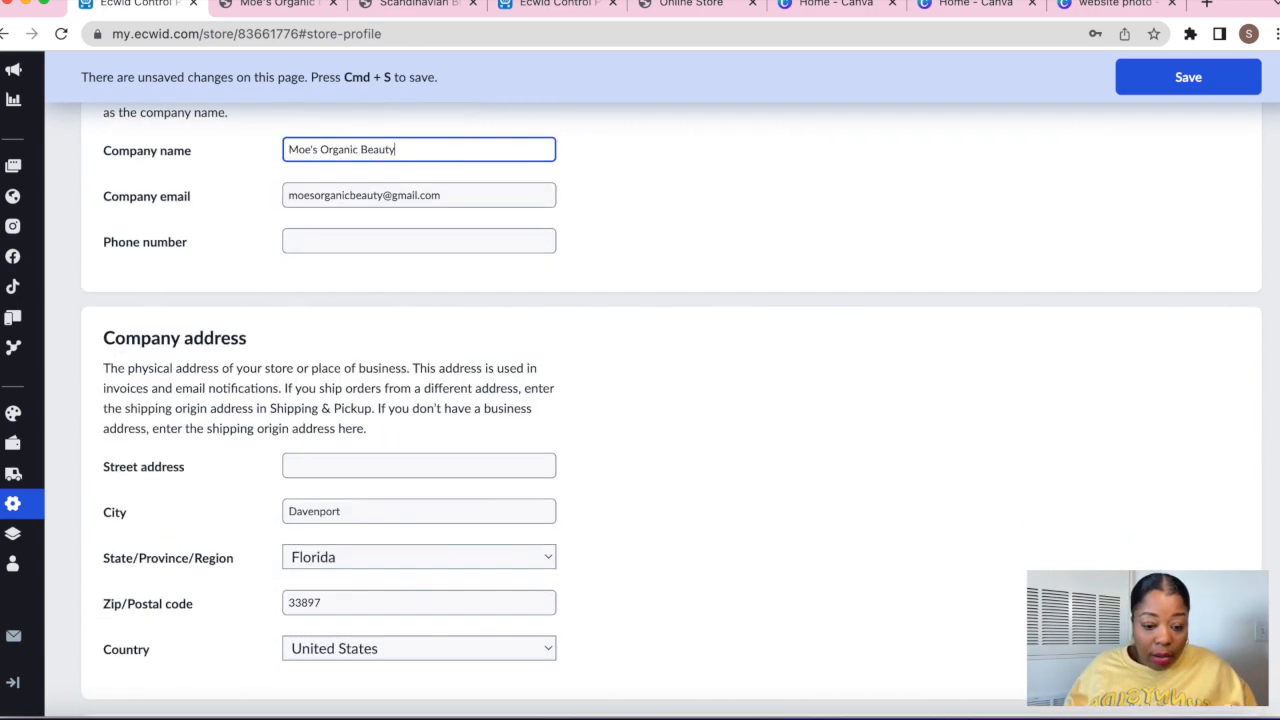
{"action": "scroll", "coordinate": [381, 319], "scroll_direction": "down", "scroll_amount": 3}
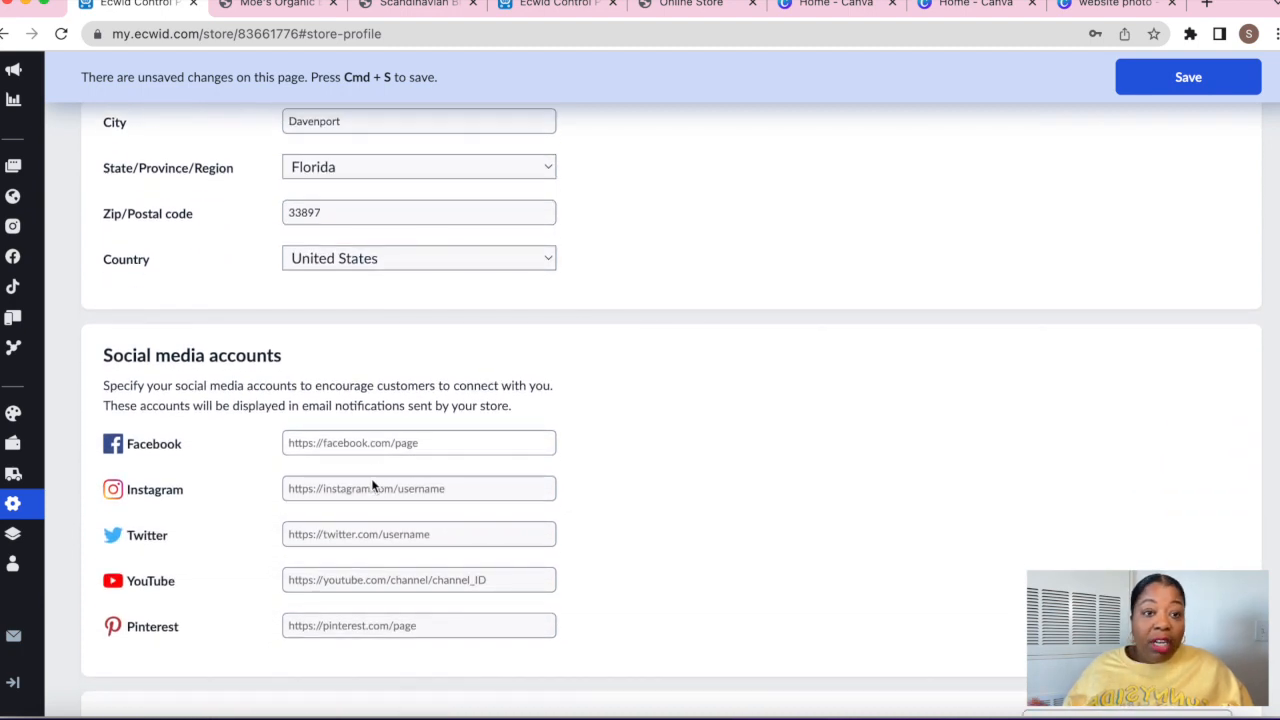
{"action": "left_click", "coordinate": [443, 482]}
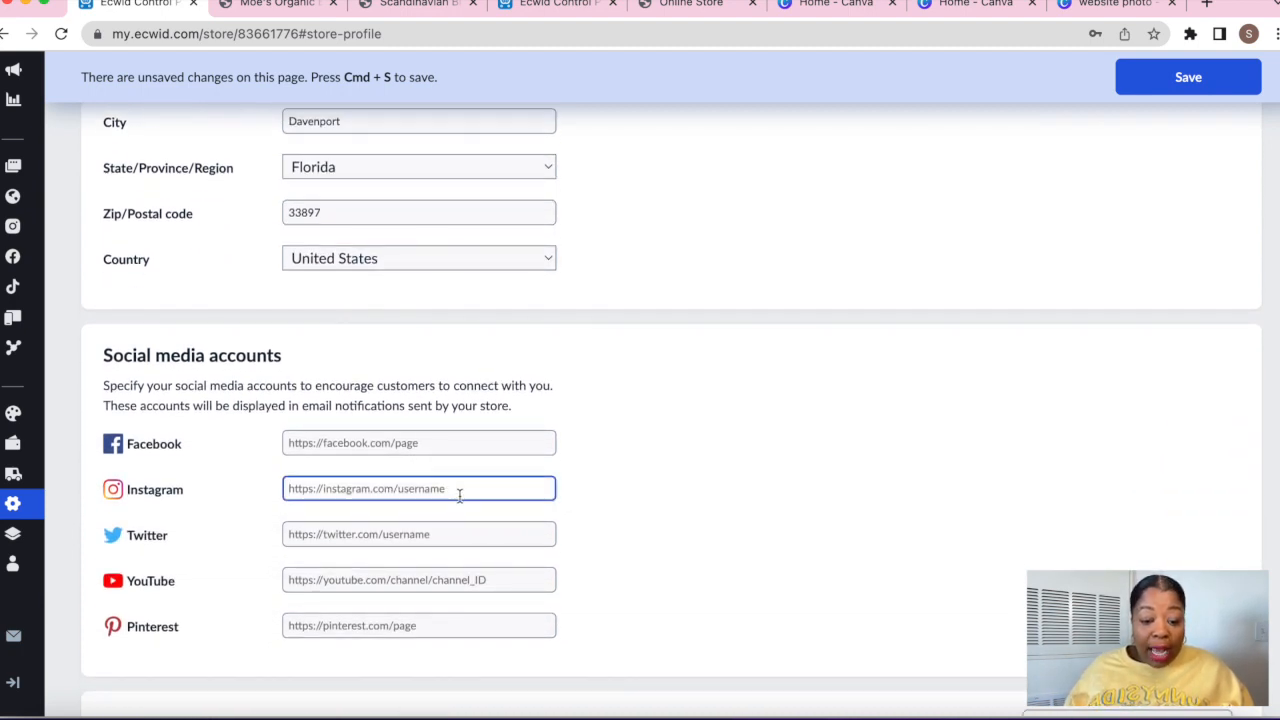
{"action": "scroll", "coordinate": [459, 495], "scroll_direction": "down", "scroll_amount": 1}
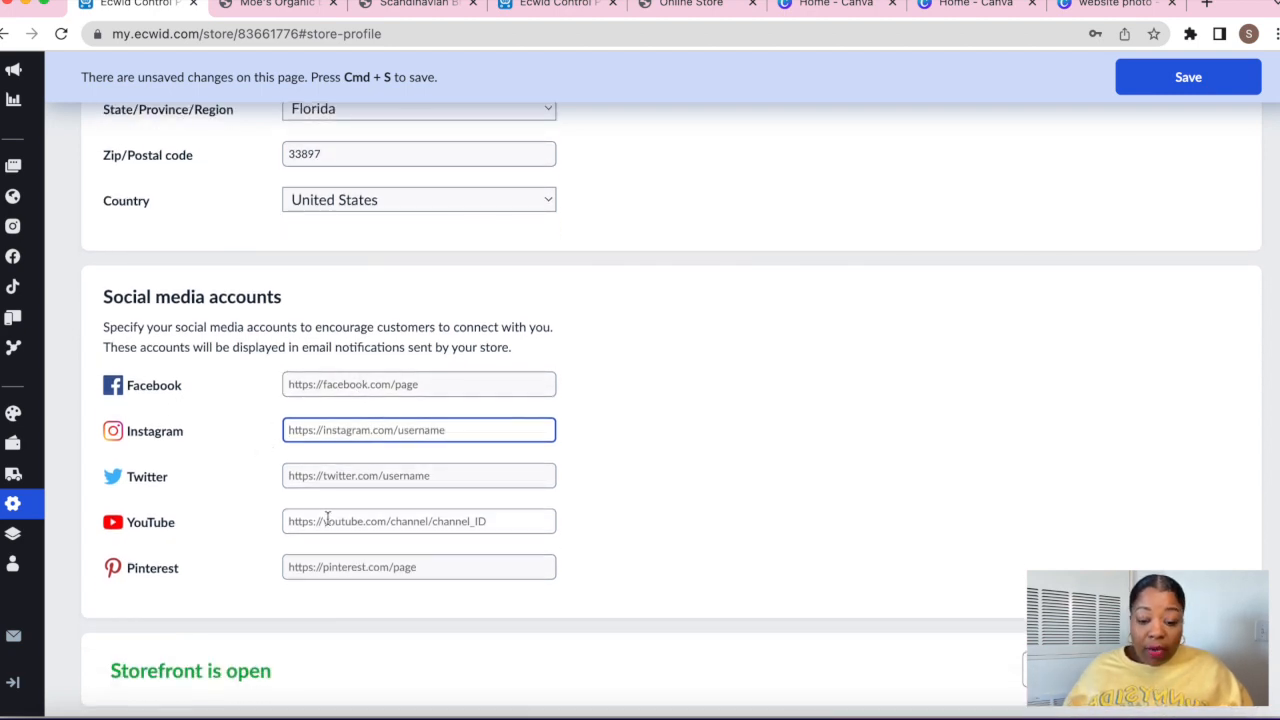
{"action": "scroll", "coordinate": [255, 560], "scroll_direction": "down", "scroll_amount": 3}
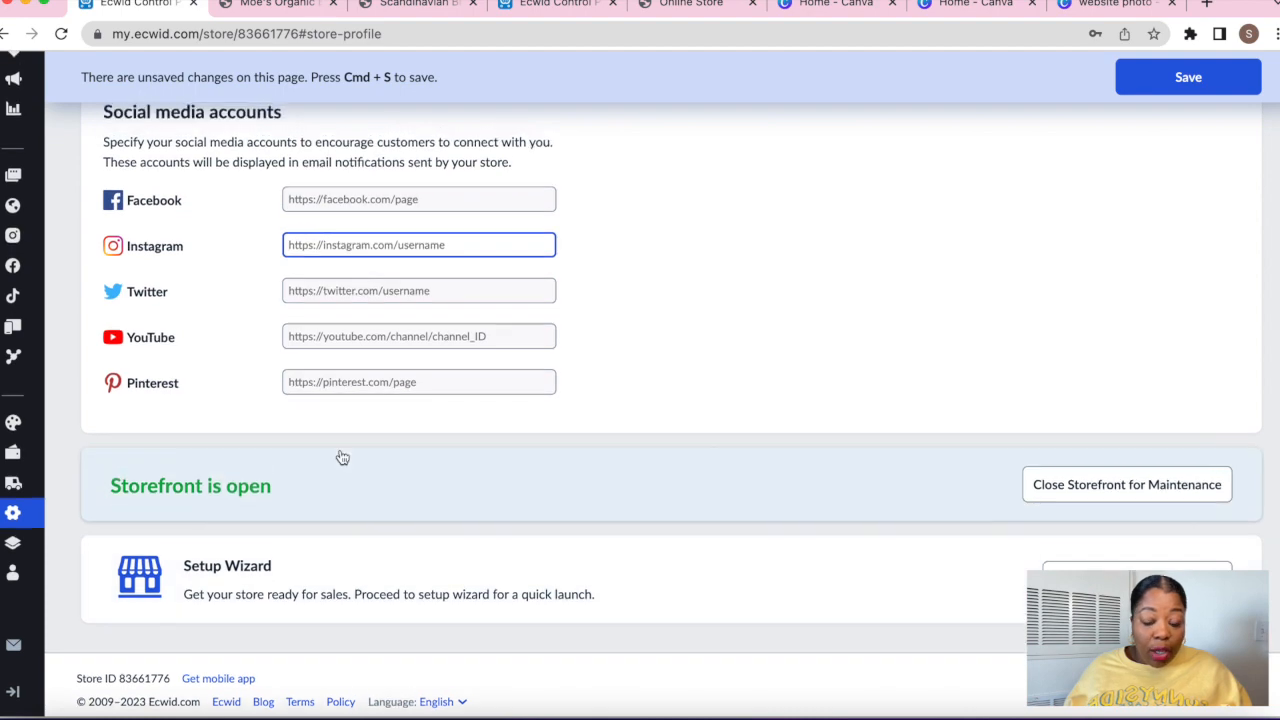
{"action": "scroll", "coordinate": [342, 455], "scroll_direction": "up", "scroll_amount": 10}
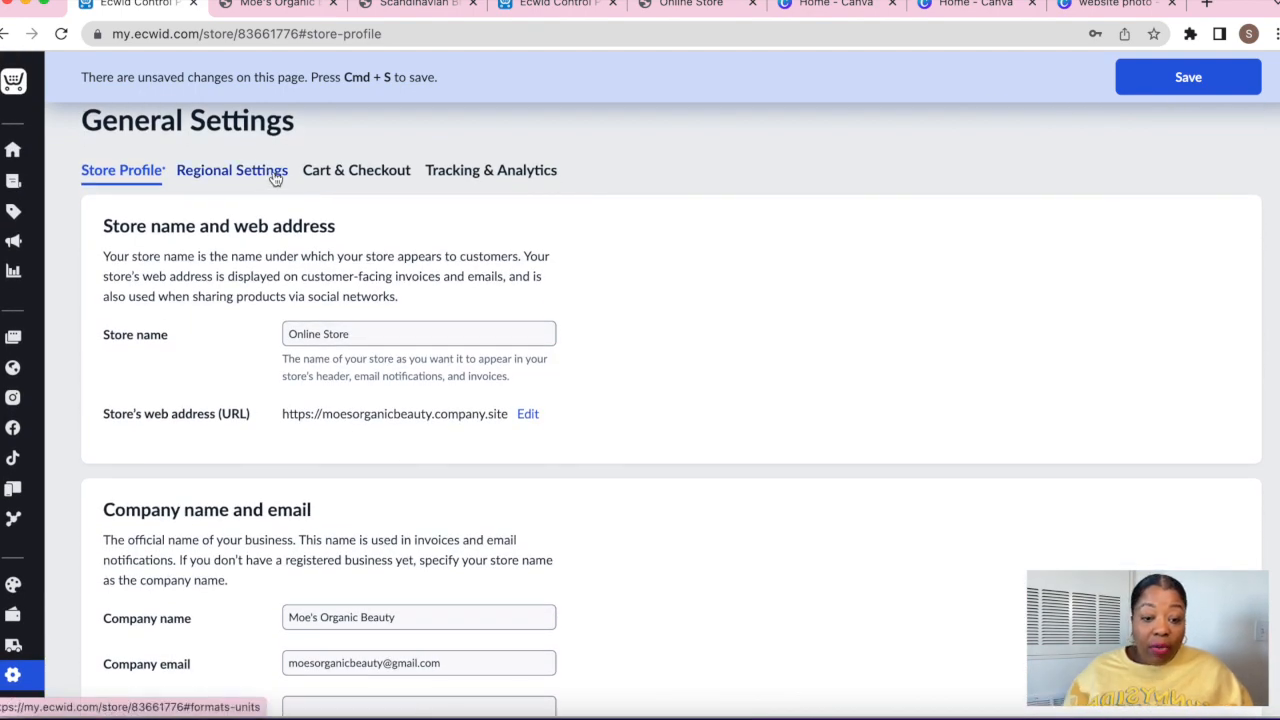
Choose oz as the store's weight unit in Regional Settings
{"action": "left_click", "coordinate": [268, 177]}
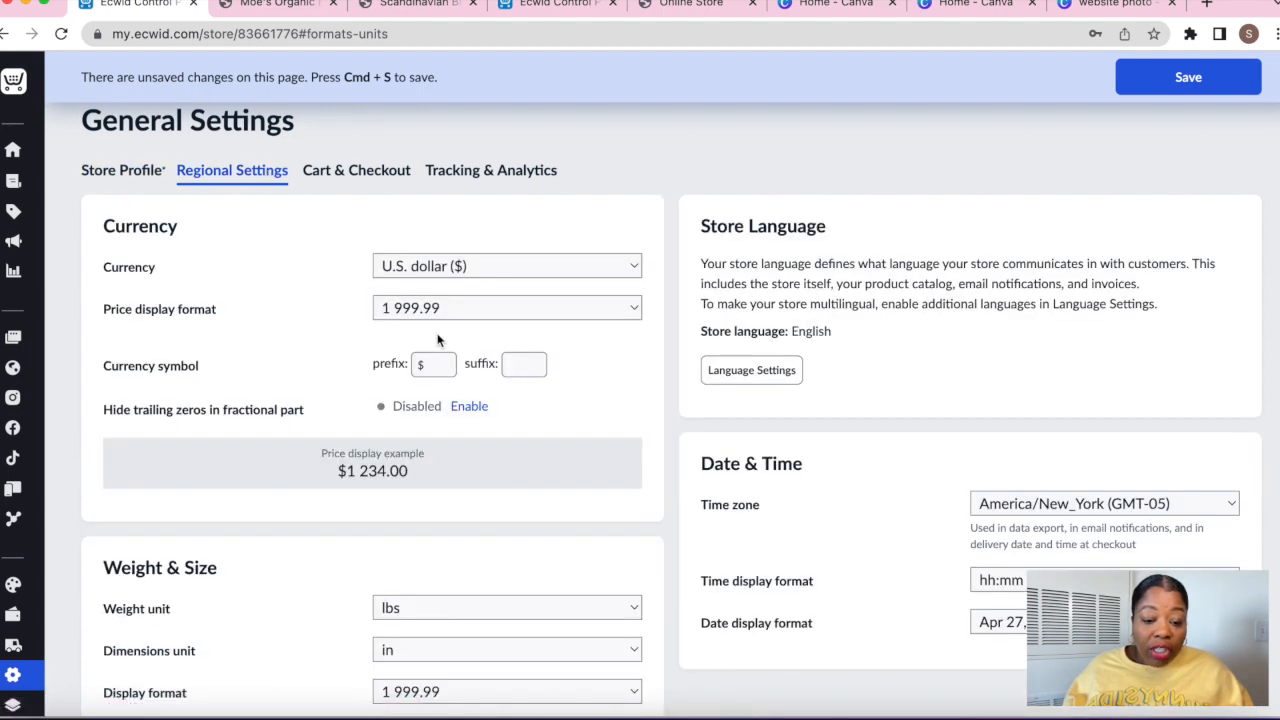
{"action": "scroll", "coordinate": [437, 335], "scroll_direction": "down", "scroll_amount": 1}
{"action": "scroll", "coordinate": [544, 410], "scroll_direction": "down", "scroll_amount": 5}
{"action": "left_click", "coordinate": [449, 247]}
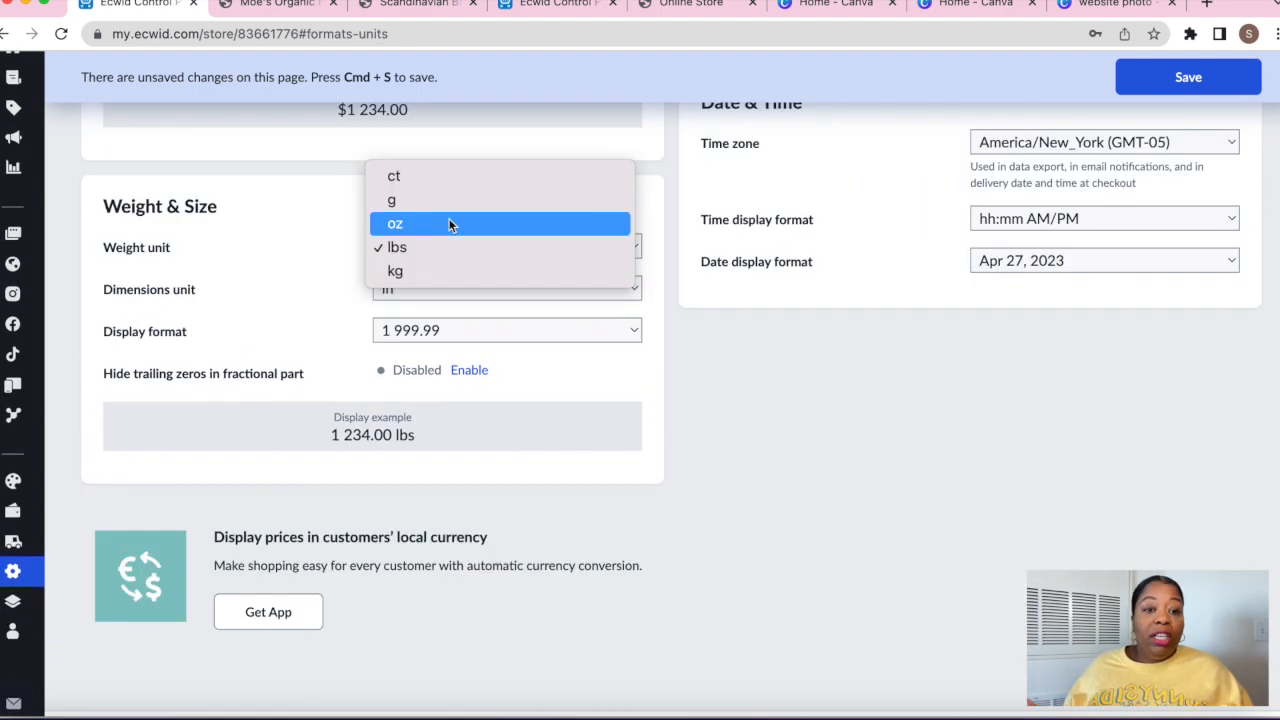
{"action": "left_click", "coordinate": [766, 375]}
{"action": "scroll", "coordinate": [766, 375], "scroll_direction": "up", "scroll_amount": 3}
{"action": "scroll", "coordinate": [766, 375], "scroll_direction": "down", "scroll_amount": 2}
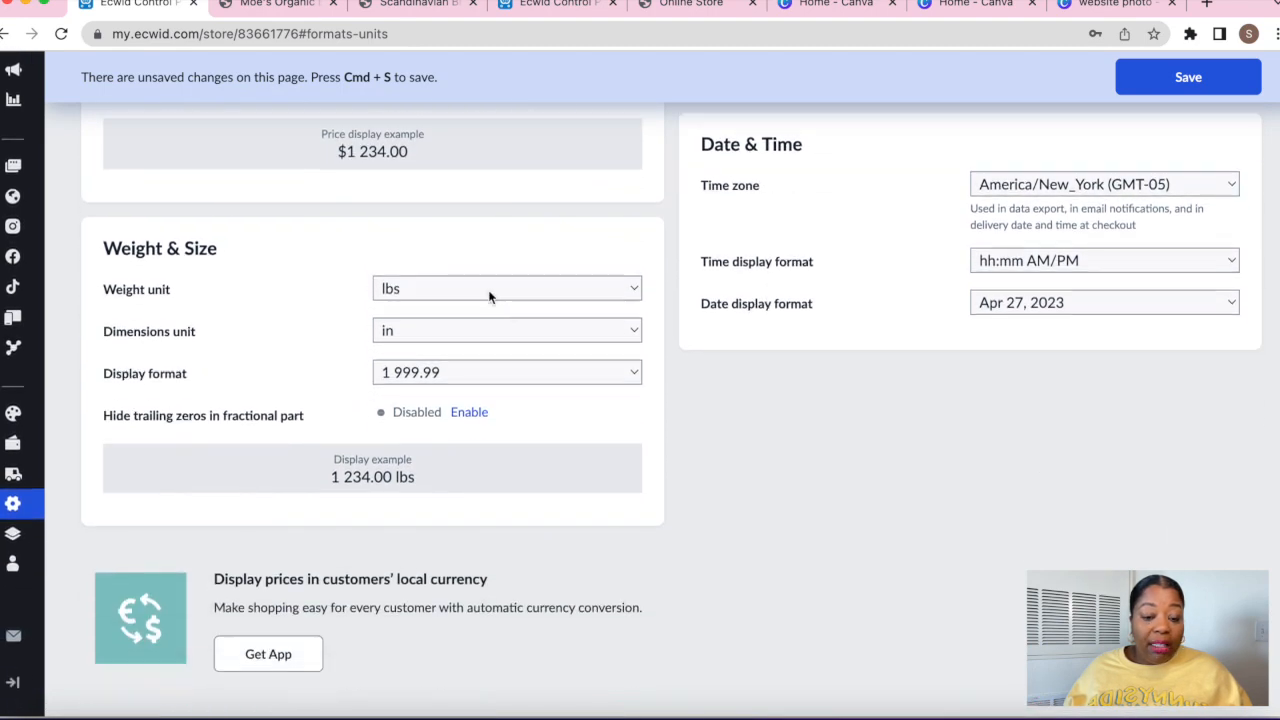
{"action": "left_click", "coordinate": [480, 289]}
{"action": "left_click", "coordinate": [445, 286]}
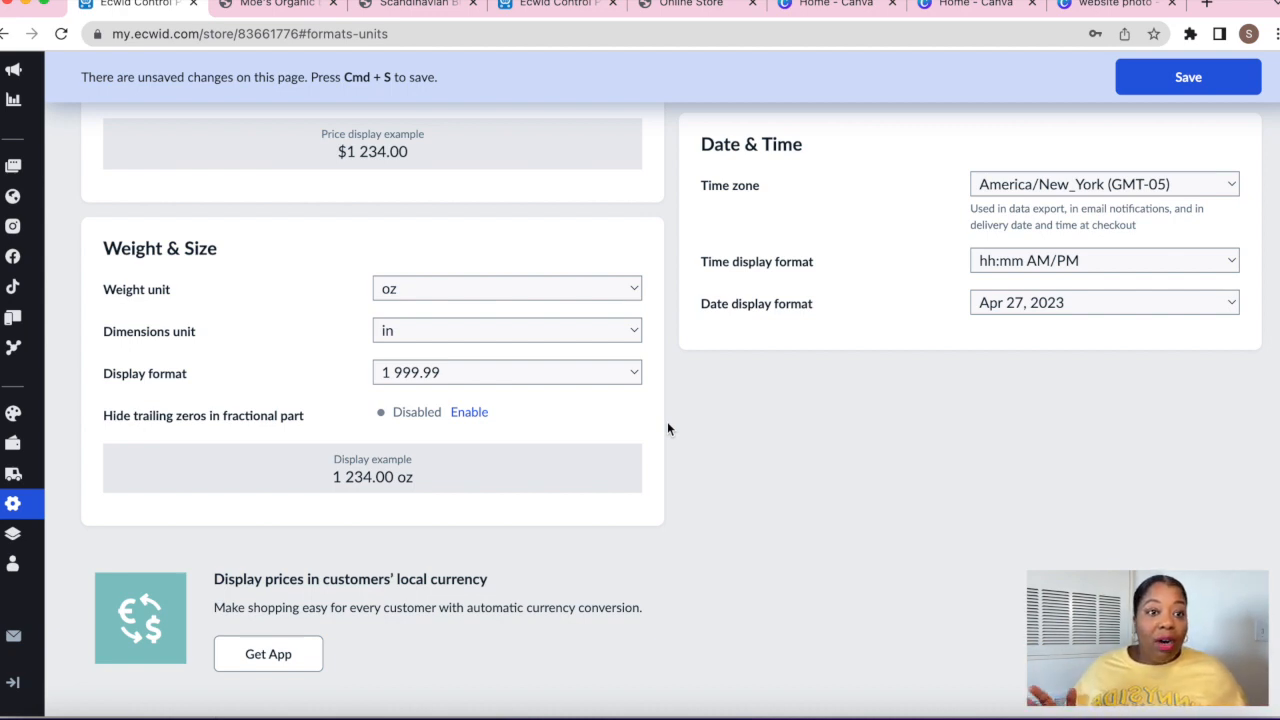
Save the regional settings and return to the store dashboard
{"action": "scroll", "coordinate": [668, 429], "scroll_direction": "down", "scroll_amount": 1}
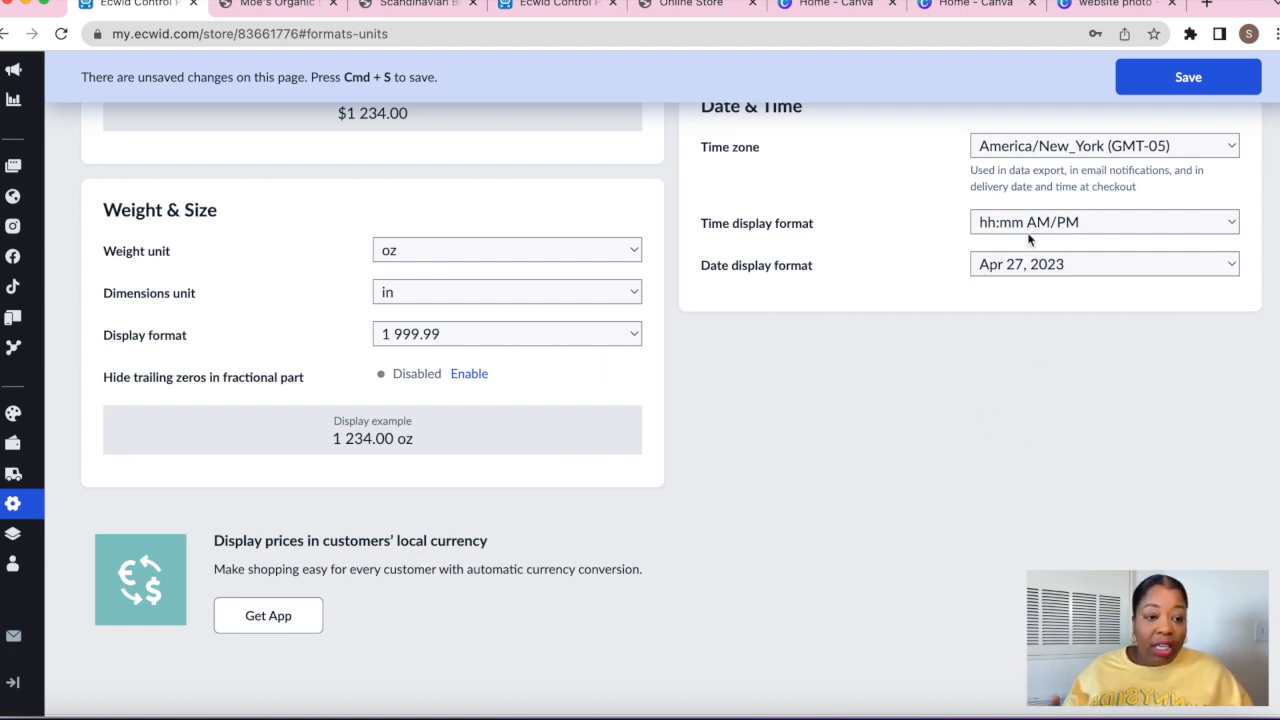
{"action": "scroll", "coordinate": [1028, 238], "scroll_direction": "up", "scroll_amount": 9}
{"action": "scroll", "coordinate": [1027, 232], "scroll_direction": "down", "scroll_amount": 1}
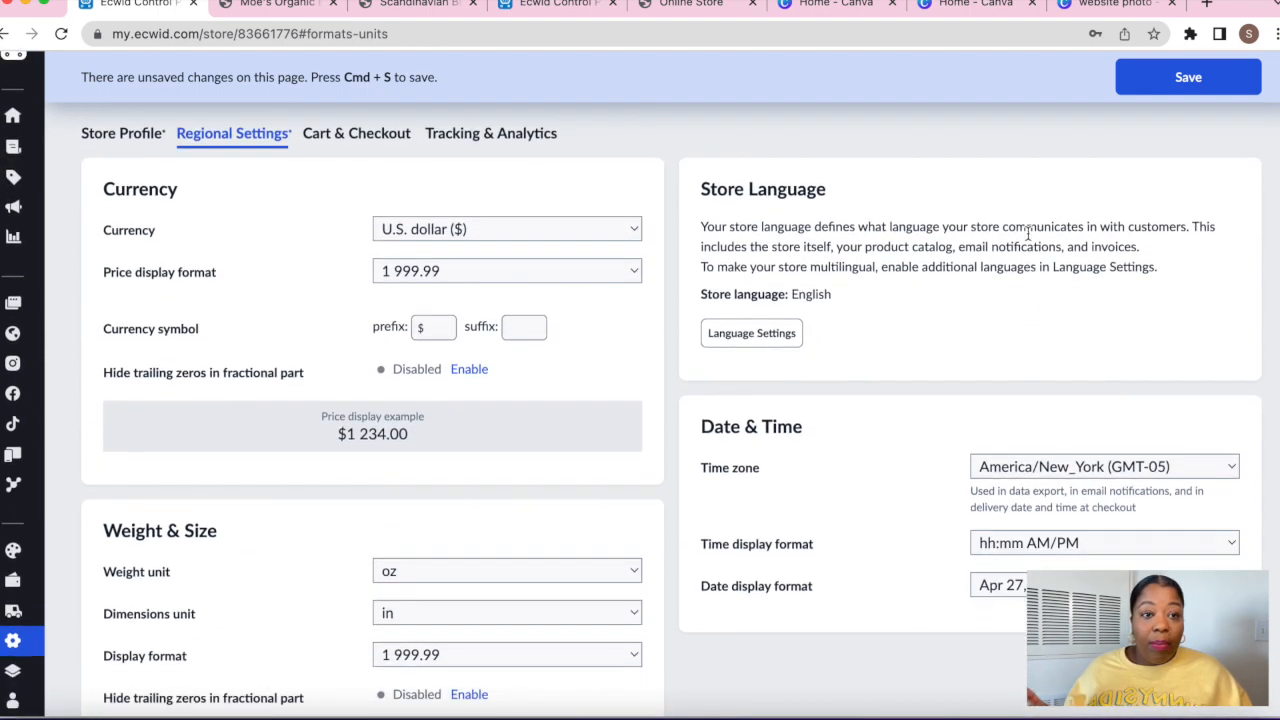
{"action": "left_click", "coordinate": [1186, 84]}
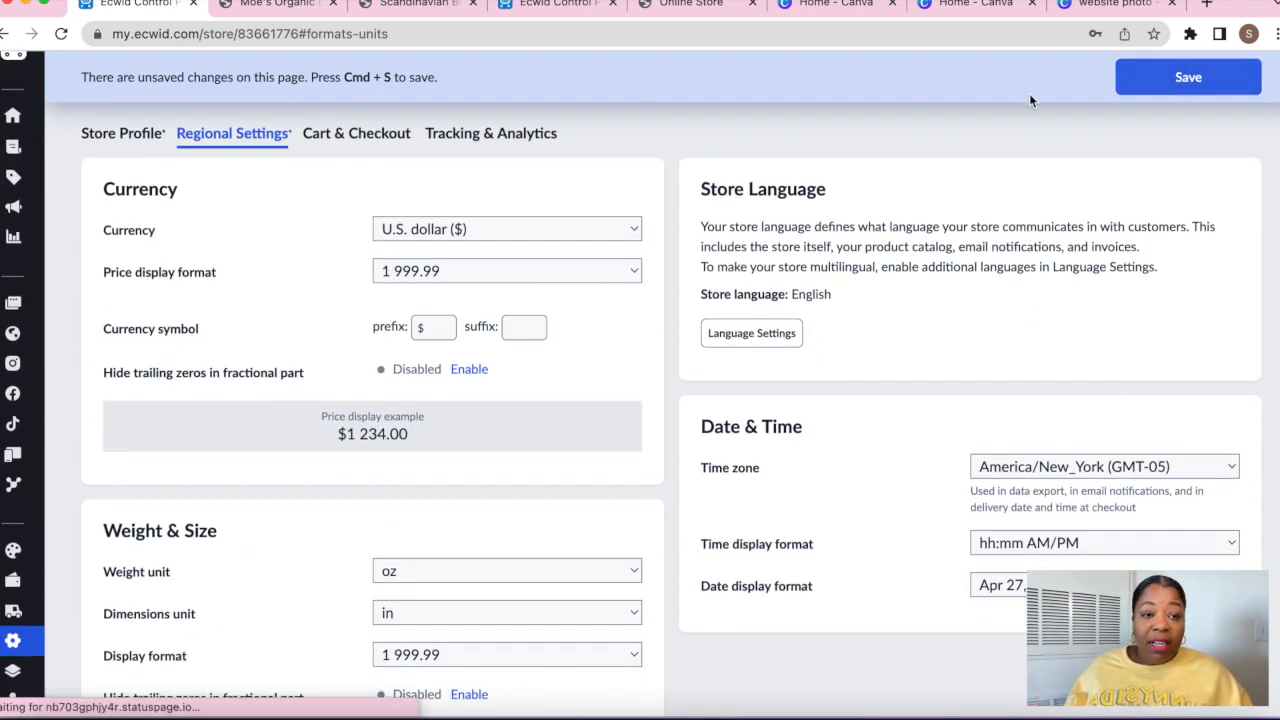
{"action": "left_click", "coordinate": [13, 115]}
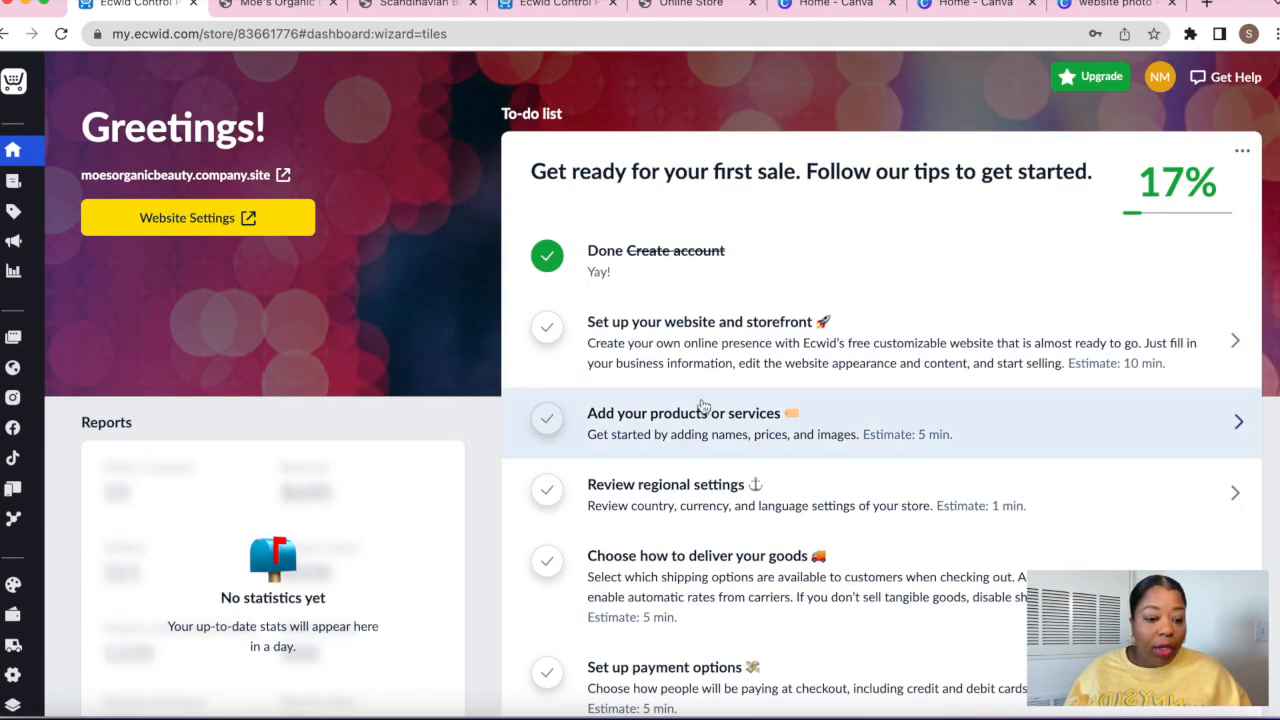
Edit Rejuvenation Beard Oil, tick Requires shipping or pickup, and select its Weight field
{"action": "left_click", "coordinate": [697, 438]}
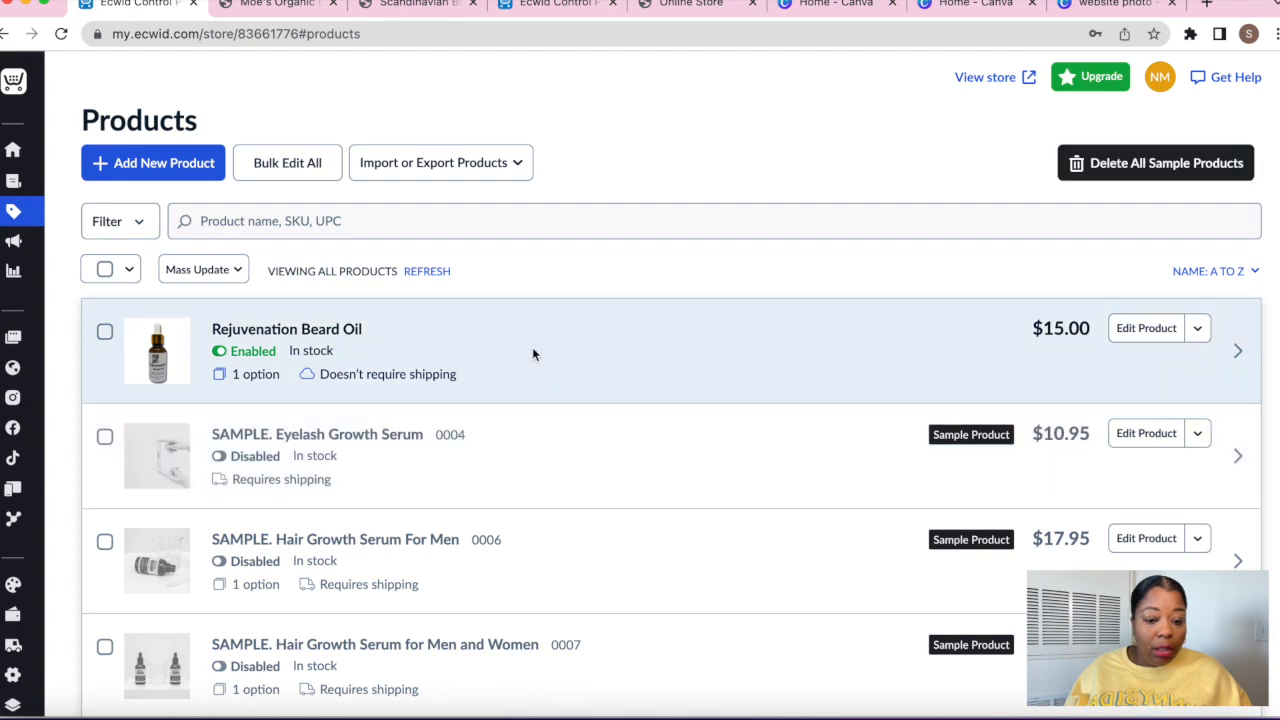
{"action": "left_click", "coordinate": [1168, 338]}
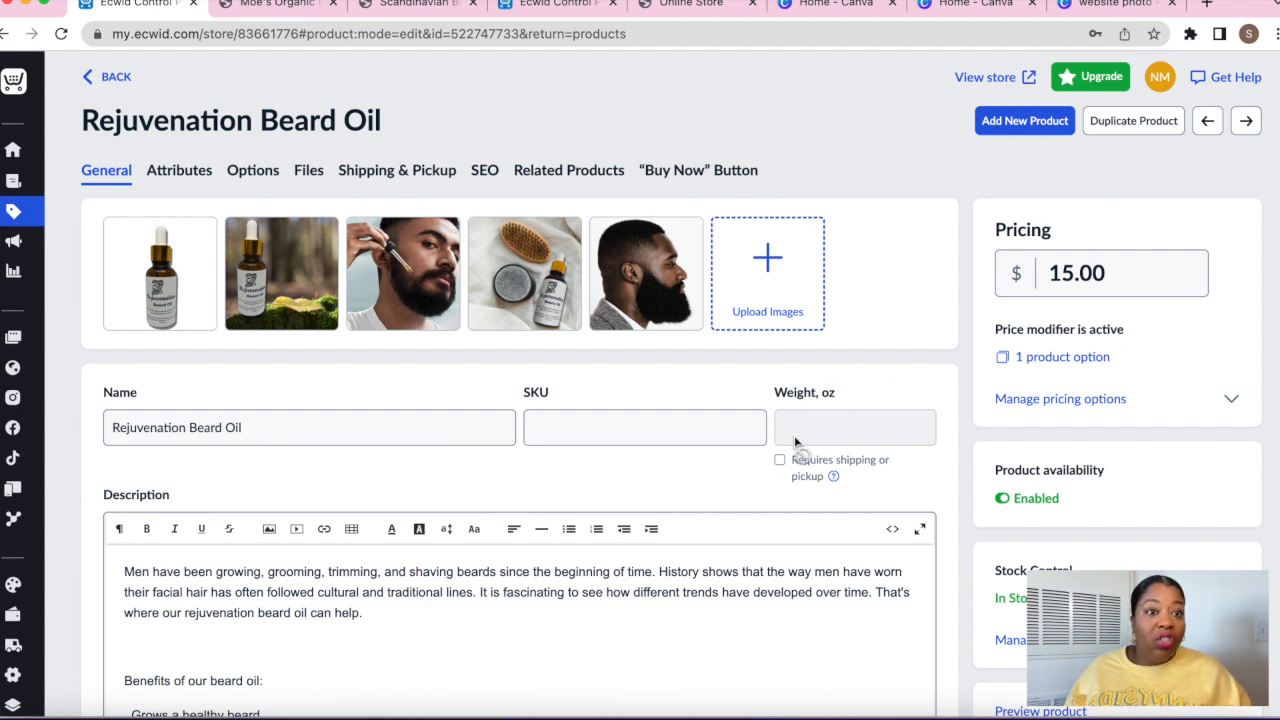
{"action": "left_click", "coordinate": [780, 460]}
{"action": "left_click", "coordinate": [833, 426]}
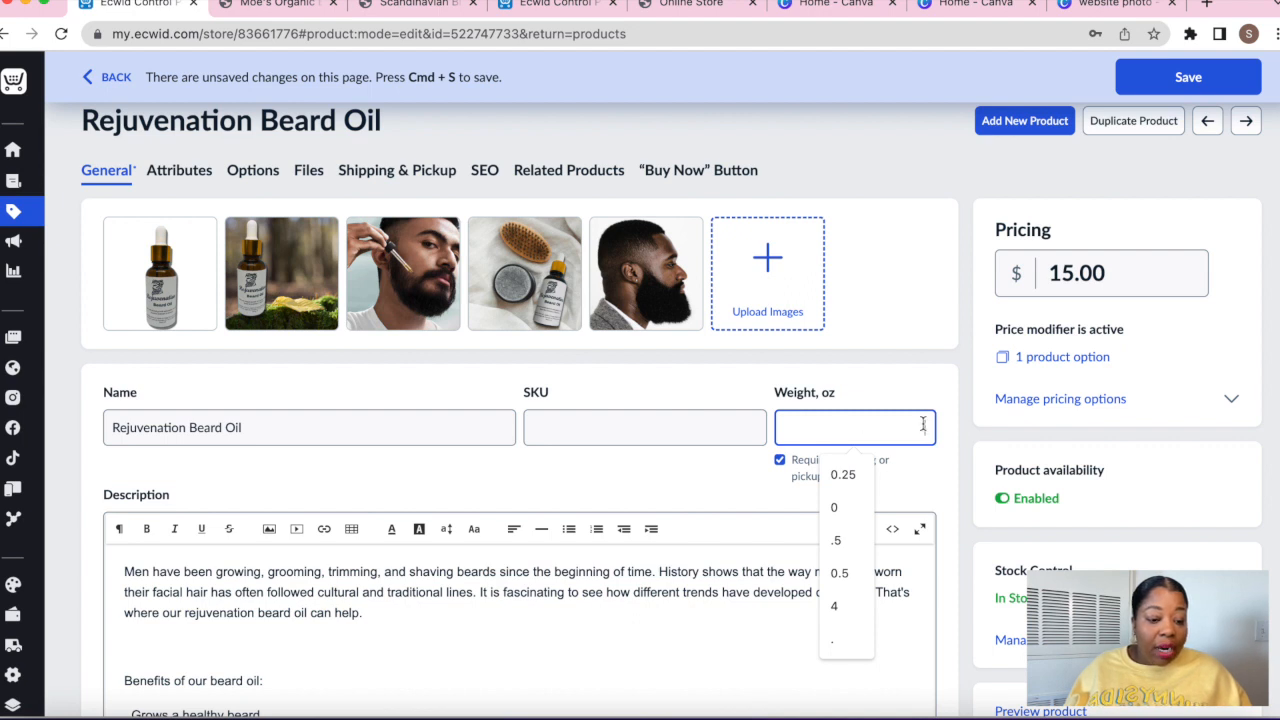
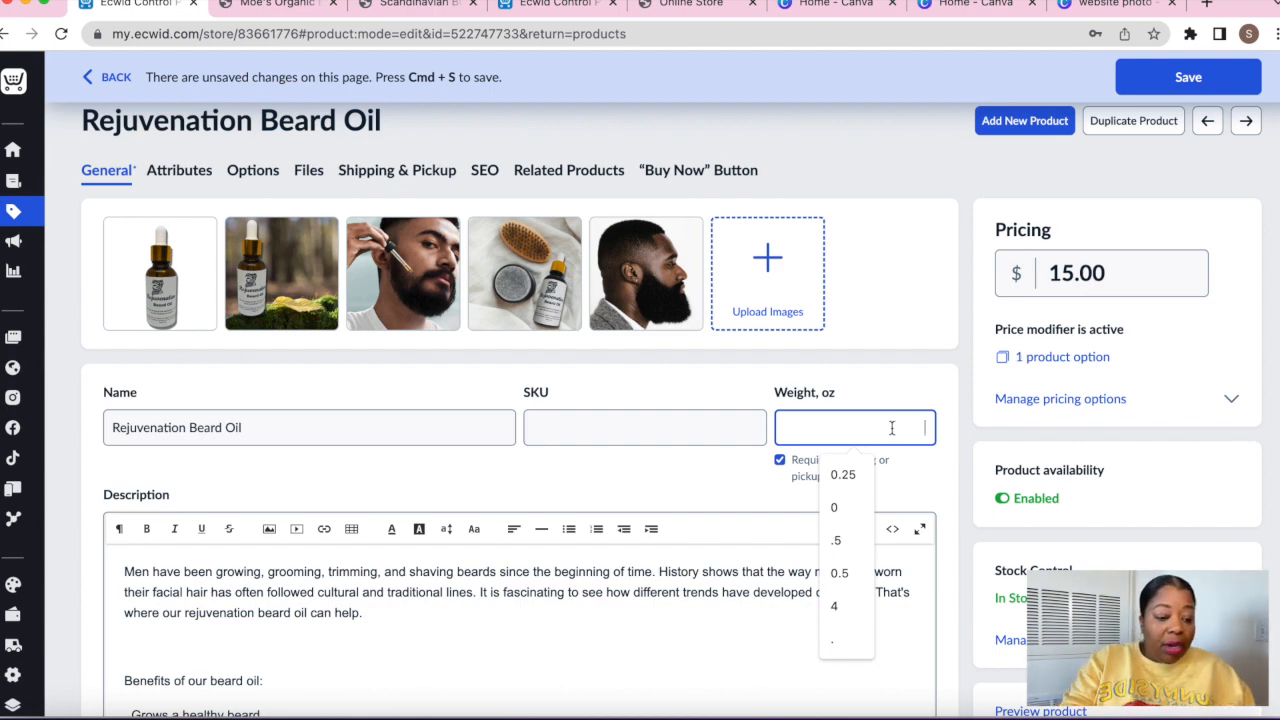
Give Rejuvenation Beard Oil a weight of 4 oz and save the product
{"action": "type", "text": "4"}
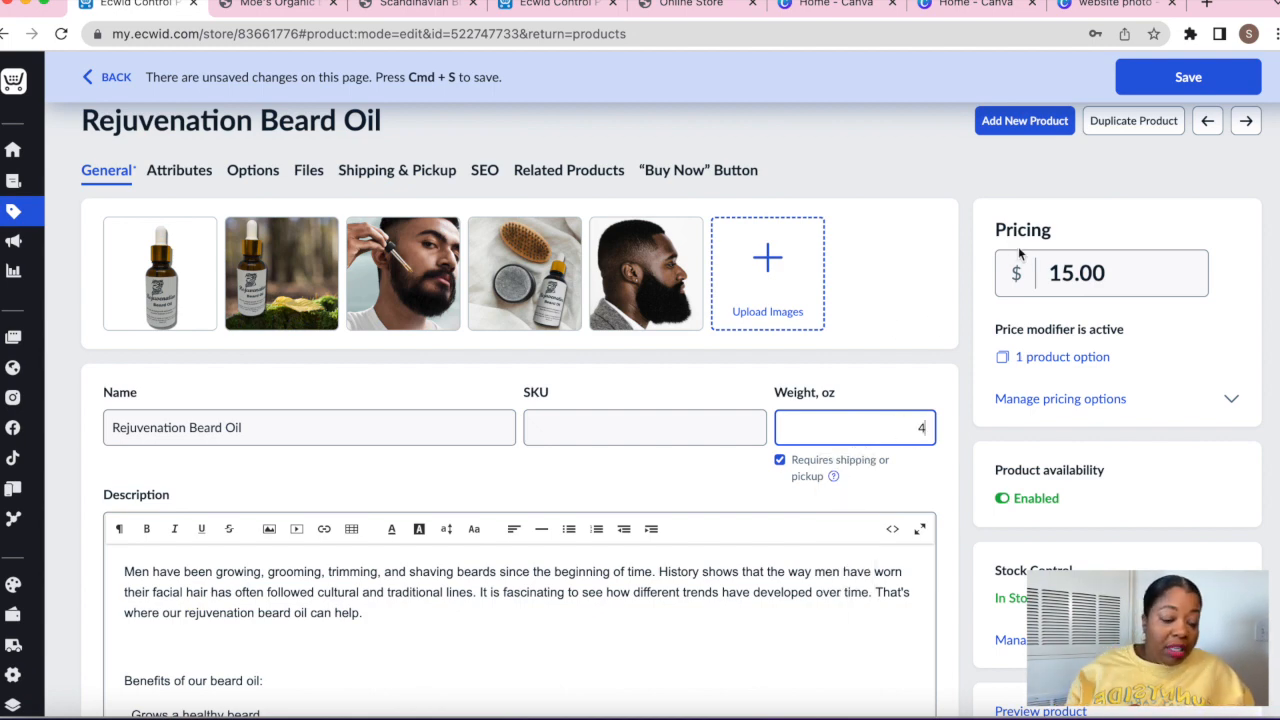
{"action": "scroll", "coordinate": [1085, 230], "scroll_direction": "down", "scroll_amount": 4}
{"action": "left_click", "coordinate": [1158, 80]}
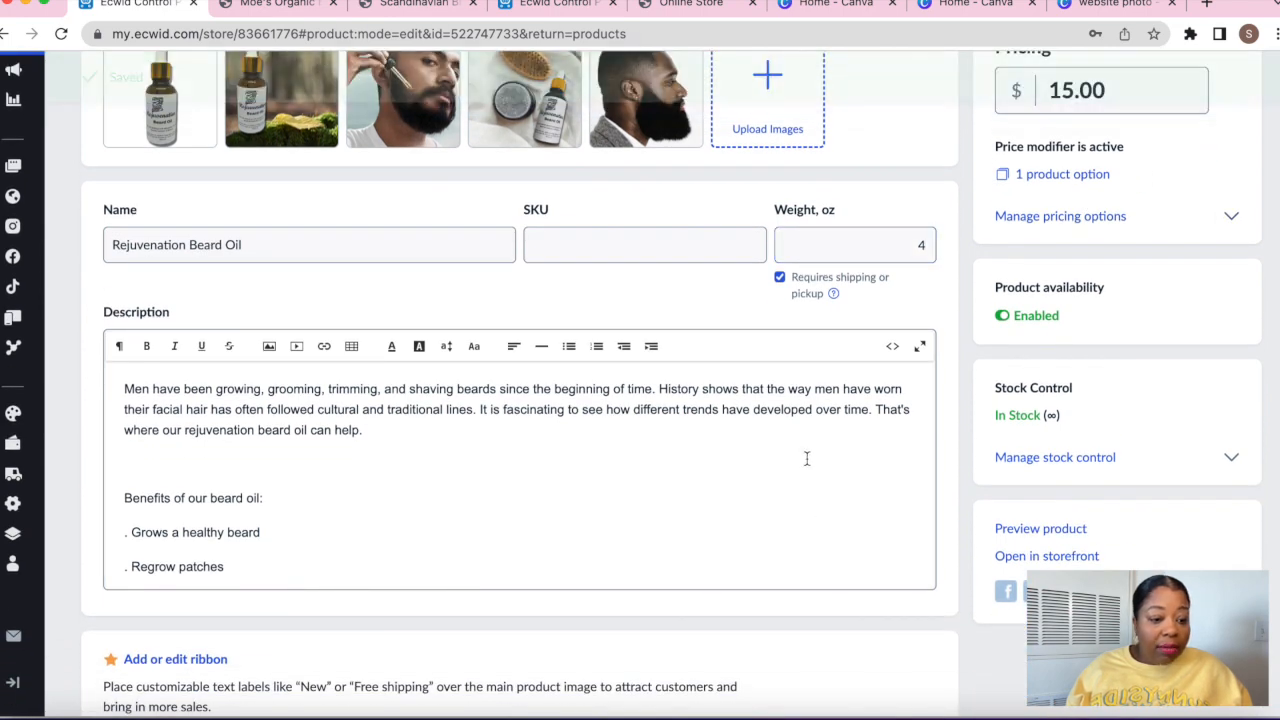
{"action": "scroll", "coordinate": [807, 458], "scroll_direction": "up", "scroll_amount": 3}
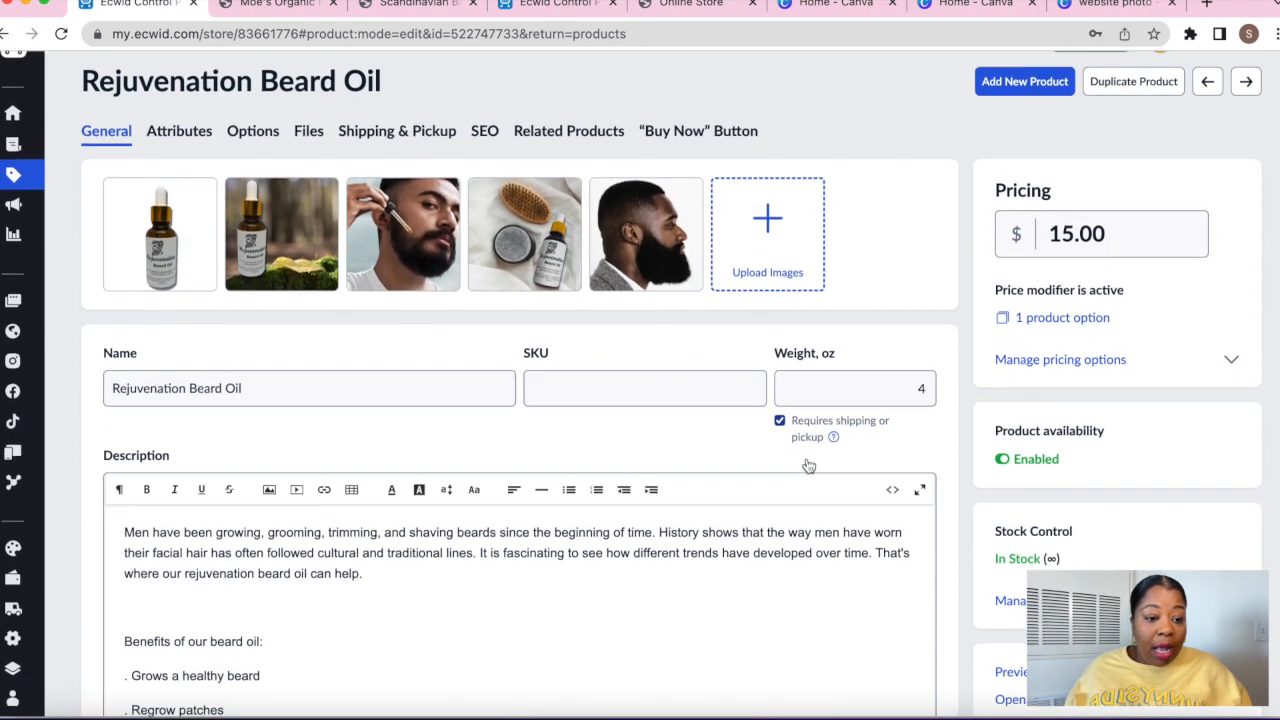
{"action": "scroll", "coordinate": [808, 465], "scroll_direction": "down", "scroll_amount": 1}
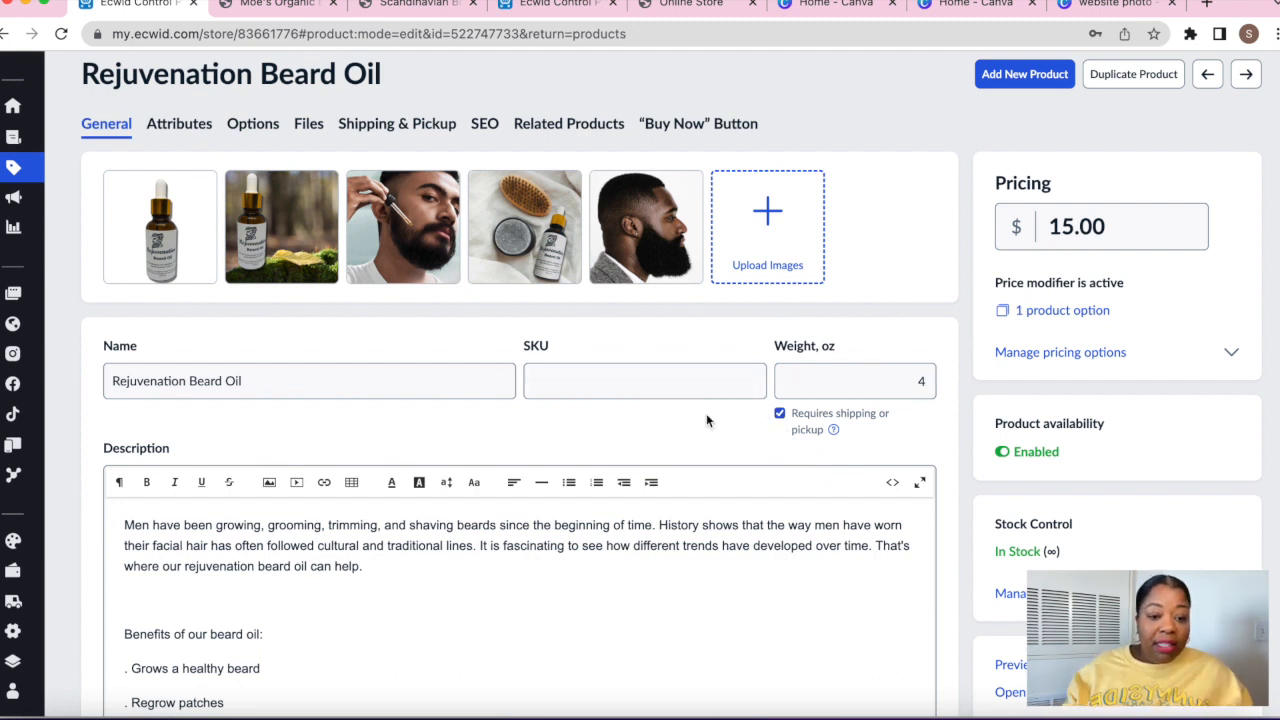
Switch to the product's Files tab to see its digital file options
{"action": "mouse_move", "coordinate": [167, 280]}
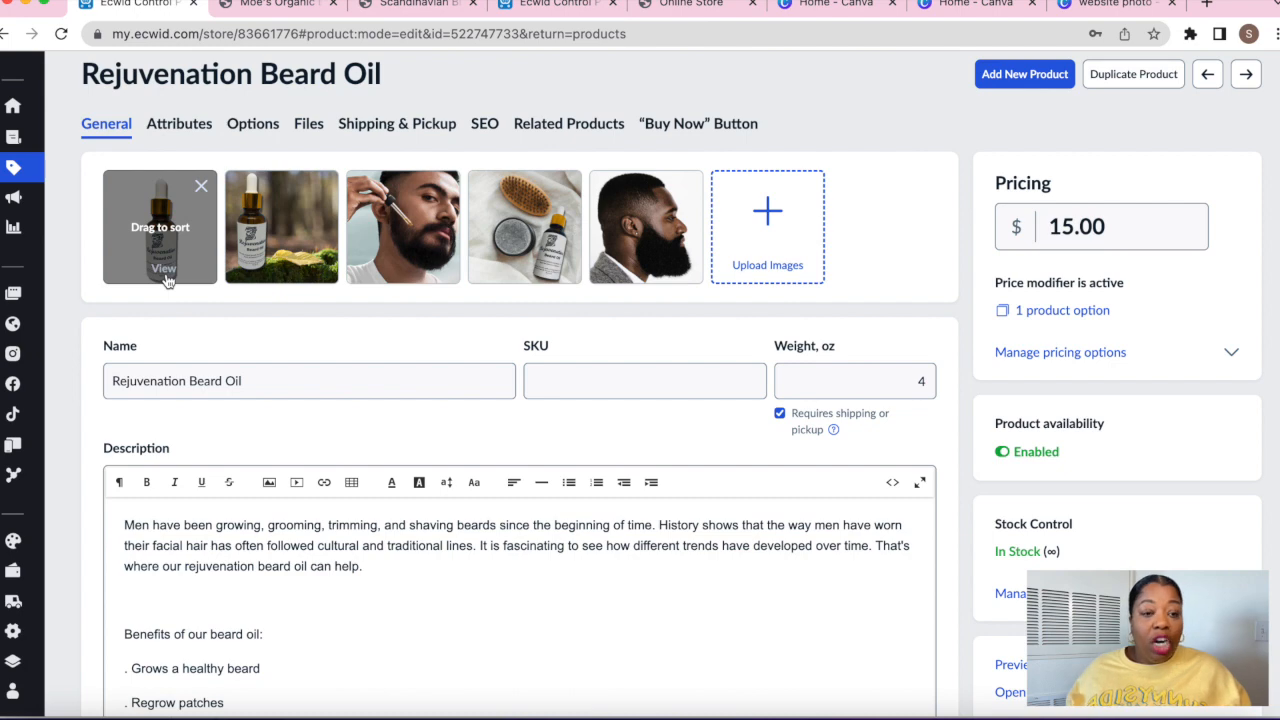
{"action": "mouse_move", "coordinate": [288, 256]}
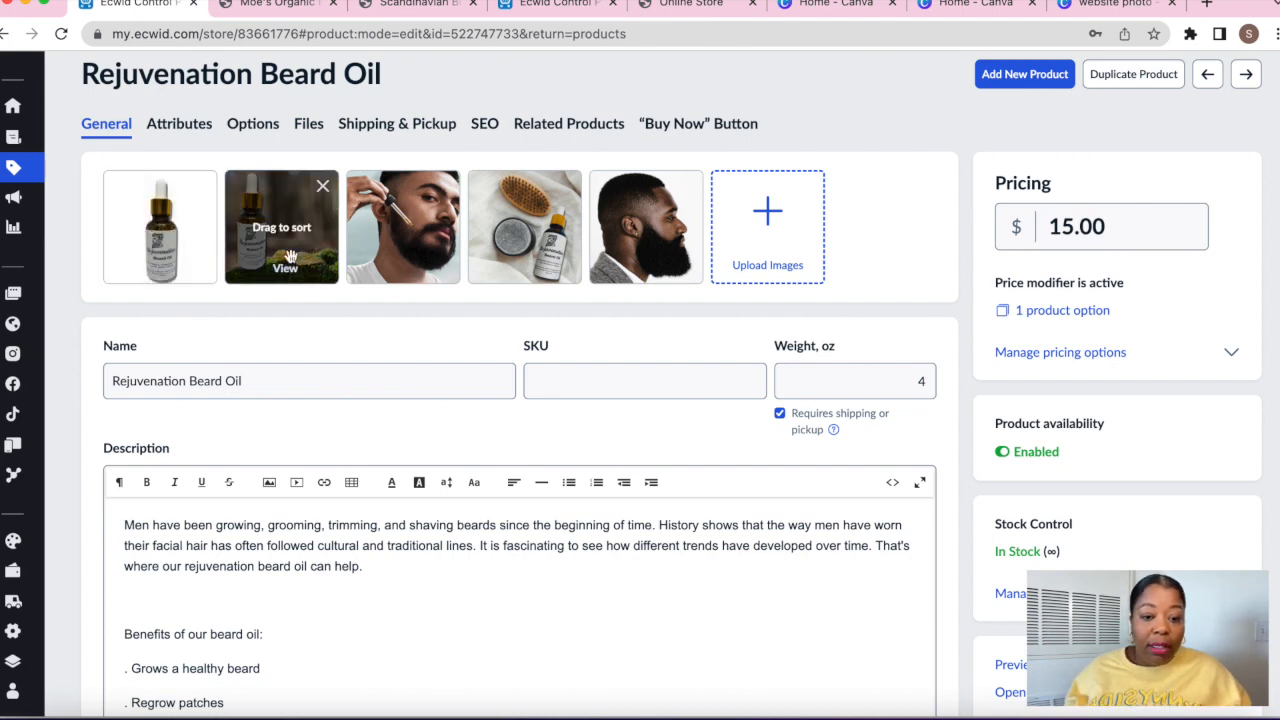
{"action": "left_click", "coordinate": [310, 125]}
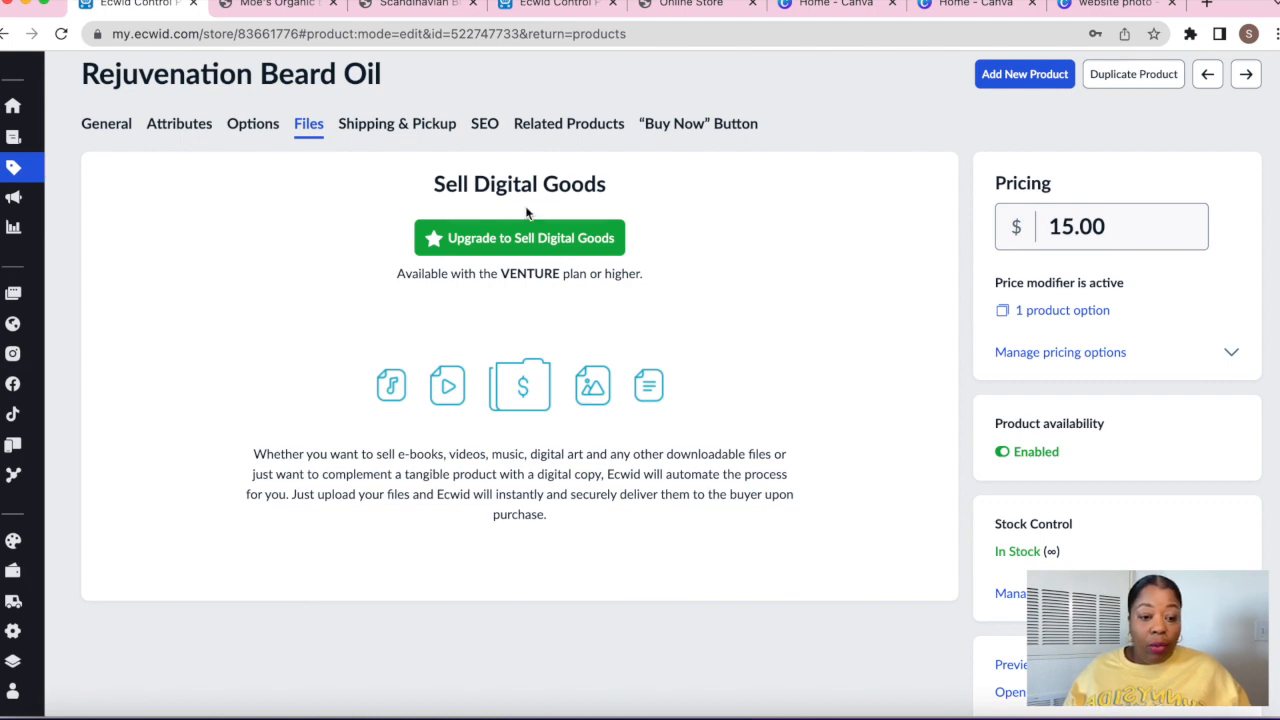
Look over the product's Shipping & Pickup and SEO settings
{"action": "left_click", "coordinate": [414, 133]}
{"action": "scroll", "coordinate": [458, 252], "scroll_direction": "down", "scroll_amount": 2}
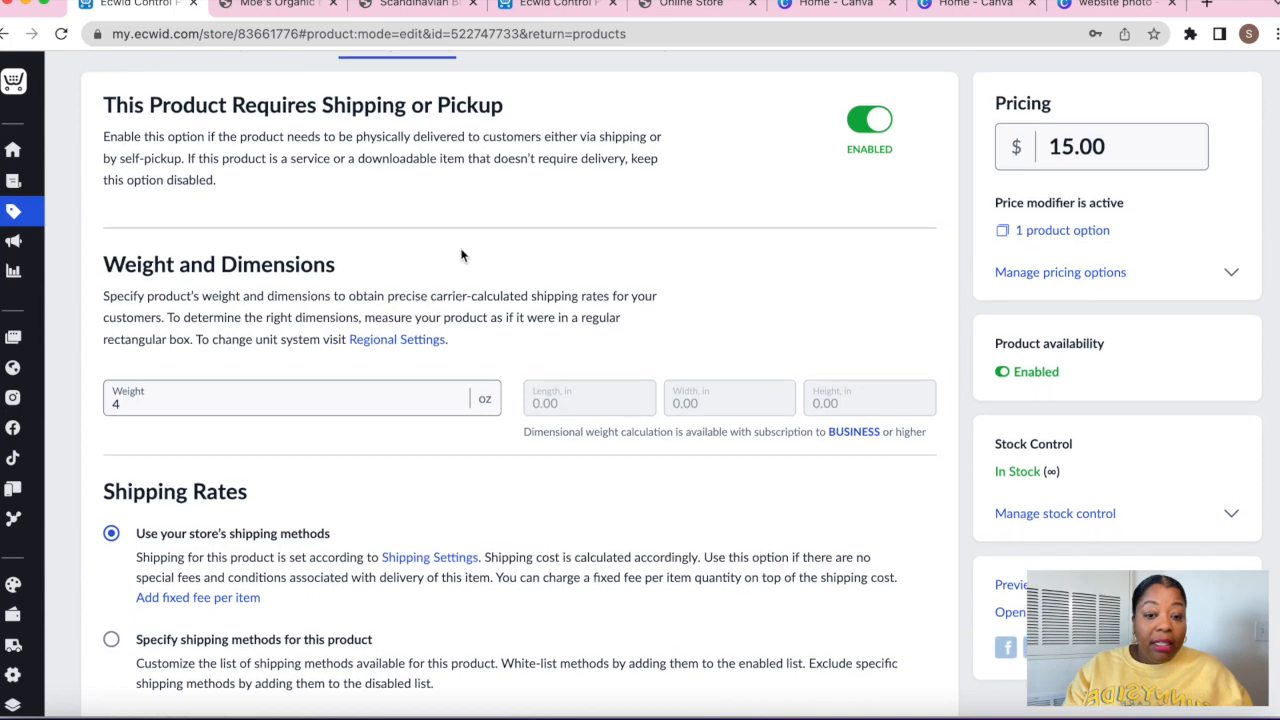
{"action": "scroll", "coordinate": [463, 255], "scroll_direction": "up", "scroll_amount": 2}
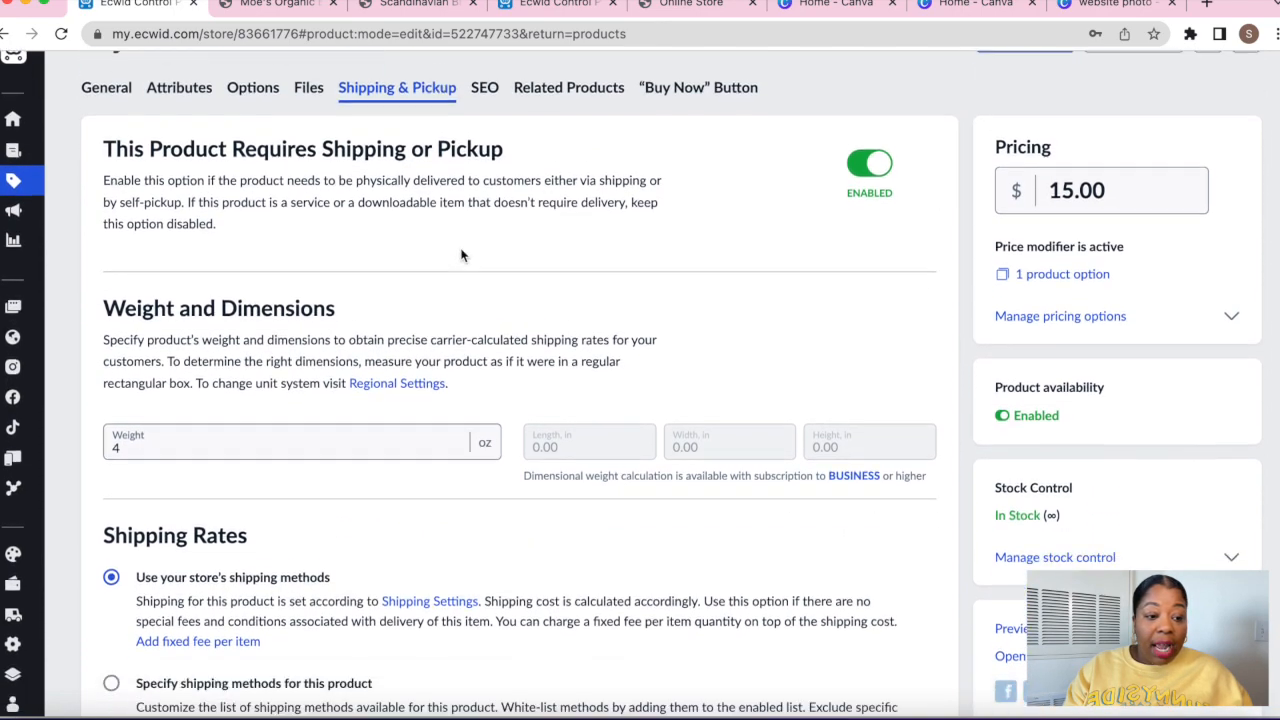
{"action": "scroll", "coordinate": [300, 330], "scroll_direction": "down", "scroll_amount": 5}
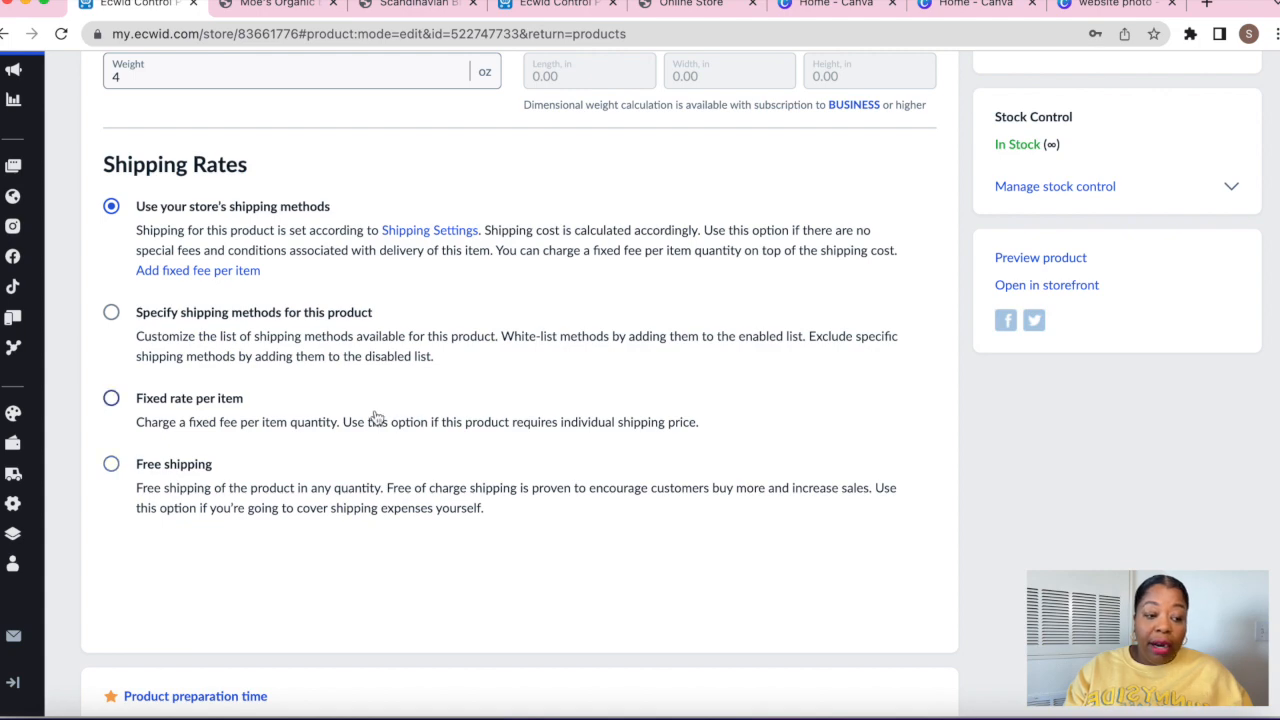
{"action": "scroll", "coordinate": [376, 418], "scroll_direction": "up", "scroll_amount": 5}
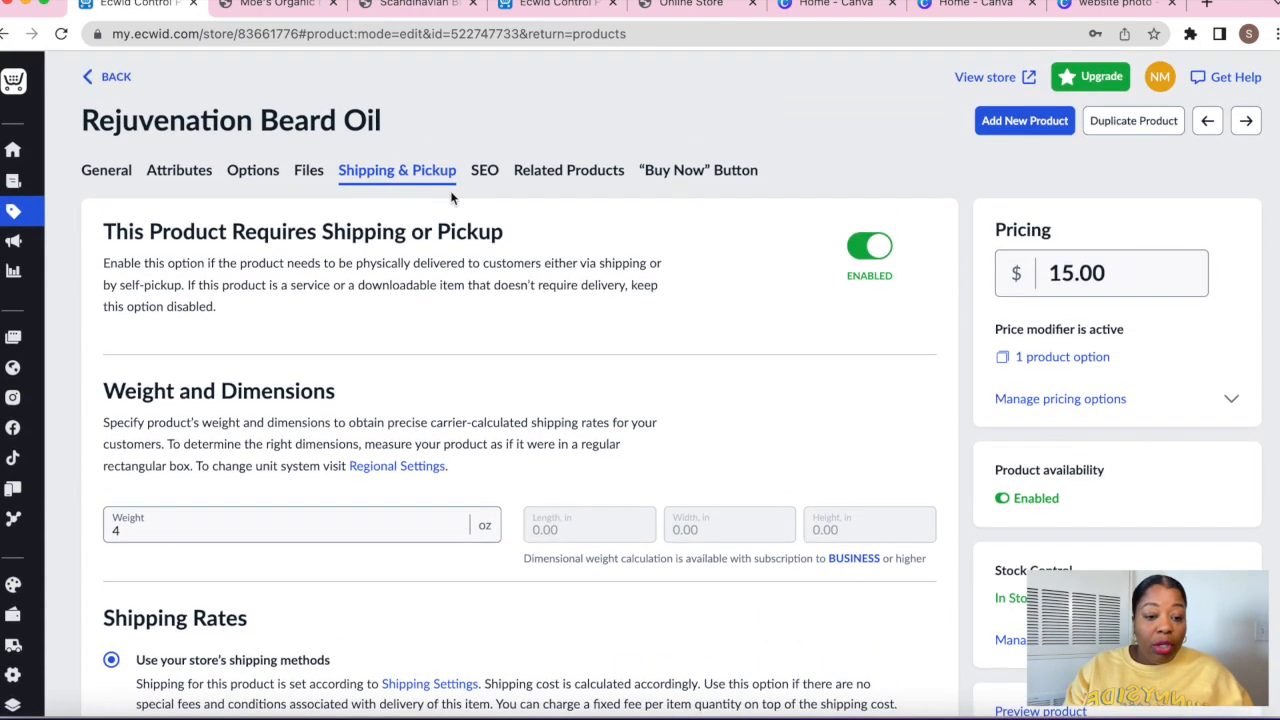
{"action": "left_click", "coordinate": [484, 171]}
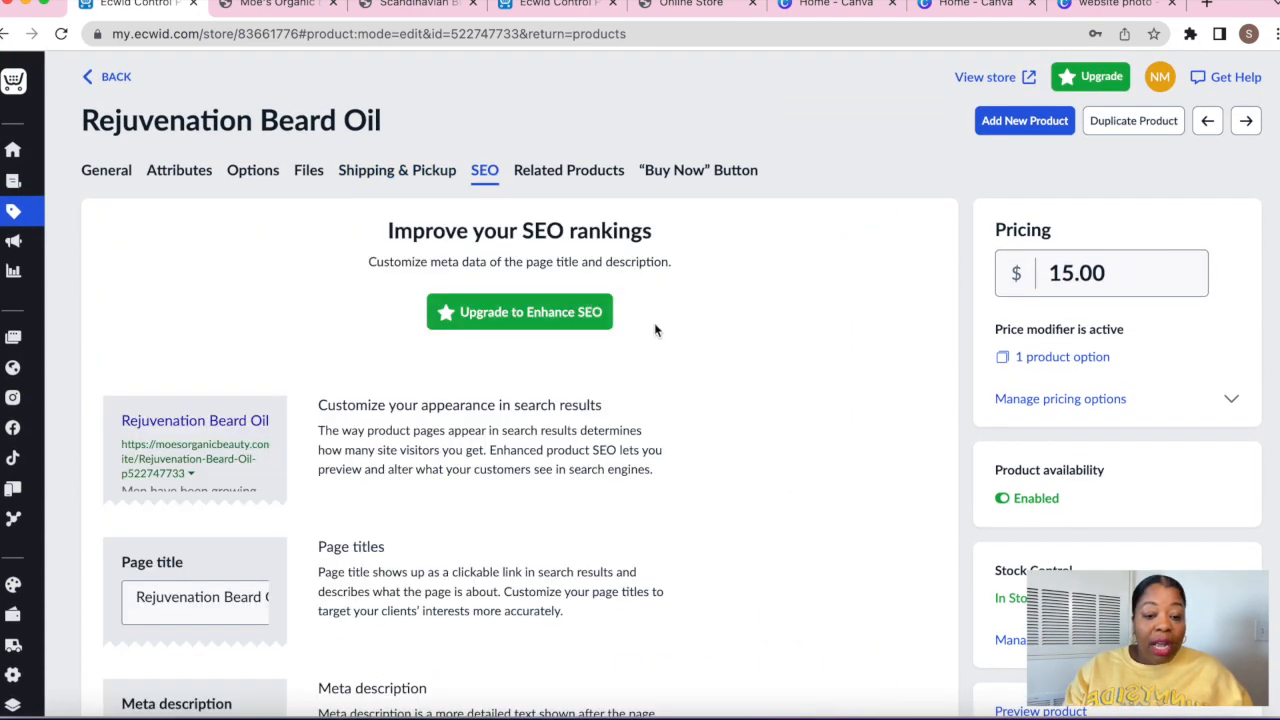
{"action": "scroll", "coordinate": [716, 349], "scroll_direction": "down", "scroll_amount": 1}
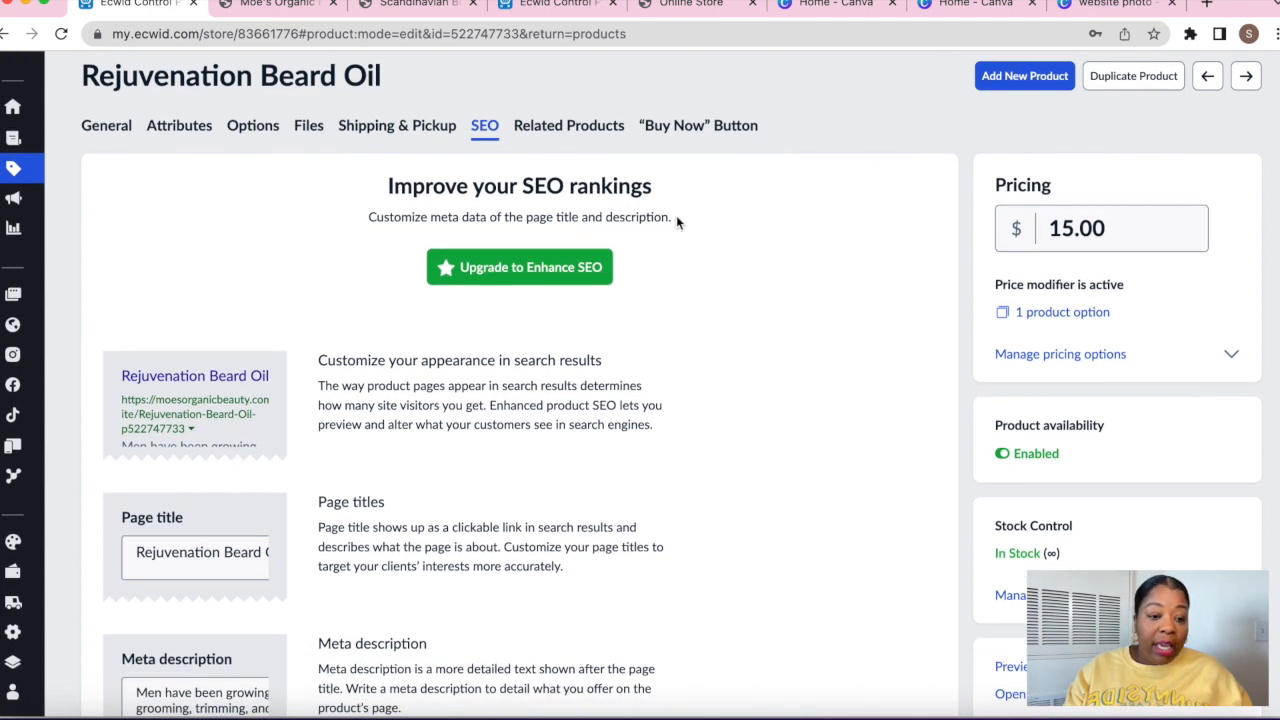
Enable Related Products (5 random catalog items), save, and view the Buy Now Button options
{"action": "left_click", "coordinate": [590, 132]}
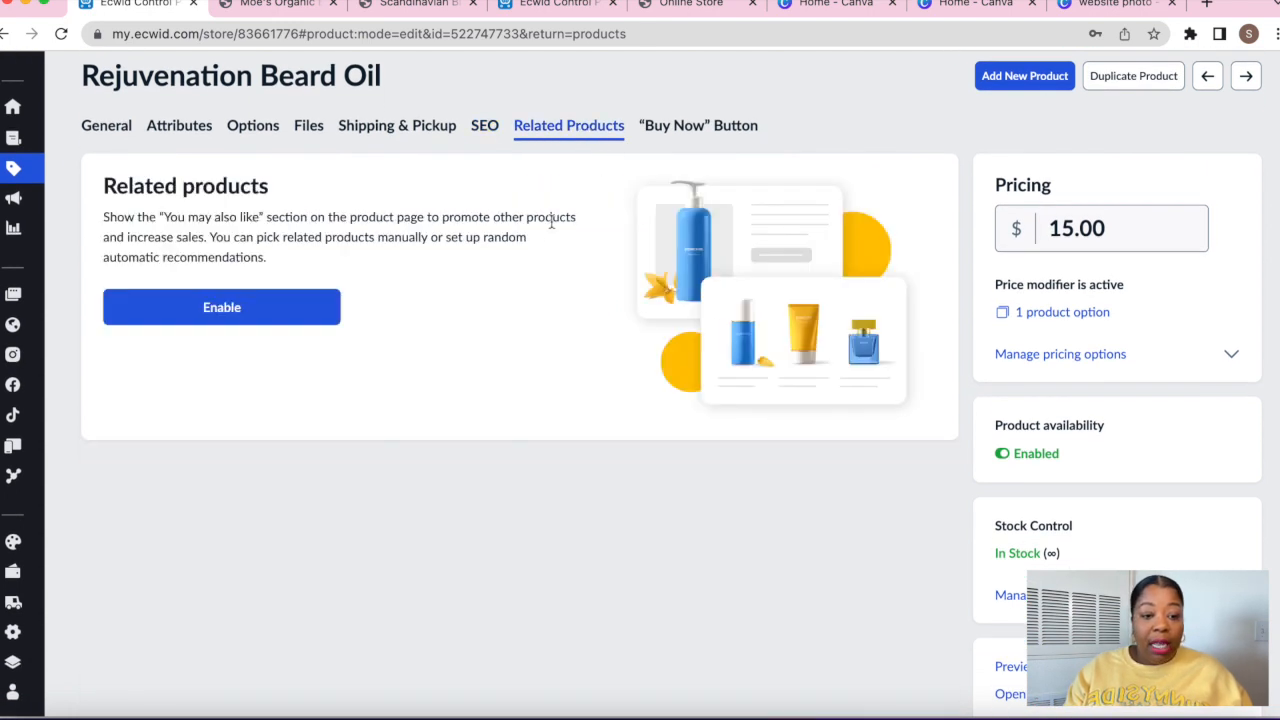
{"action": "left_click", "coordinate": [266, 311]}
{"action": "scroll", "coordinate": [456, 443], "scroll_direction": "down", "scroll_amount": 2}
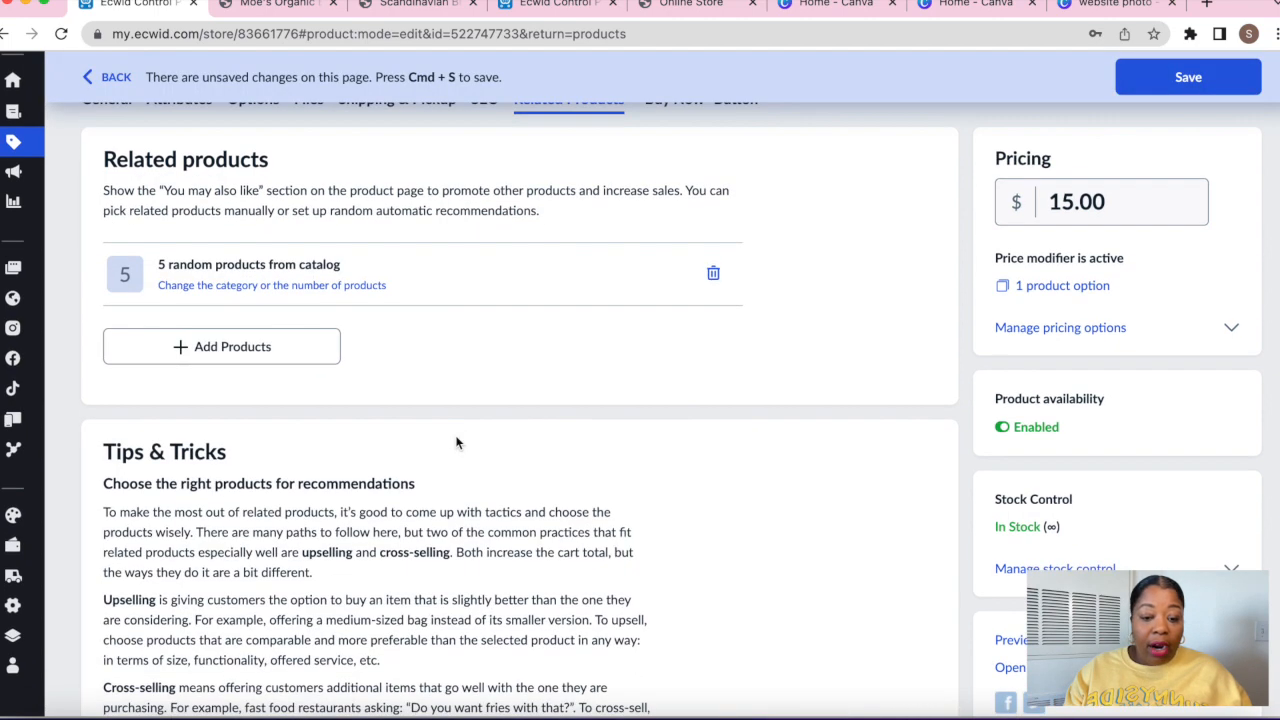
{"action": "left_click", "coordinate": [1188, 77]}
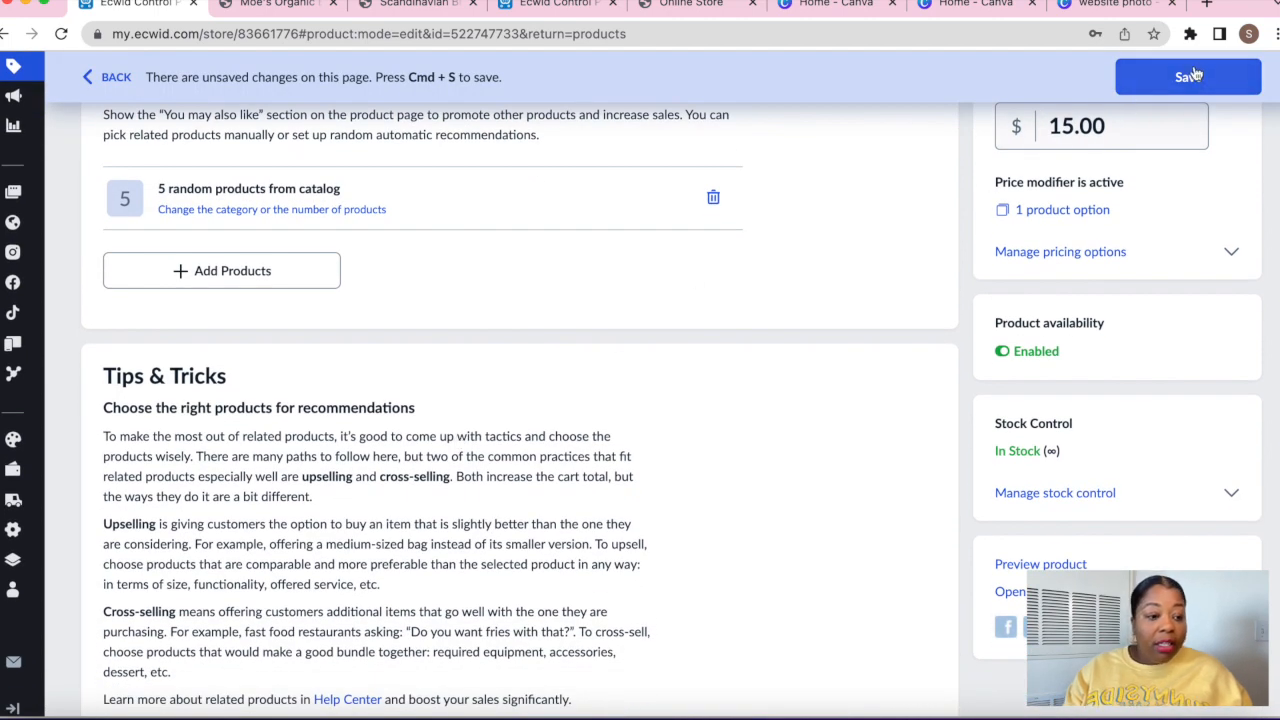
{"action": "scroll", "coordinate": [600, 423], "scroll_direction": "down", "scroll_amount": 5}
{"action": "scroll", "coordinate": [600, 425], "scroll_direction": "up", "scroll_amount": 15}
{"action": "left_click", "coordinate": [719, 172]}
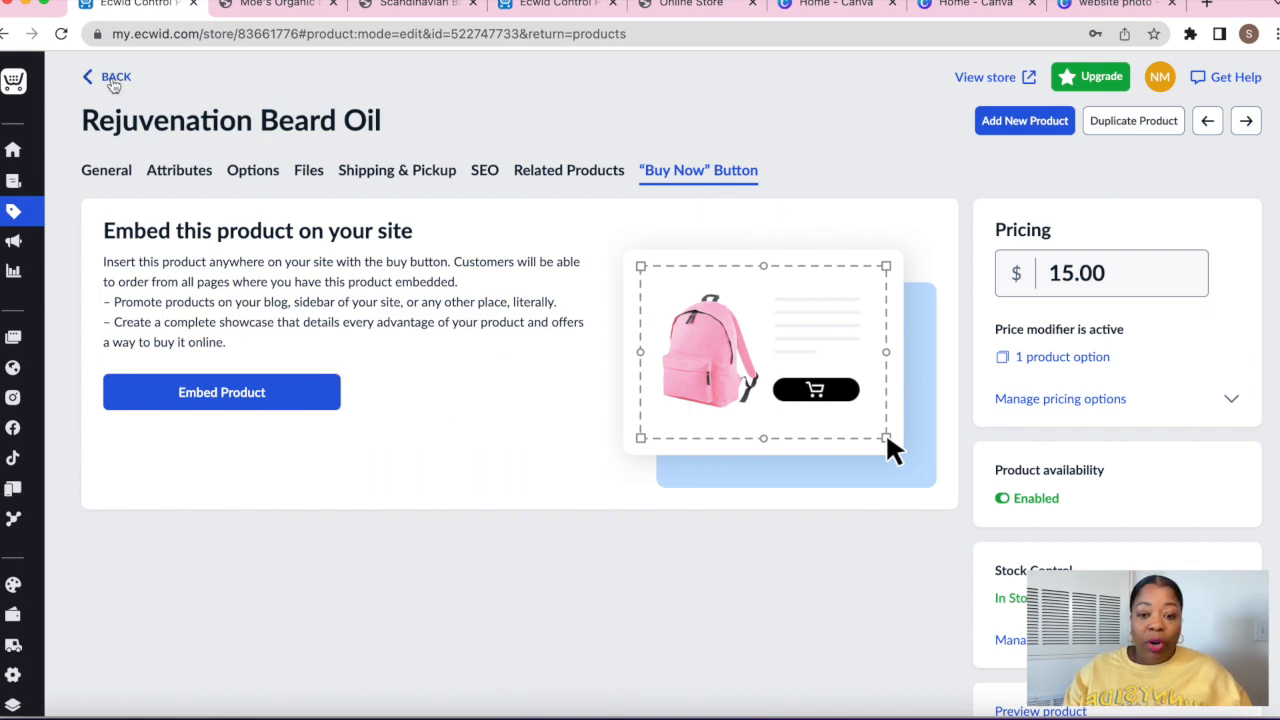
Back in the product list, disable the sample Hair Growth Serum For Women
{"action": "left_click", "coordinate": [108, 78]}
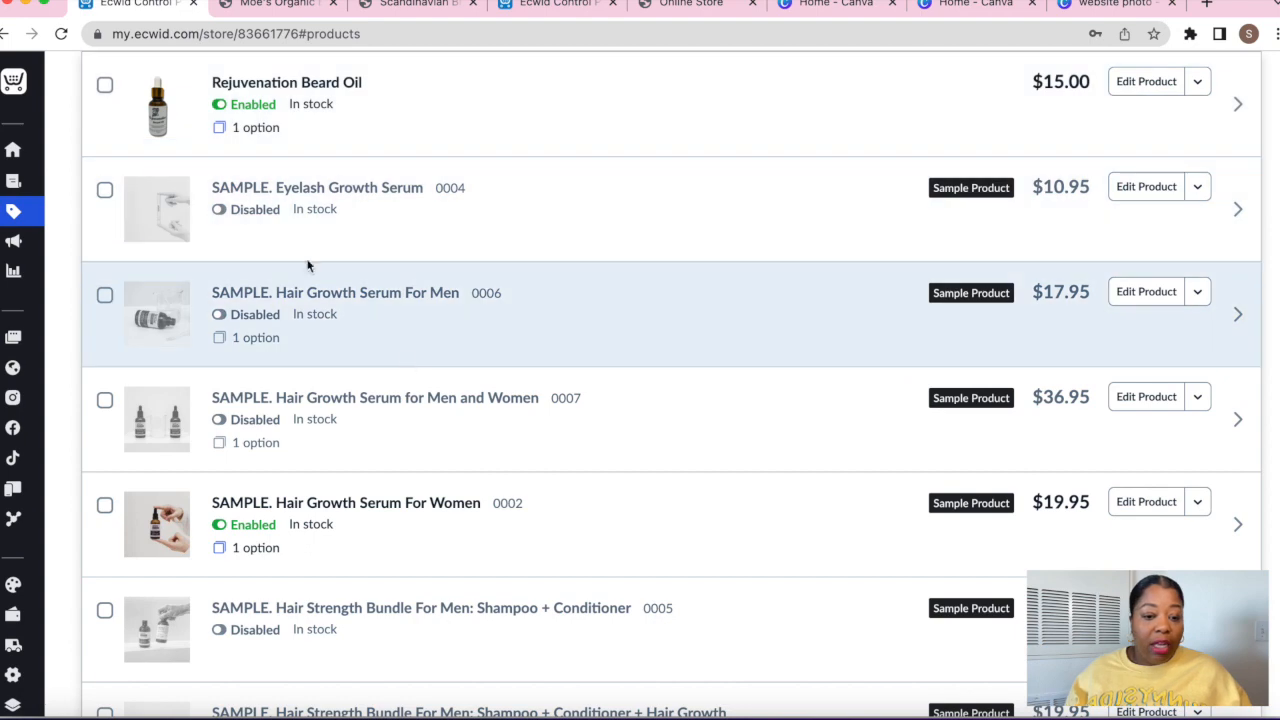
{"action": "scroll", "coordinate": [324, 226], "scroll_direction": "up", "scroll_amount": 5}
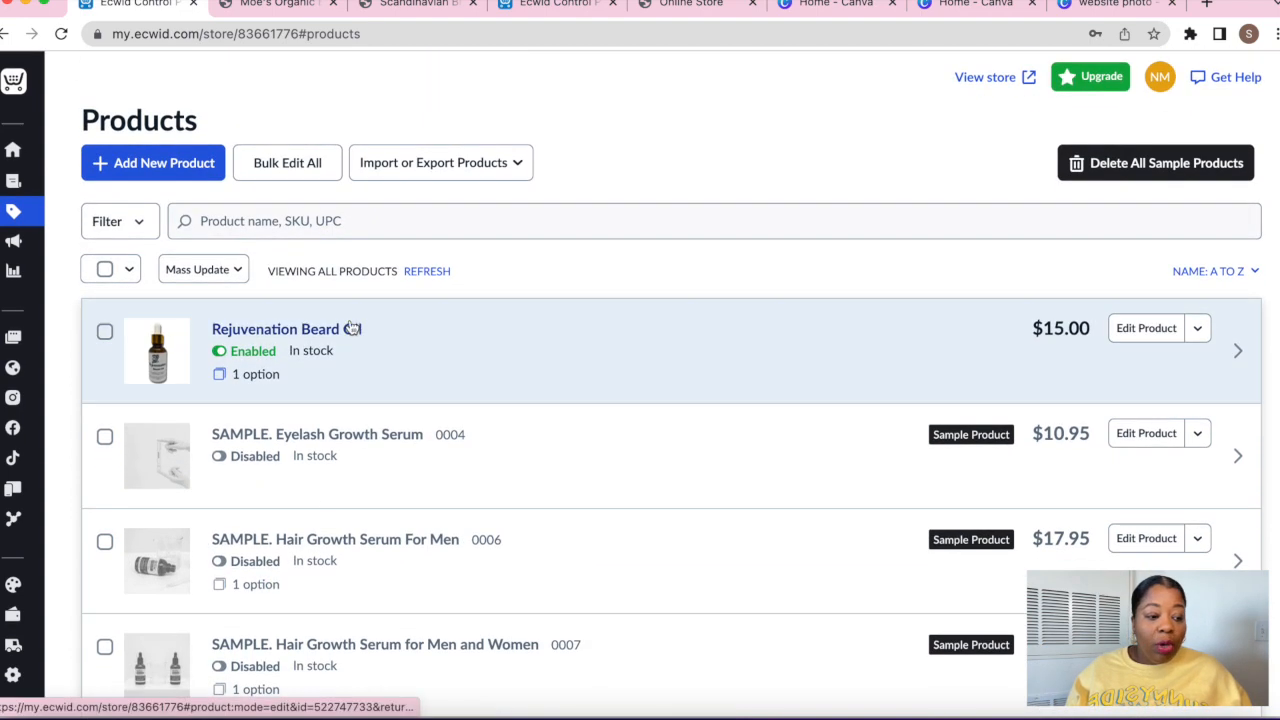
{"action": "scroll", "coordinate": [369, 502], "scroll_direction": "down", "scroll_amount": 5}
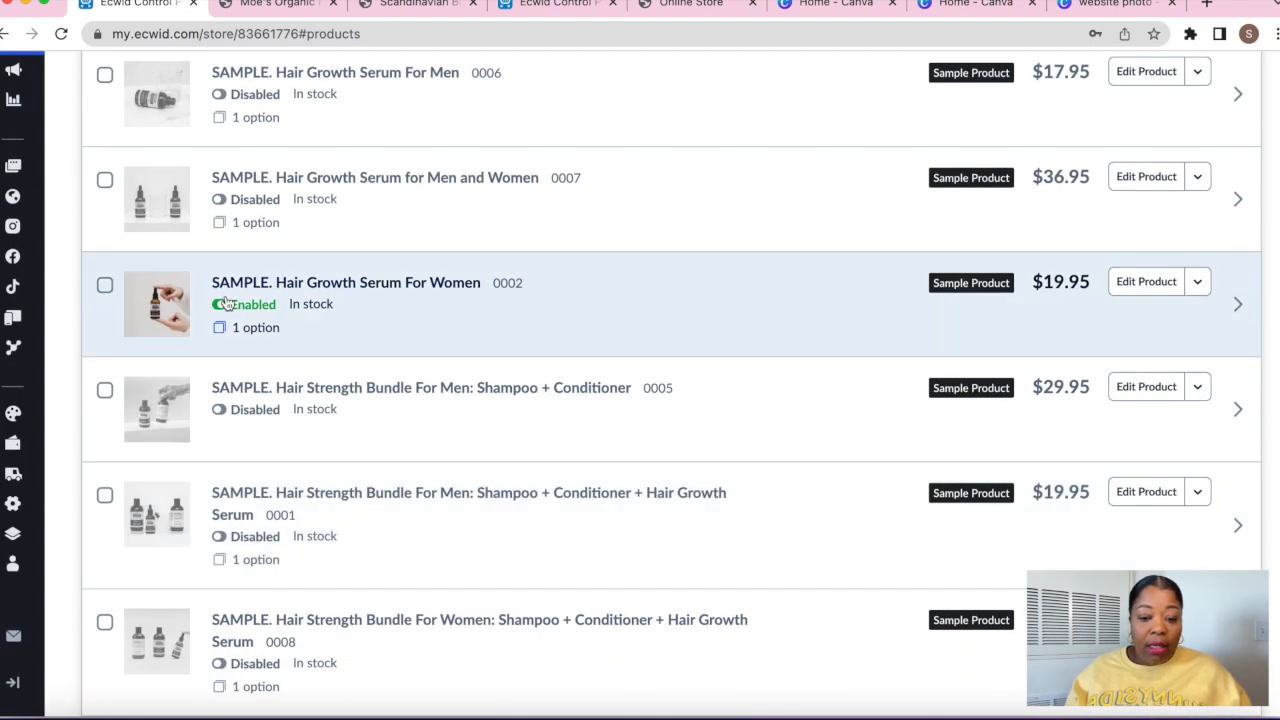
{"action": "left_click", "coordinate": [226, 304]}
{"action": "scroll", "coordinate": [294, 318], "scroll_direction": "up", "scroll_amount": 5}
{"action": "scroll", "coordinate": [297, 339], "scroll_direction": "down", "scroll_amount": 1}
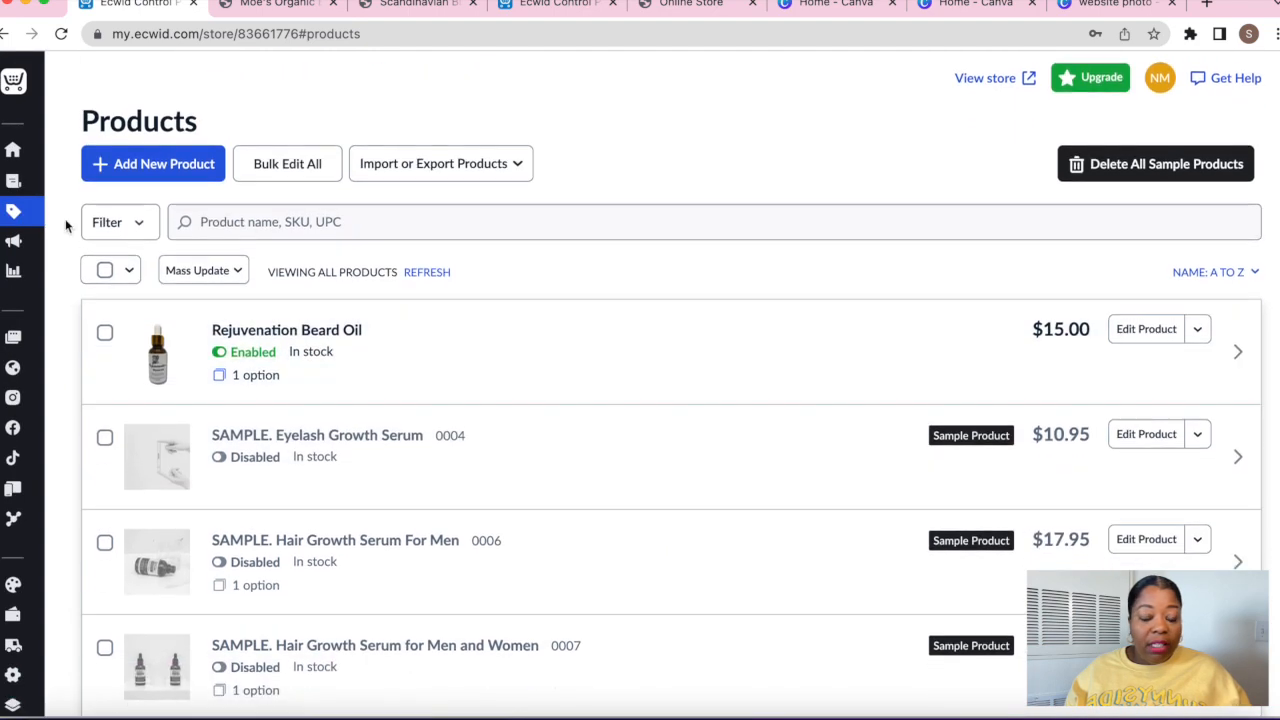
From the dashboard's regional settings task, move on to the Cart & Checkout settings
{"action": "left_click", "coordinate": [13, 150]}
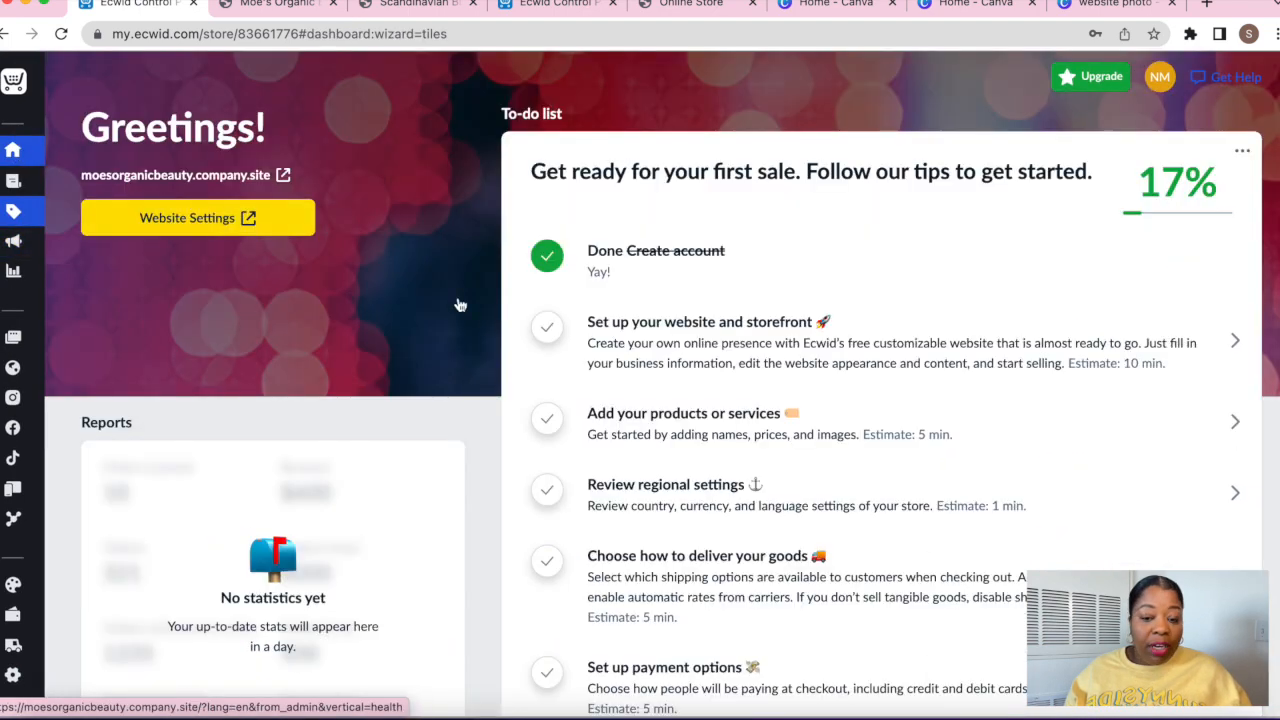
{"action": "left_click", "coordinate": [675, 494]}
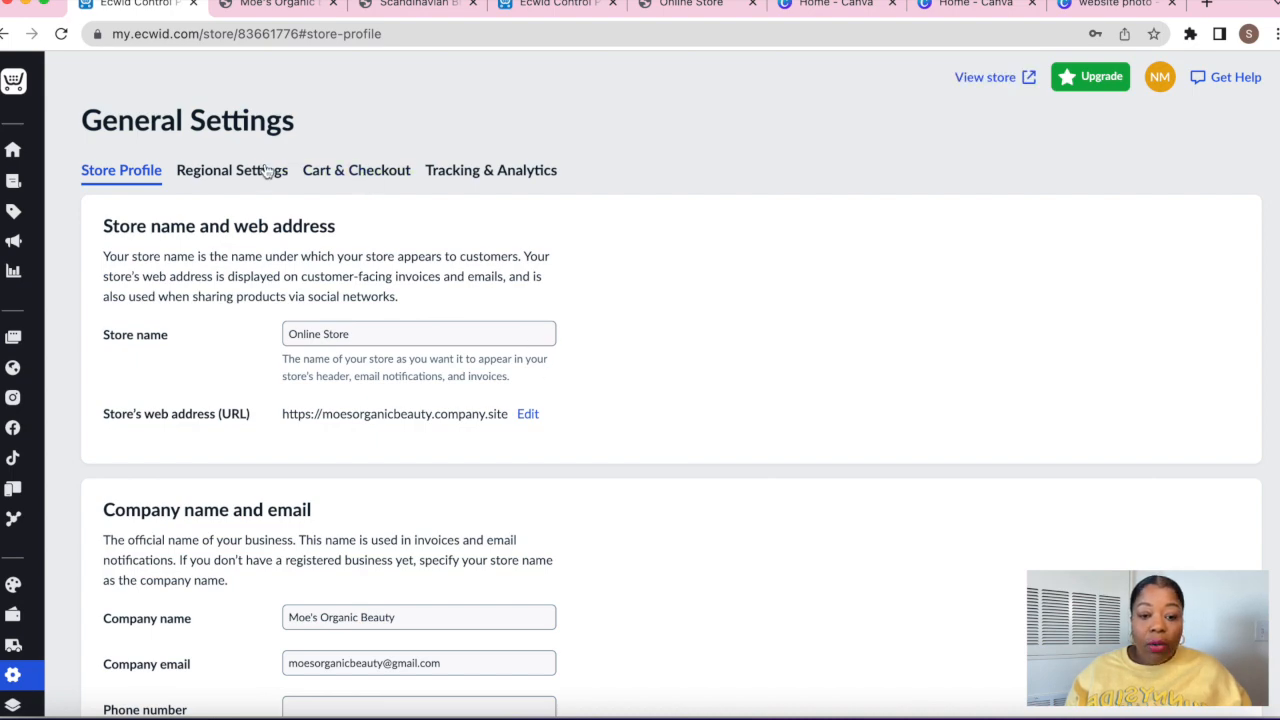
{"action": "left_click", "coordinate": [238, 171]}
{"action": "scroll", "coordinate": [453, 303], "scroll_direction": "down", "scroll_amount": 5}
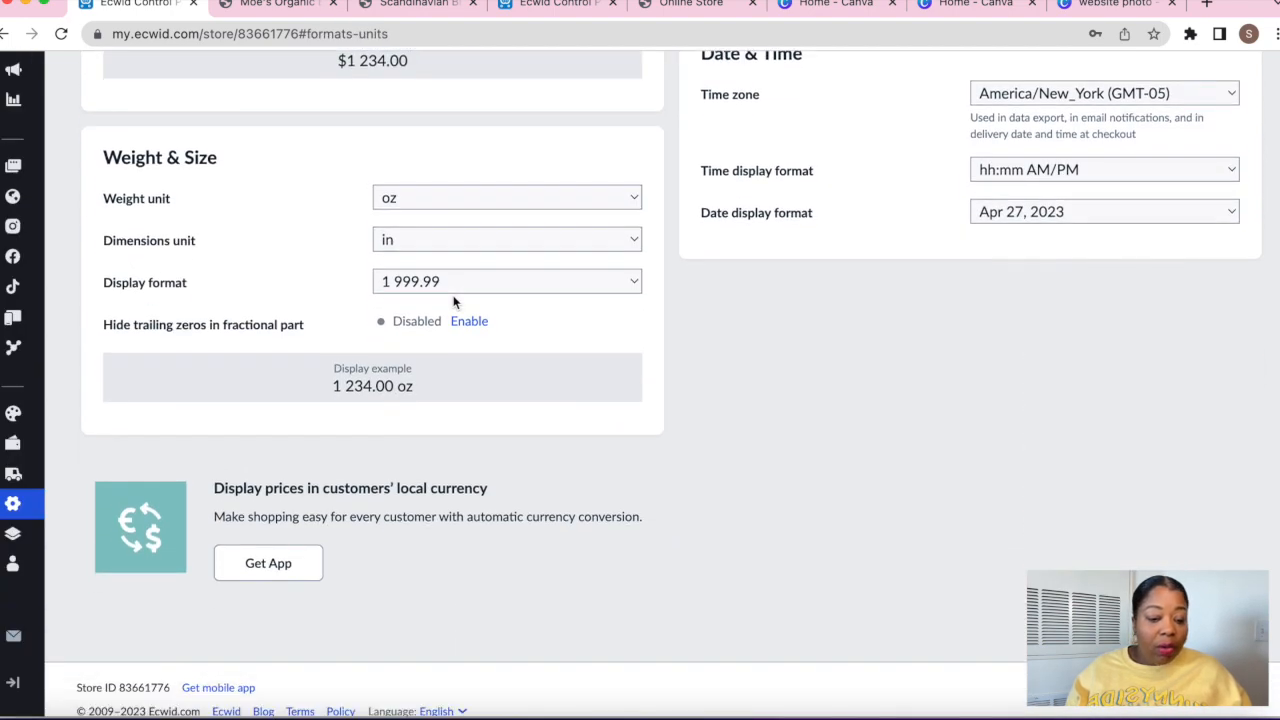
{"action": "scroll", "coordinate": [453, 303], "scroll_direction": "up", "scroll_amount": 5}
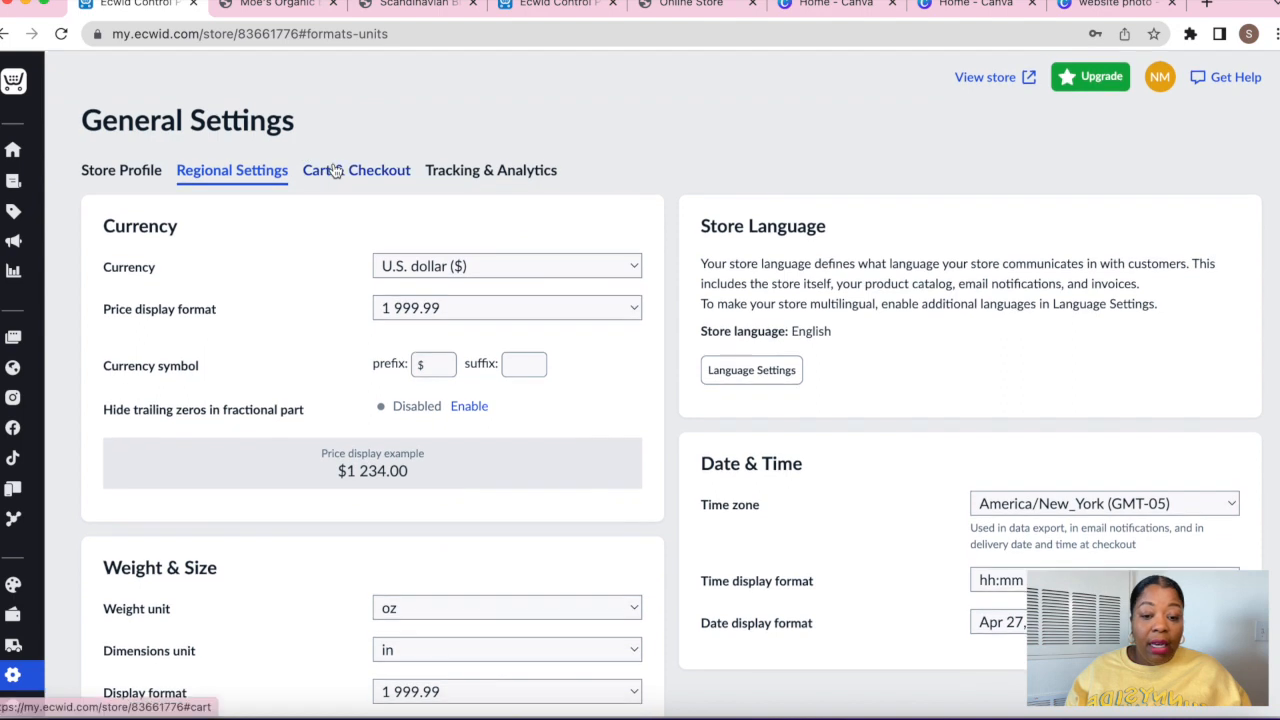
{"action": "left_click", "coordinate": [352, 171]}
{"action": "scroll", "coordinate": [580, 330], "scroll_direction": "down", "scroll_amount": 1}
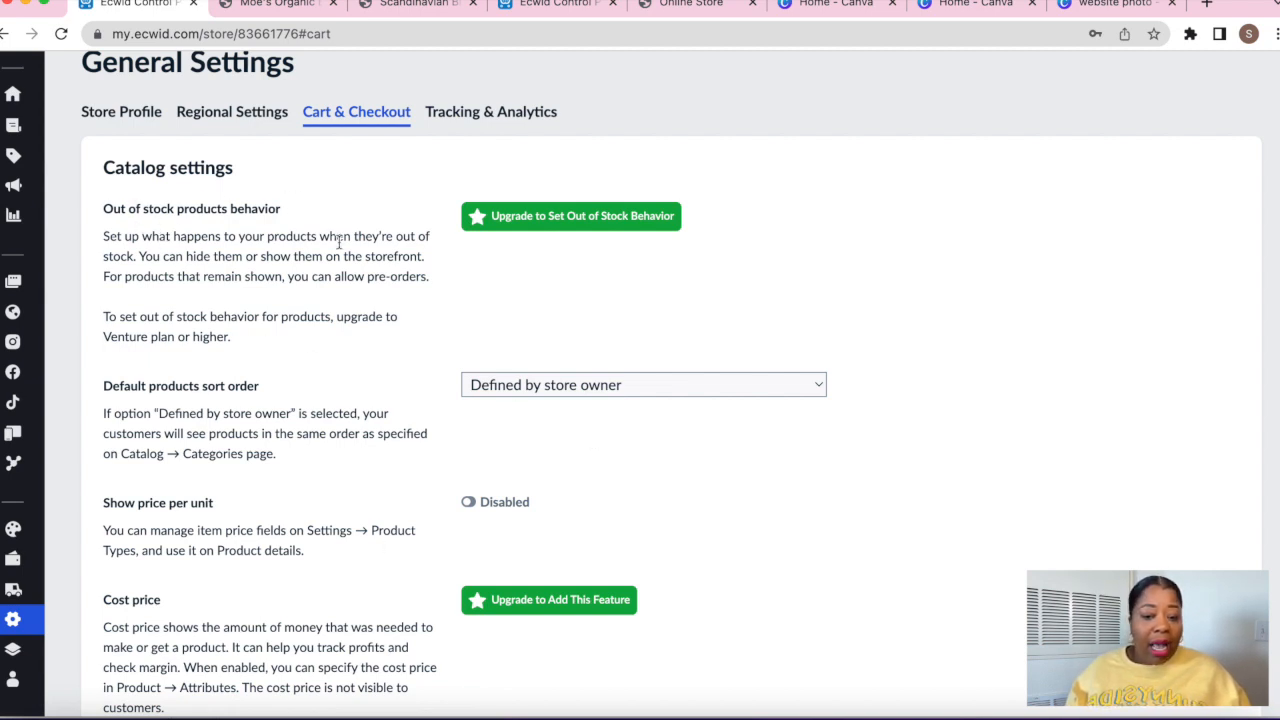
{"action": "scroll", "coordinate": [340, 240], "scroll_direction": "down", "scroll_amount": 2}
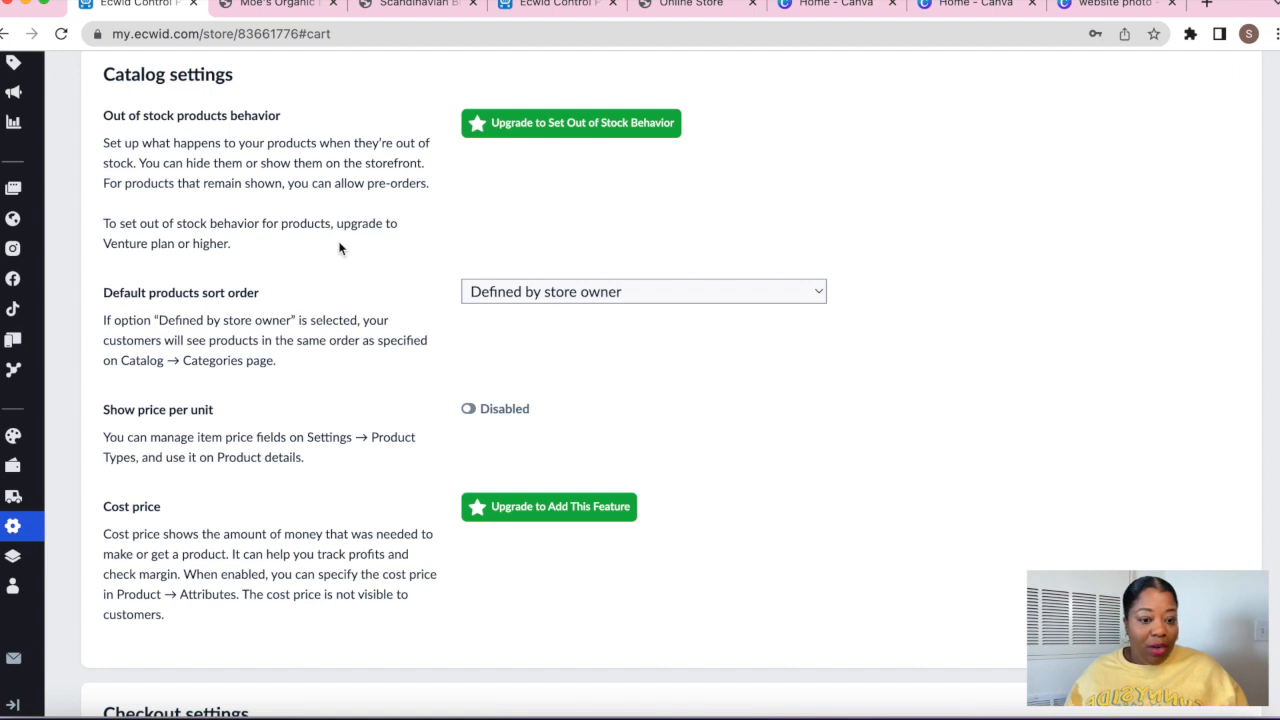
{"action": "scroll", "coordinate": [340, 249], "scroll_direction": "down", "scroll_amount": 1}
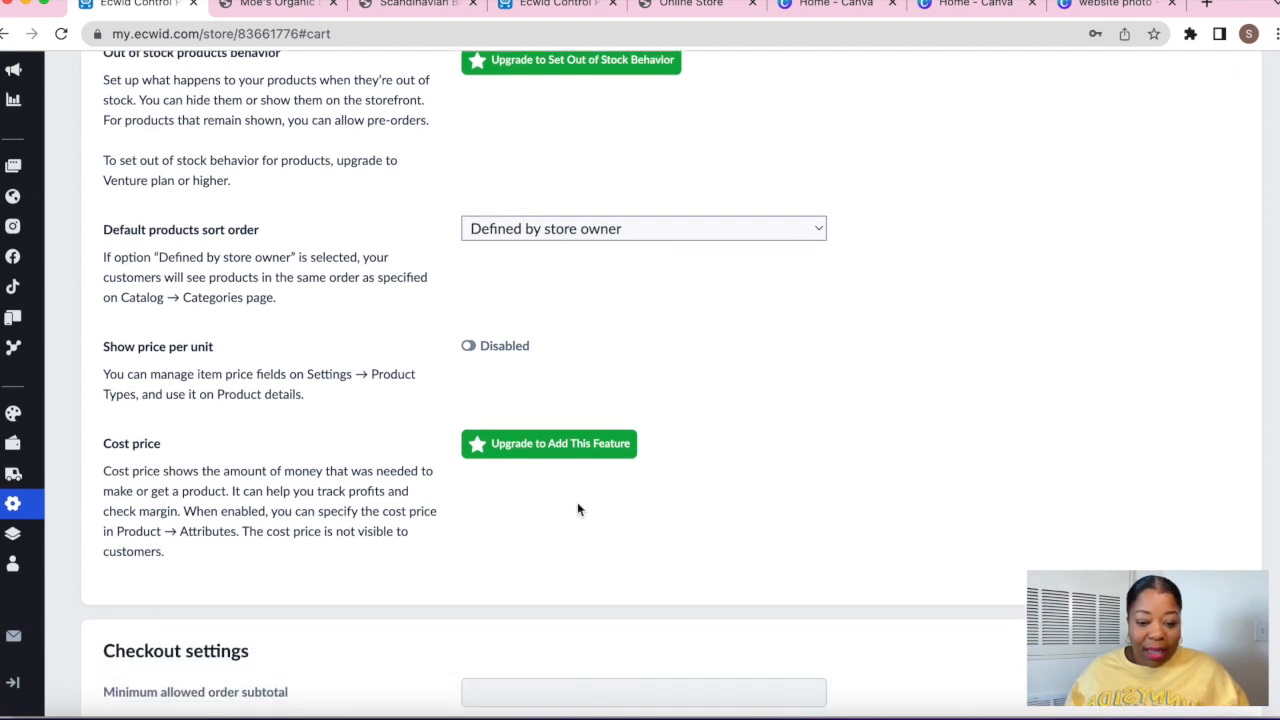
{"action": "scroll", "coordinate": [262, 508], "scroll_direction": "down", "scroll_amount": 2}
{"action": "scroll", "coordinate": [263, 510], "scroll_direction": "down", "scroll_amount": 1}
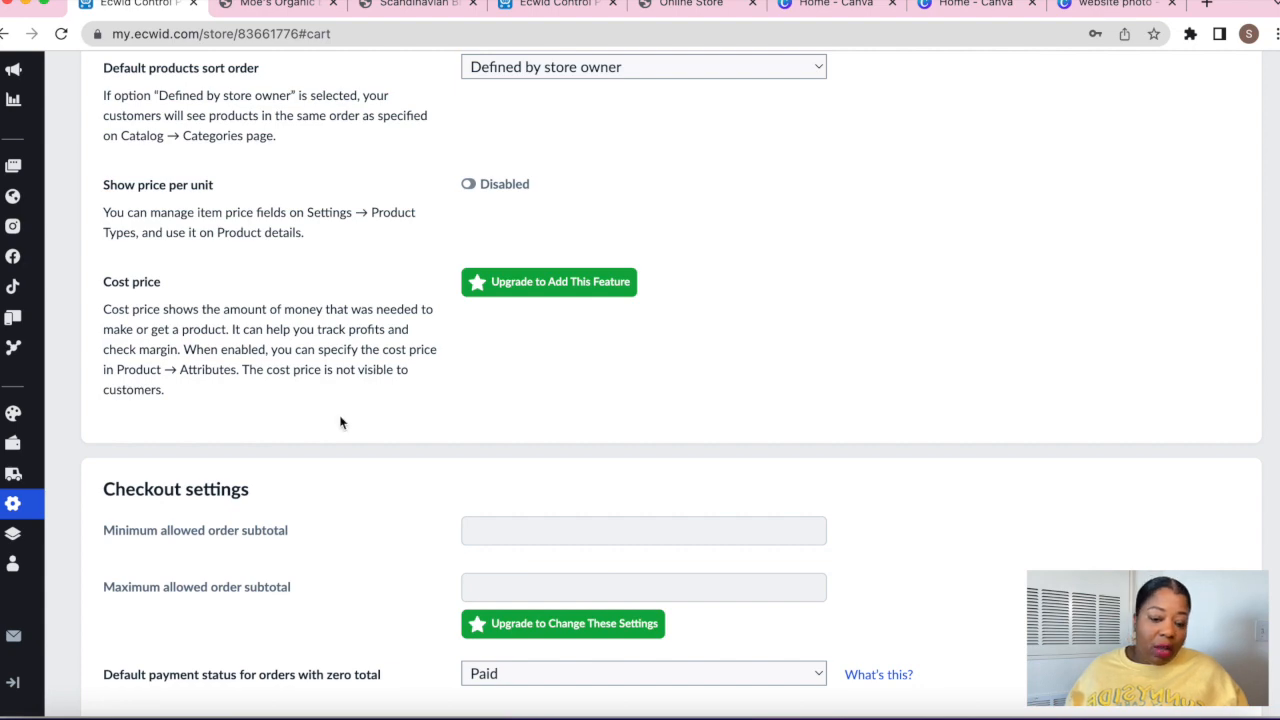
{"action": "scroll", "coordinate": [340, 422], "scroll_direction": "down", "scroll_amount": 7}
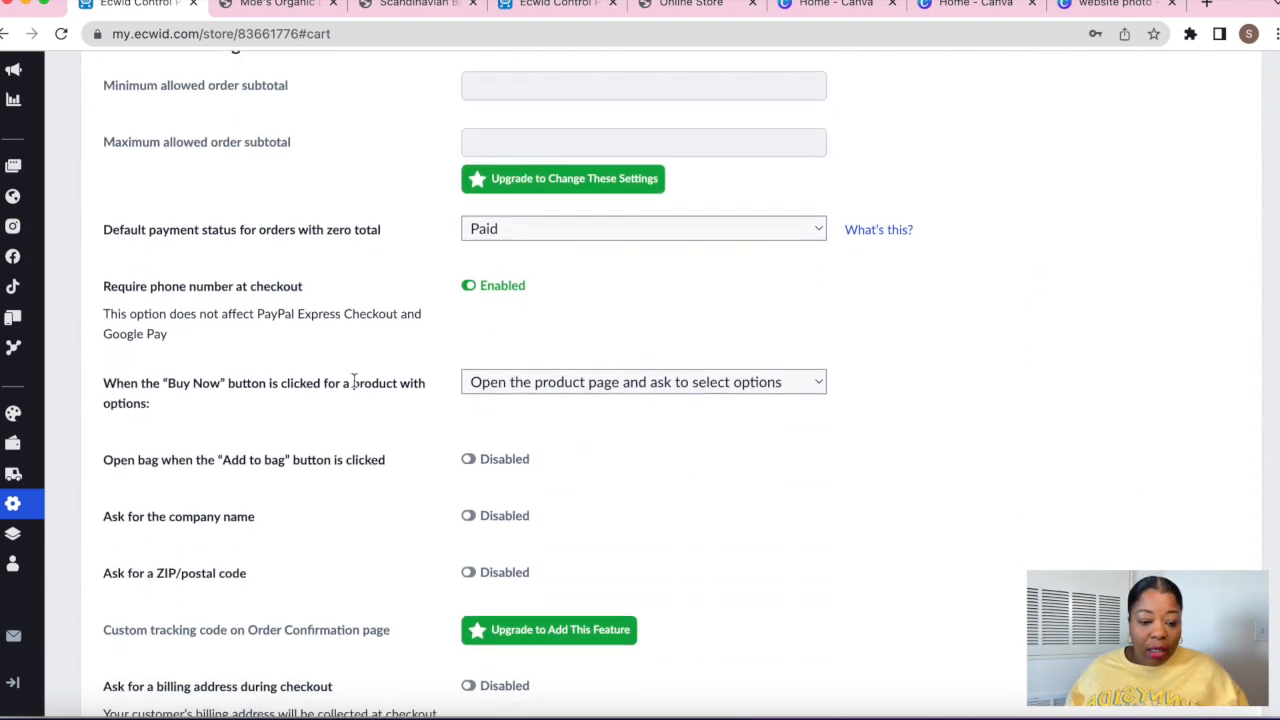
{"action": "scroll", "coordinate": [354, 384], "scroll_direction": "down", "scroll_amount": 1}
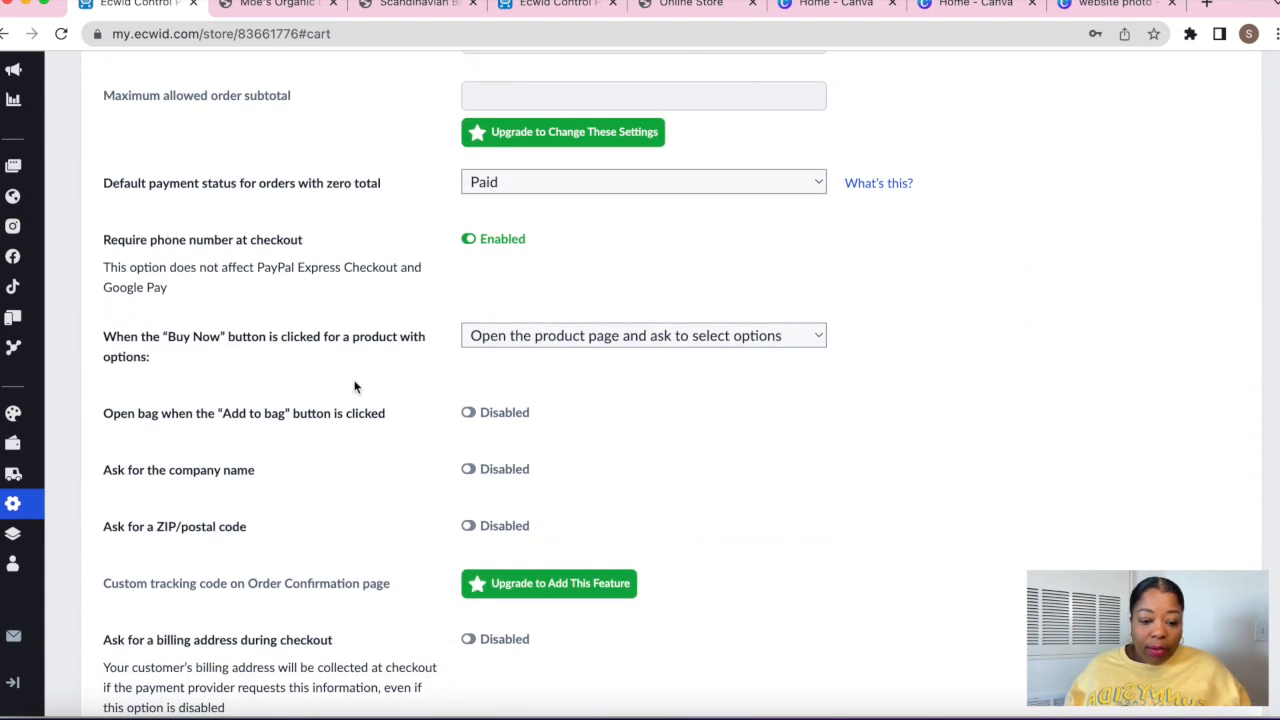
{"action": "scroll", "coordinate": [354, 387], "scroll_direction": "down", "scroll_amount": 1}
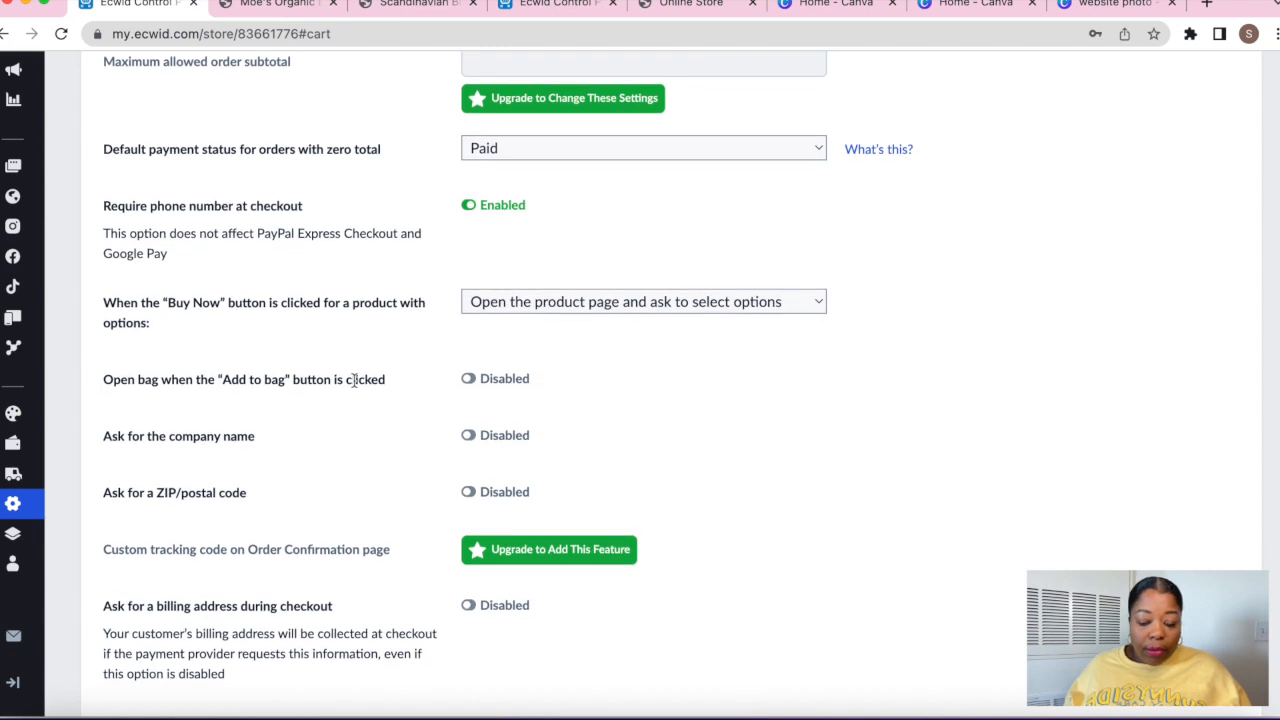
{"action": "scroll", "coordinate": [354, 381], "scroll_direction": "up", "scroll_amount": 3}
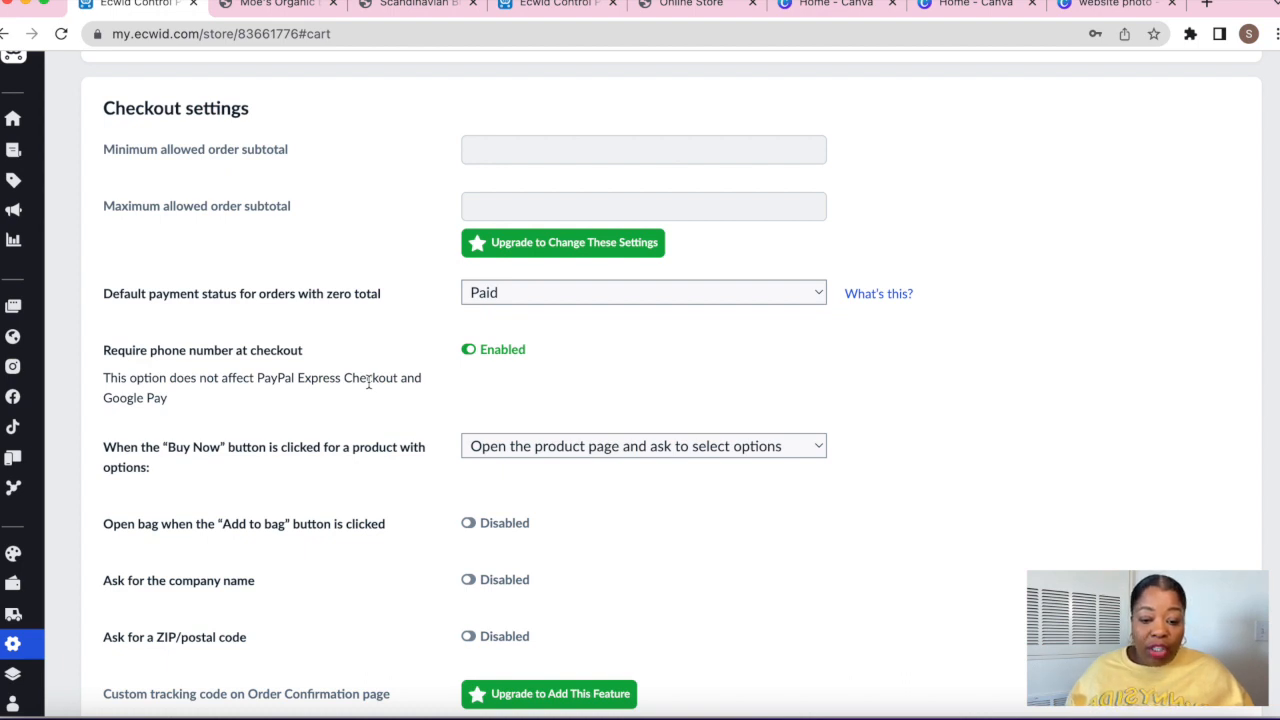
{"action": "scroll", "coordinate": [368, 381], "scroll_direction": "down", "scroll_amount": 2}
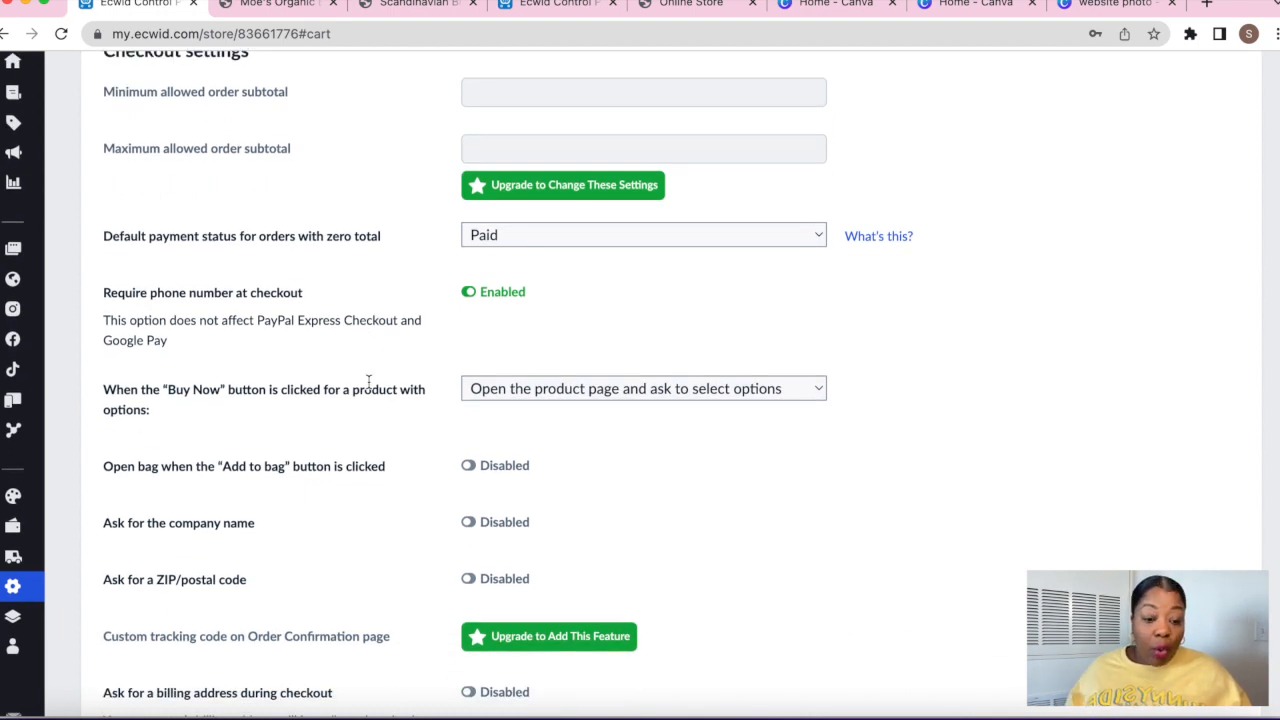
{"action": "scroll", "coordinate": [380, 465], "scroll_direction": "down", "scroll_amount": 3}
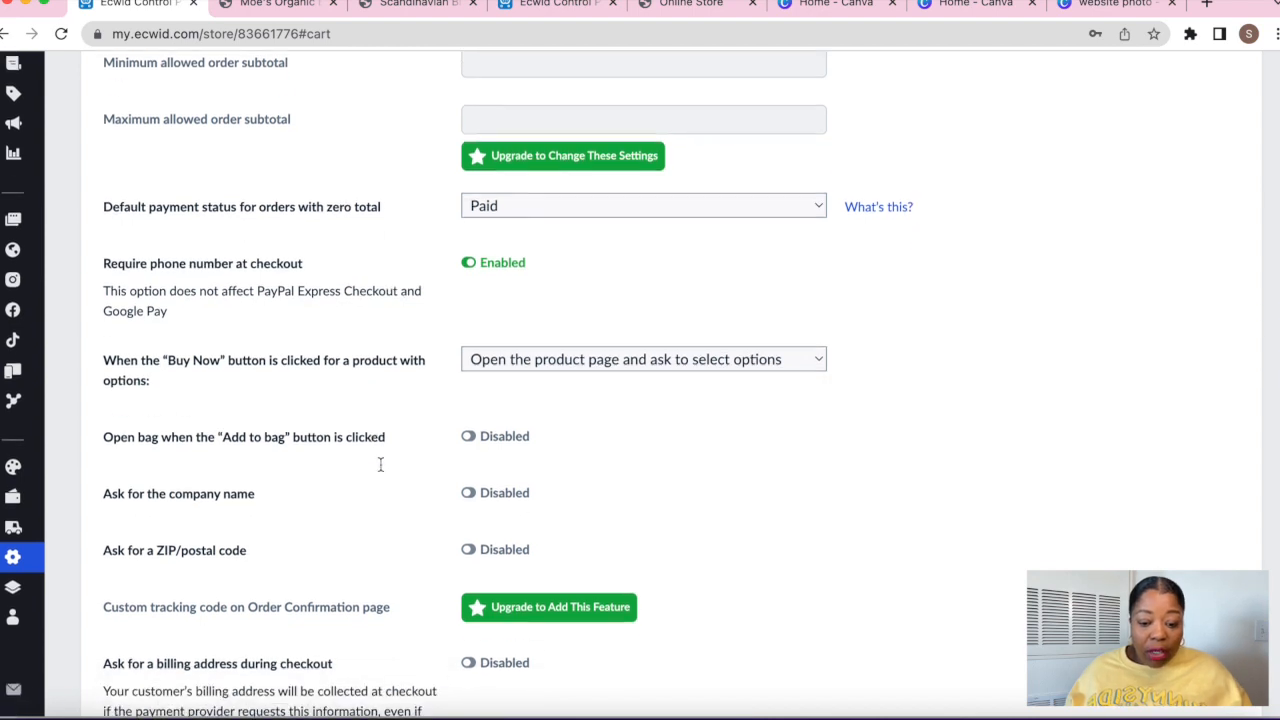
Turn on asking for a ZIP/postal code at checkout
{"action": "left_click", "coordinate": [480, 476]}
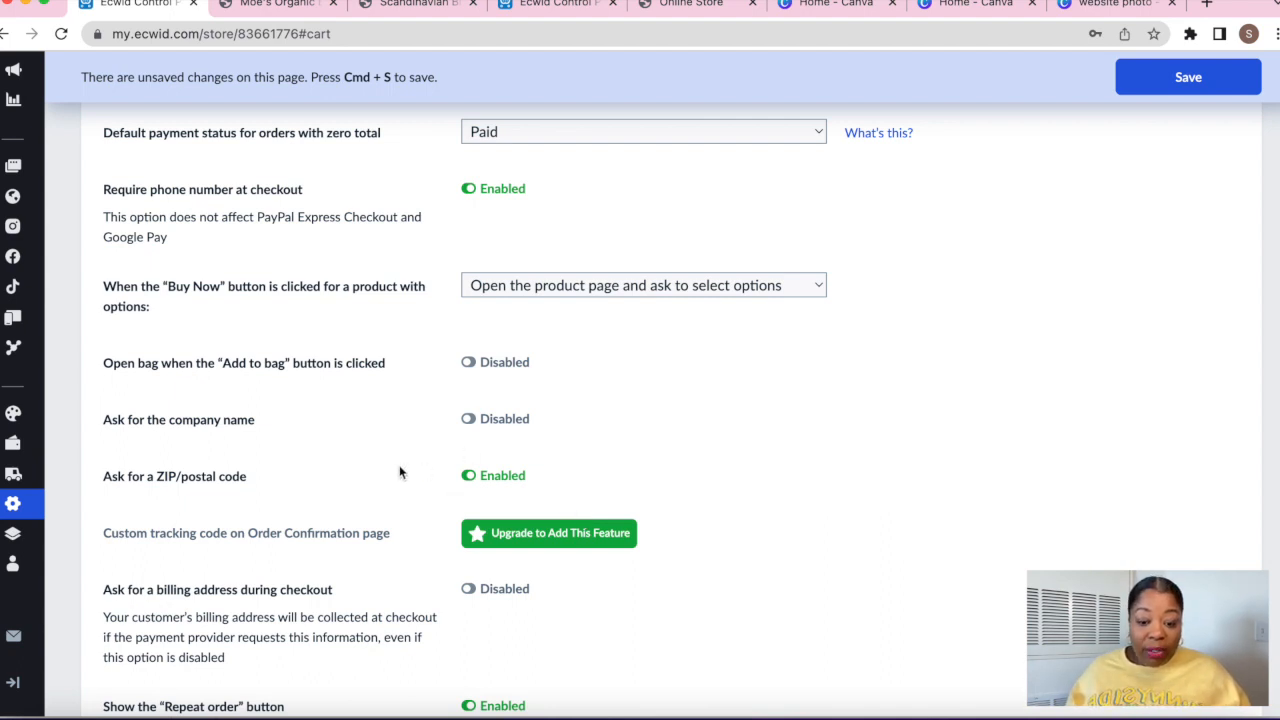
{"action": "scroll", "coordinate": [397, 475], "scroll_direction": "down", "scroll_amount": 1}
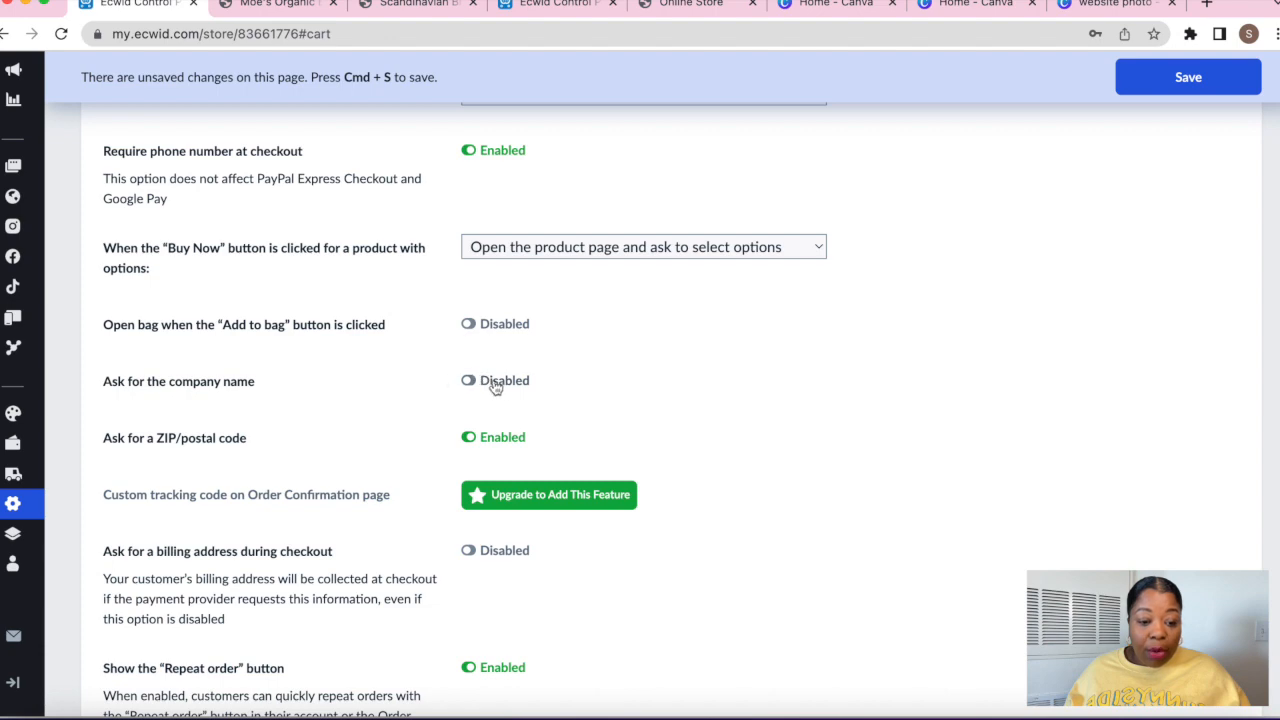
{"action": "scroll", "coordinate": [503, 389], "scroll_direction": "down", "scroll_amount": 3}
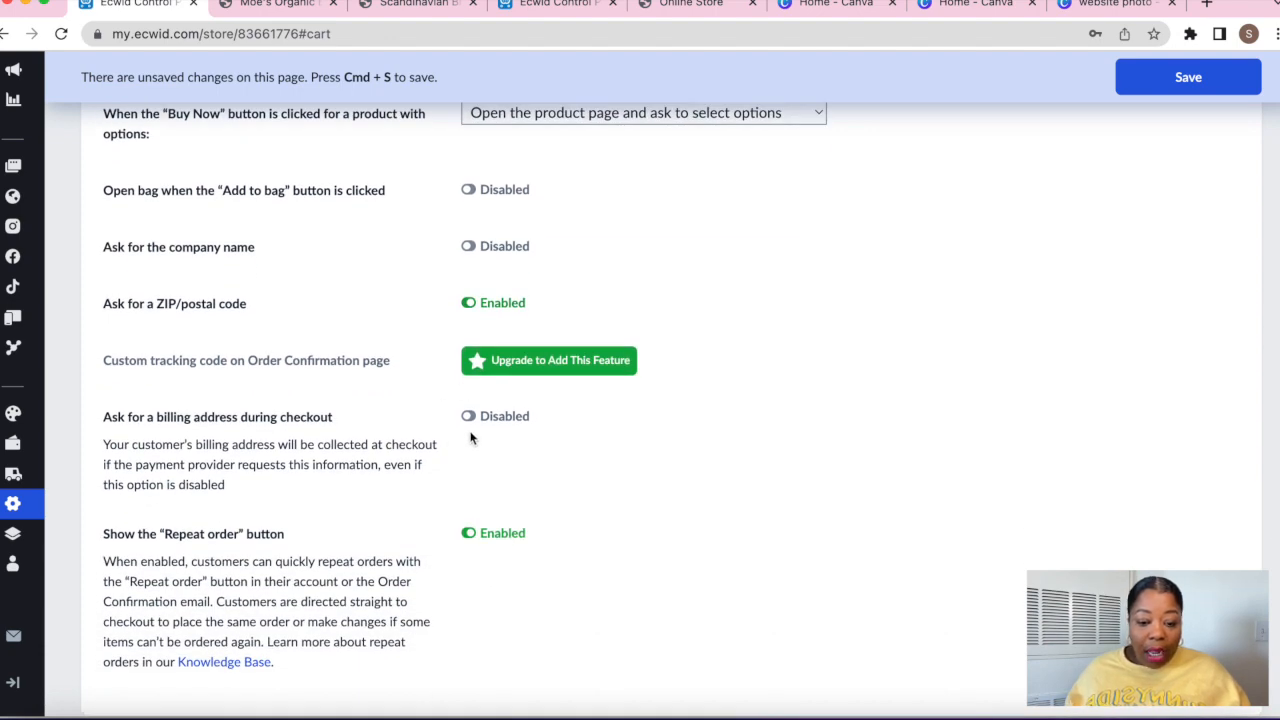
Turn on asking for a billing address during checkout
{"action": "left_click", "coordinate": [468, 416]}
{"action": "scroll", "coordinate": [584, 540], "scroll_direction": "down", "scroll_amount": 1}
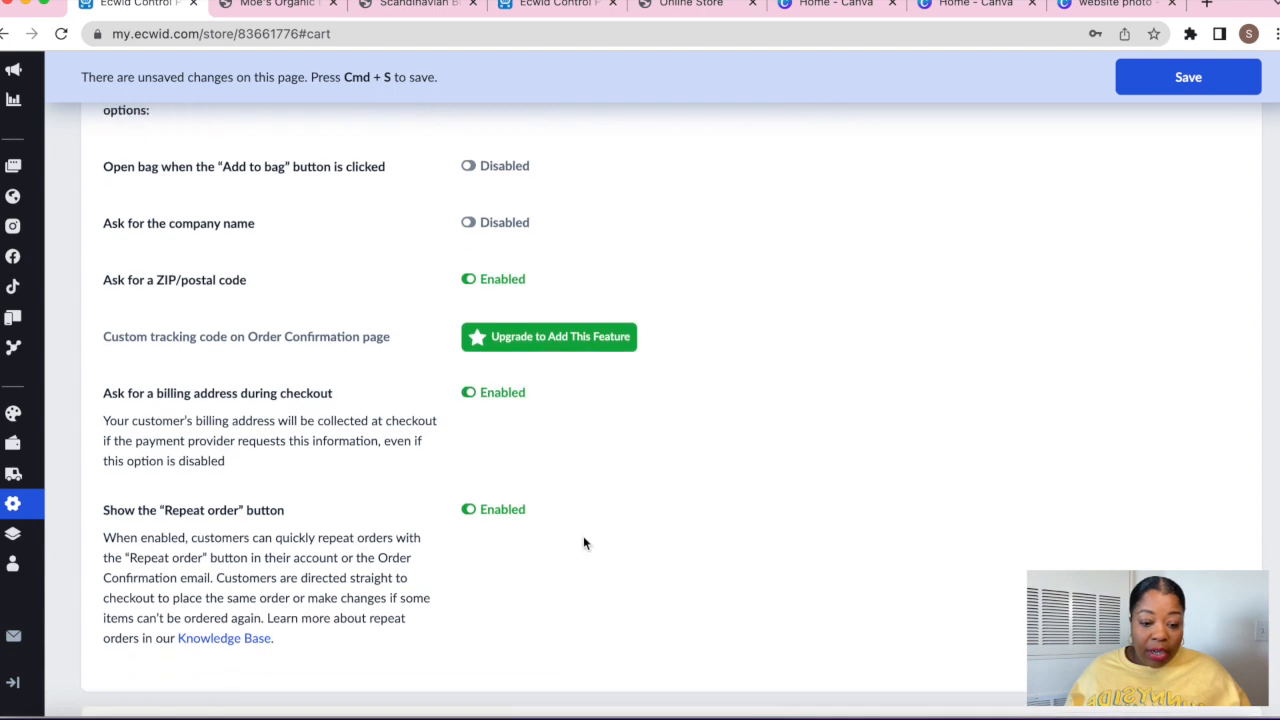
{"action": "scroll", "coordinate": [585, 543], "scroll_direction": "down", "scroll_amount": 1}
{"action": "scroll", "coordinate": [585, 543], "scroll_direction": "down", "scroll_amount": 2}
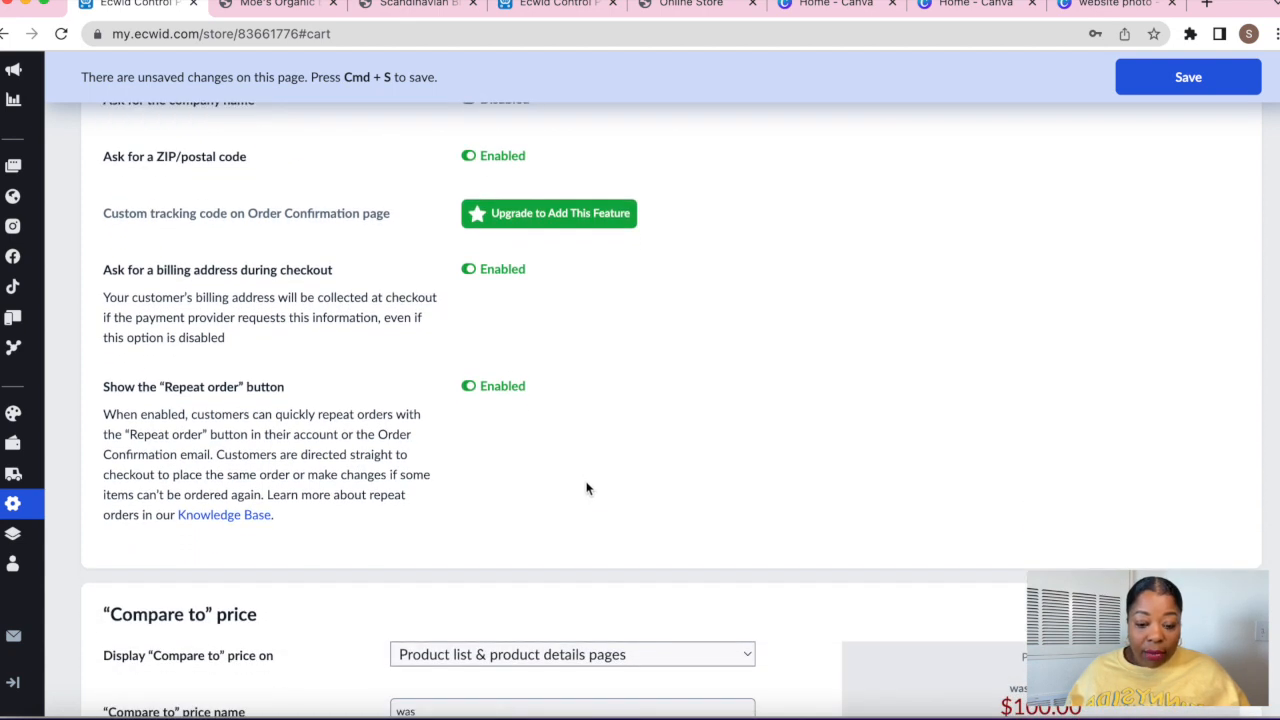
{"action": "scroll", "coordinate": [588, 497], "scroll_direction": "up", "scroll_amount": 10}
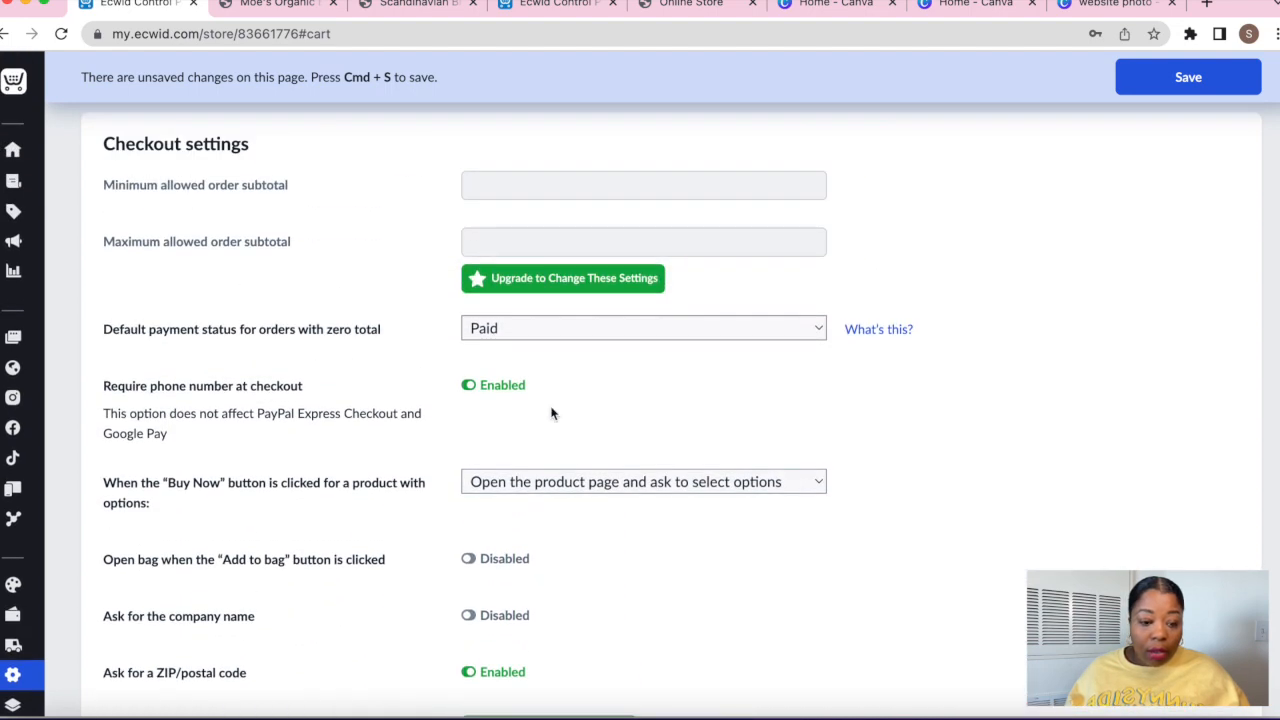
{"action": "scroll", "coordinate": [551, 413], "scroll_direction": "down", "scroll_amount": 10}
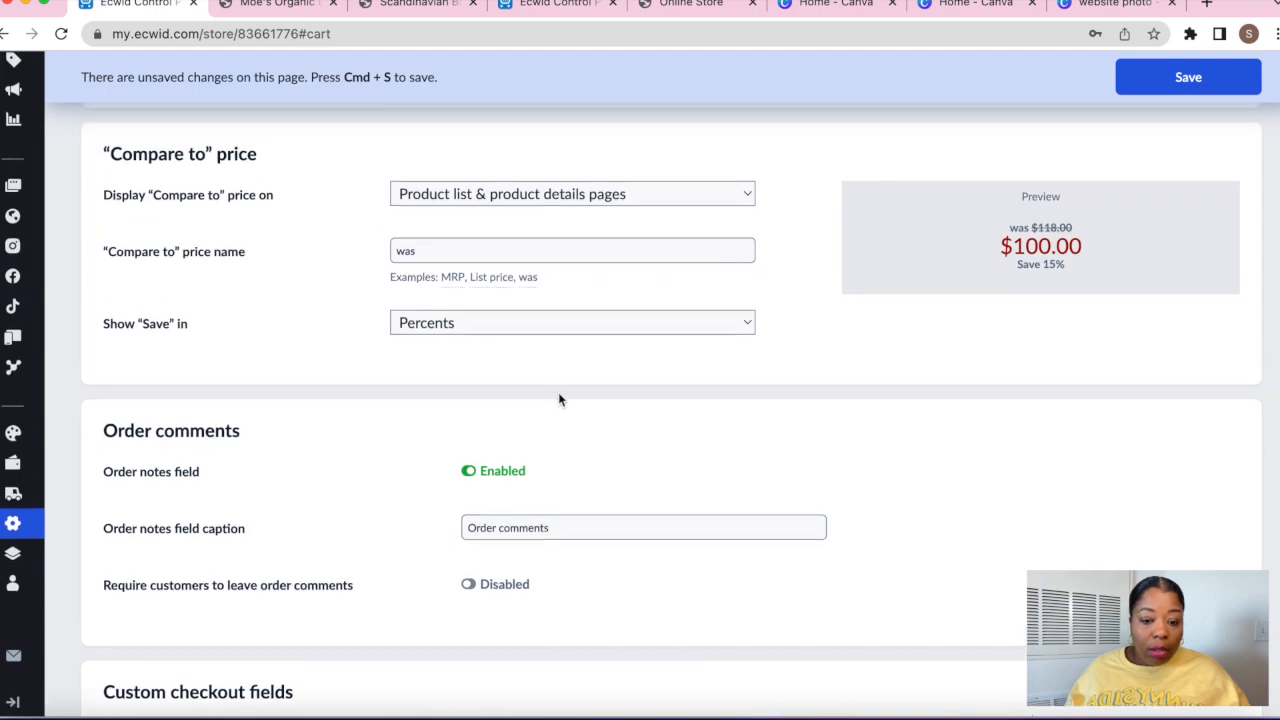
{"action": "scroll", "coordinate": [559, 398], "scroll_direction": "down", "scroll_amount": 3}
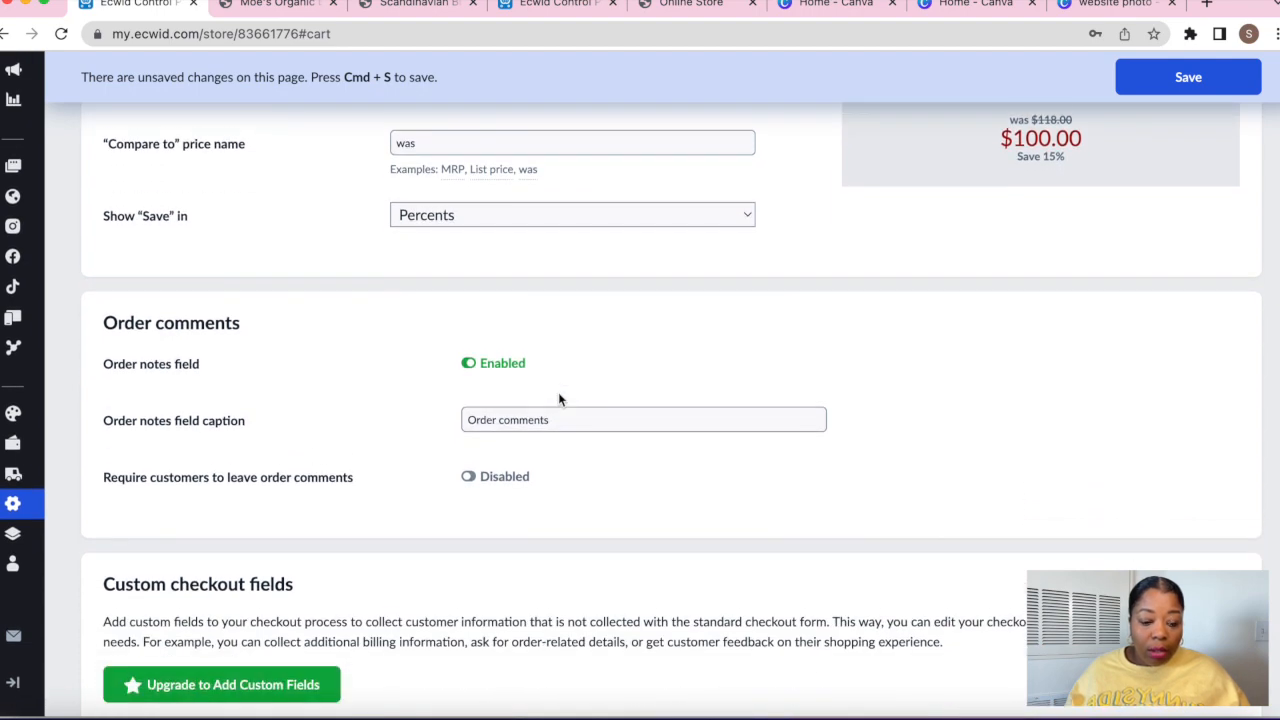
{"action": "scroll", "coordinate": [558, 398], "scroll_direction": "down", "scroll_amount": 4}
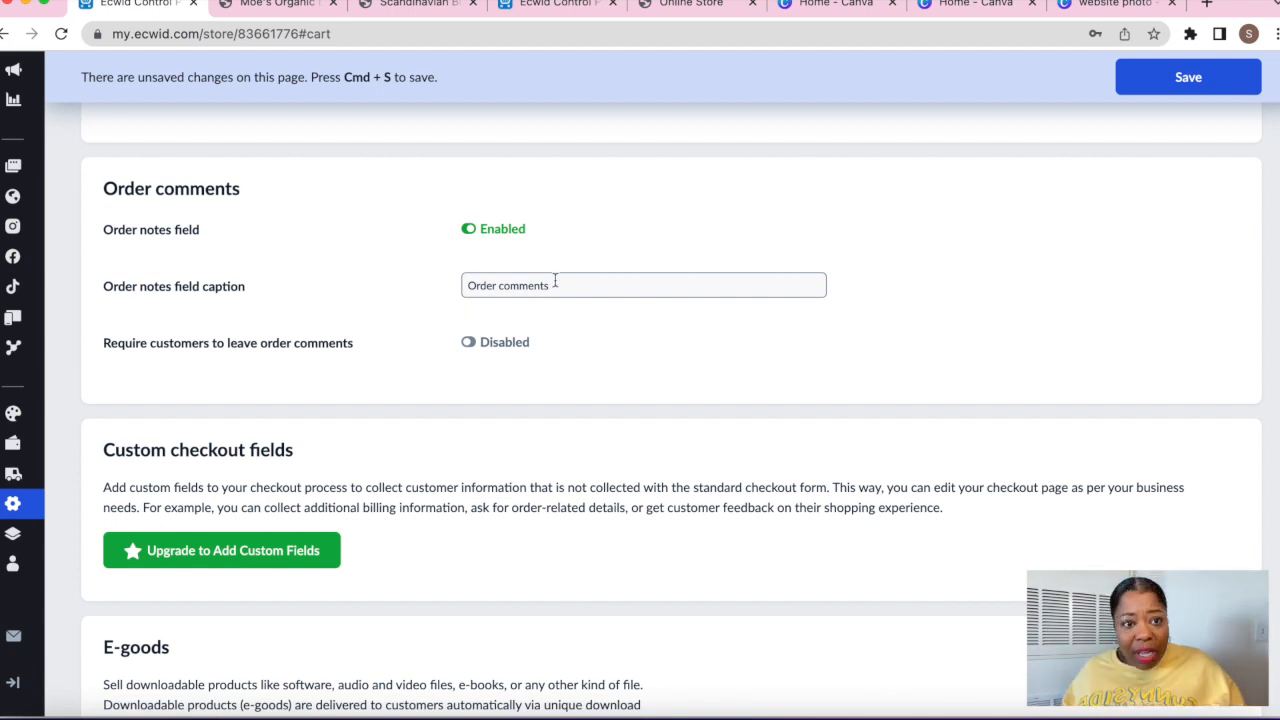
{"action": "scroll", "coordinate": [560, 276], "scroll_direction": "down", "scroll_amount": 1}
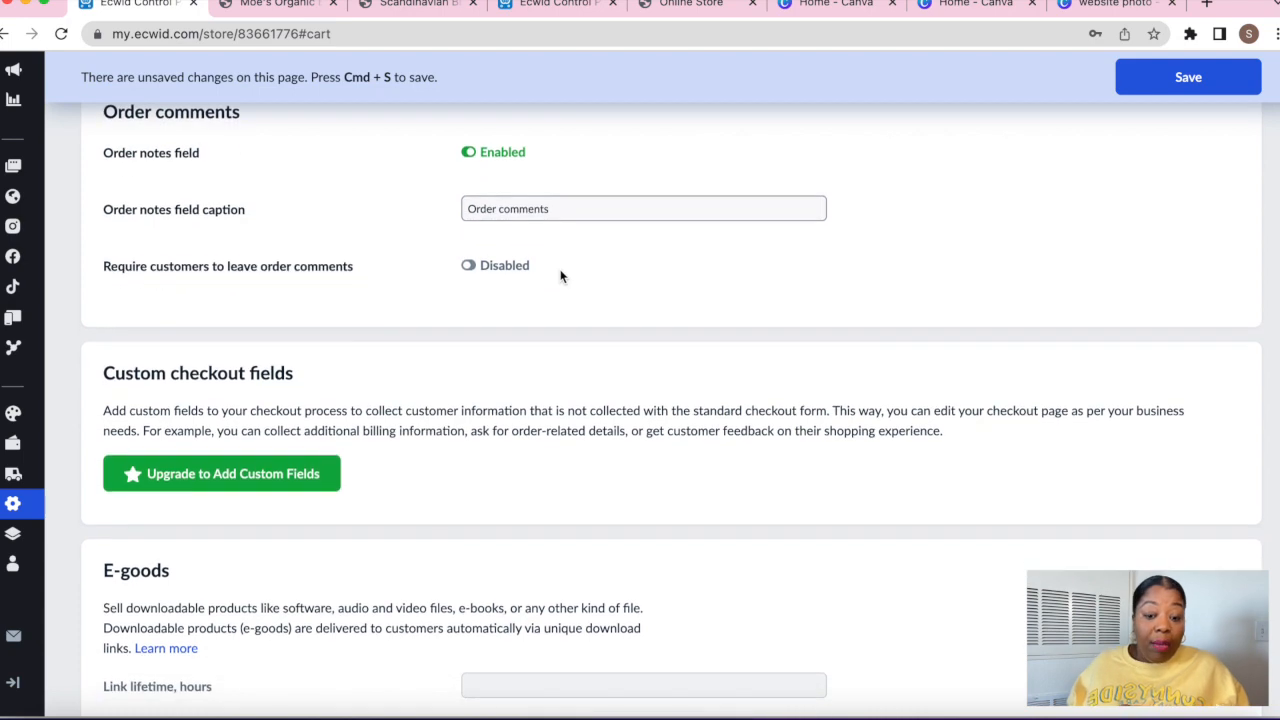
{"action": "scroll", "coordinate": [560, 276], "scroll_direction": "down", "scroll_amount": 8}
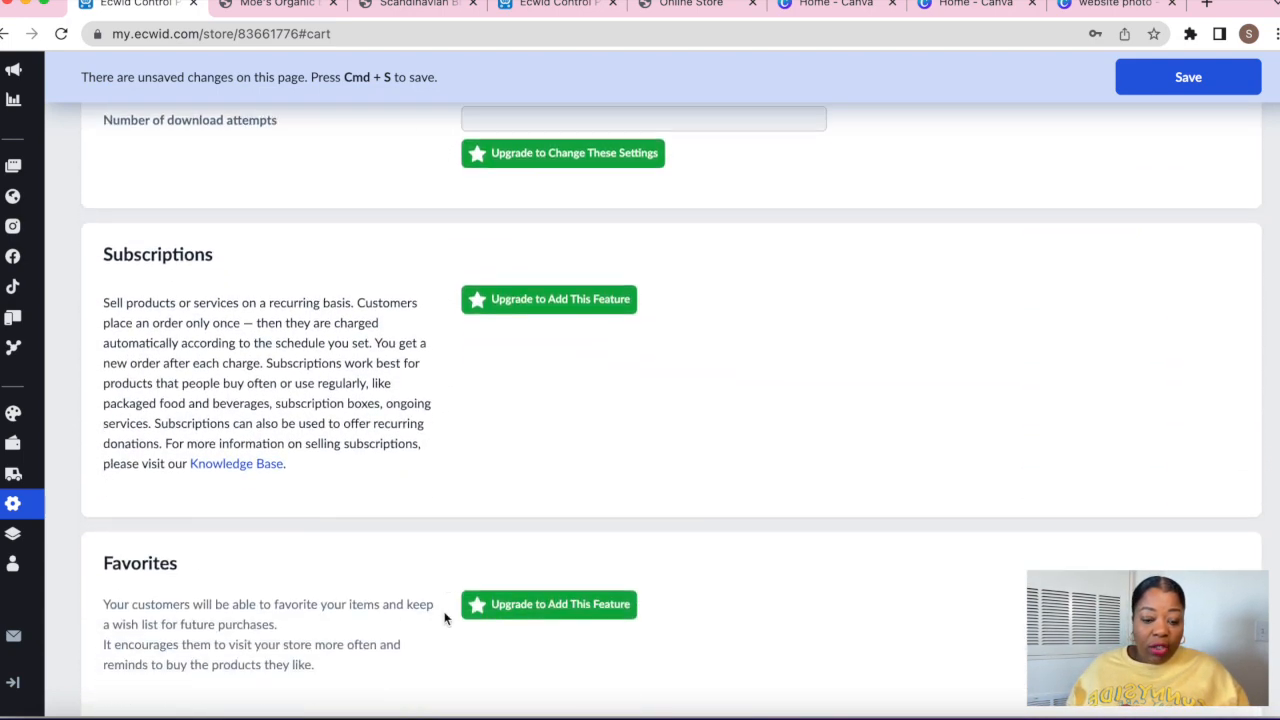
{"action": "scroll", "coordinate": [445, 618], "scroll_direction": "down", "scroll_amount": 7}
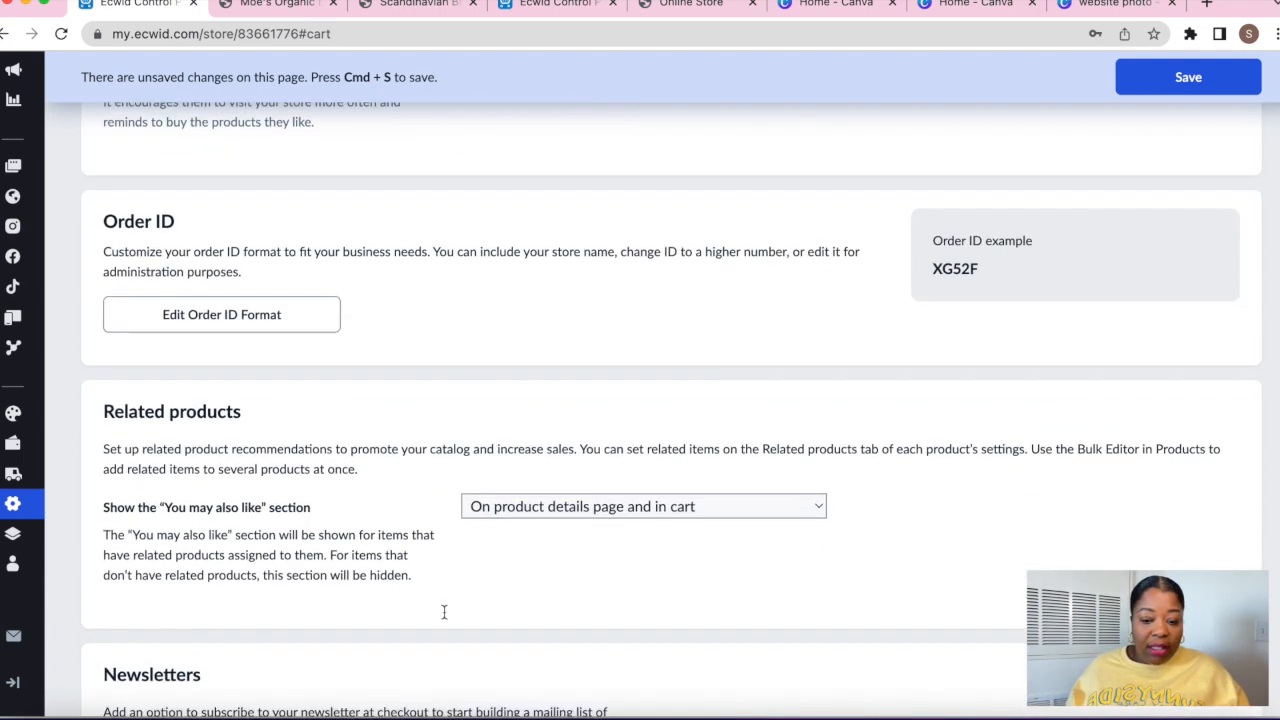
{"action": "scroll", "coordinate": [444, 612], "scroll_direction": "down", "scroll_amount": 5}
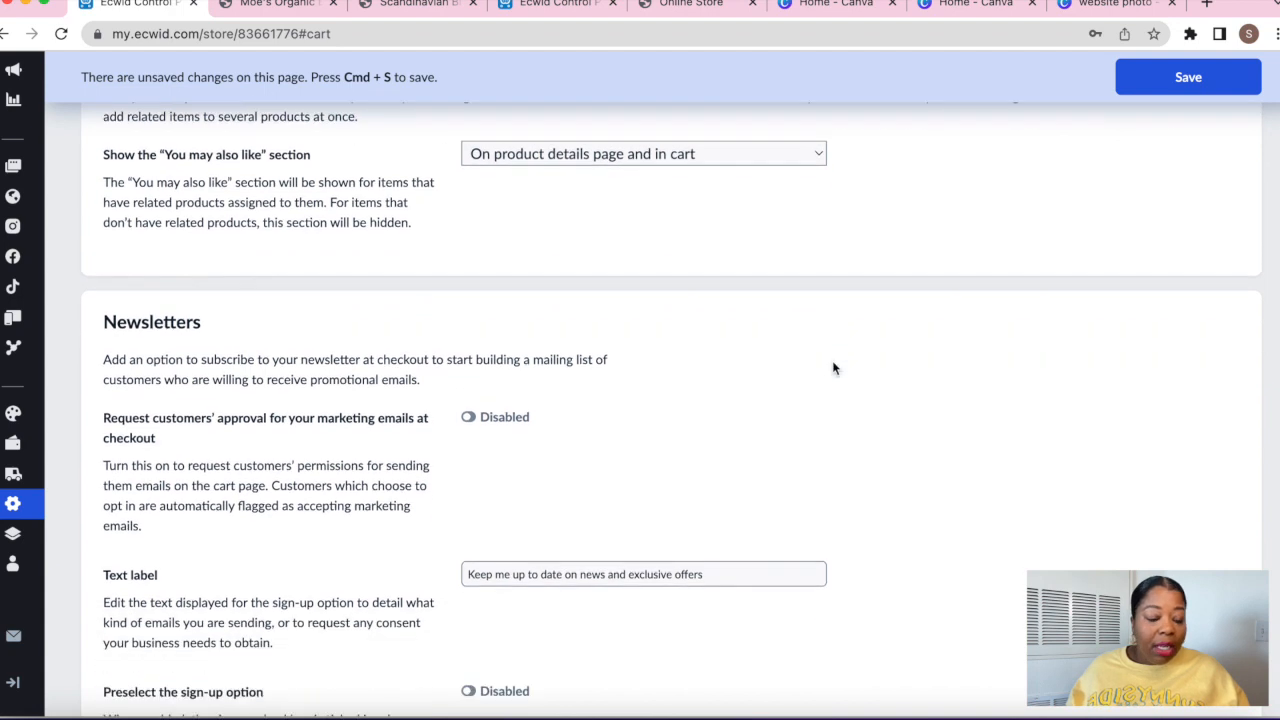
Turn on the marketing-email approval request at checkout and preselect the newsletter sign-up option
{"action": "scroll", "coordinate": [834, 368], "scroll_direction": "down", "scroll_amount": 1}
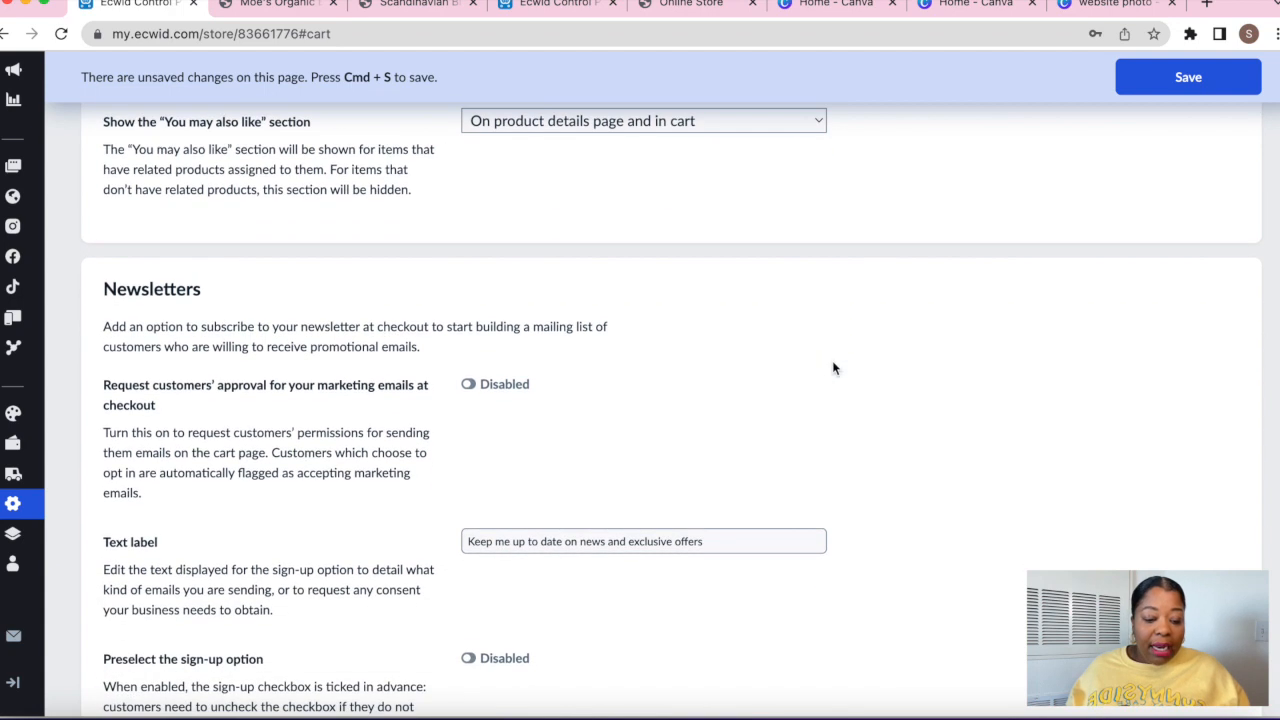
{"action": "left_click", "coordinate": [468, 385]}
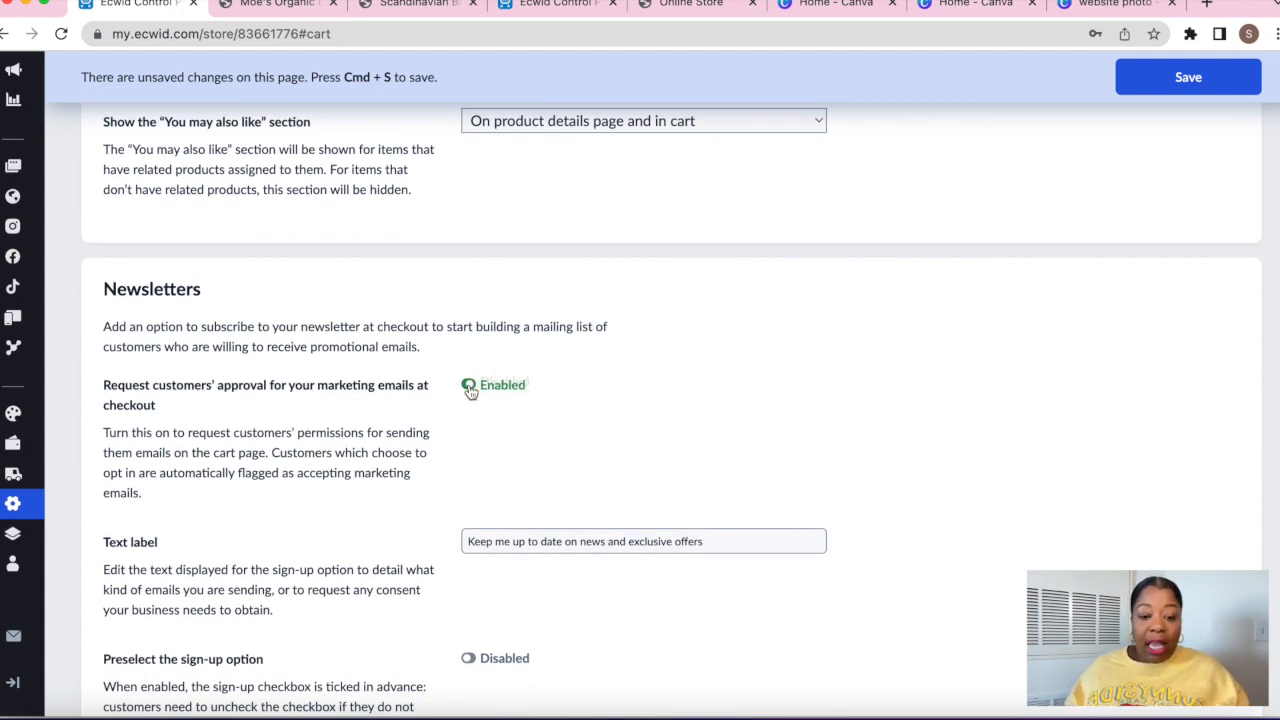
{"action": "scroll", "coordinate": [567, 470], "scroll_direction": "down", "scroll_amount": 3}
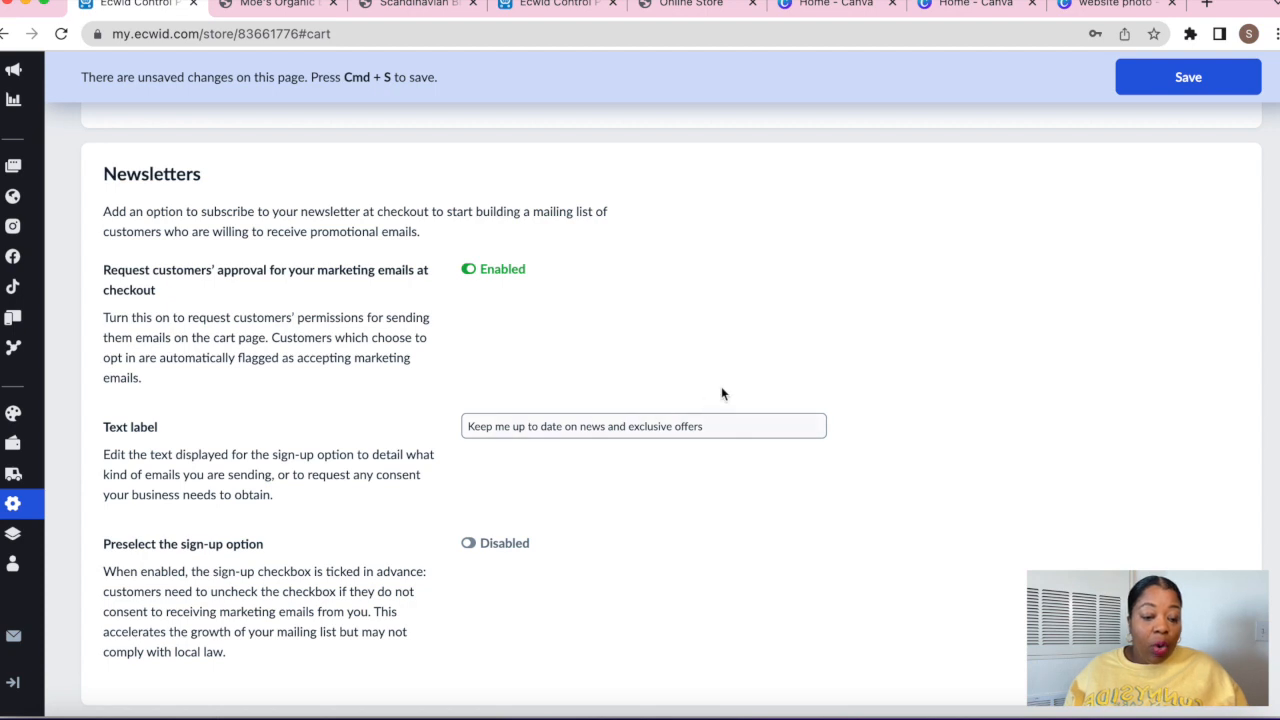
{"action": "scroll", "coordinate": [600, 497], "scroll_direction": "down", "scroll_amount": 3}
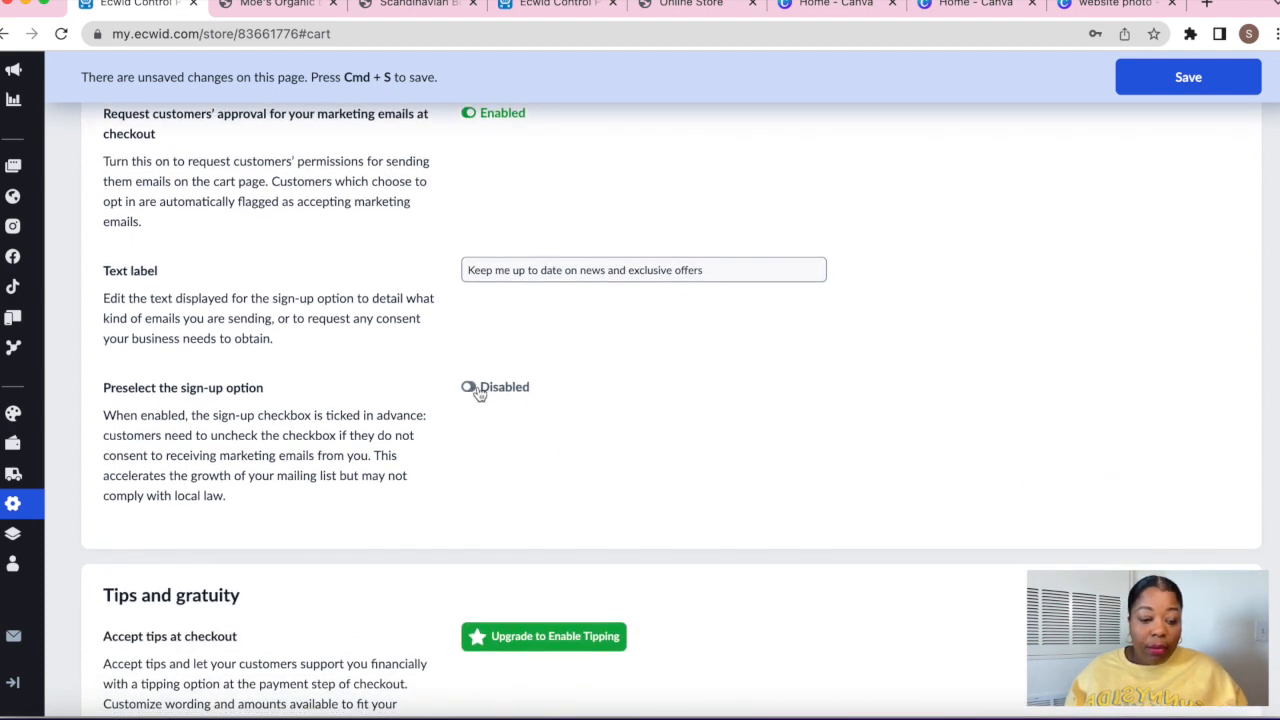
{"action": "left_click", "coordinate": [470, 388]}
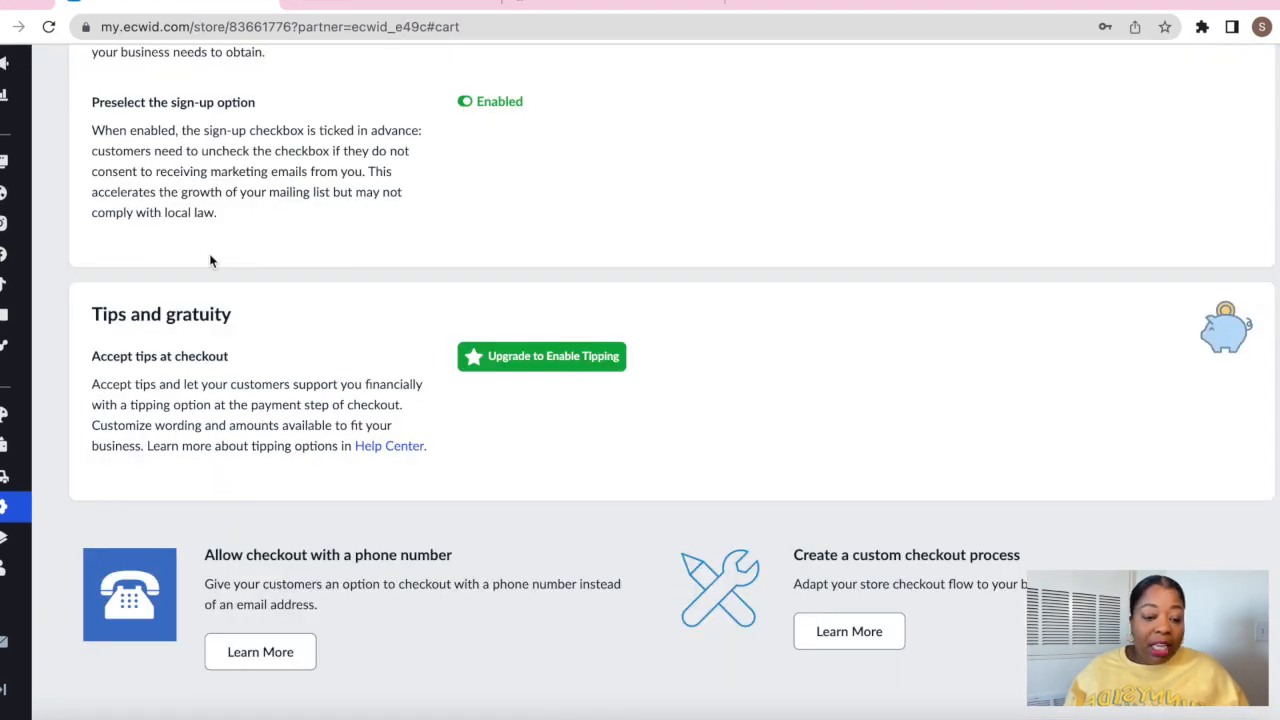
{"action": "scroll", "coordinate": [209, 253], "scroll_direction": "up", "scroll_amount": 5}
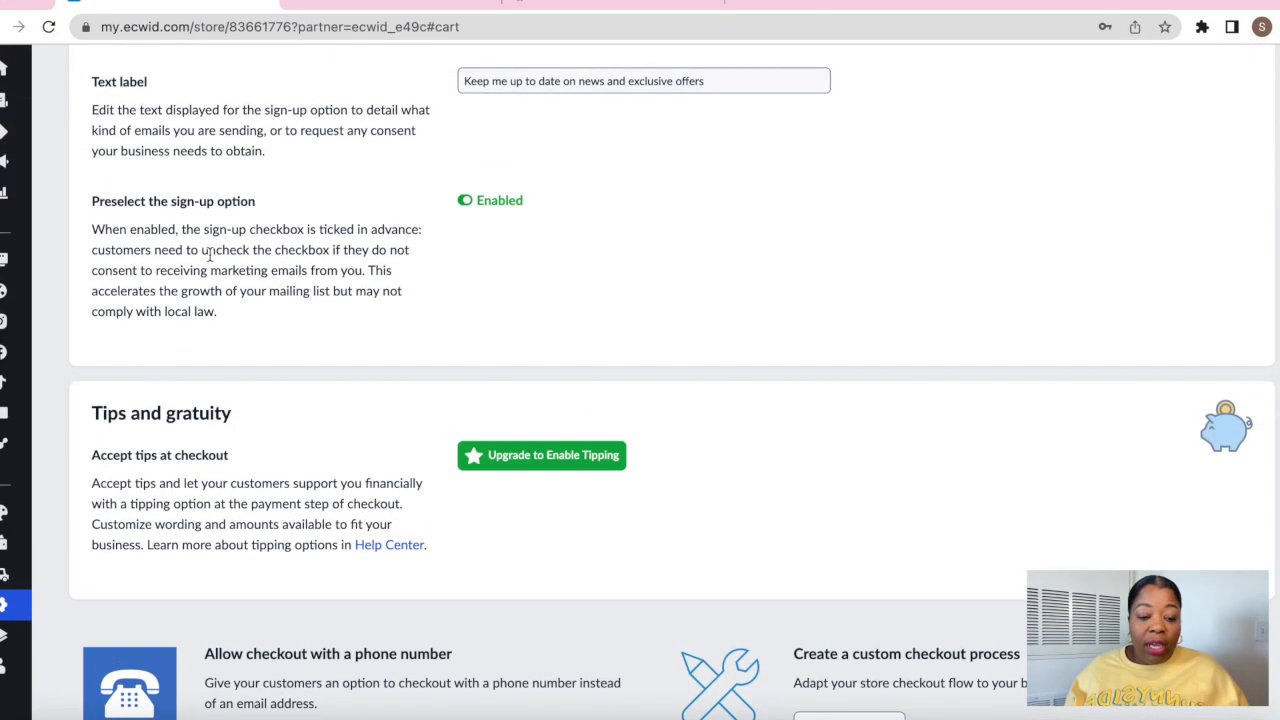
{"action": "scroll", "coordinate": [209, 255], "scroll_direction": "up", "scroll_amount": 8}
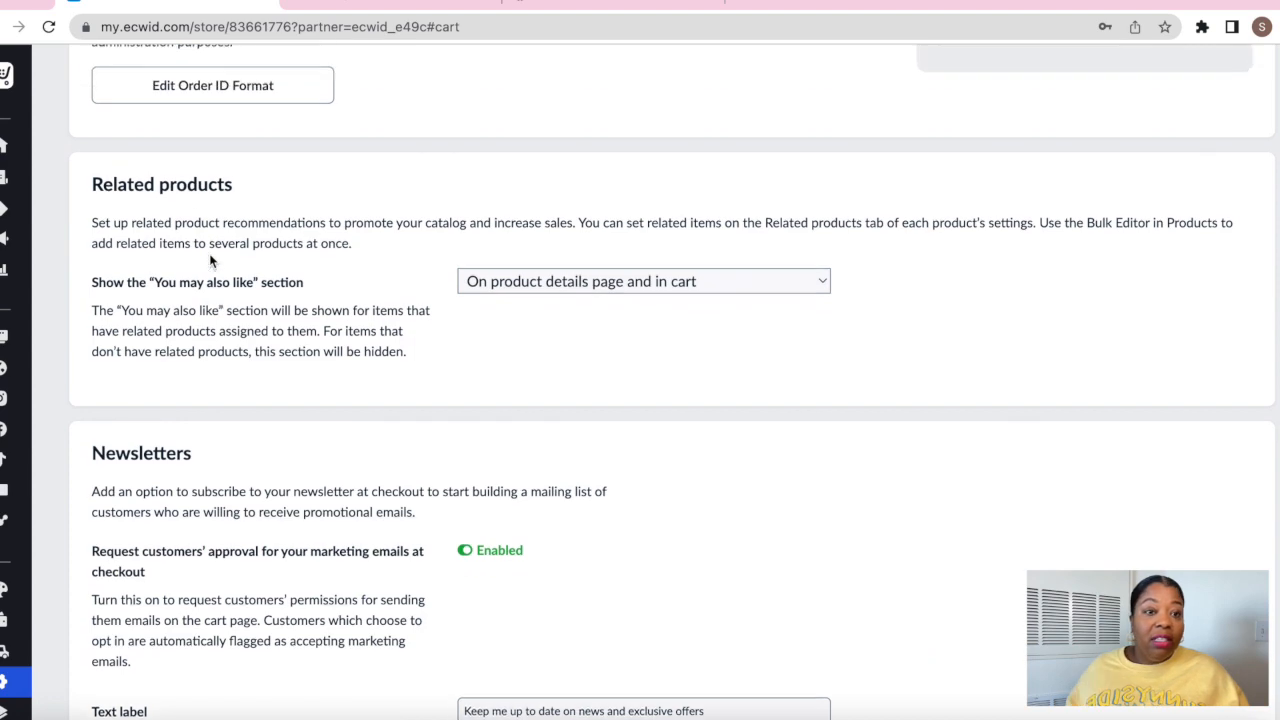
{"action": "scroll", "coordinate": [210, 260], "scroll_direction": "up", "scroll_amount": 4}
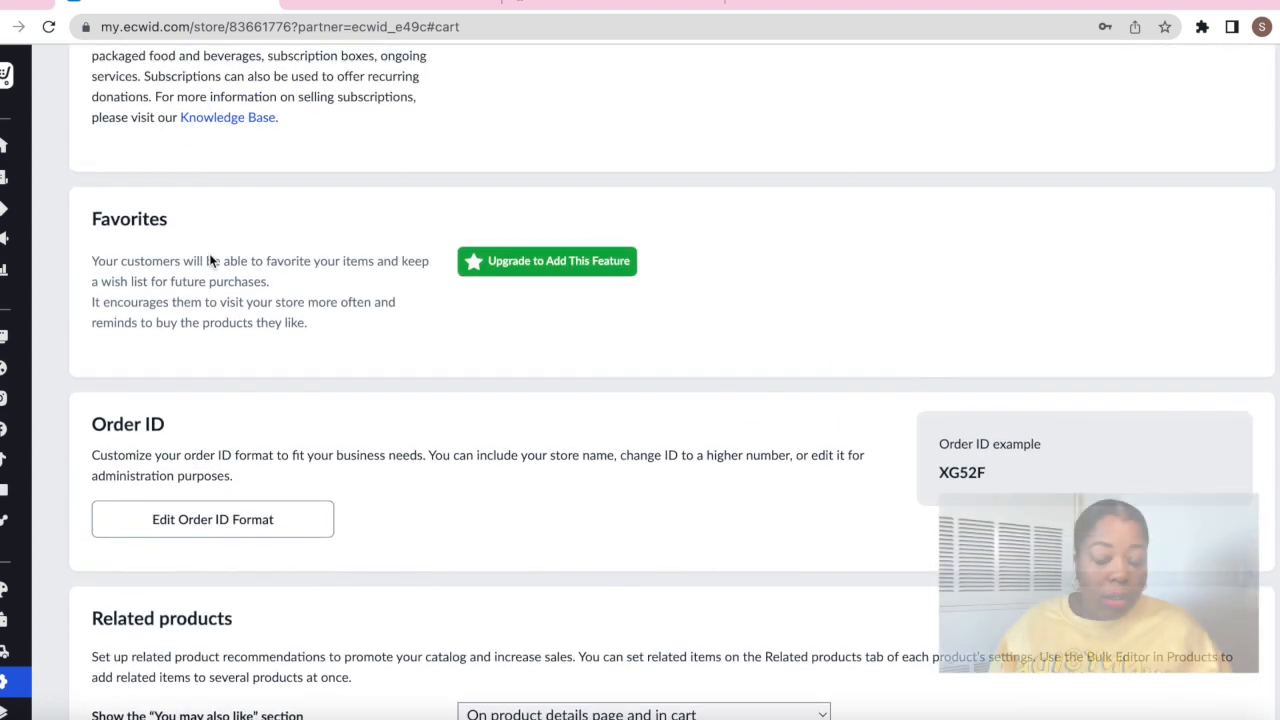
{"action": "scroll", "coordinate": [210, 258], "scroll_direction": "up", "scroll_amount": 10}
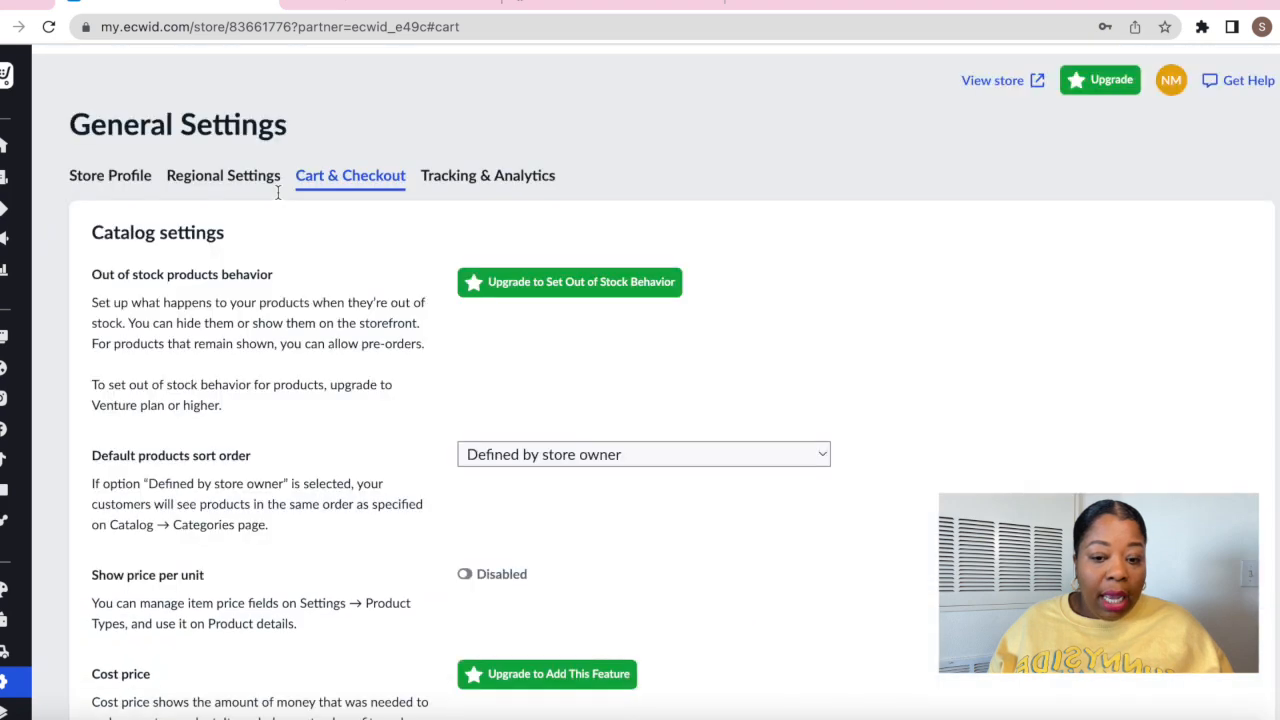
{"action": "left_click", "coordinate": [466, 184]}
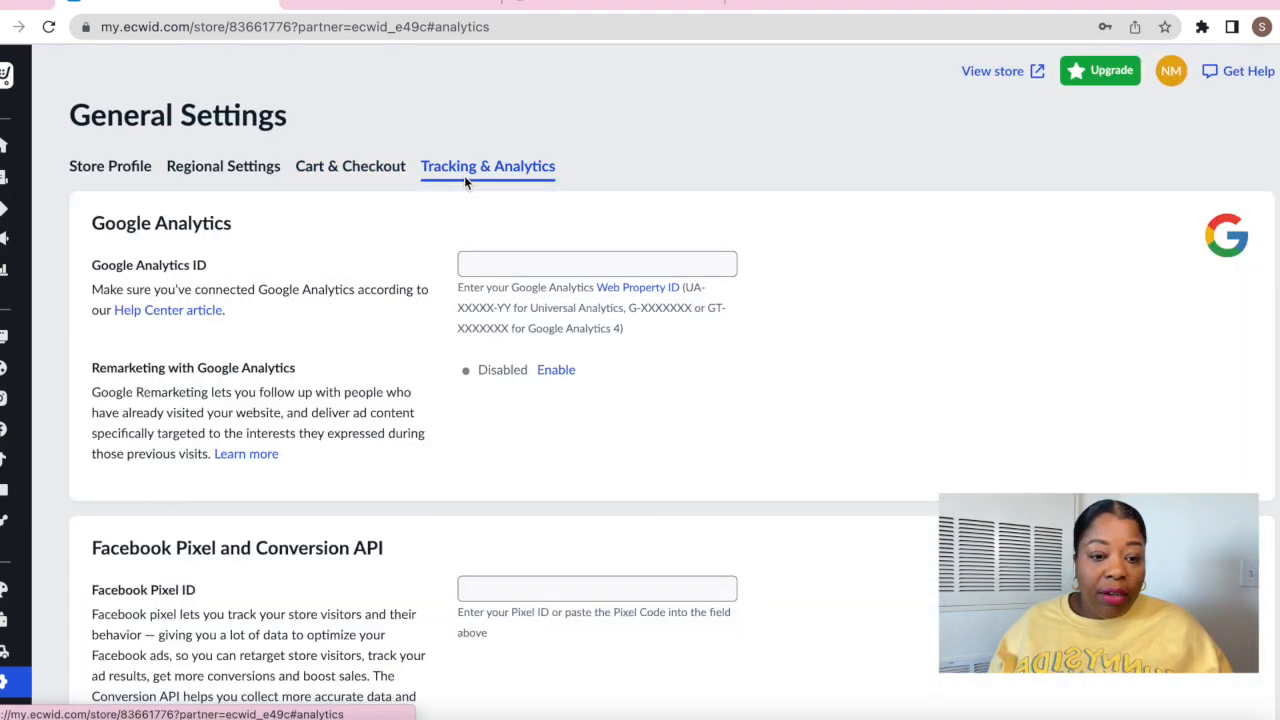
{"action": "scroll", "coordinate": [550, 331], "scroll_direction": "down", "scroll_amount": 2}
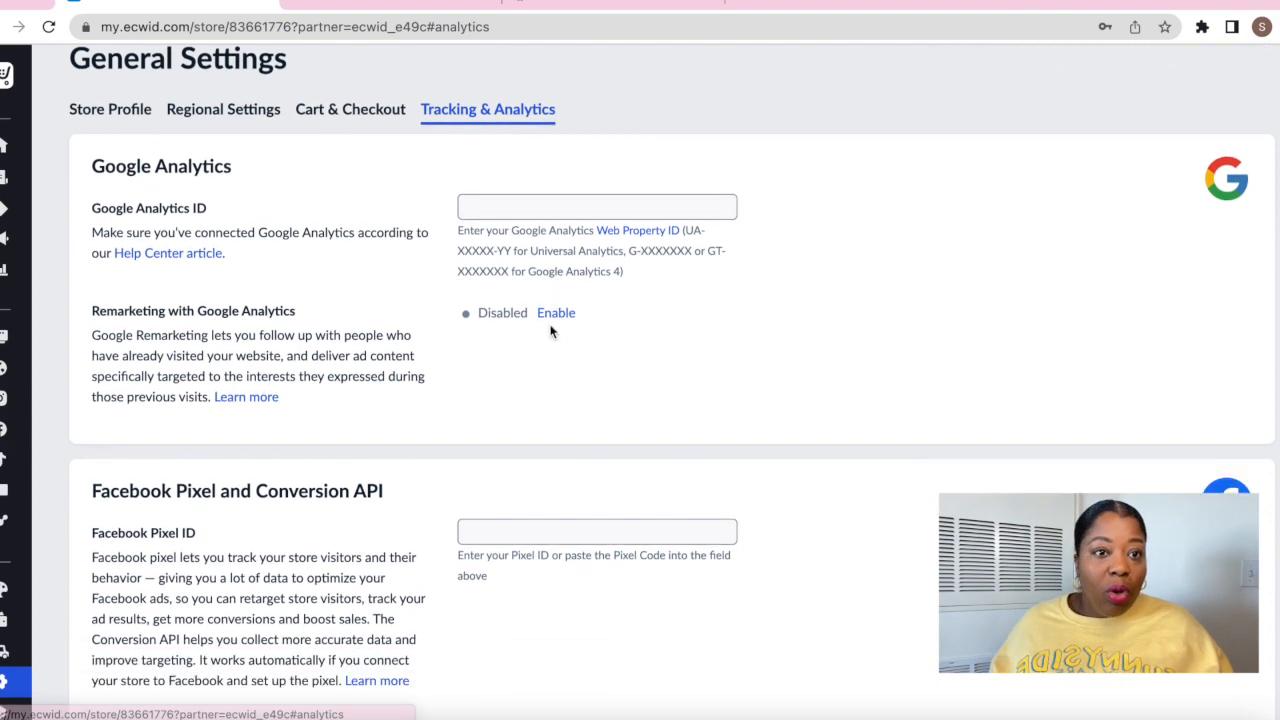
{"action": "scroll", "coordinate": [550, 331], "scroll_direction": "down", "scroll_amount": 5}
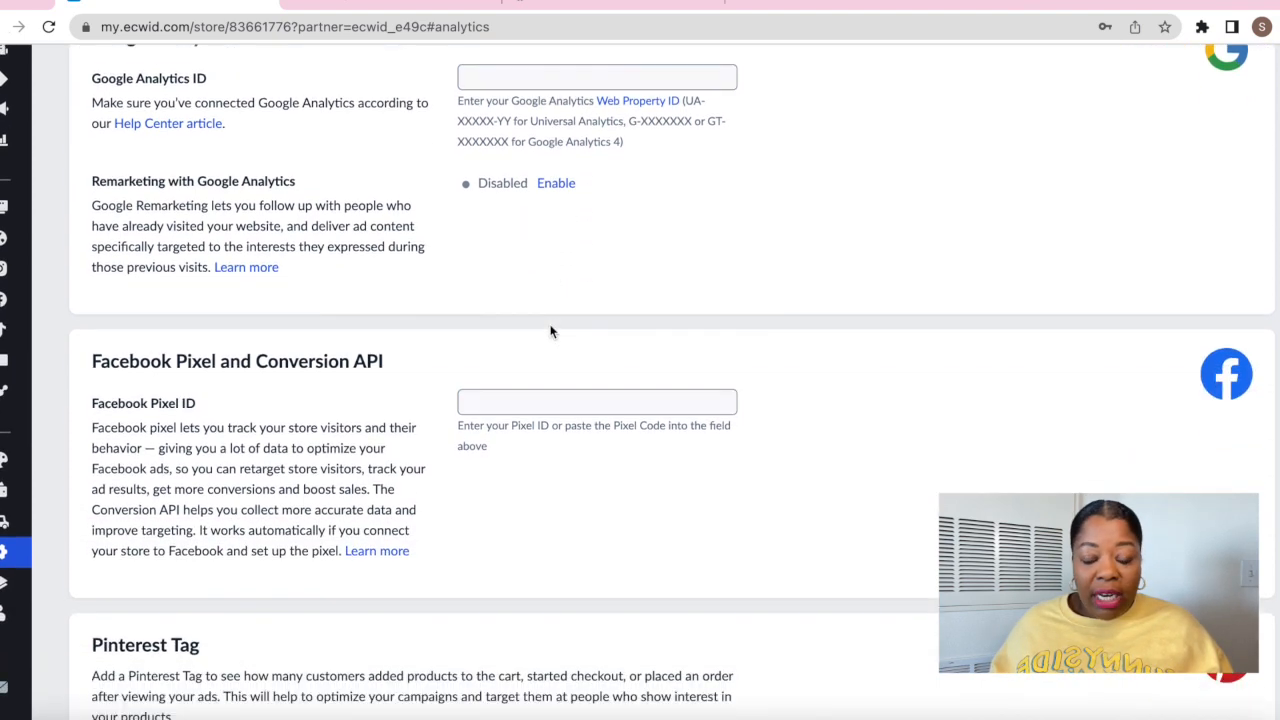
{"action": "scroll", "coordinate": [550, 331], "scroll_direction": "down", "scroll_amount": 4}
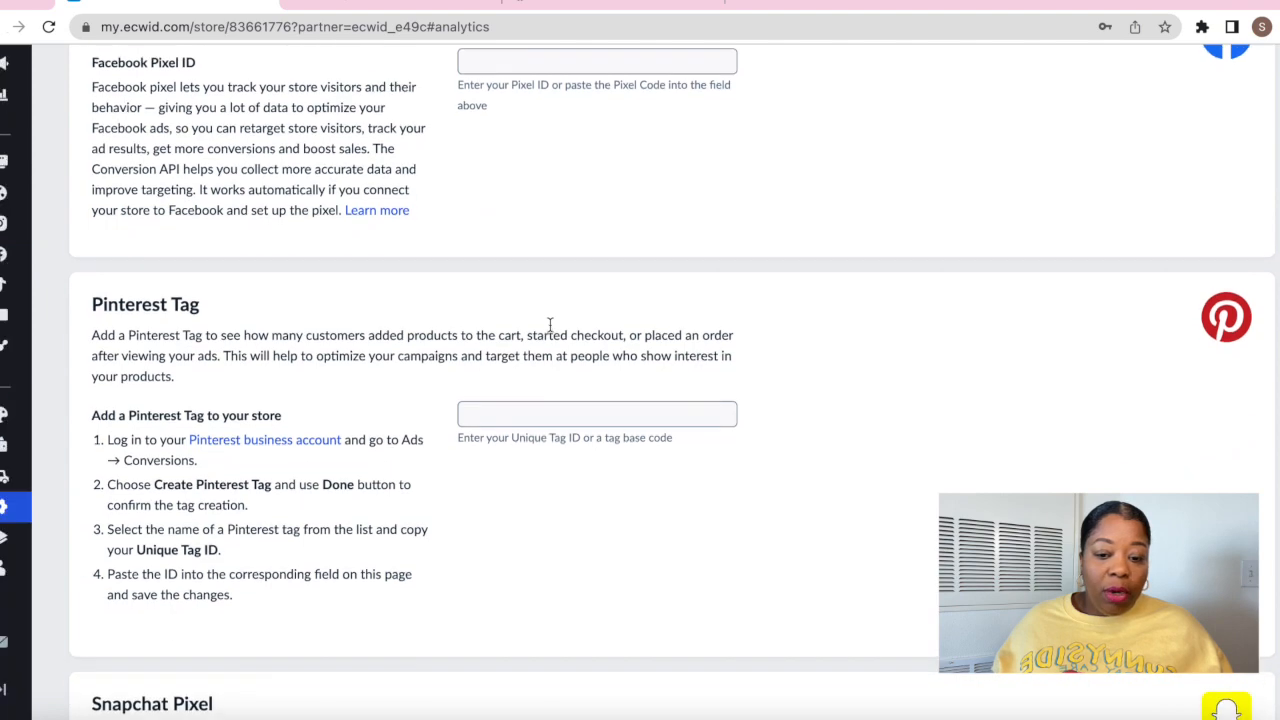
{"action": "scroll", "coordinate": [550, 328], "scroll_direction": "down", "scroll_amount": 9}
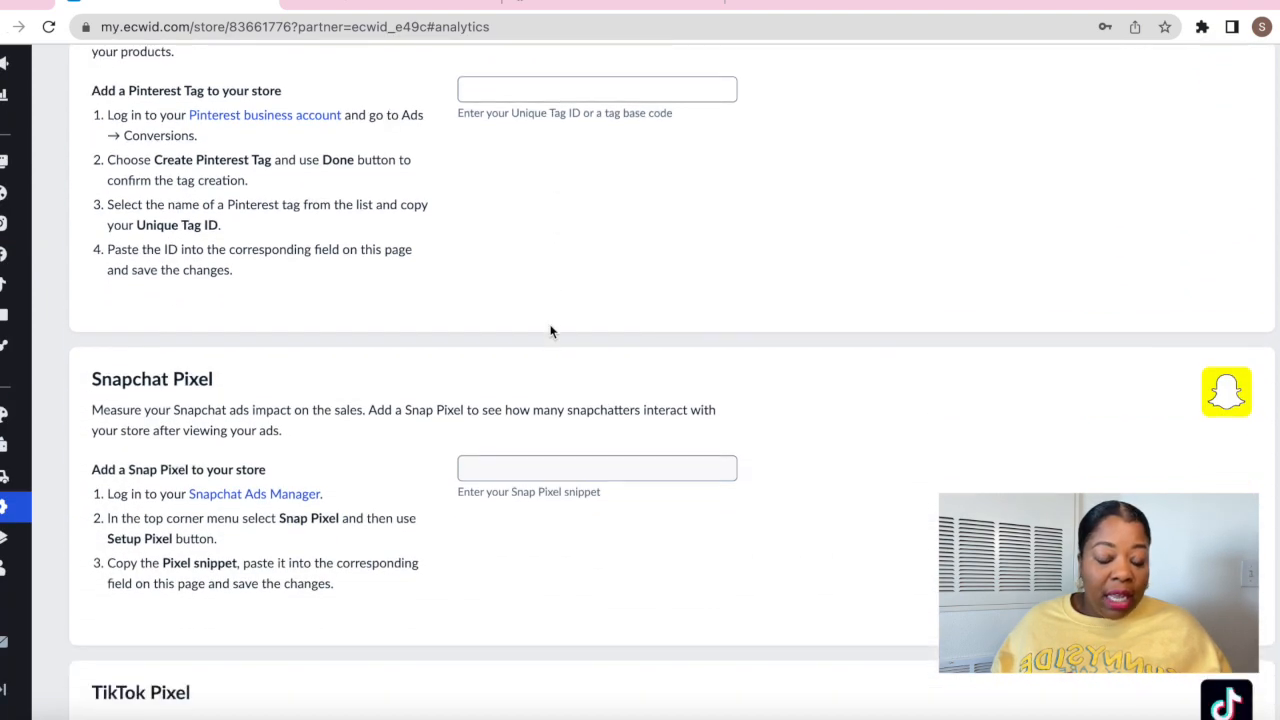
{"action": "scroll", "coordinate": [550, 331], "scroll_direction": "down", "scroll_amount": 6}
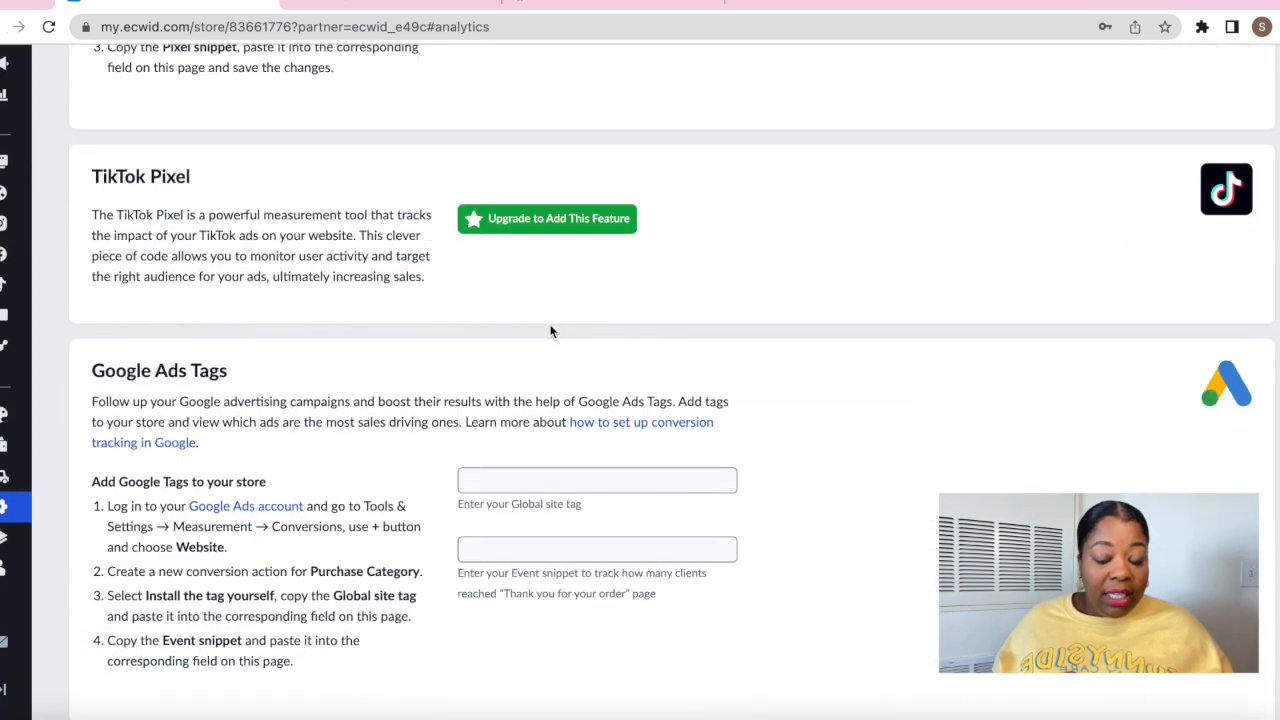
{"action": "scroll", "coordinate": [550, 331], "scroll_direction": "down", "scroll_amount": 5}
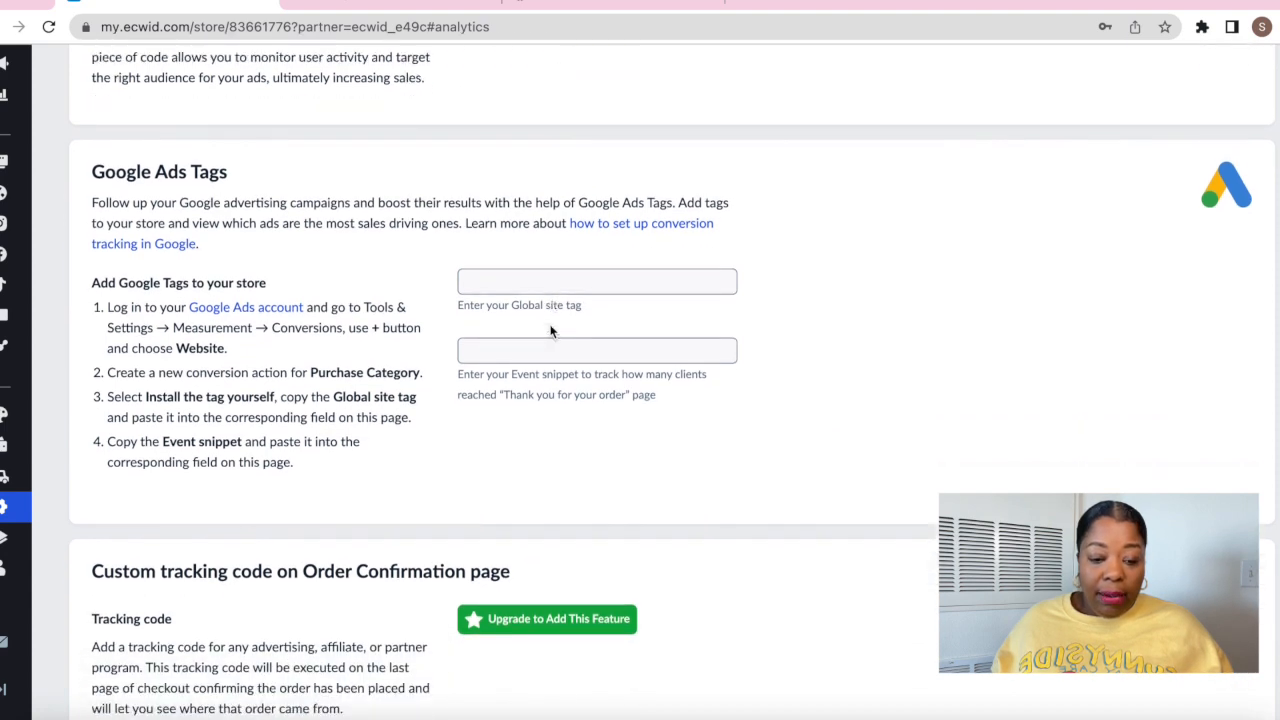
{"action": "scroll", "coordinate": [550, 328], "scroll_direction": "down", "scroll_amount": 3}
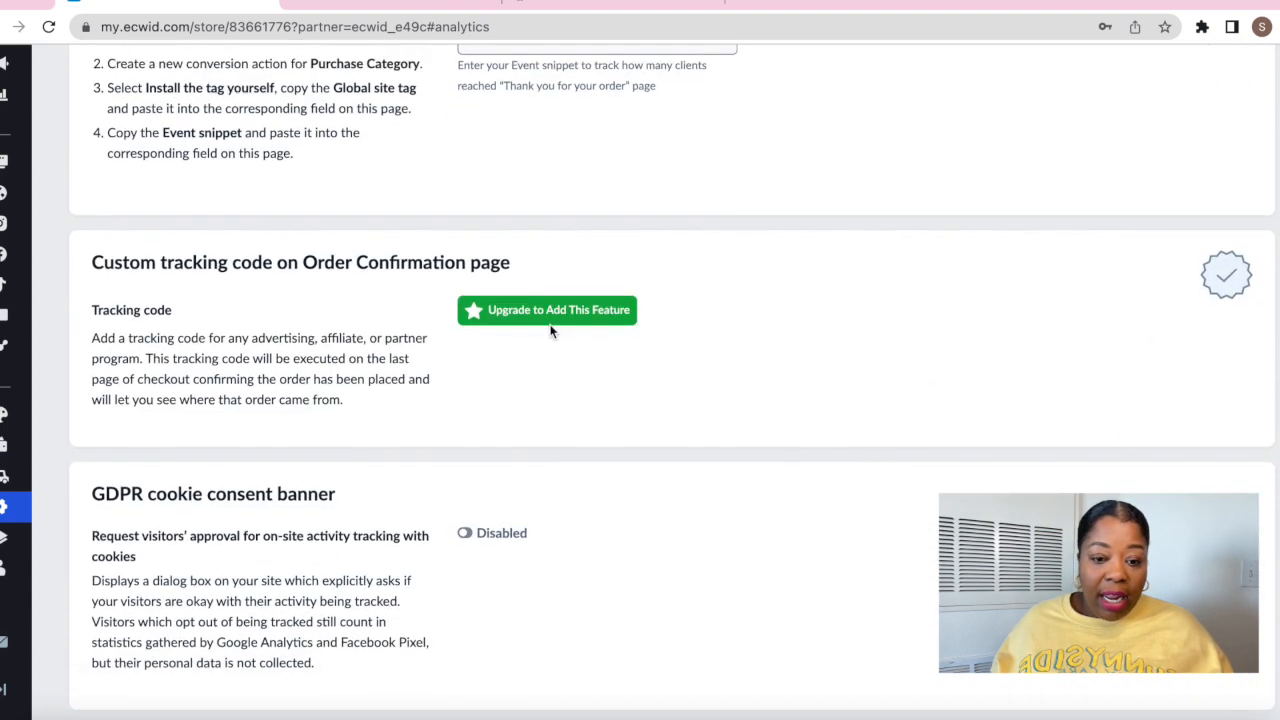
{"action": "scroll", "coordinate": [550, 331], "scroll_direction": "down", "scroll_amount": 1}
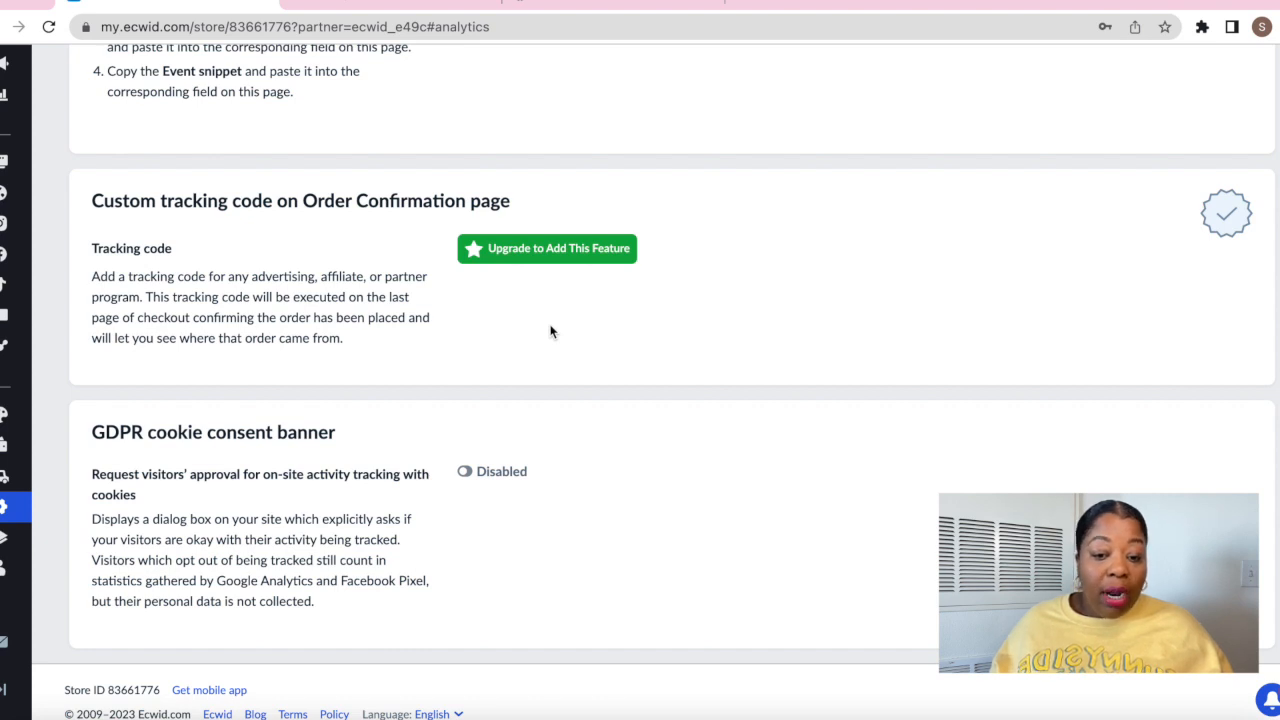
{"action": "scroll", "coordinate": [550, 331], "scroll_direction": "down", "scroll_amount": 1}
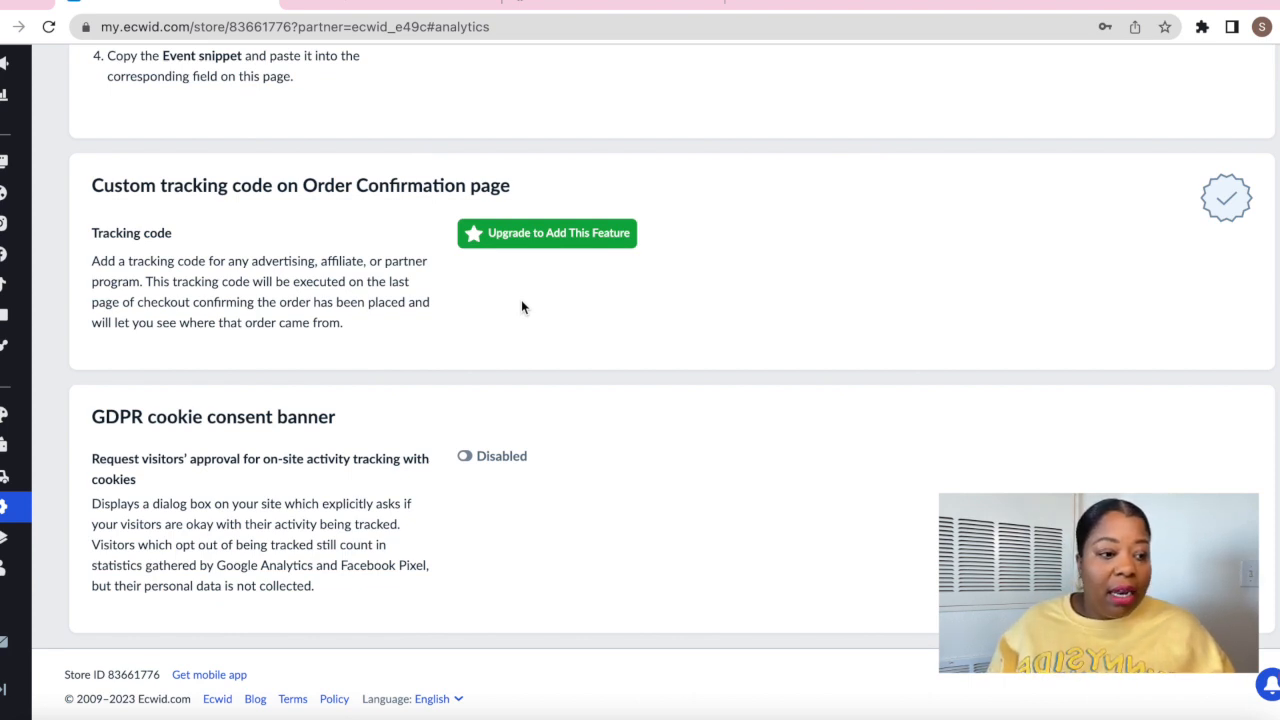
{"action": "scroll", "coordinate": [380, 239], "scroll_direction": "up", "scroll_amount": 4}
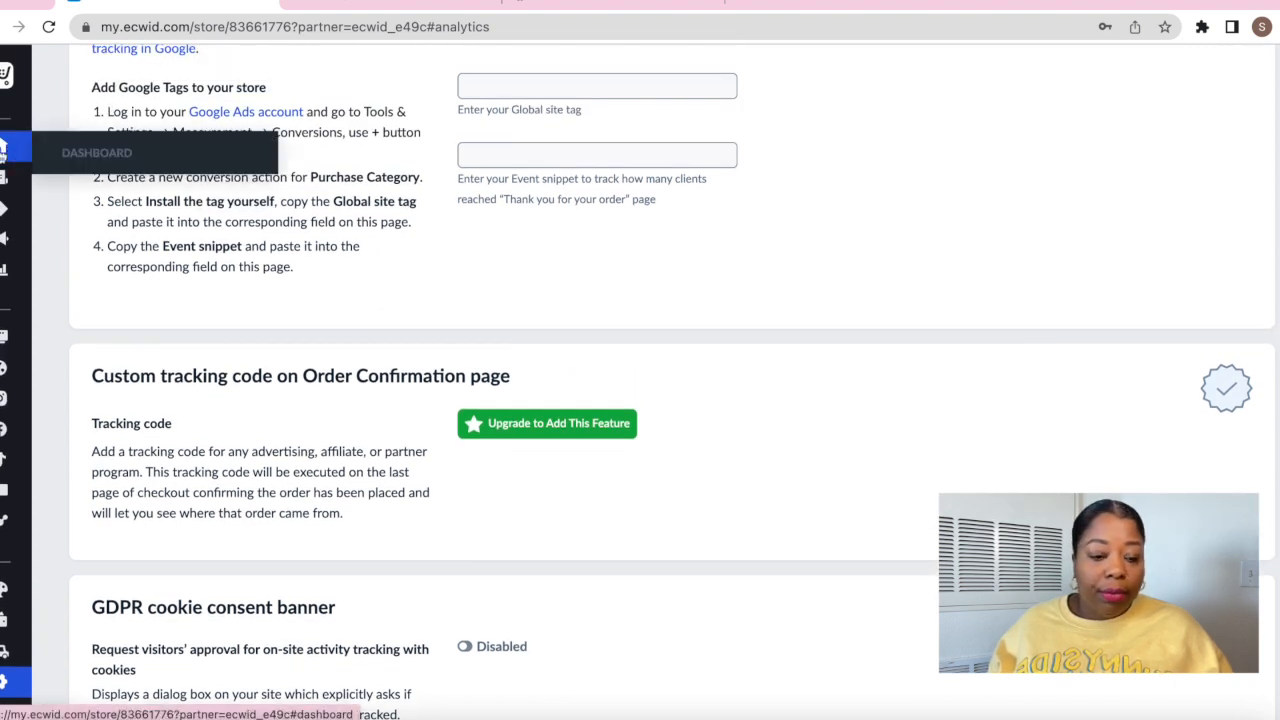
Add USPS as a shipping method and review its settings: 71 of 71 options, no region limits
{"action": "left_click", "coordinate": [5, 150]}
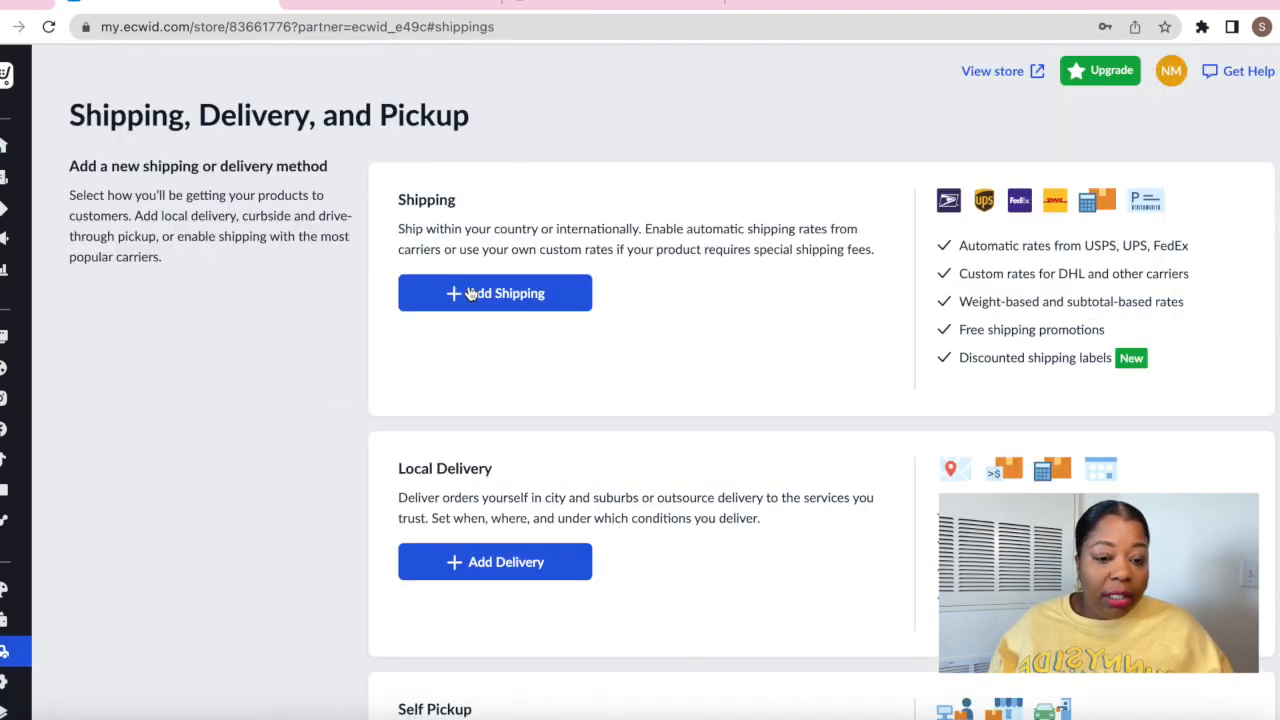
{"action": "left_click", "coordinate": [470, 293]}
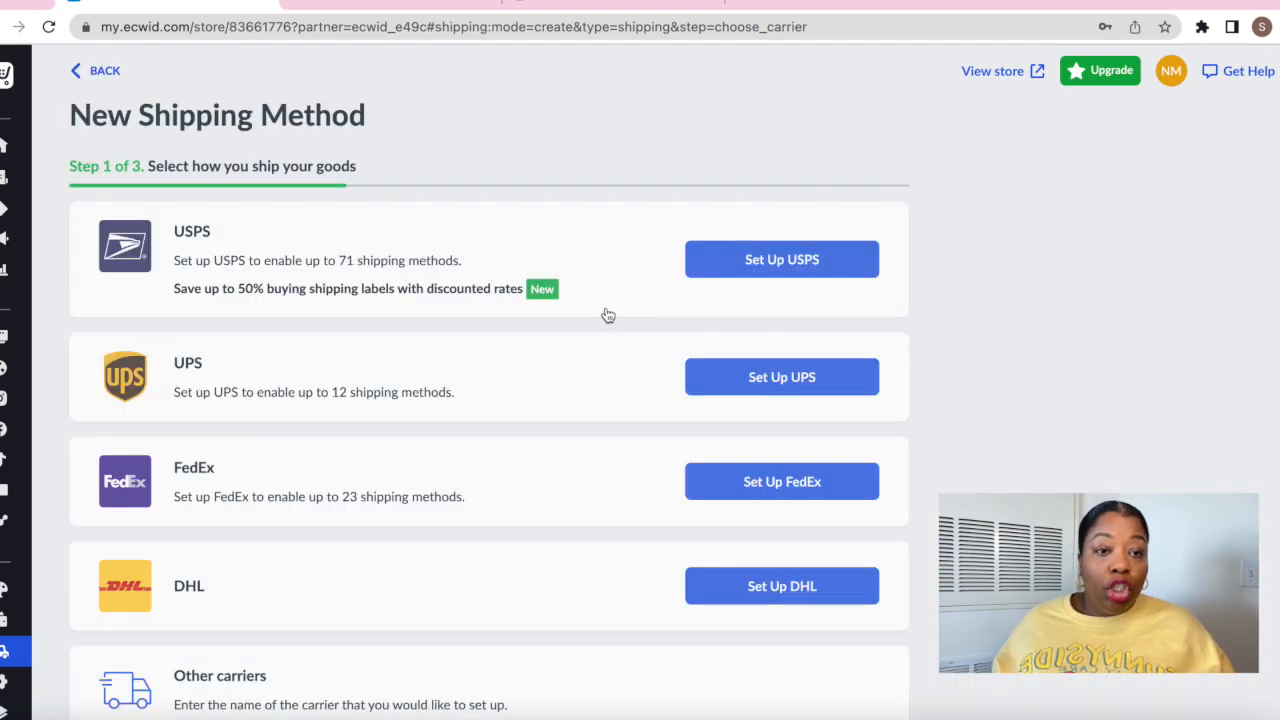
{"action": "left_click", "coordinate": [780, 258]}
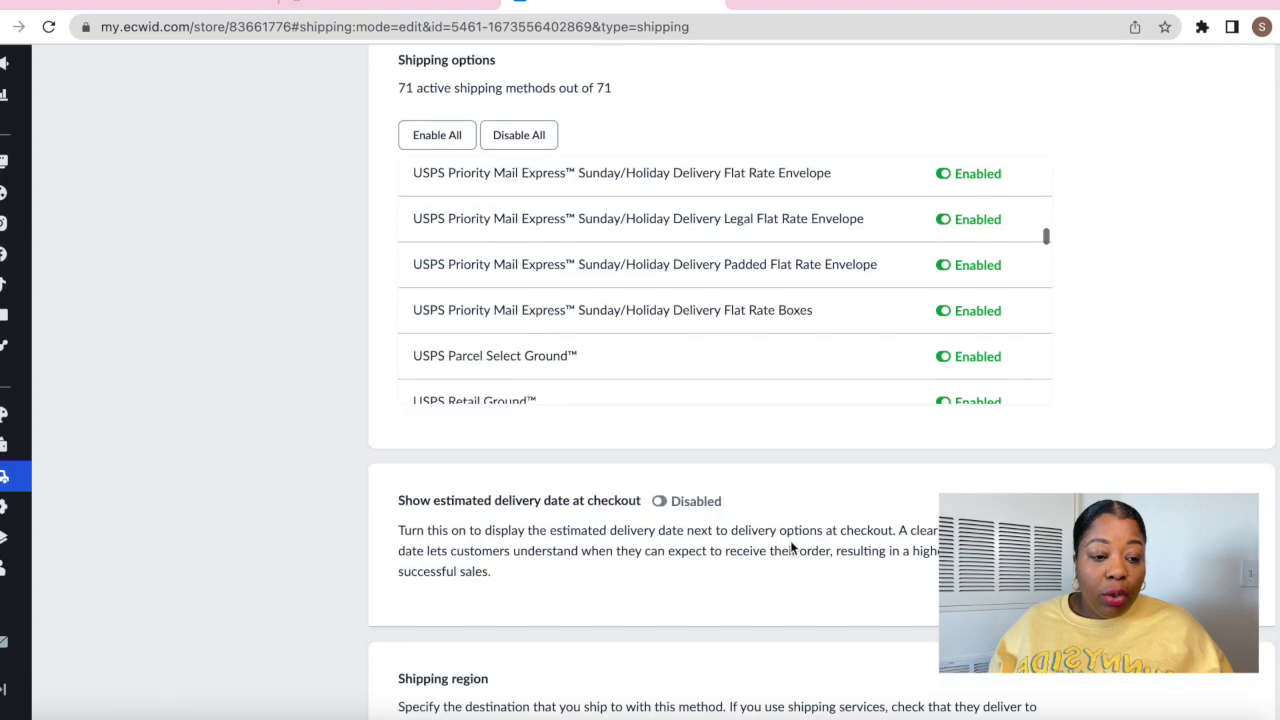
{"action": "scroll", "coordinate": [790, 540], "scroll_direction": "down", "scroll_amount": 8}
{"action": "scroll", "coordinate": [790, 545], "scroll_direction": "down", "scroll_amount": 6}
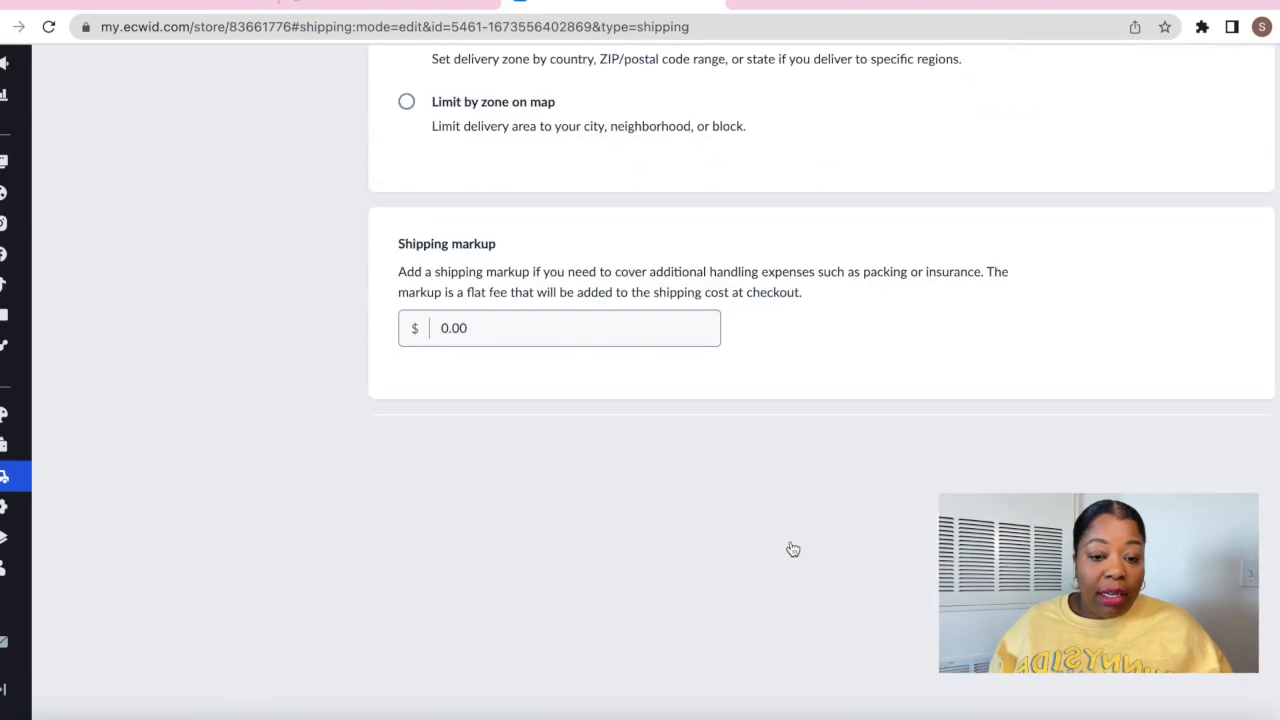
{"action": "scroll", "coordinate": [790, 541], "scroll_direction": "down", "scroll_amount": 7}
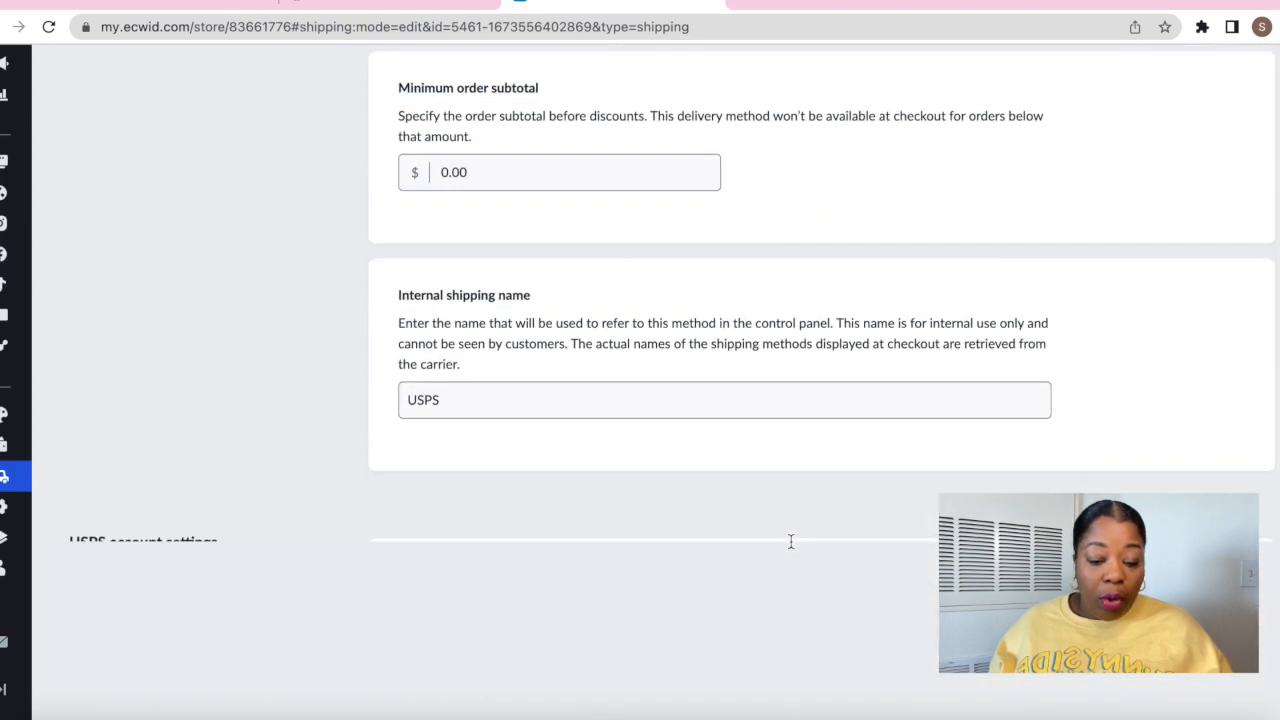
{"action": "scroll", "coordinate": [790, 545], "scroll_direction": "down", "scroll_amount": 3}
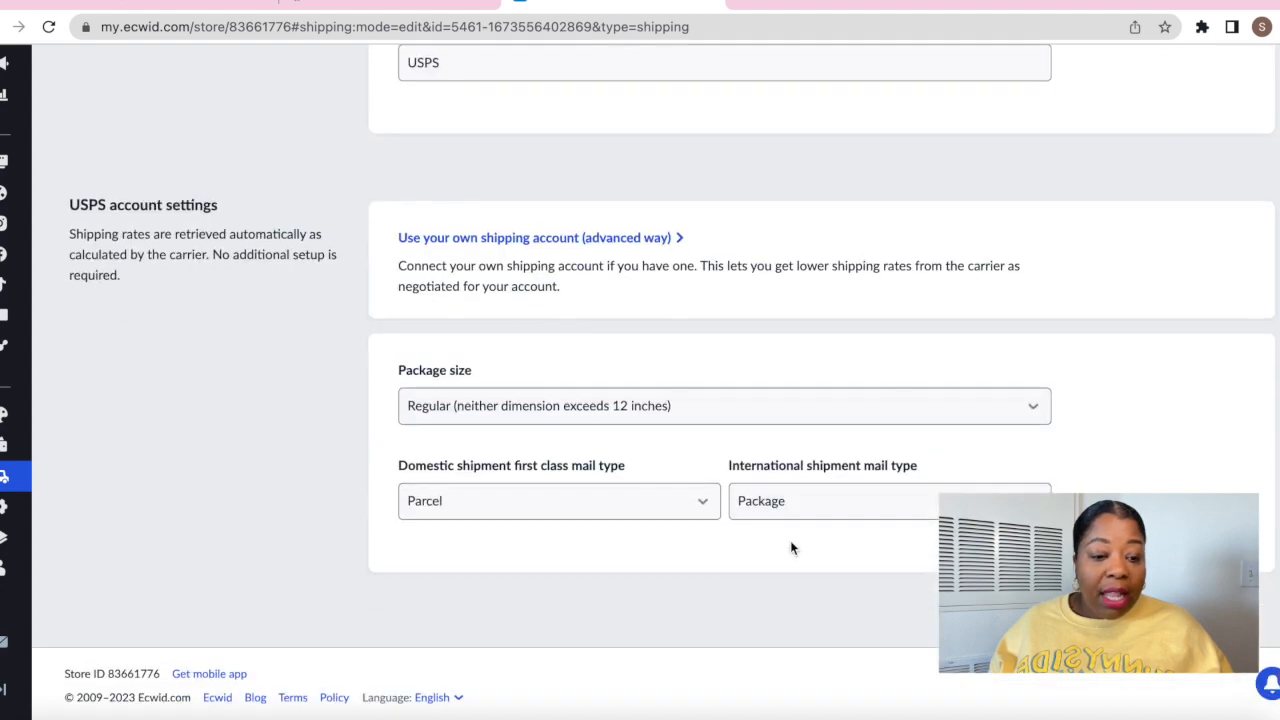
{"action": "scroll", "coordinate": [790, 547], "scroll_direction": "up", "scroll_amount": 10}
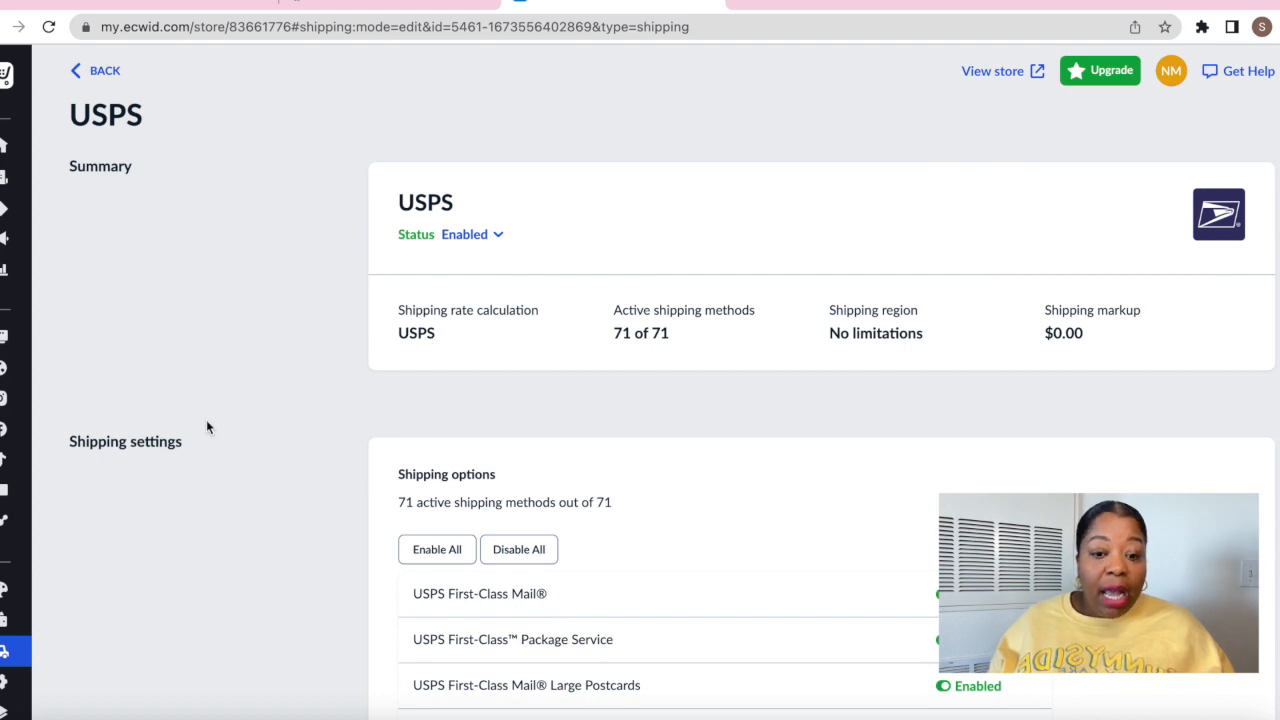
{"action": "scroll", "coordinate": [307, 445], "scroll_direction": "down", "scroll_amount": 10}
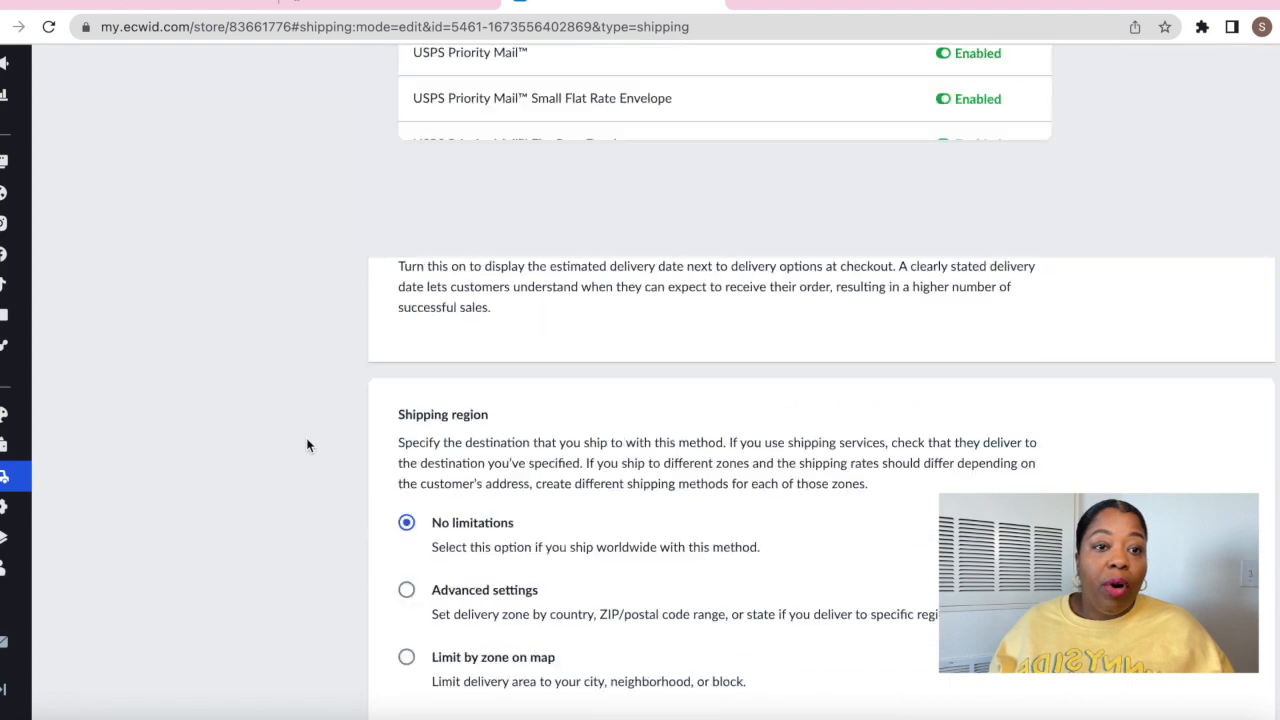
{"action": "scroll", "coordinate": [307, 445], "scroll_direction": "down", "scroll_amount": 1}
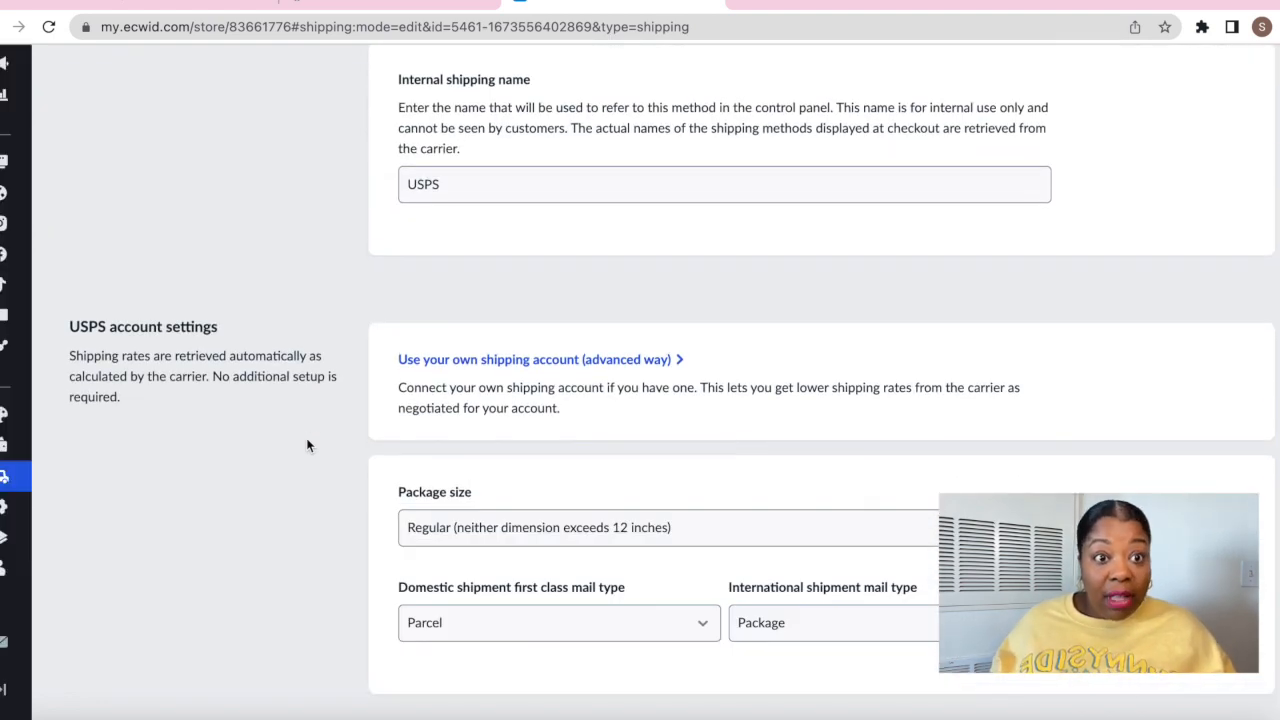
{"action": "scroll", "coordinate": [307, 445], "scroll_direction": "down", "scroll_amount": 2}
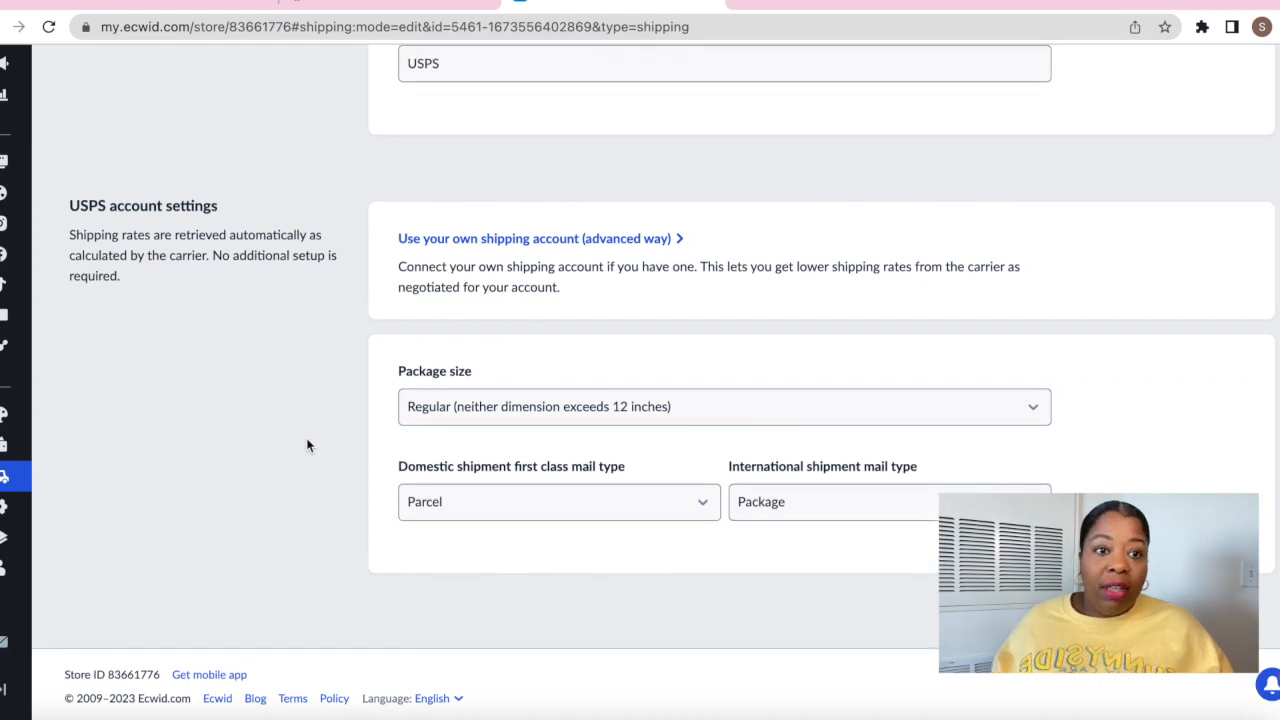
{"action": "scroll", "coordinate": [307, 445], "scroll_direction": "up", "scroll_amount": 10}
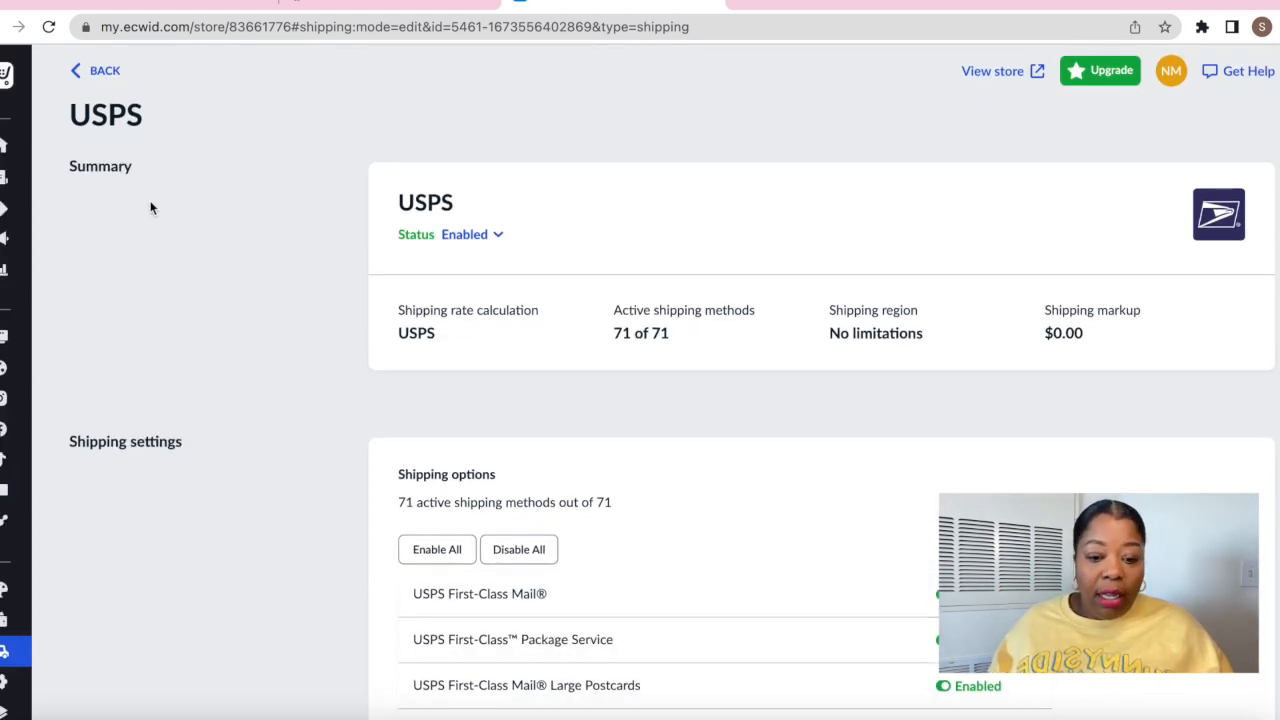
Return to the shipping overview and confirm USPS is the enabled method with automatic carrier rates
{"action": "left_click", "coordinate": [105, 78]}
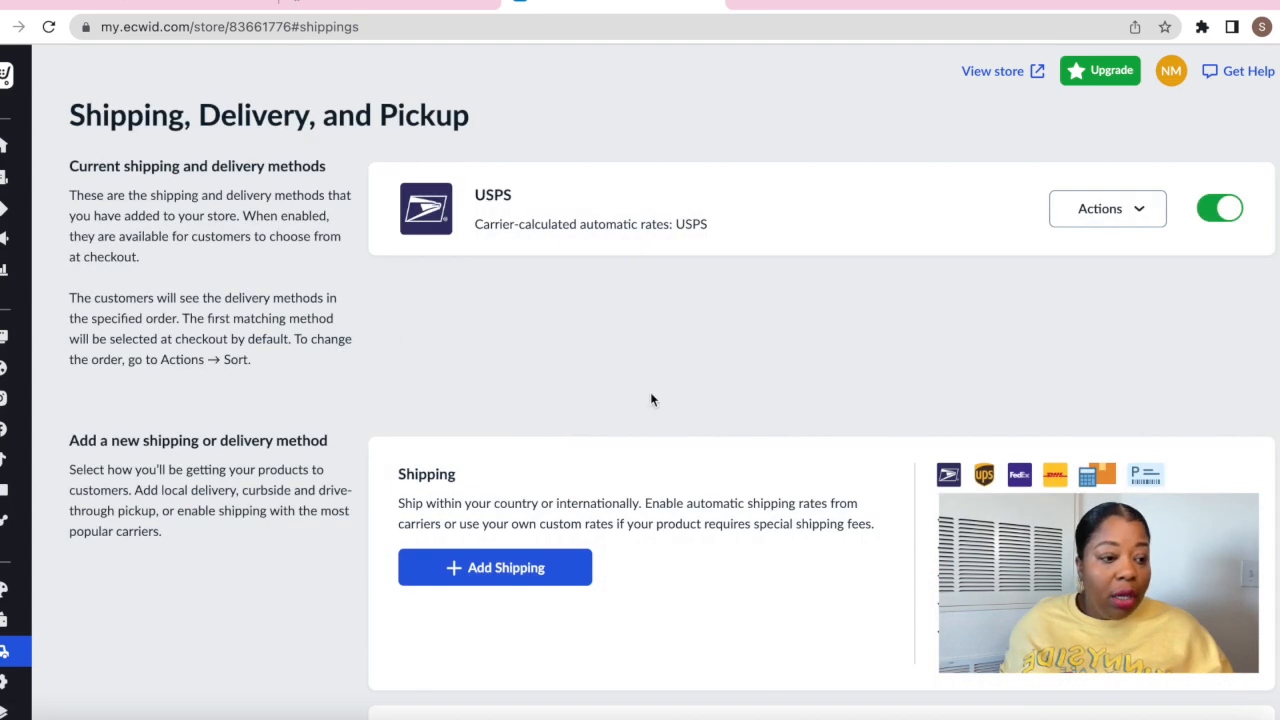
{"action": "scroll", "coordinate": [868, 391], "scroll_direction": "down", "scroll_amount": 3}
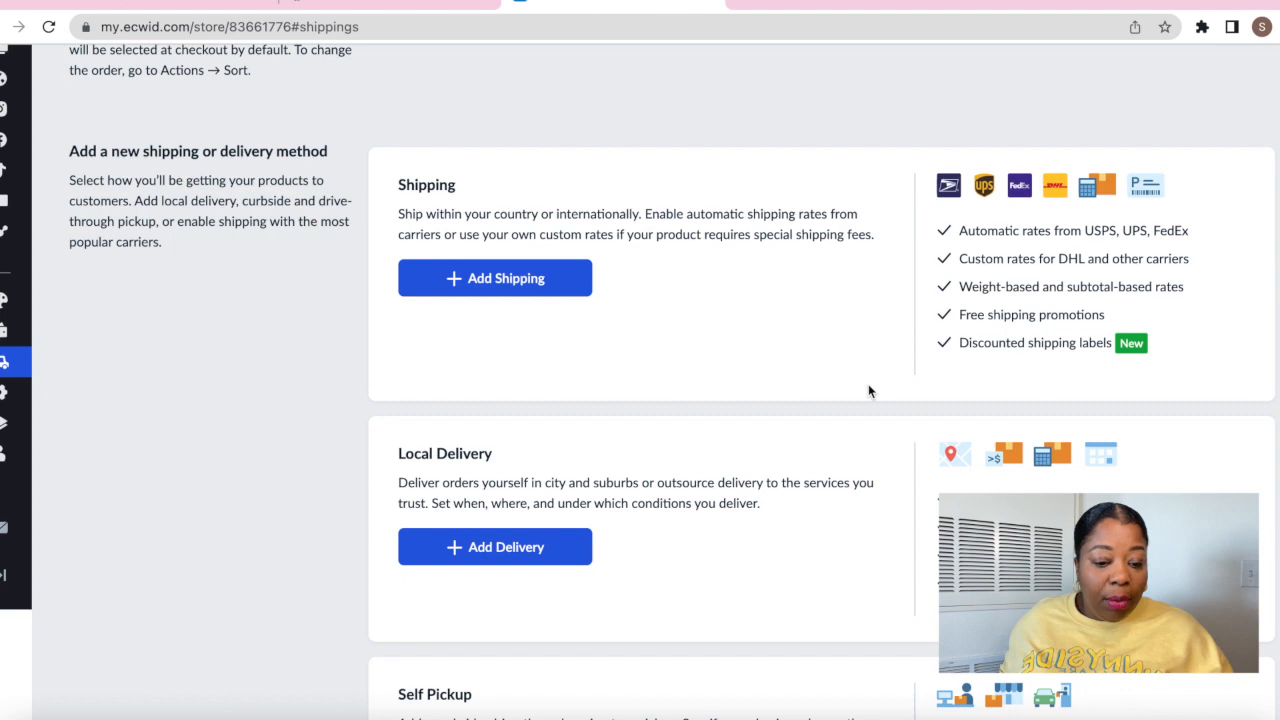
{"action": "scroll", "coordinate": [868, 391], "scroll_direction": "down", "scroll_amount": 10}
{"action": "scroll", "coordinate": [447, 230], "scroll_direction": "up", "scroll_amount": 10}
{"action": "scroll", "coordinate": [447, 230], "scroll_direction": "up", "scroll_amount": 2}
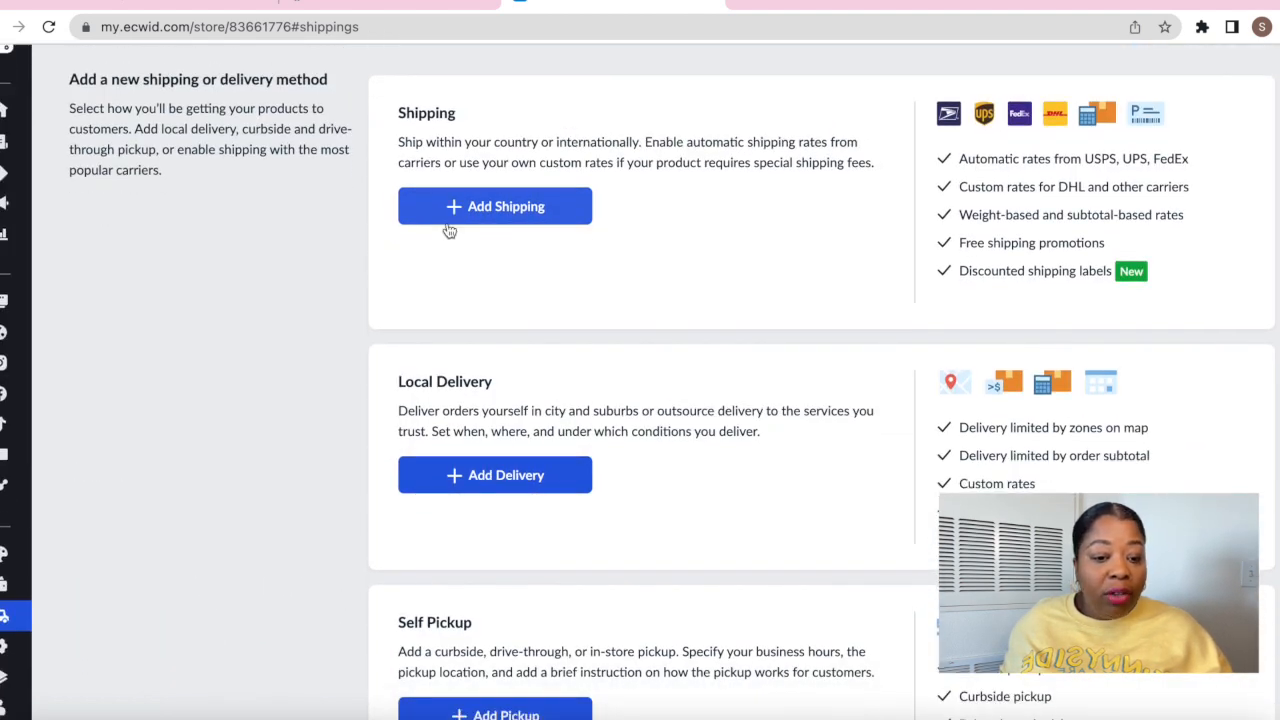
{"action": "scroll", "coordinate": [449, 230], "scroll_direction": "up", "scroll_amount": 4}
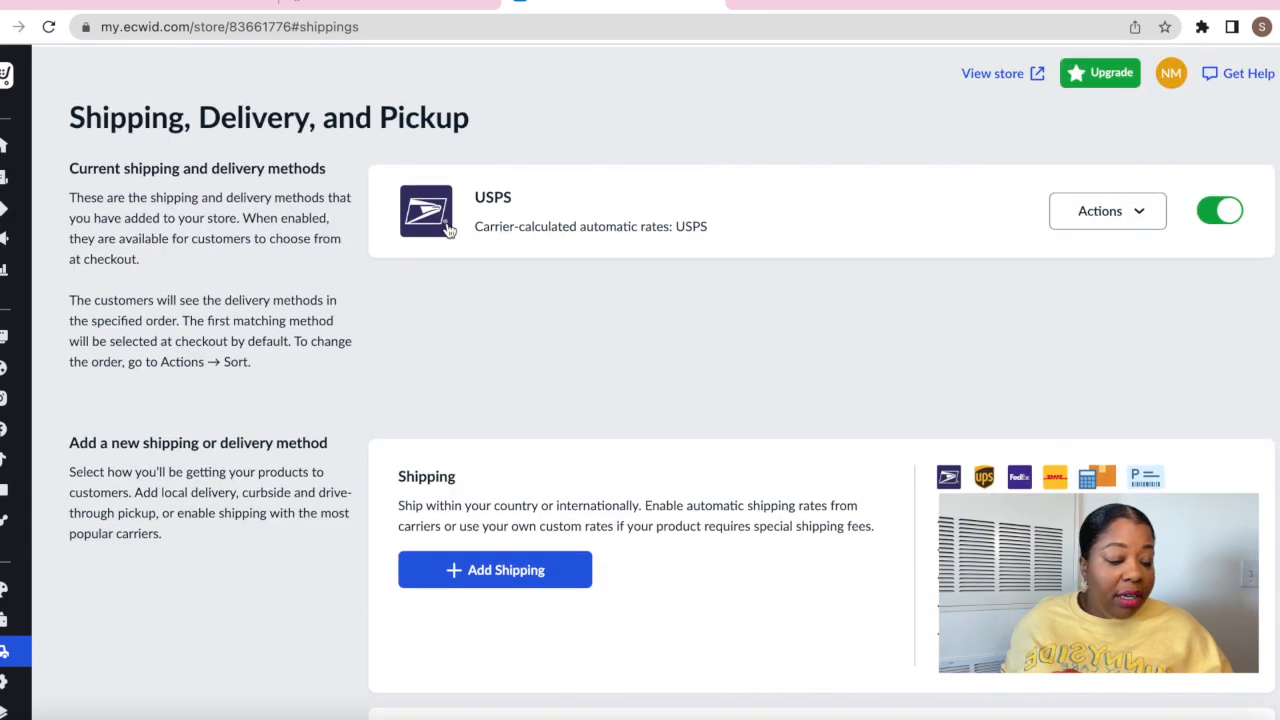
{"action": "scroll", "coordinate": [449, 230], "scroll_direction": "down", "scroll_amount": 5}
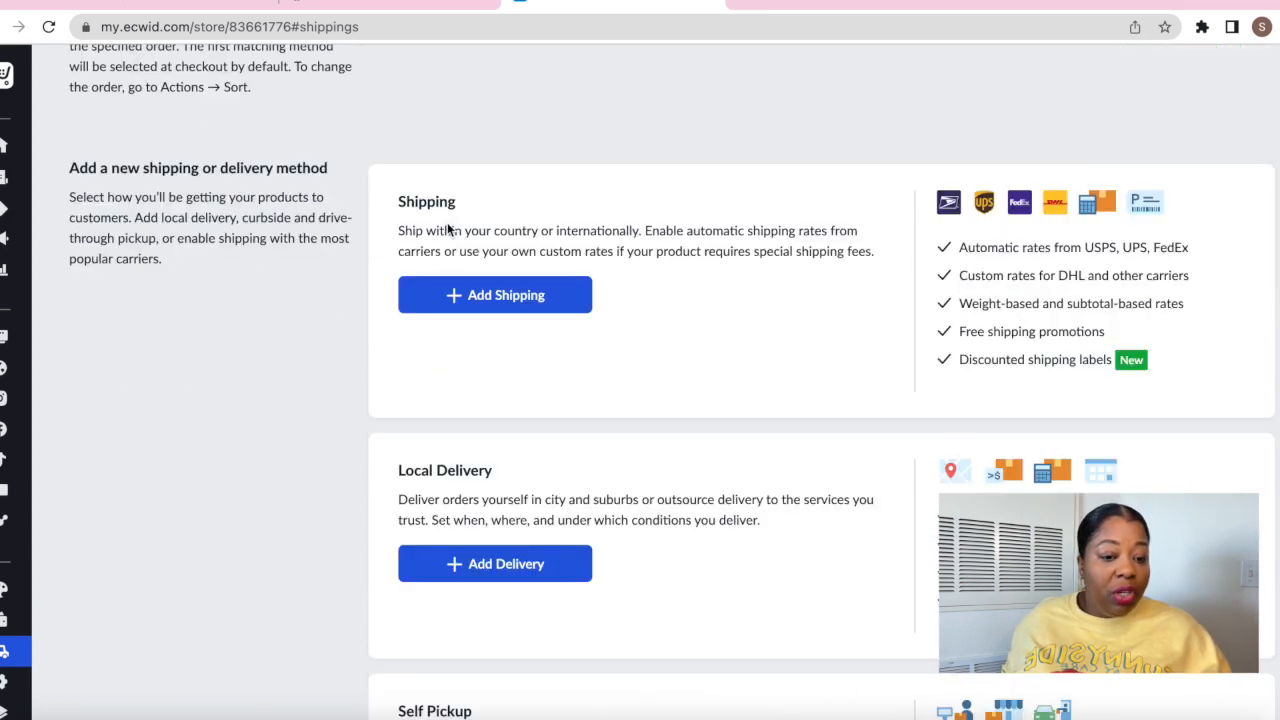
{"action": "scroll", "coordinate": [131, 186], "scroll_direction": "up", "scroll_amount": 4}
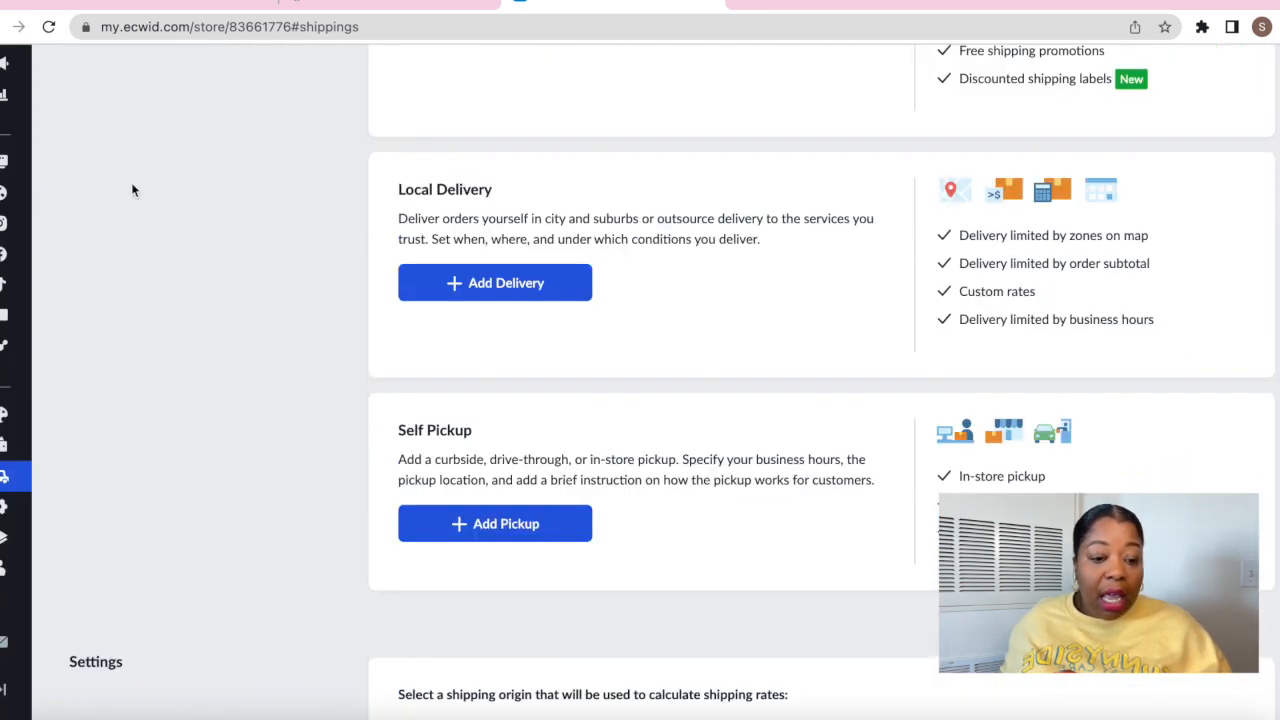
{"action": "scroll", "coordinate": [131, 182], "scroll_direction": "up", "scroll_amount": 4}
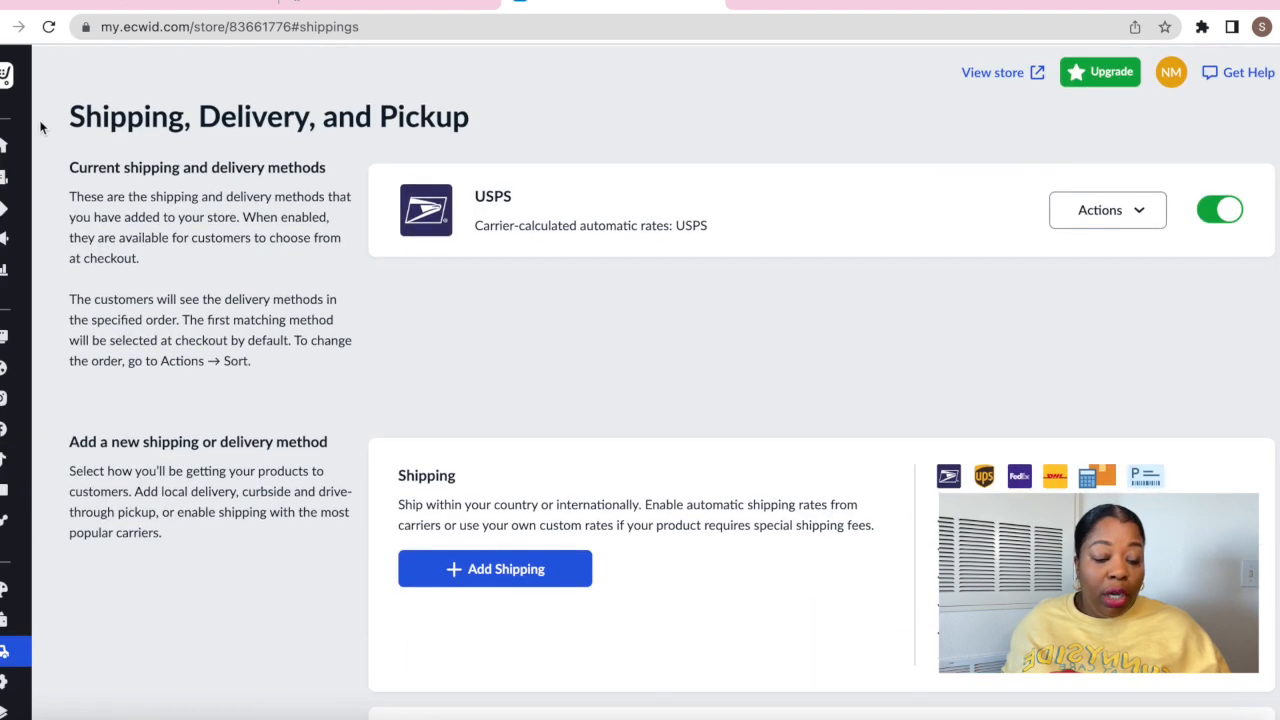
Check the delivery task from the dashboard to-do list, then return to the dashboard at 83% setup
{"action": "left_click", "coordinate": [121, 183]}
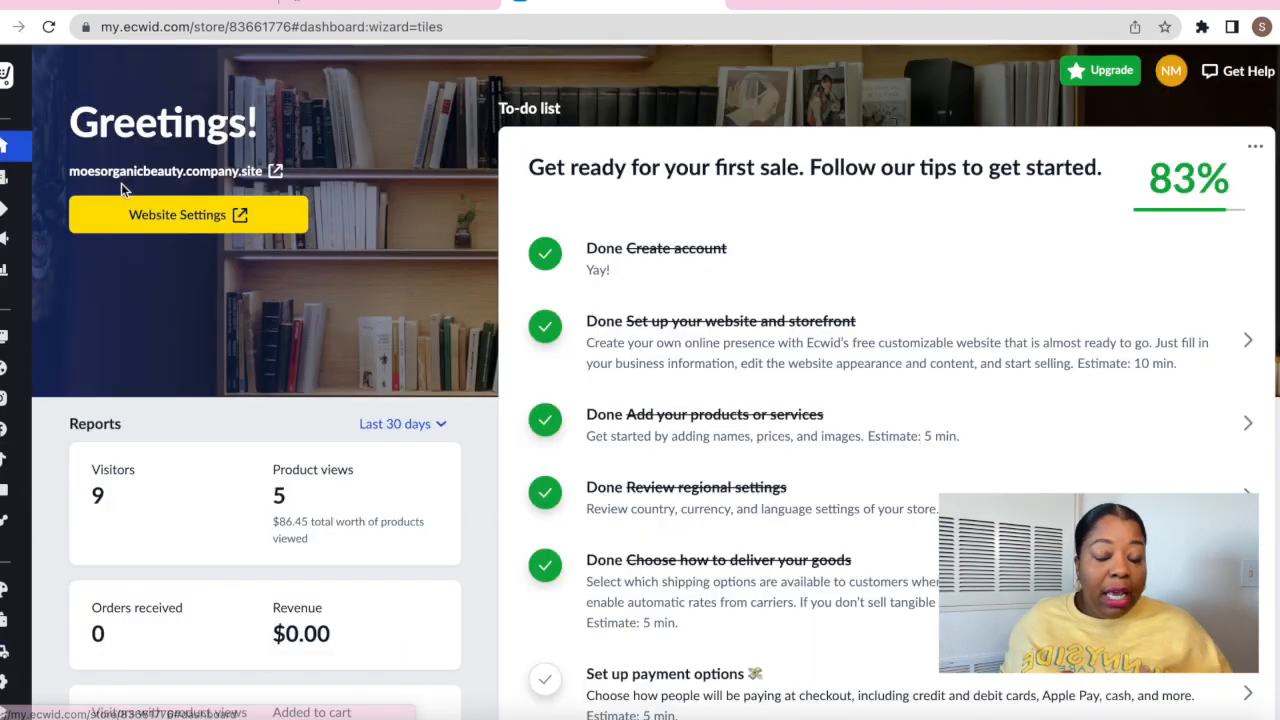
{"action": "scroll", "coordinate": [720, 613], "scroll_direction": "down", "scroll_amount": 1}
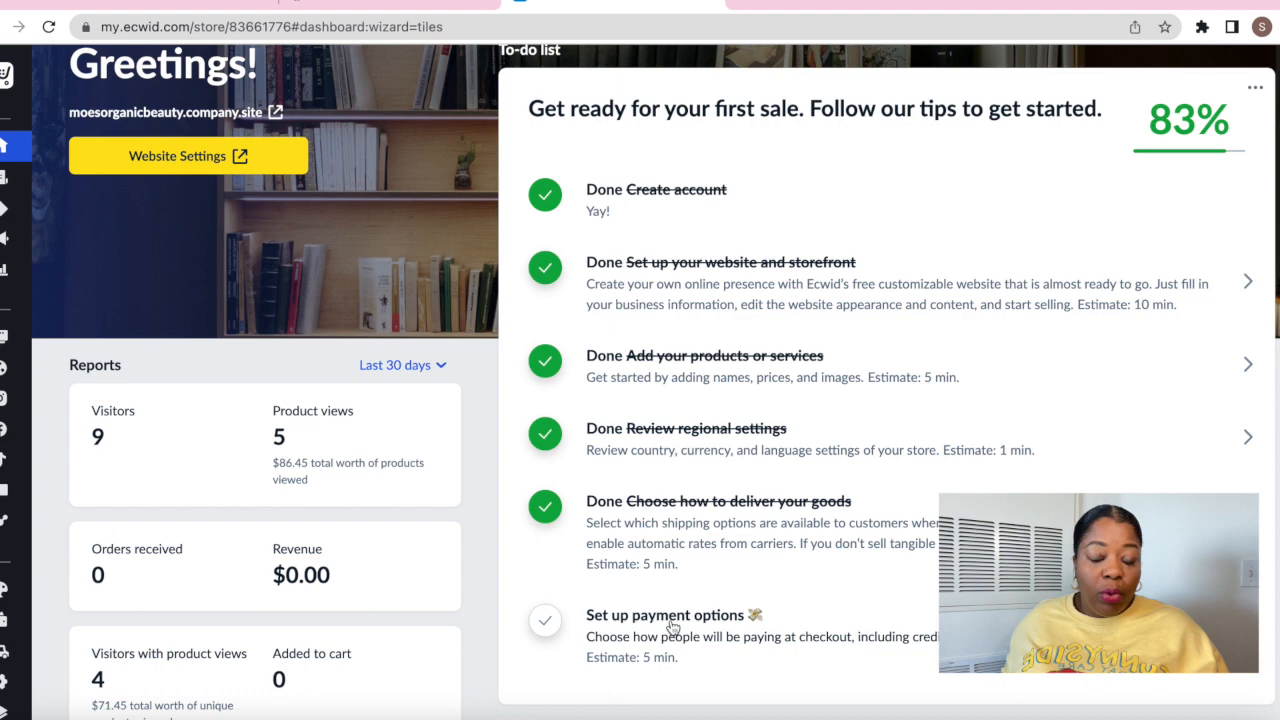
{"action": "left_click", "coordinate": [673, 628]}
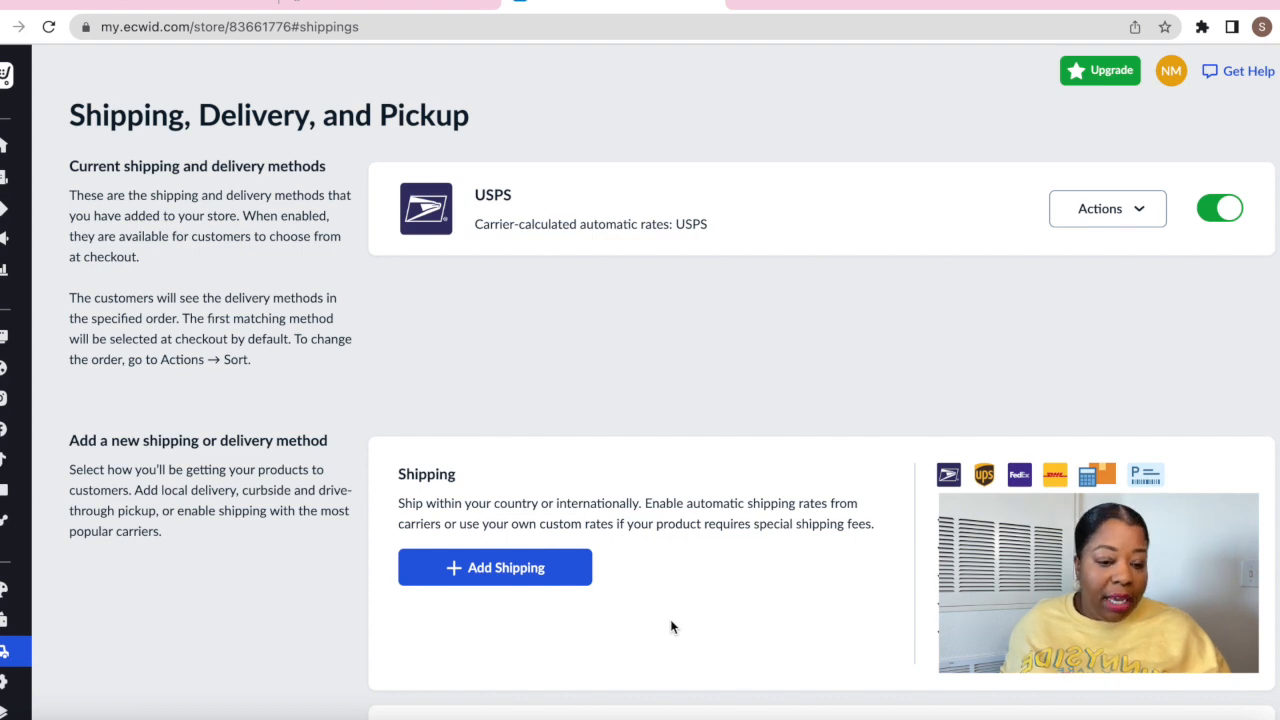
{"action": "left_click", "coordinate": [10, 148]}
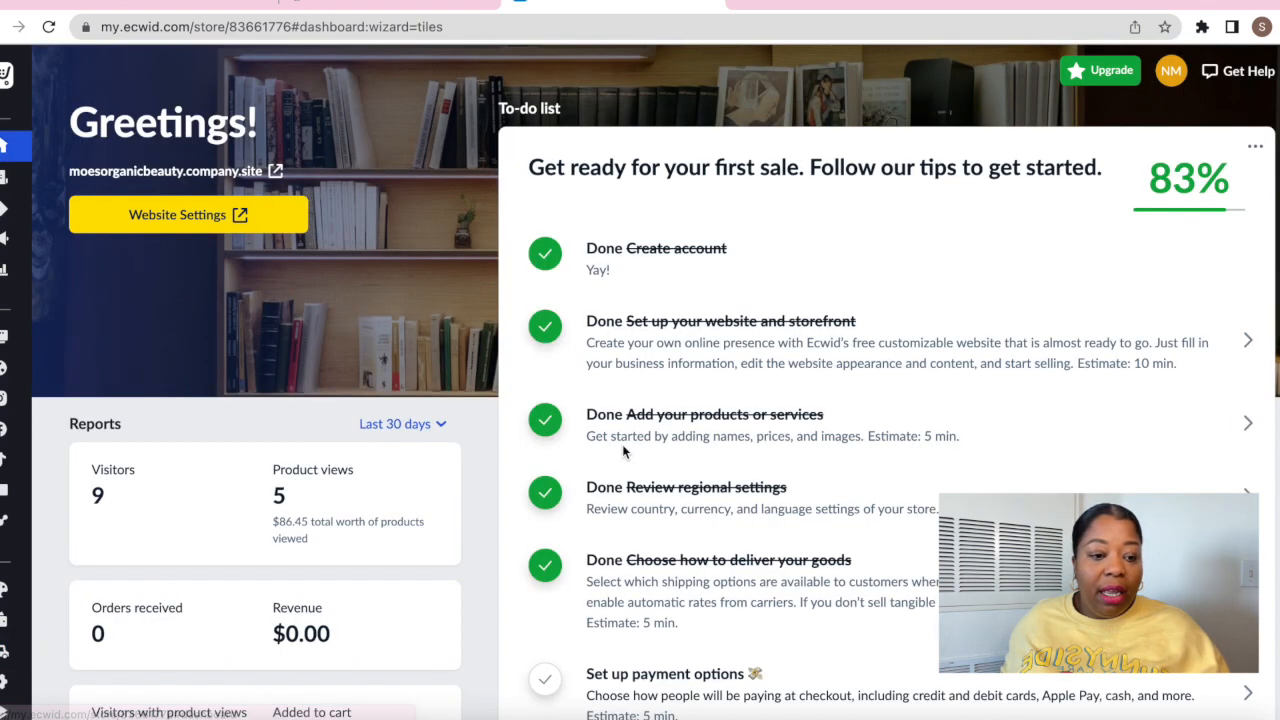
{"action": "scroll", "coordinate": [737, 534], "scroll_direction": "down", "scroll_amount": 2}
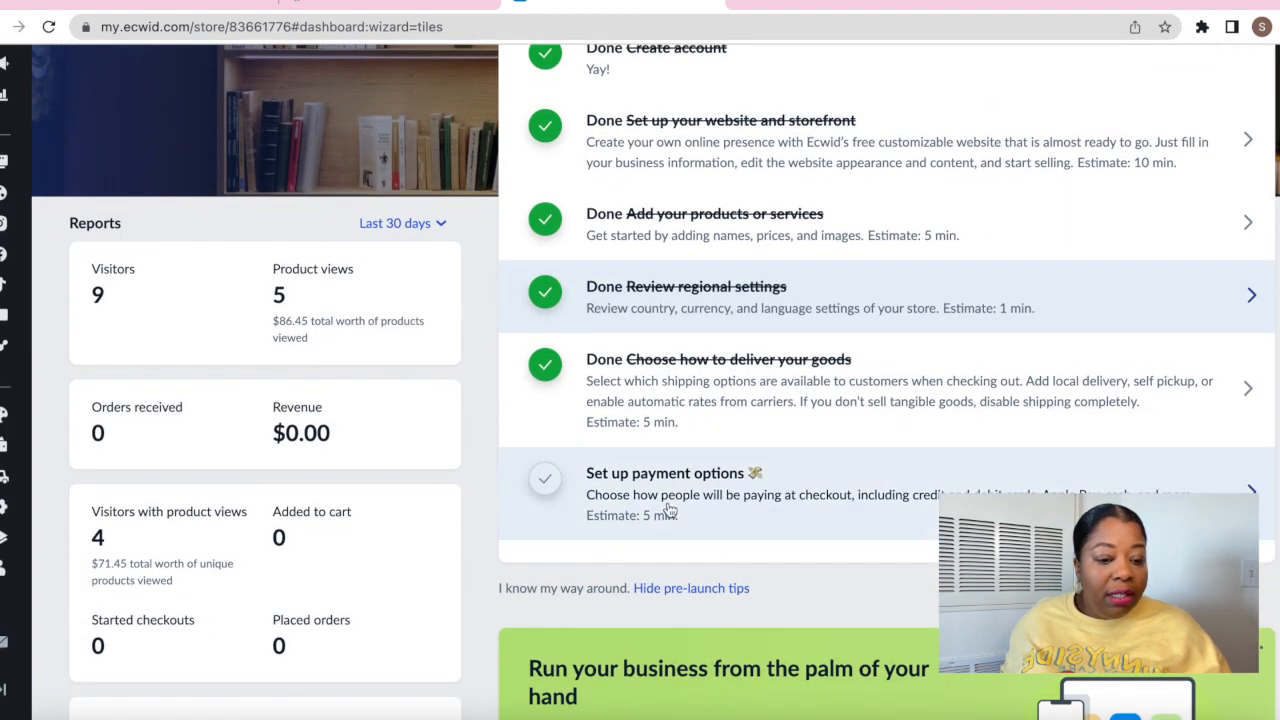
Start the payment options task and browse providers: Pay by cash, Stripe and Square
{"action": "left_click", "coordinate": [652, 508]}
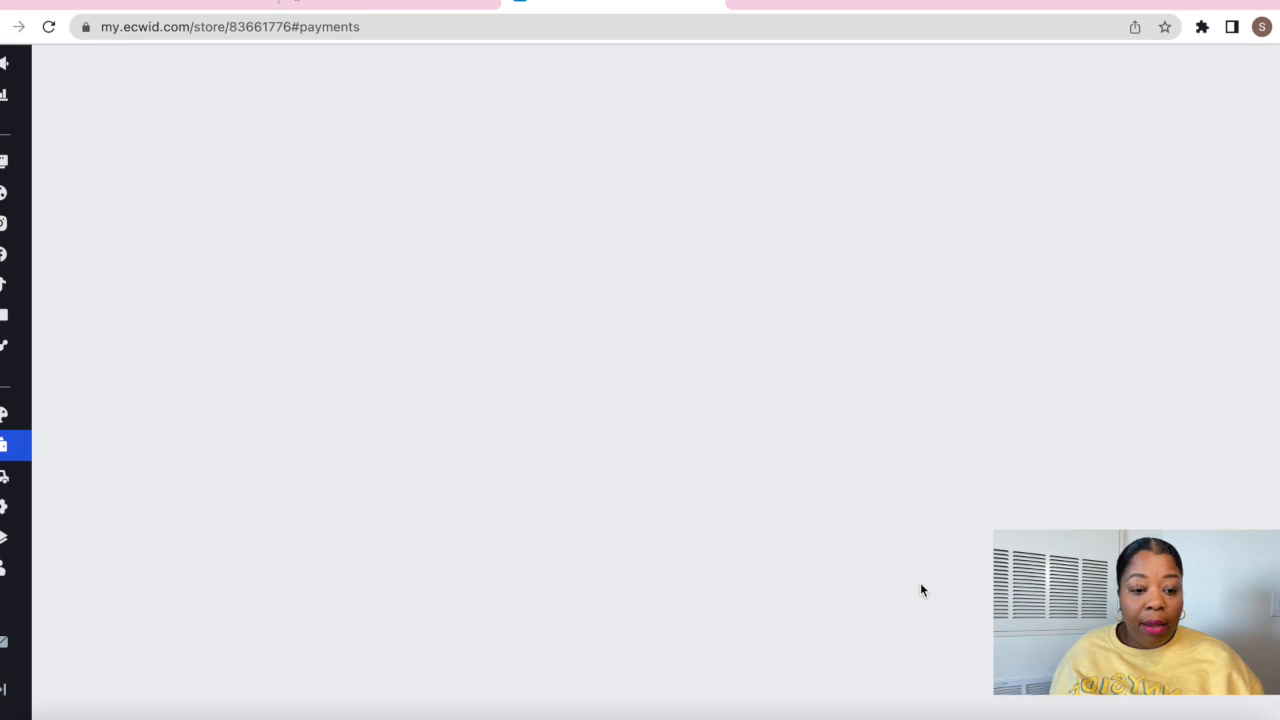
{"action": "scroll", "coordinate": [921, 580], "scroll_direction": "down", "scroll_amount": 1}
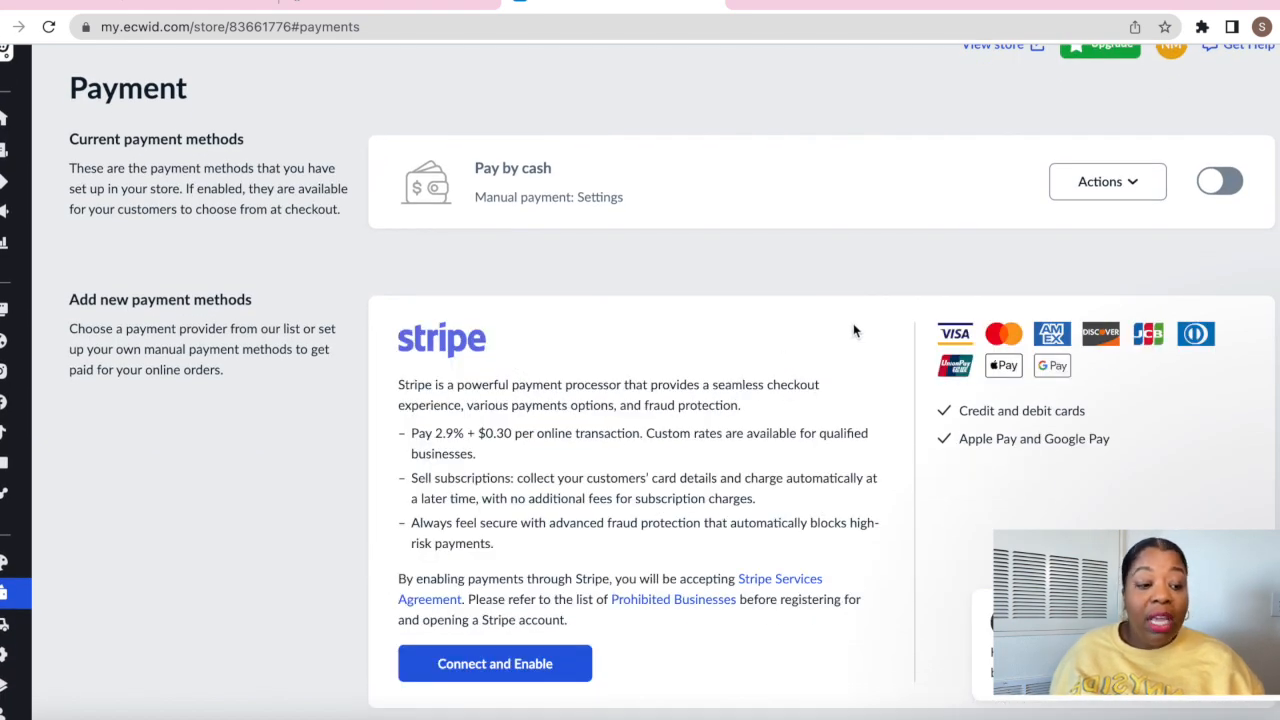
{"action": "scroll", "coordinate": [781, 405], "scroll_direction": "down", "scroll_amount": 2}
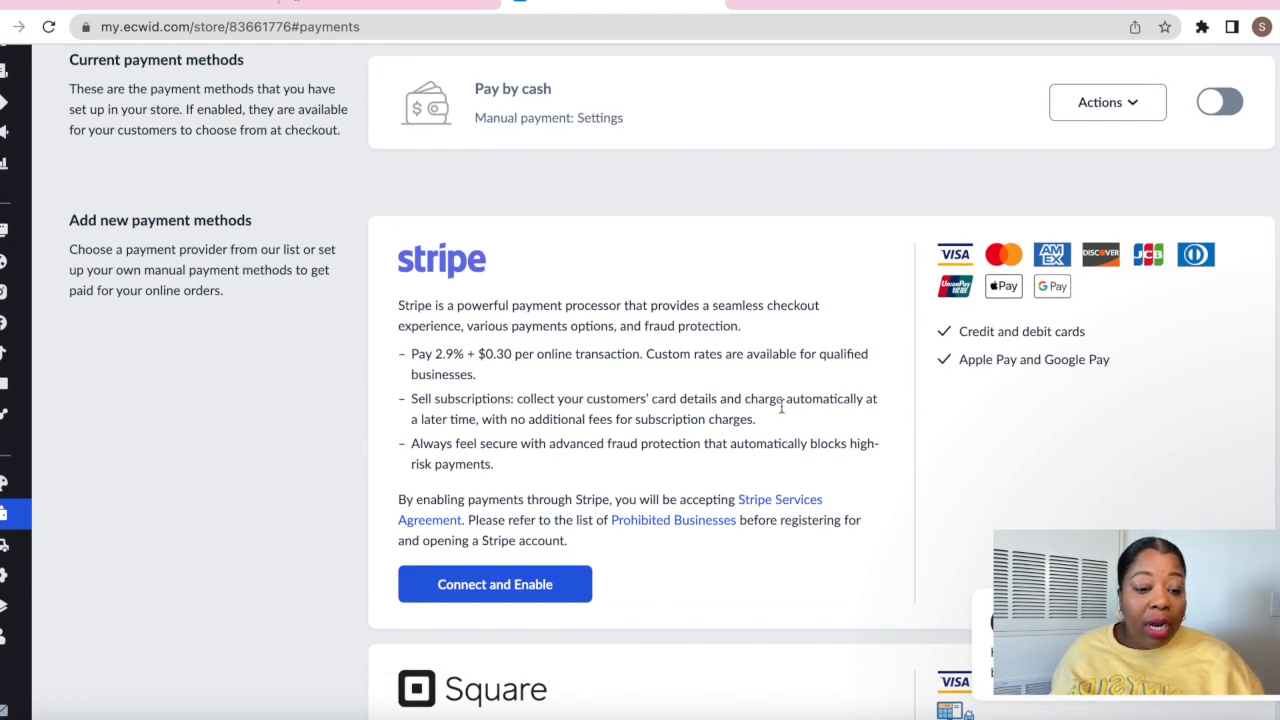
{"action": "scroll", "coordinate": [781, 405], "scroll_direction": "down", "scroll_amount": 3}
{"action": "scroll", "coordinate": [781, 413], "scroll_direction": "down", "scroll_amount": 3}
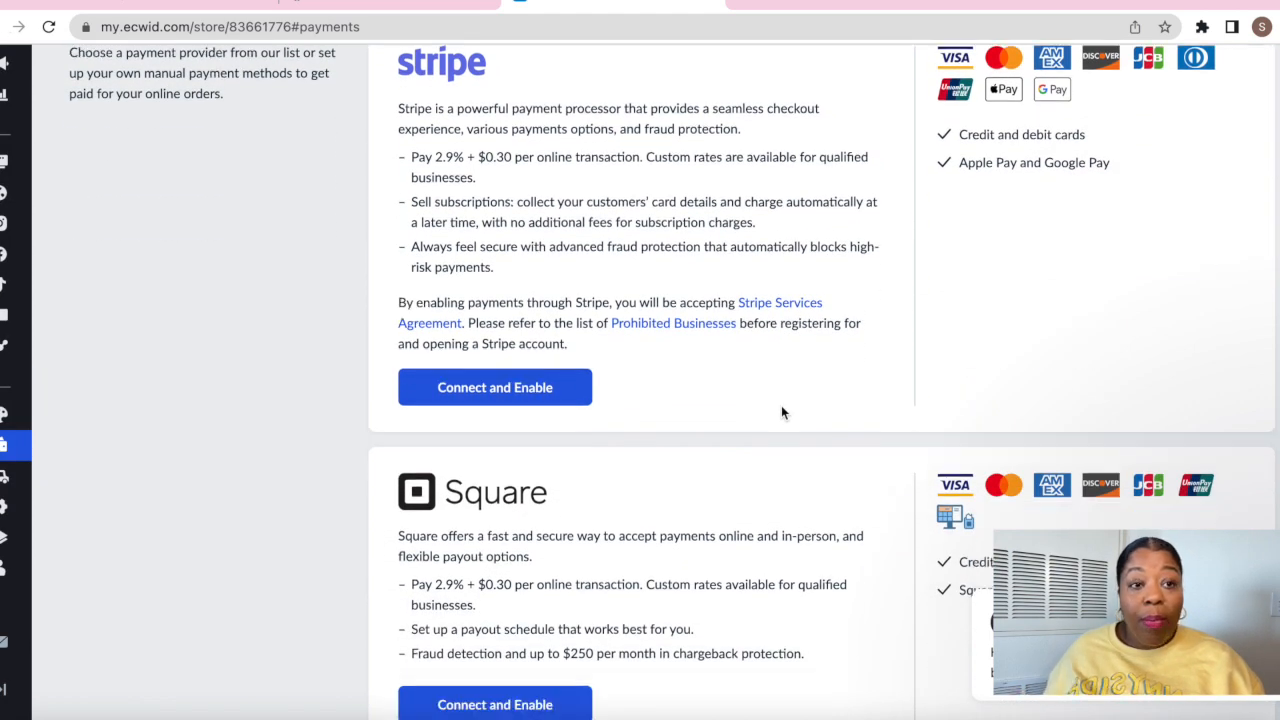